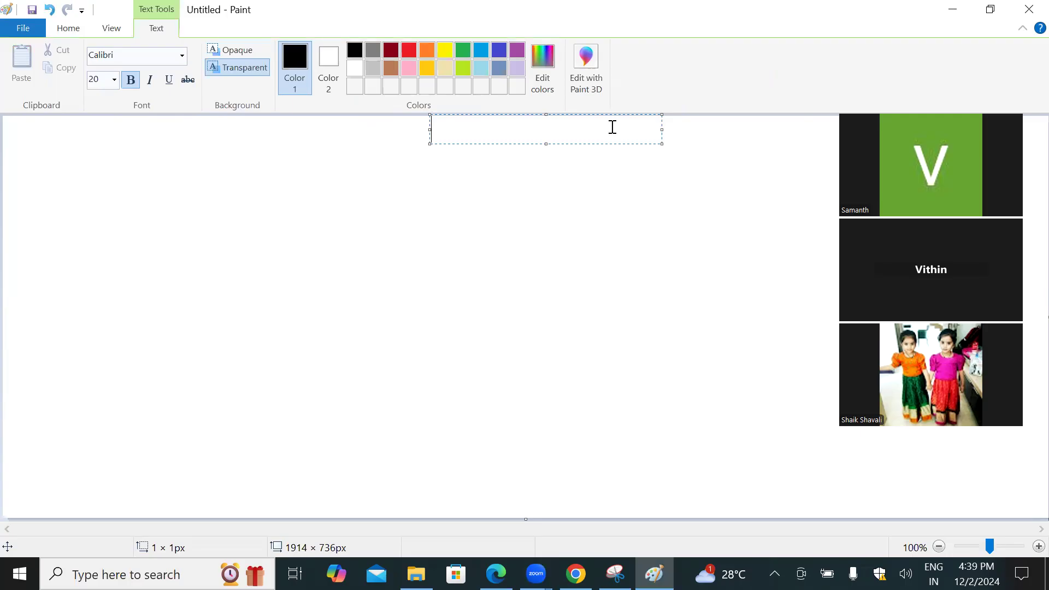
Step: Move the empty text box slightly down from the canvas's upper edge and enter "Vc>>>Datacenter>>>Cluster" in it
left_click_drag(398, 132, 389, 176)
type("Vc")
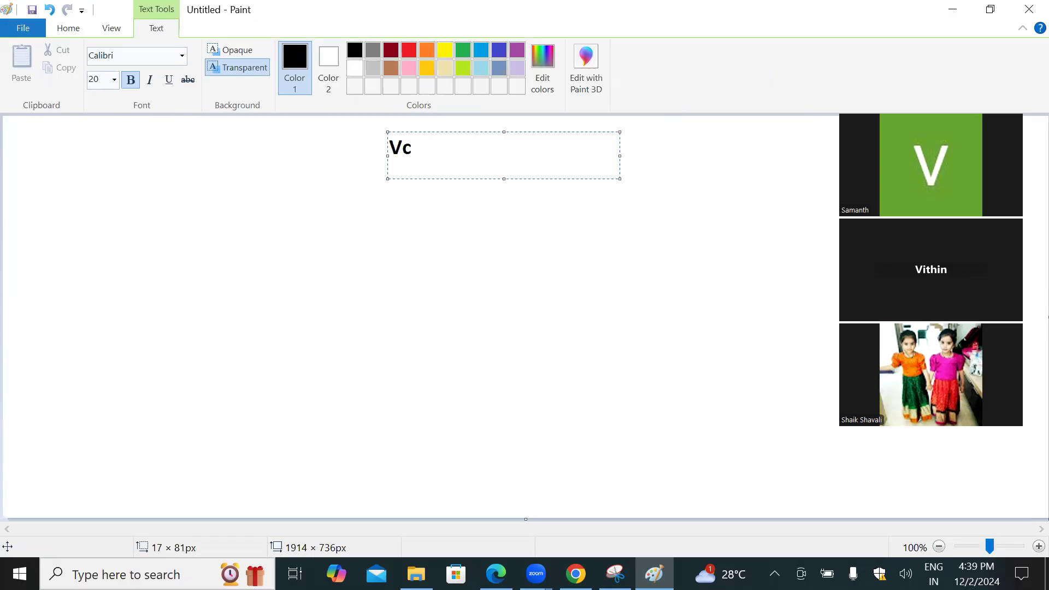
type(">>>Data")
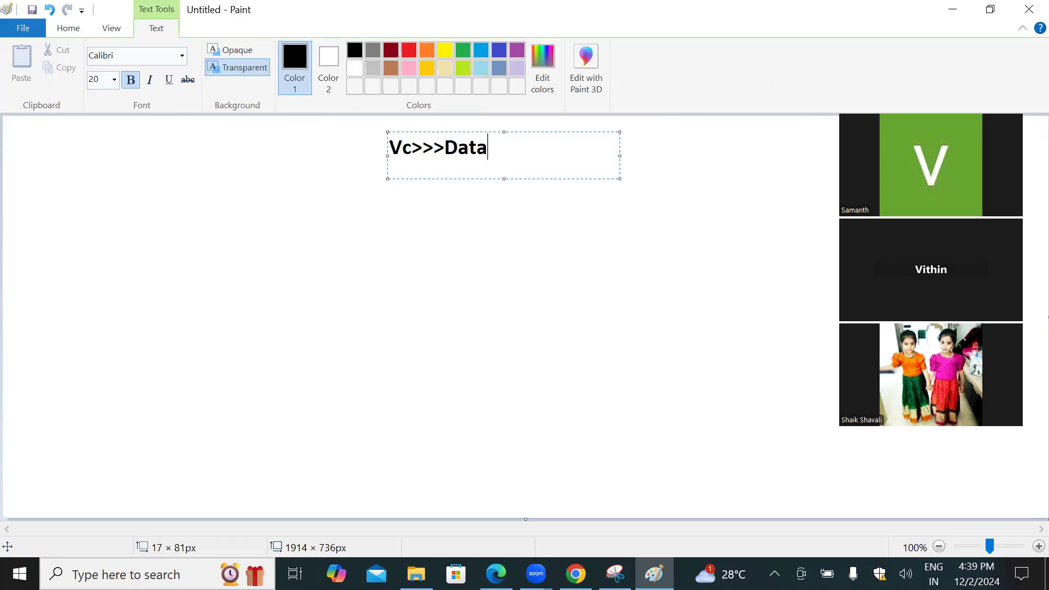
type("center")
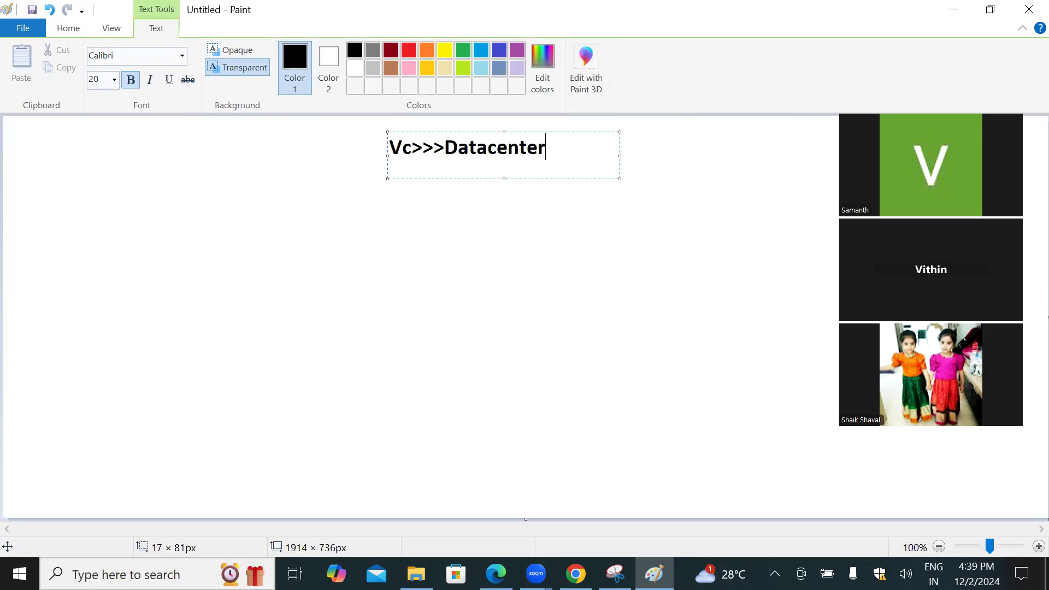
type(">>>Cluster")
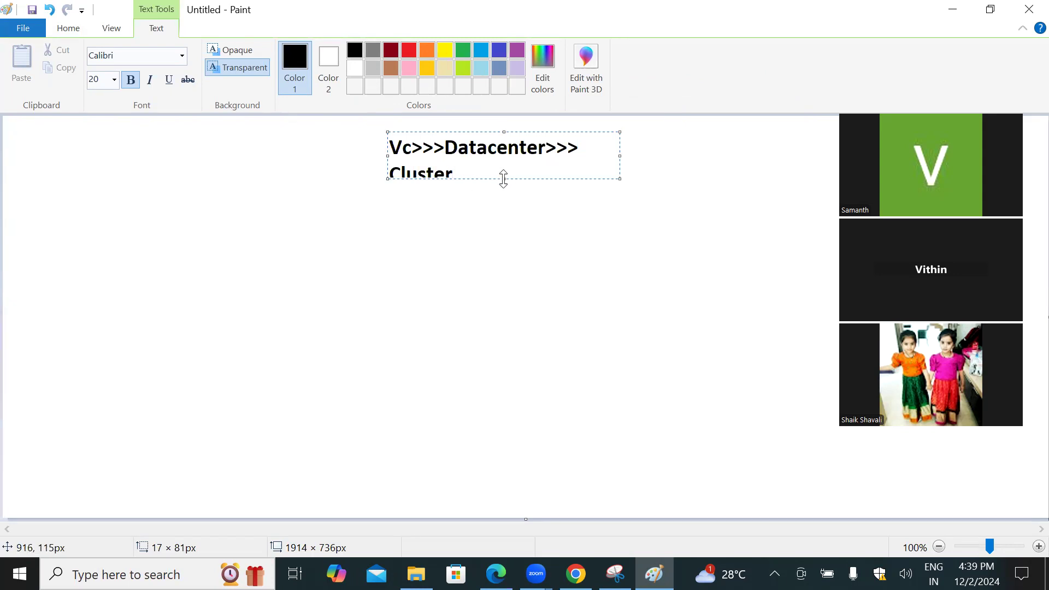
Step: Append "(Safegaurding-HA, DRS)" after "Cluster" and enlarge the text box to about 711 × 199 px
left_click_drag(504, 178, 503, 205)
type("()")
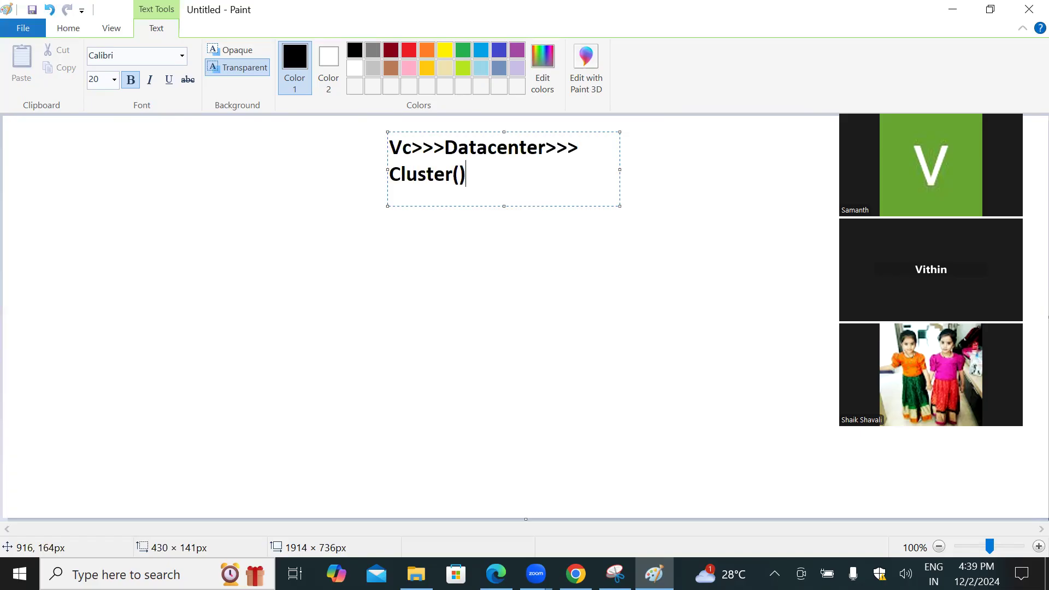
key("Left")
type("Safe")
type("gaurdi")
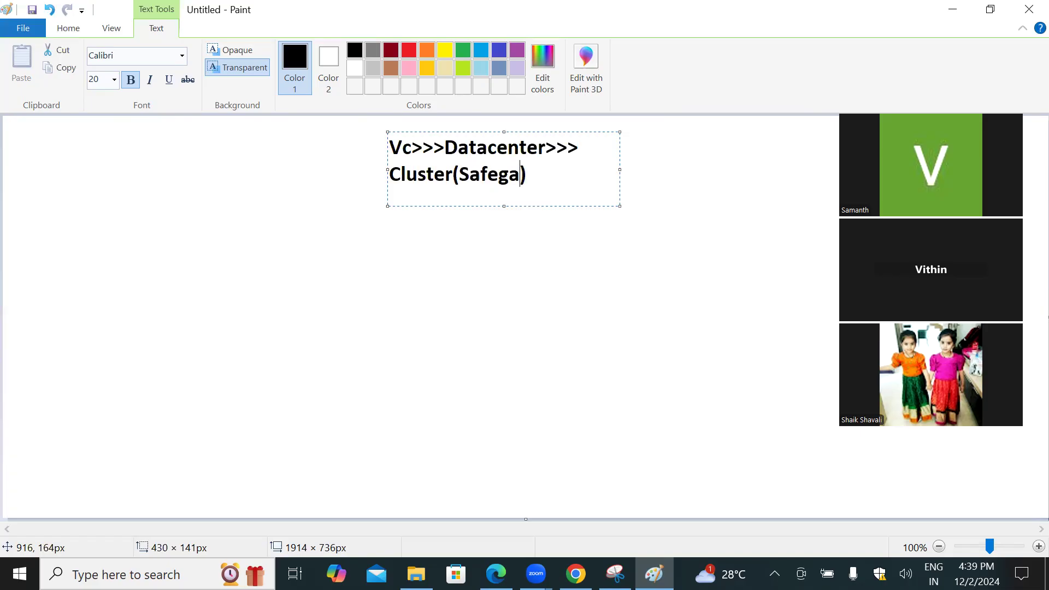
type("ng-")
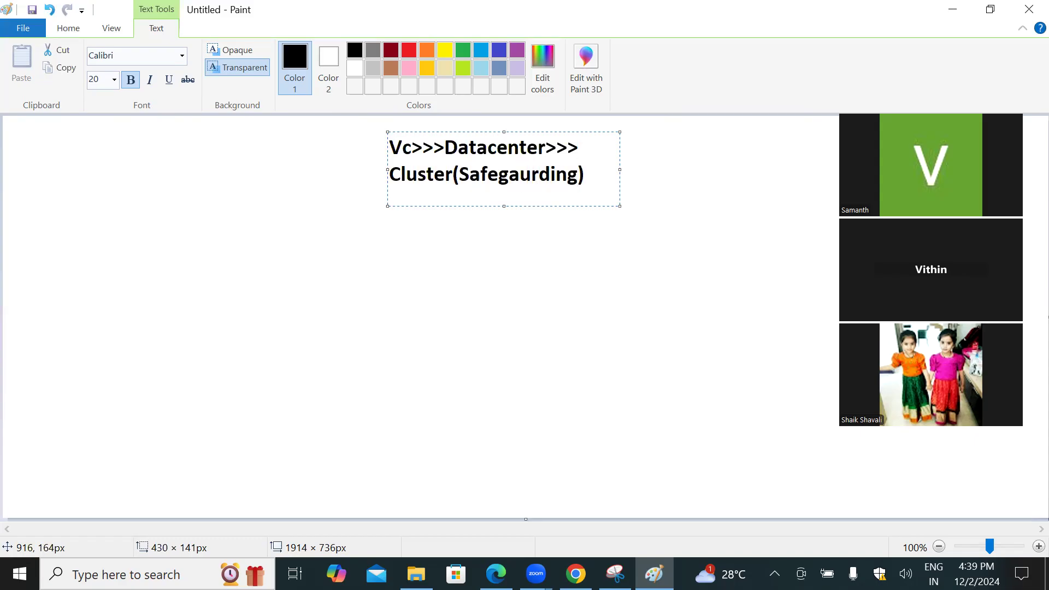
type("HA, DRS")
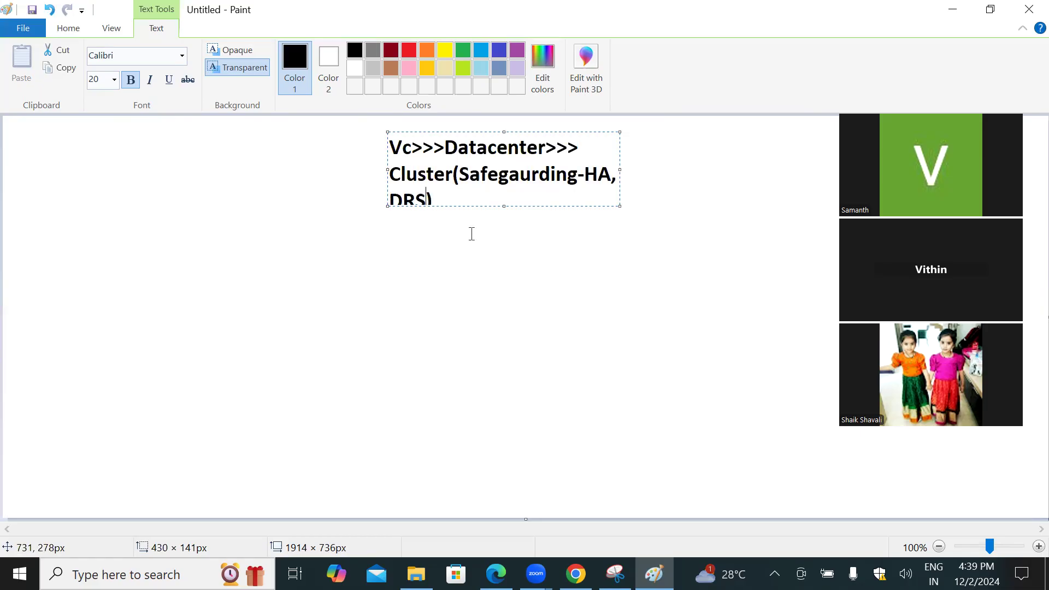
left_click_drag(504, 206, 504, 238)
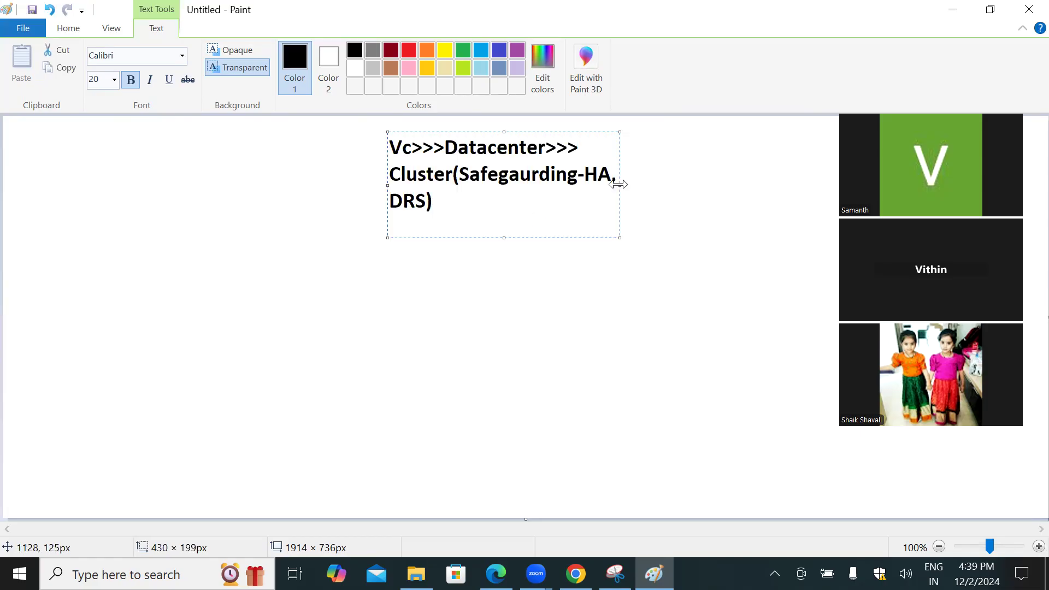
left_click_drag(619, 185, 772, 183)
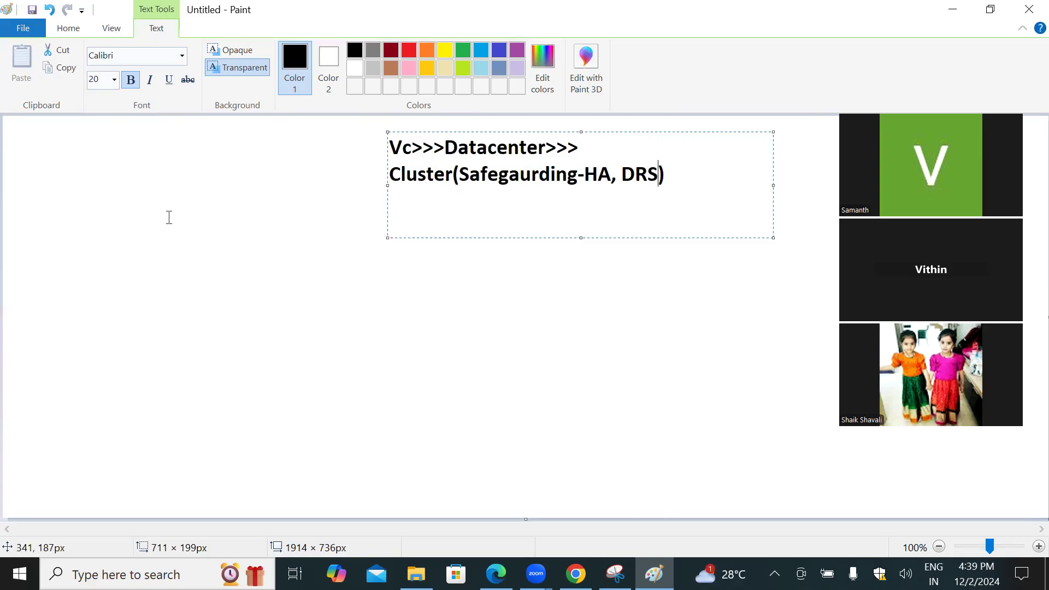
Step: Add a second text block below and to the left of the first, reading "Vcnter features----->Cluster"
left_click(72, 231)
left_click(73, 231)
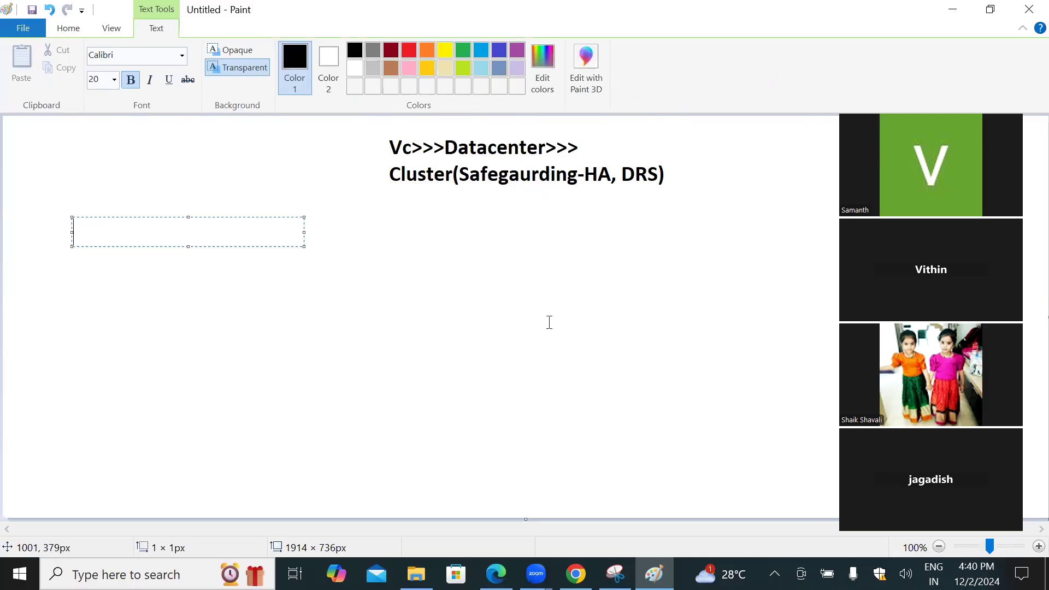
type("Vcnter feat ures")
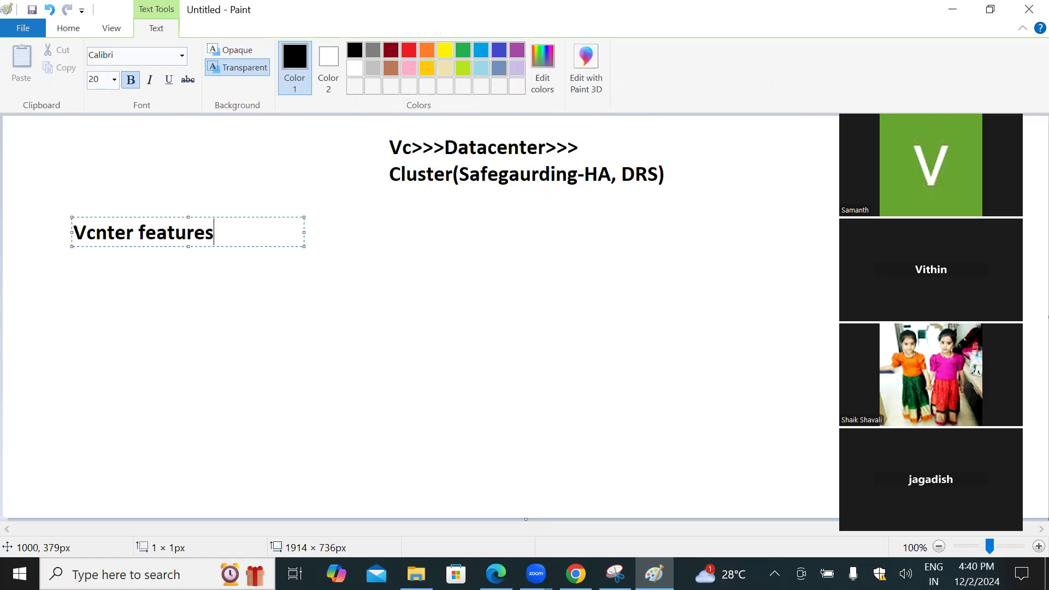
type("----->")
type("Cluster")
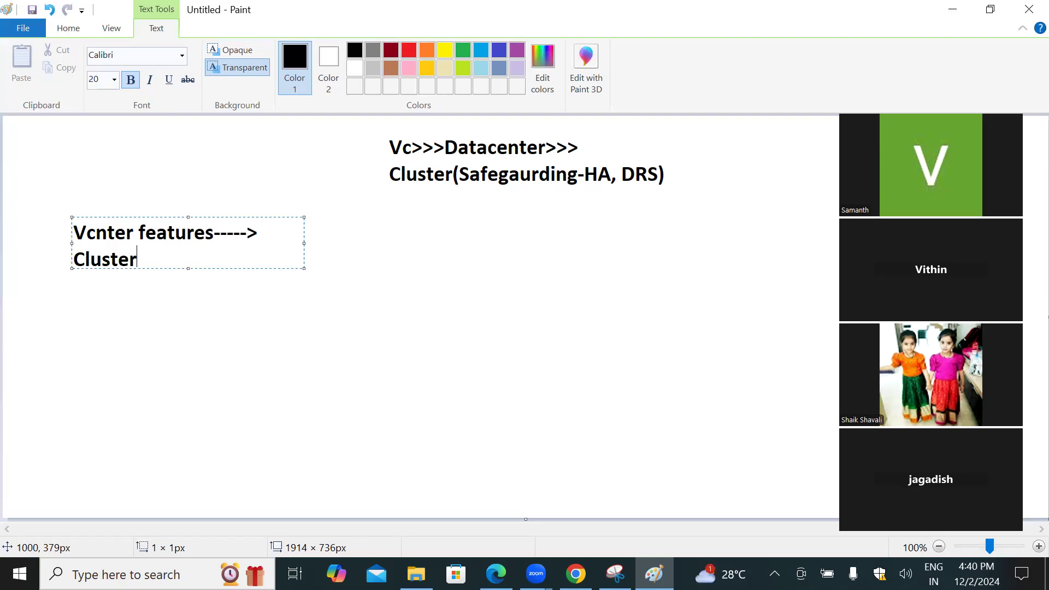
Step: Extend the vCenter features text with a comma after "Cluster" and a new line reading "Clone, template", and highlight the listed features
left_click(642, 94)
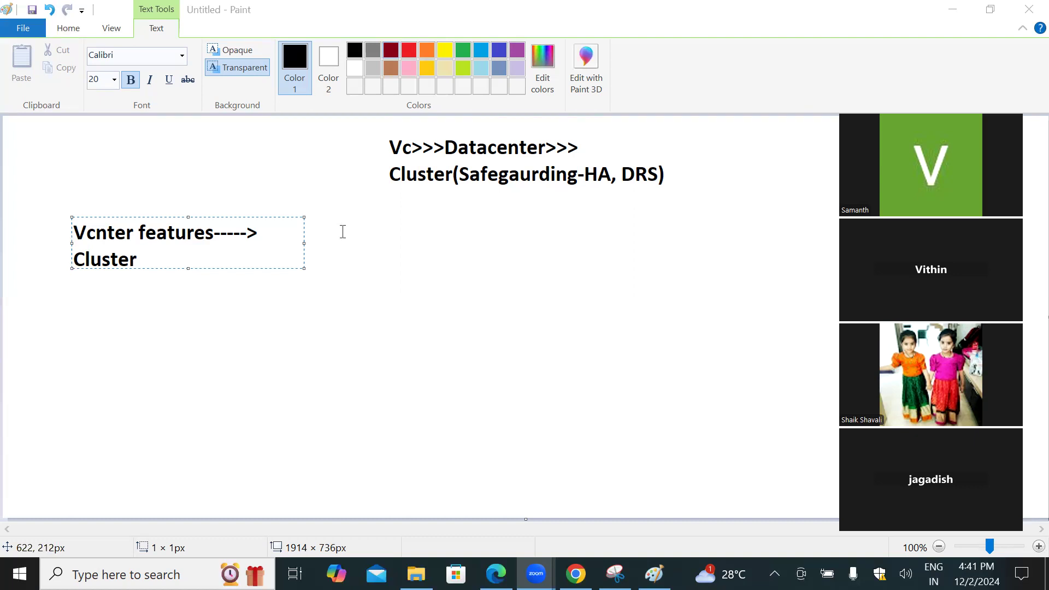
left_click(189, 256)
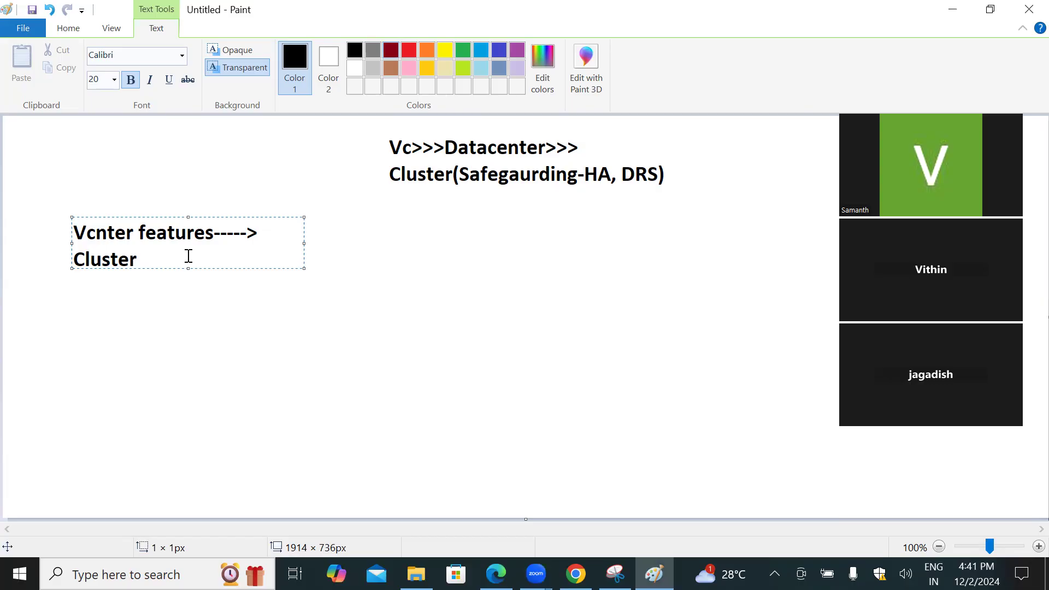
type(",")
key("Return")
type("Clone, template,")
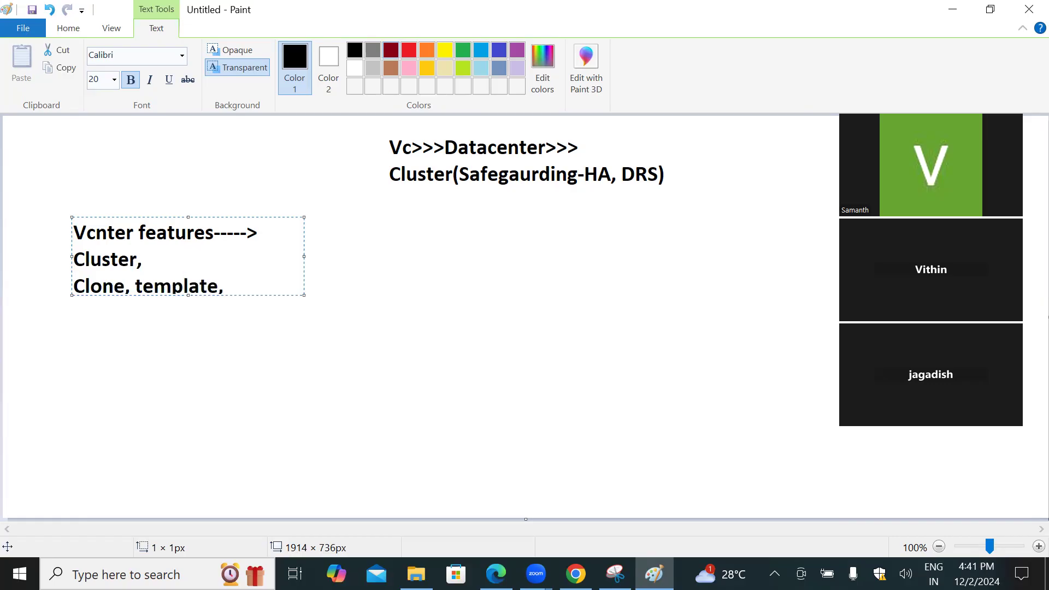
key("BackSpace")
left_click_drag(221, 287, 77, 268)
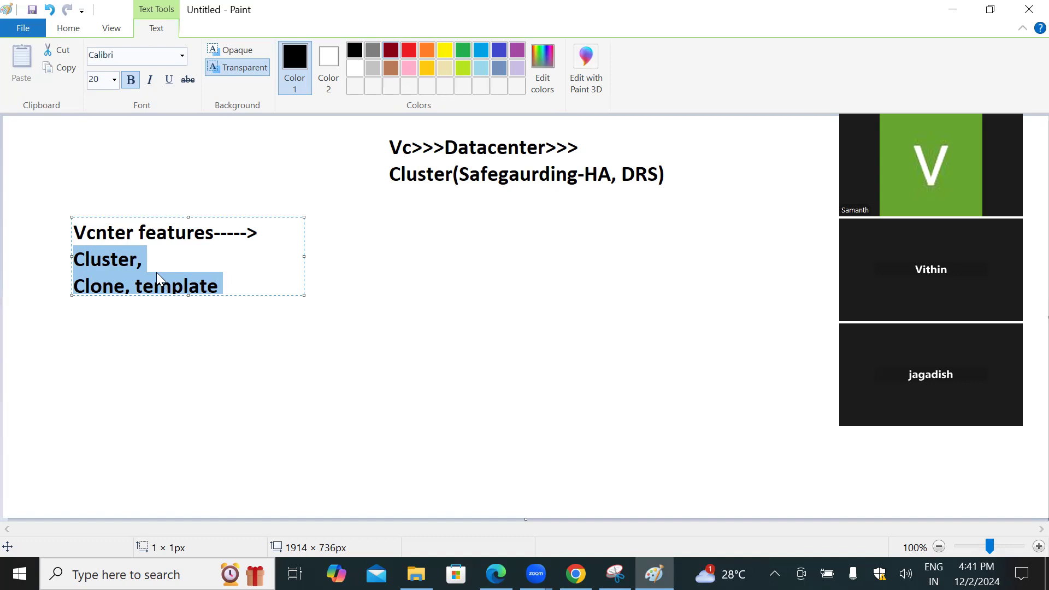
left_click_drag(220, 286, 113, 282)
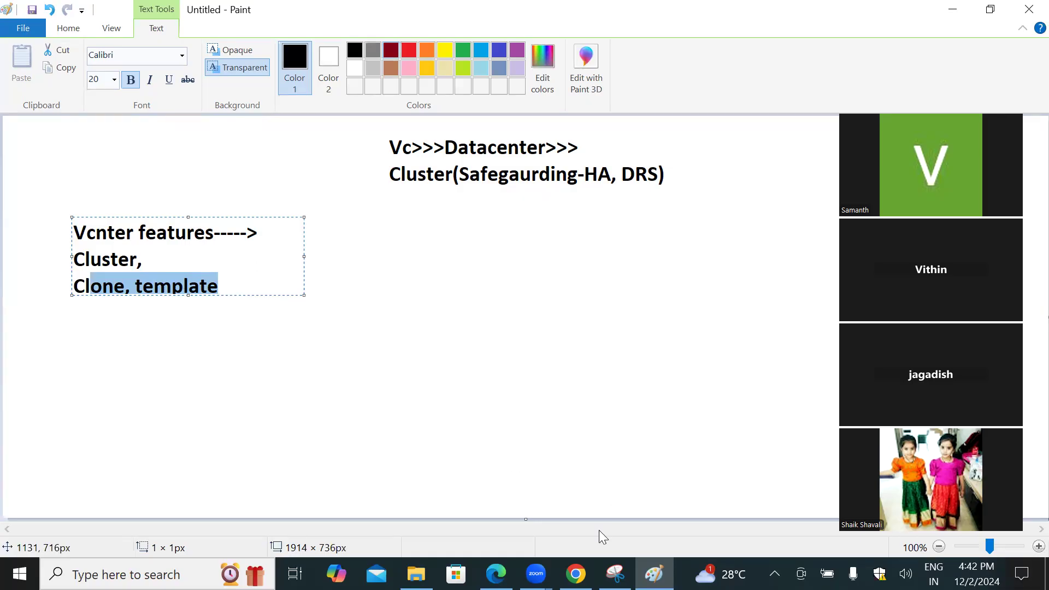
Step: Switch to Chrome's VMware Hands-on Labs page and request enrollment in the Virtualization 101 (HOL-2535-01-VCF-L) lab
left_click(575, 574)
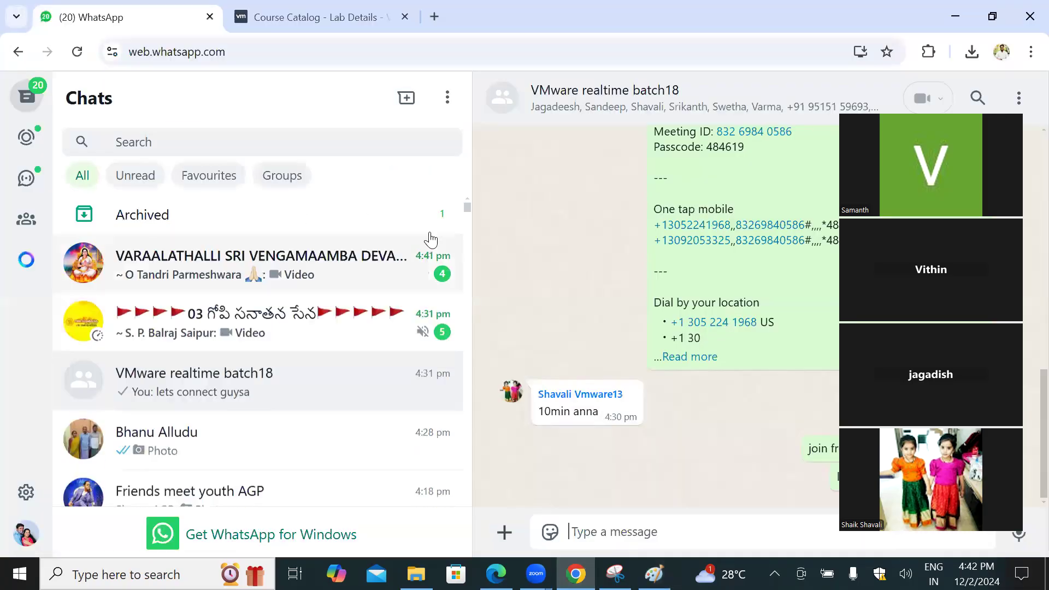
left_click(234, 12)
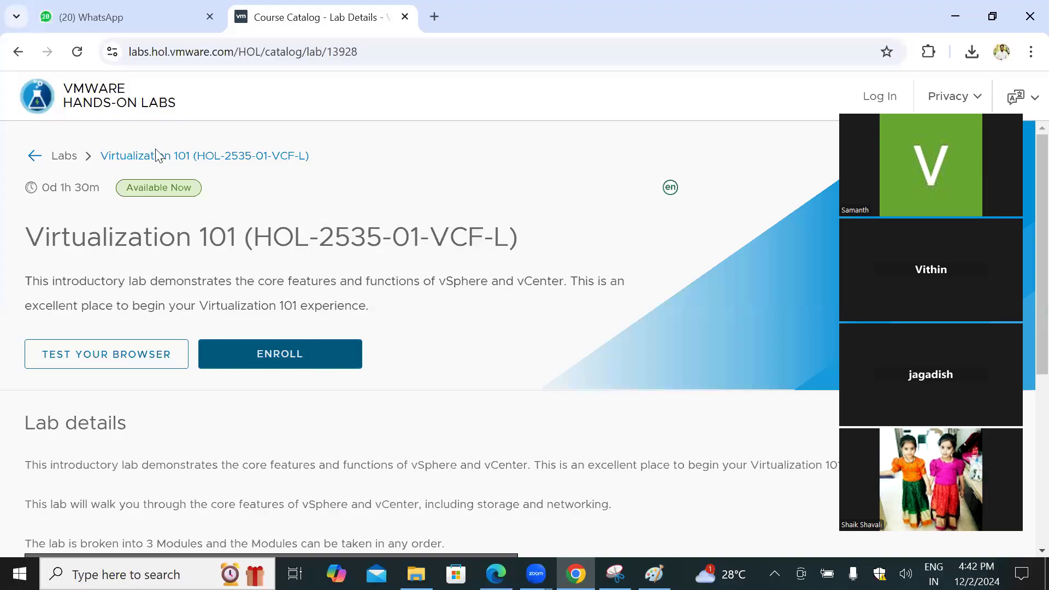
left_click_drag(44, 235, 209, 248)
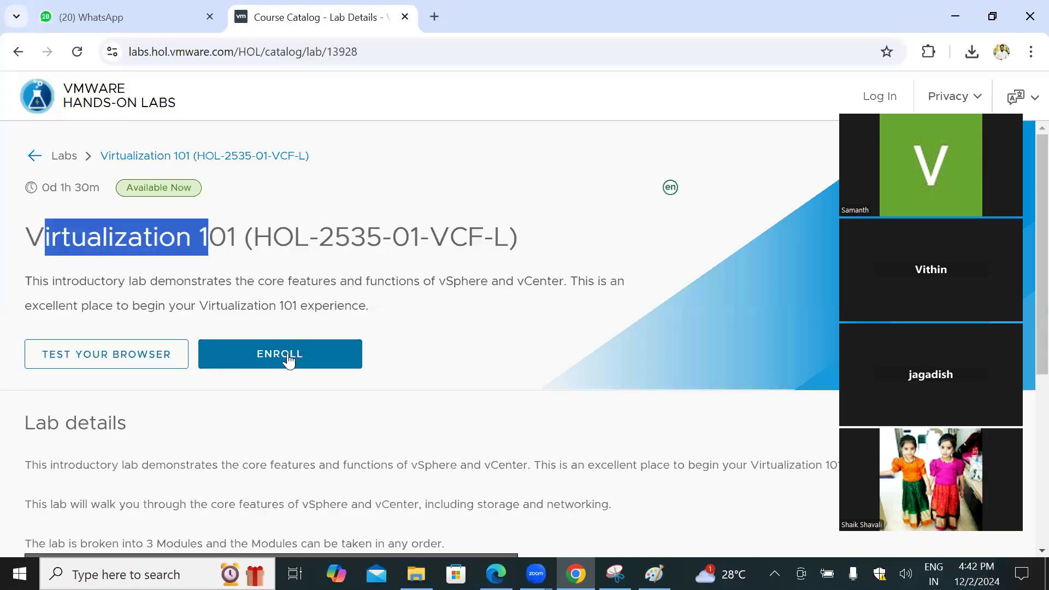
left_click(304, 362)
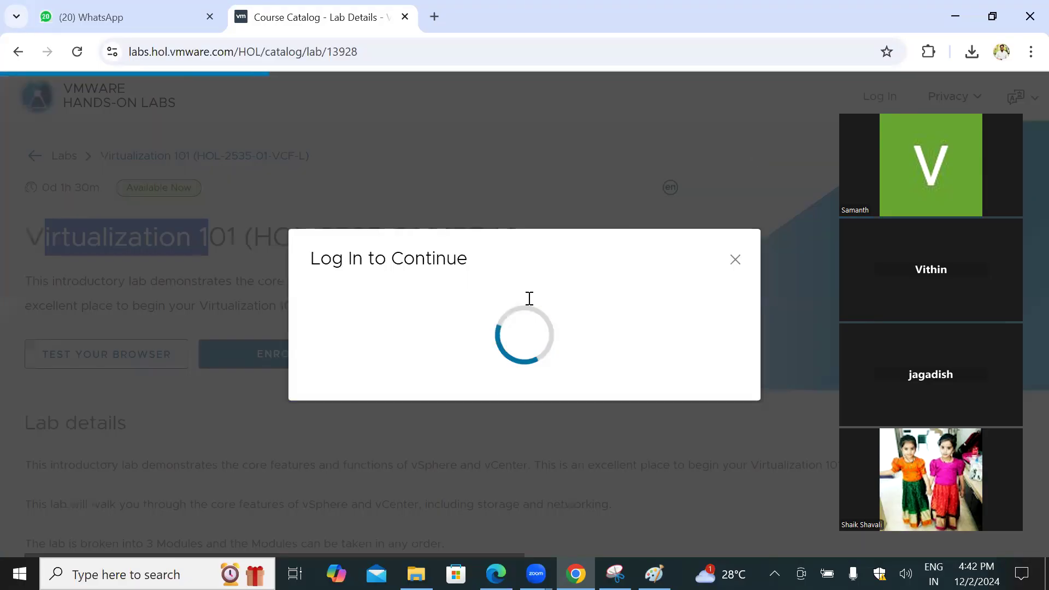
Step: Log in to the VMware Lab Platform with the saved account e-mail and the account password
left_click(427, 365)
left_click(538, 407)
left_click(538, 407)
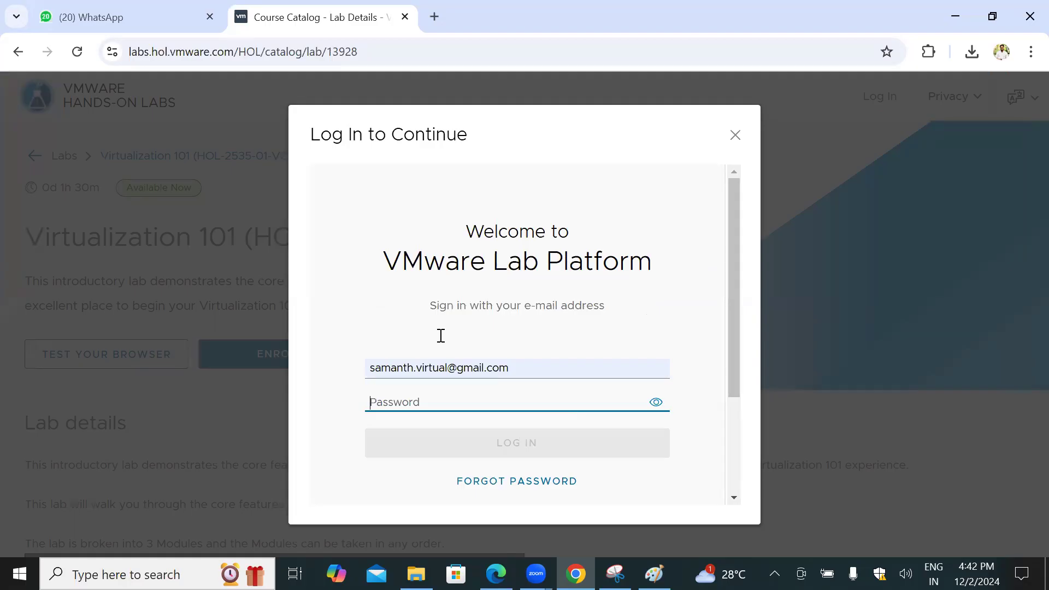
left_click(454, 402)
type("•")
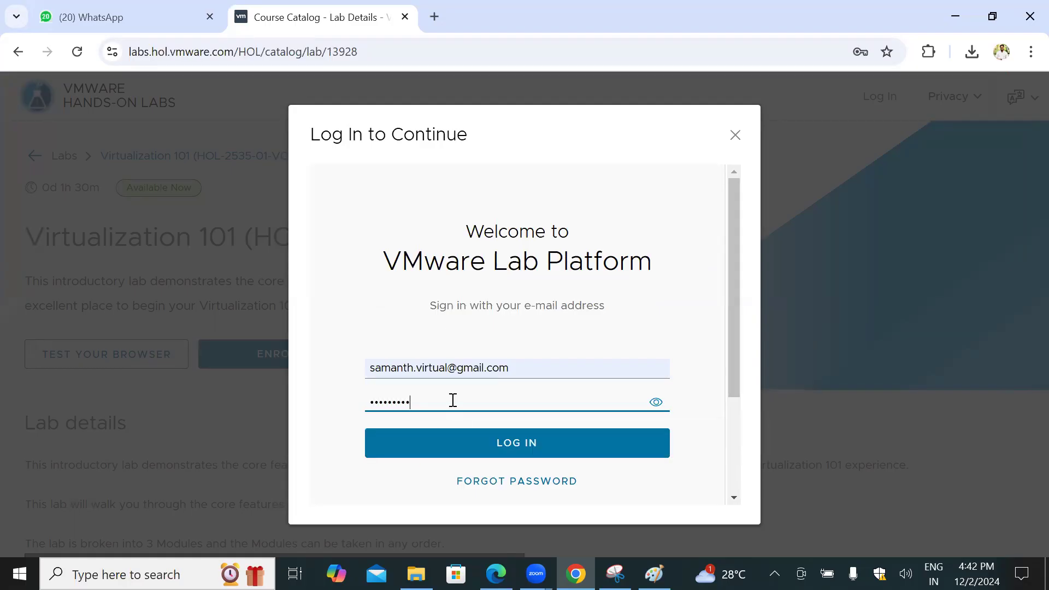
key("Return")
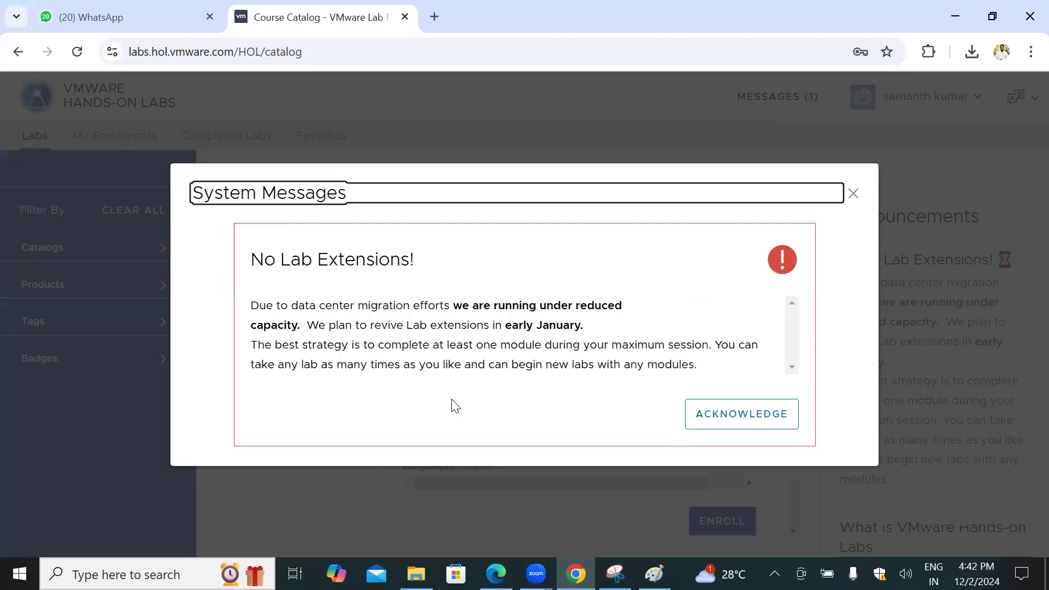
Step: Dismiss the system messages and start the enrolled Virtualization 101 lab from its browser compatibility page
left_click(854, 194)
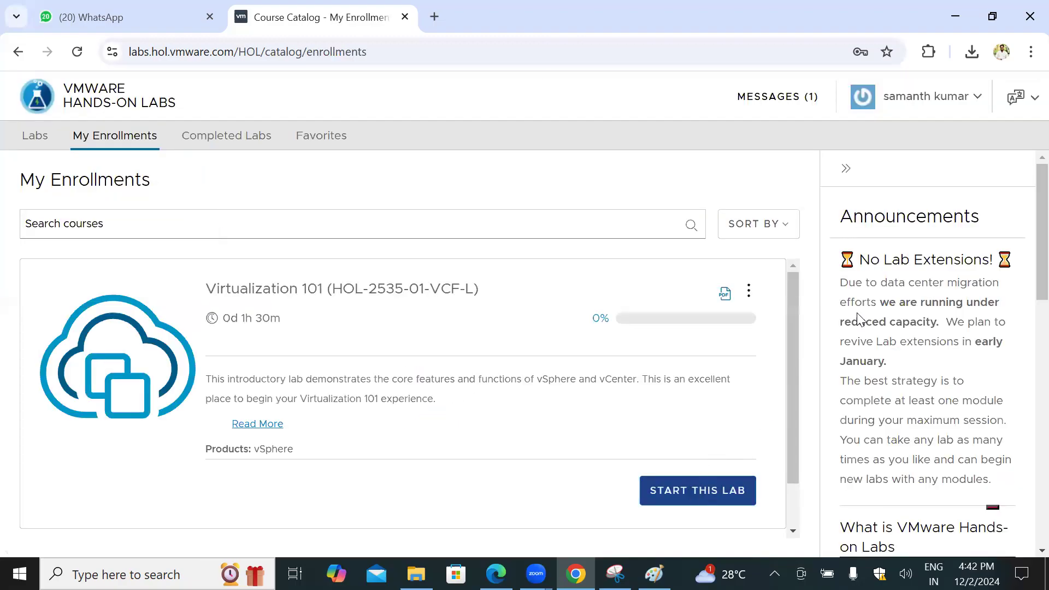
scroll(637, 312, "down", 2)
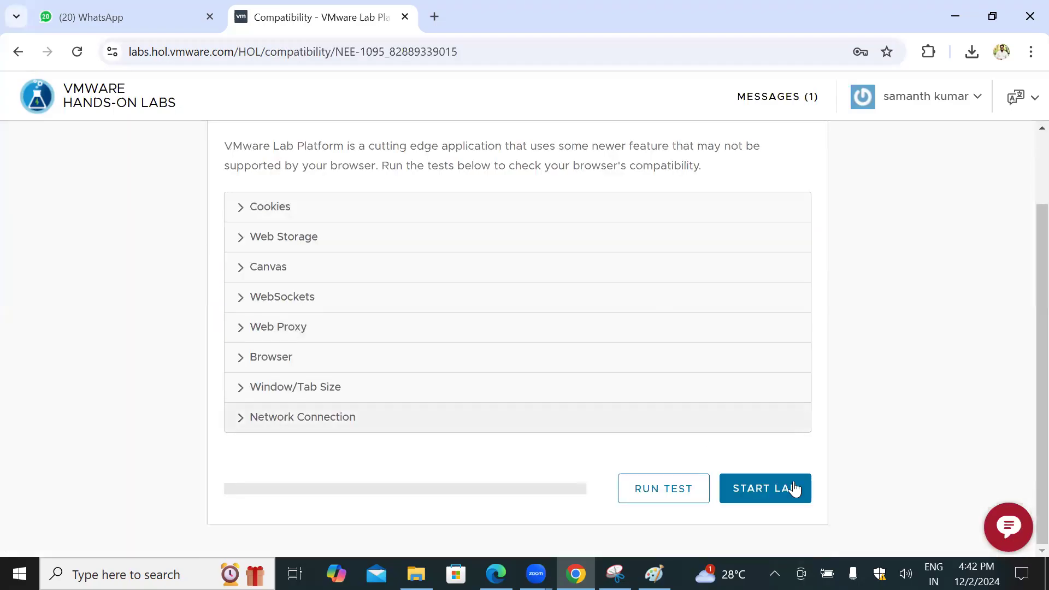
left_click(794, 488)
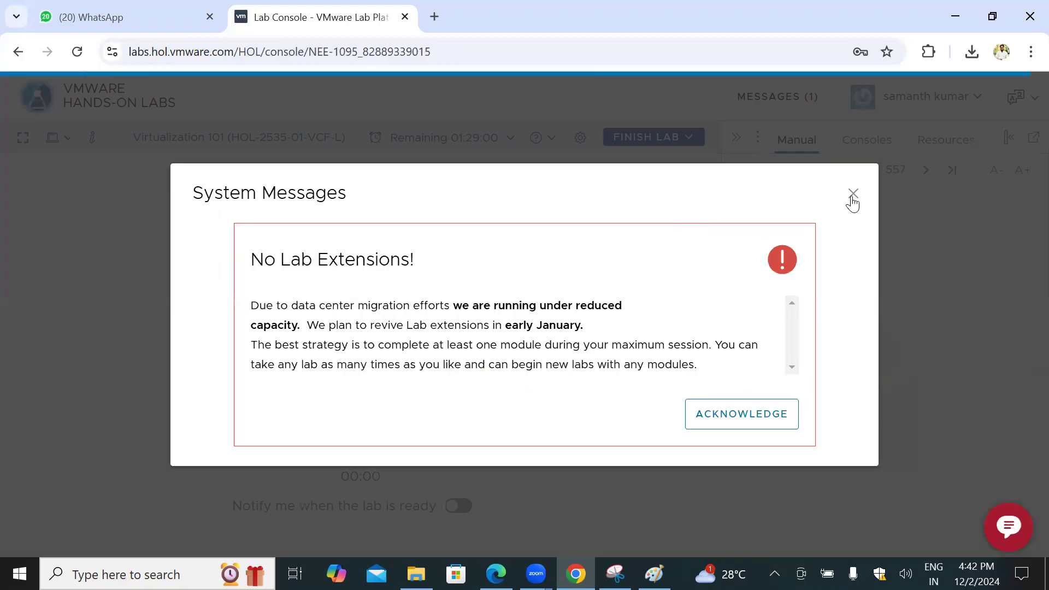
left_click(853, 194)
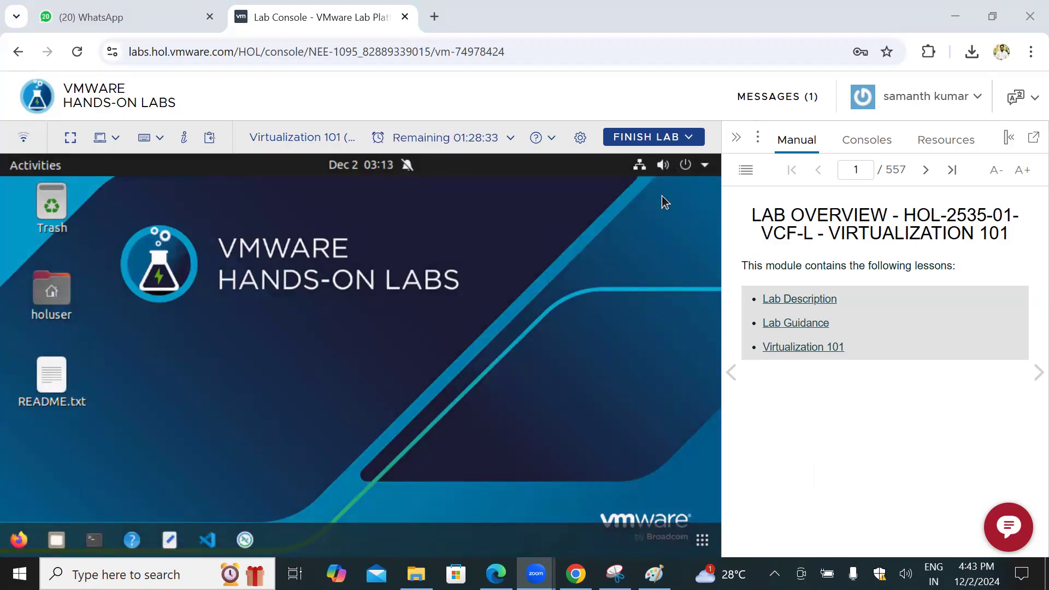
Step: Hide the lab manual pane, launch Firefox on the lab desktop and minimize its window
left_click(735, 133)
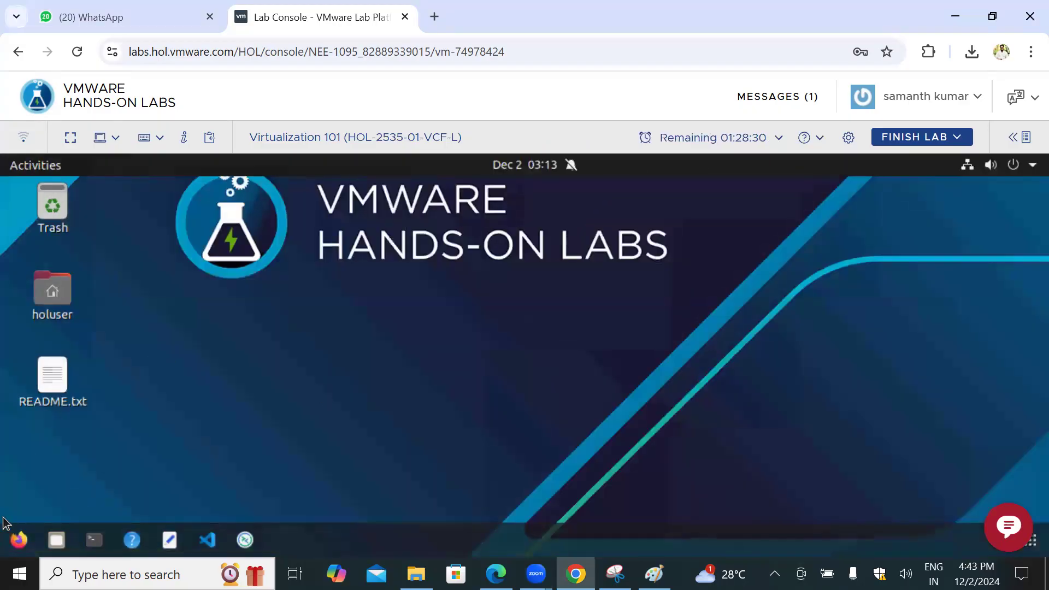
left_click(18, 540)
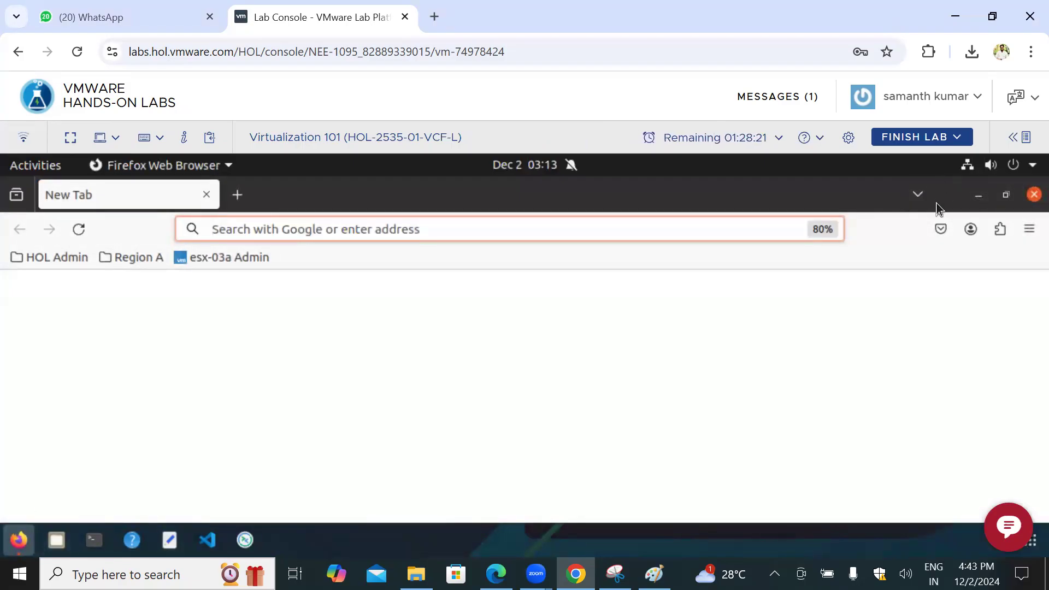
left_click(978, 197)
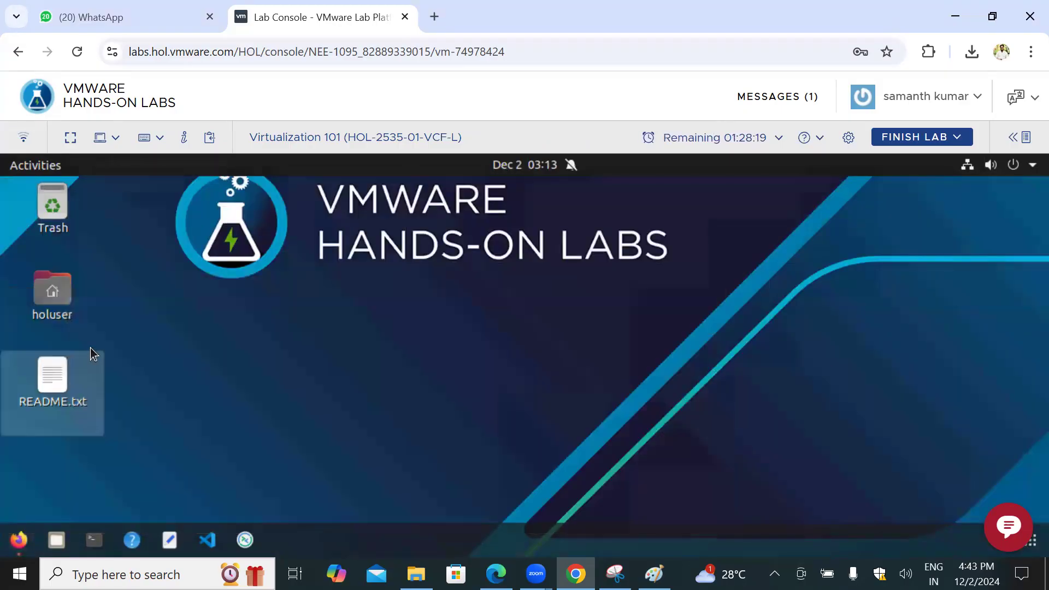
Step: Open README.txt on the lab desktop, copy the ESXi host administrator password from it, and minimize the text editor
double_click(57, 368)
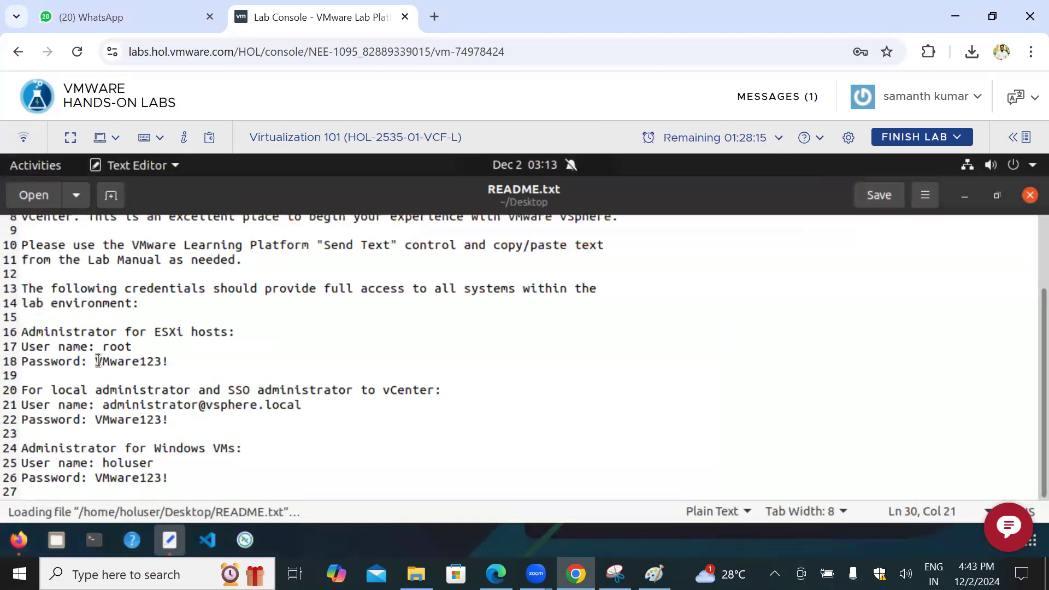
left_click_drag(95, 361, 167, 359)
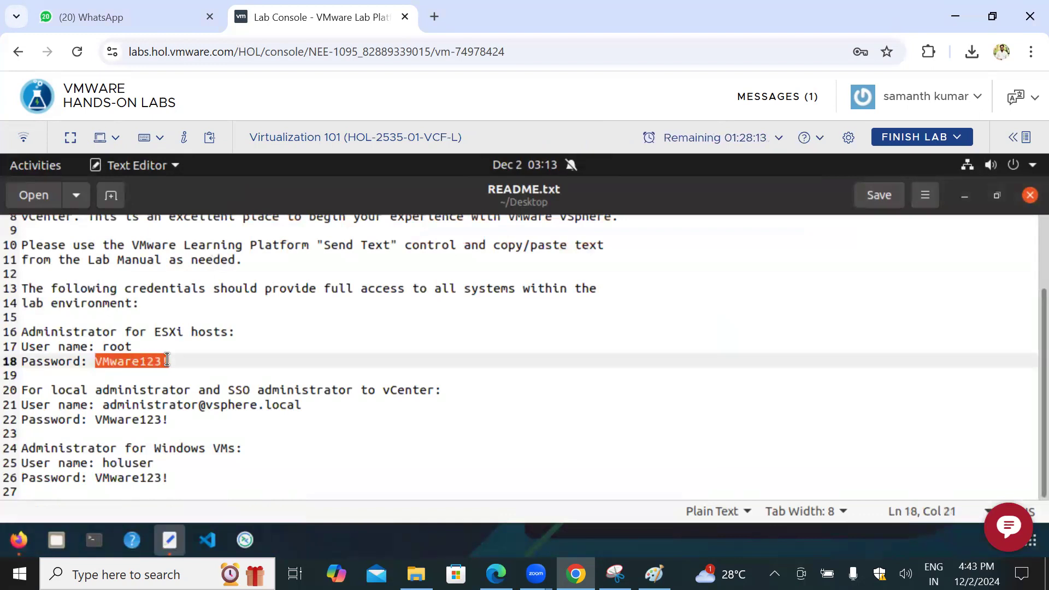
right_click(153, 363)
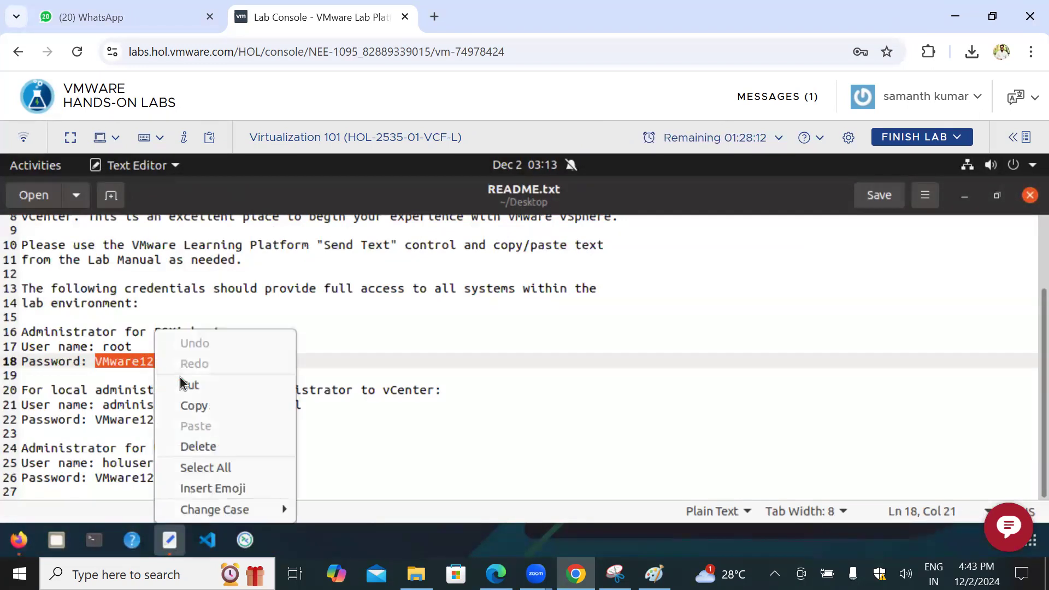
left_click(194, 405)
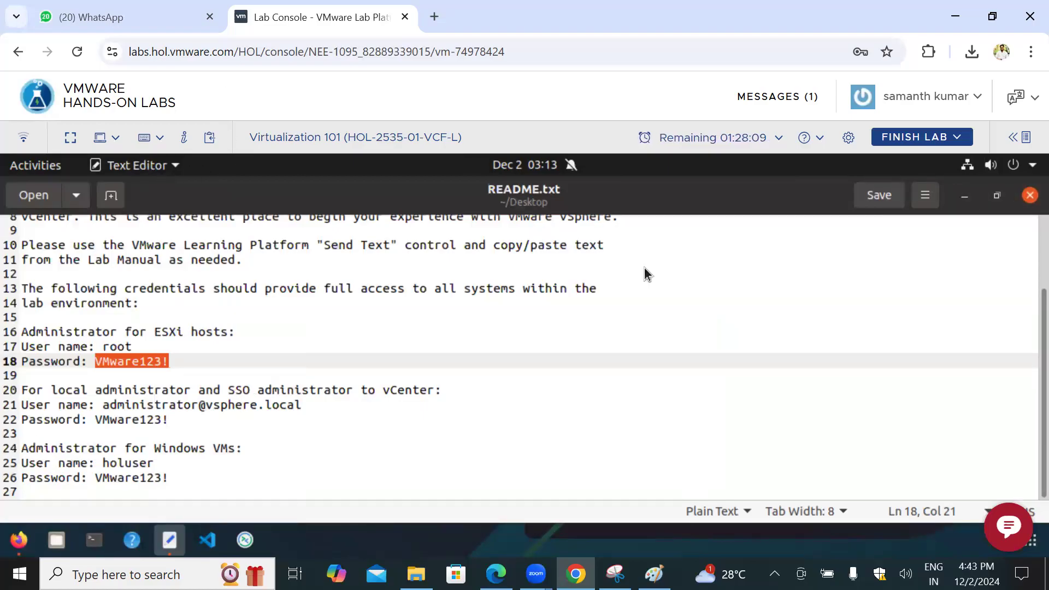
left_click(969, 202)
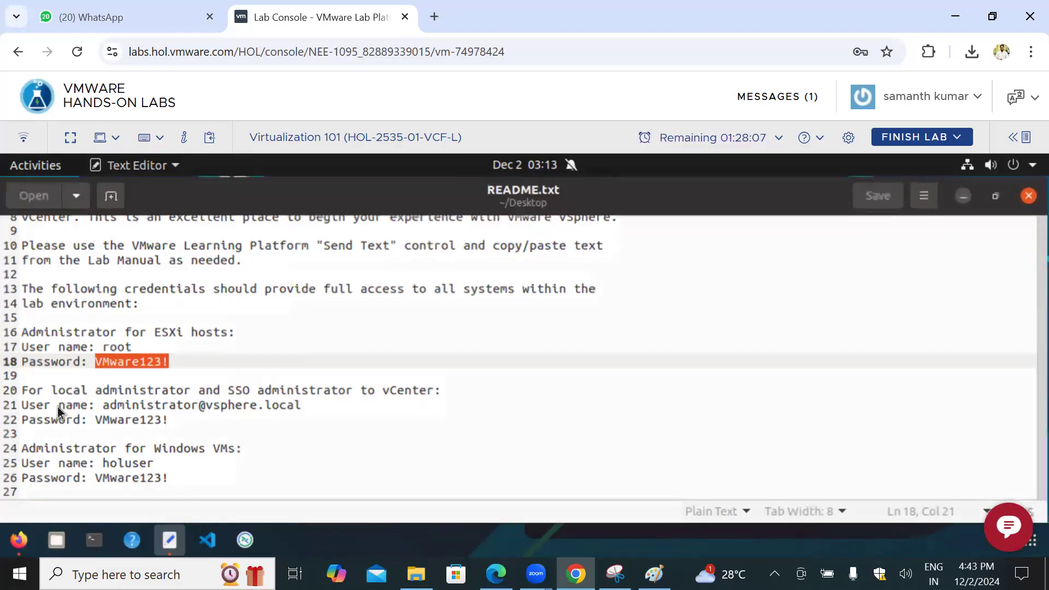
Step: Switch to Firefox on the lab desktop, open the vcsa-01a Client from the Region A bookmarks and log in
left_click(19, 540)
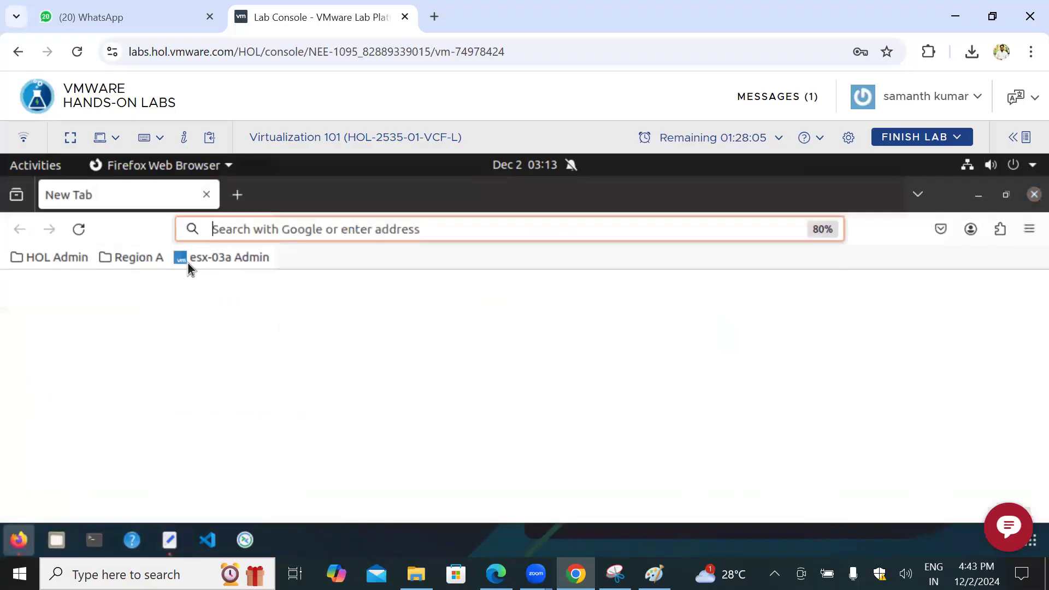
left_click(132, 261)
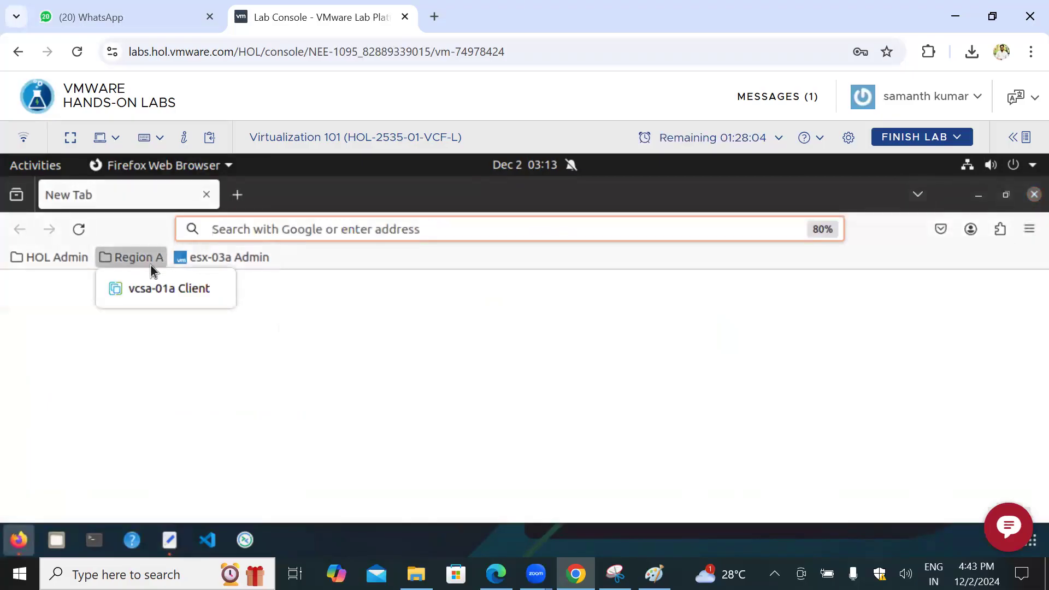
left_click(150, 295)
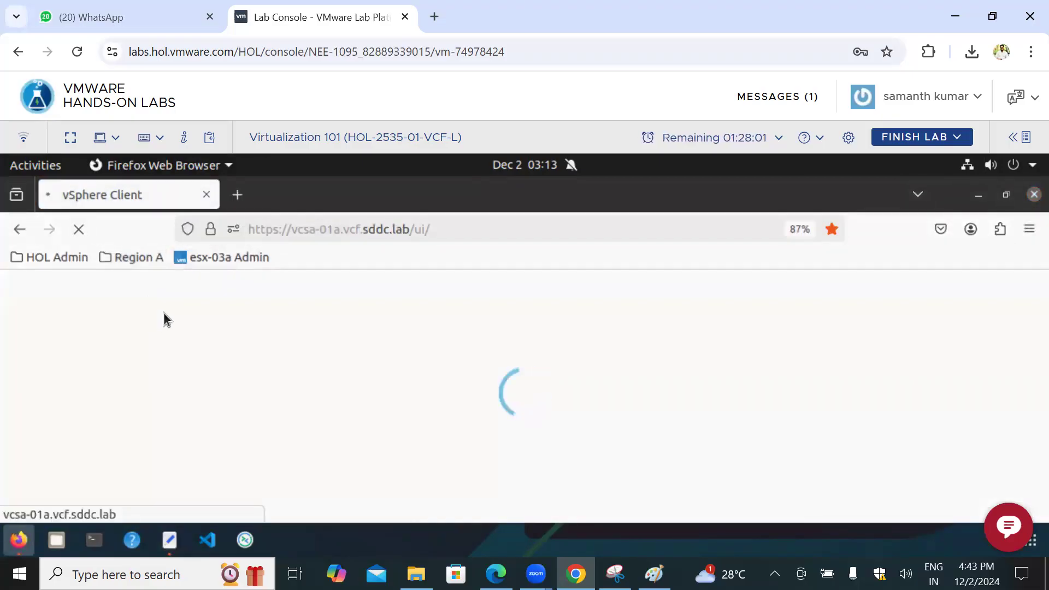
left_click(195, 489)
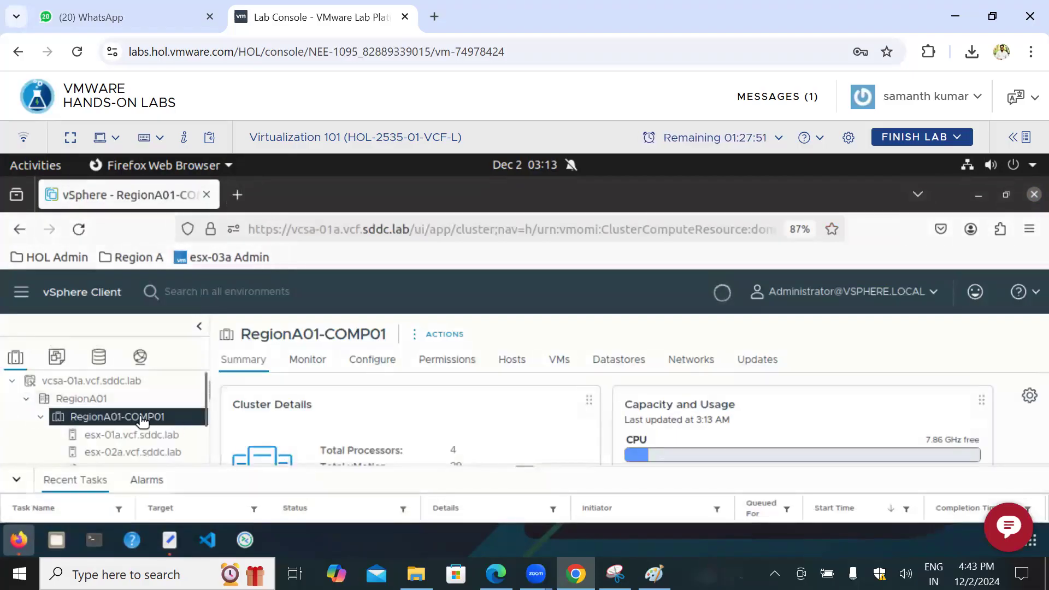
Step: Collapse the recent tasks, reduce the vSphere Client page zoom to 67% and show the esx-01a.vcf.sddc.lab host
left_click(12, 481)
key("ctrl+minus")
key("ctrl+minus")
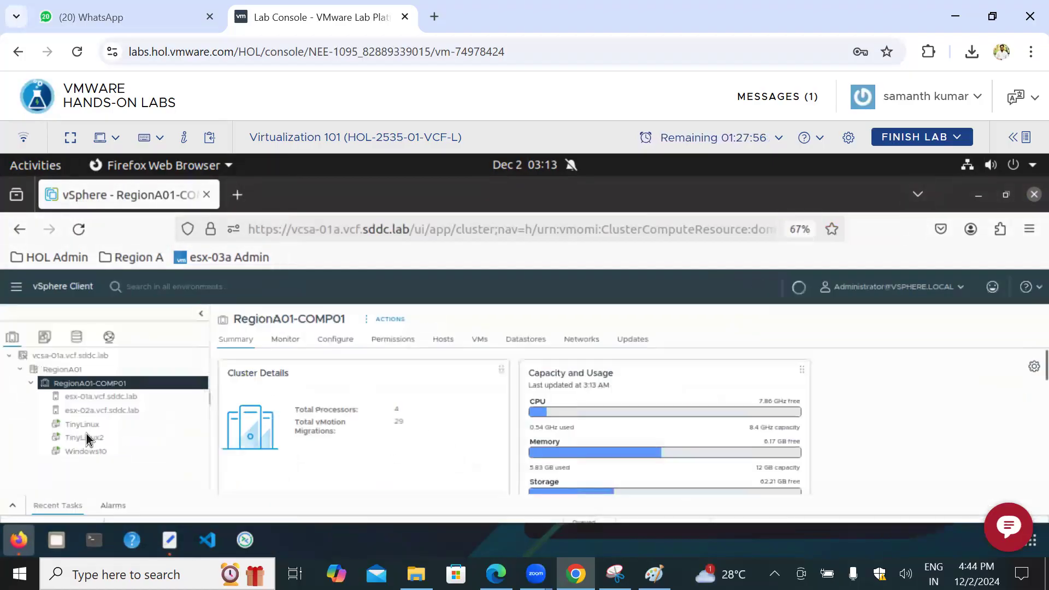
left_click(119, 398)
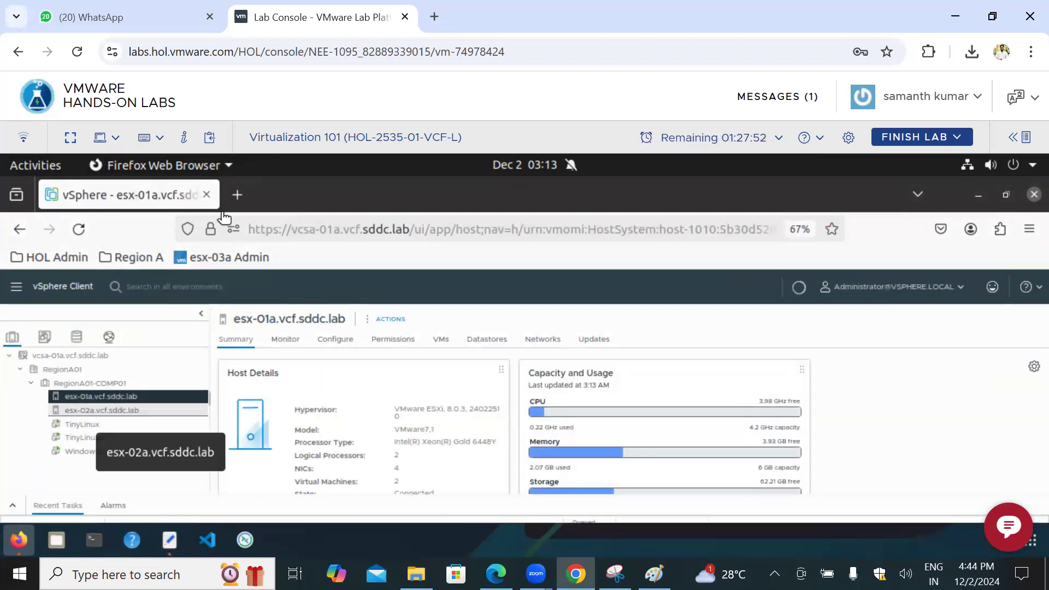
Step: In a new tab, load the esx-03a Admin bookmark, change its address to esx-02a, and log in to that host with the saved root account
left_click(237, 195)
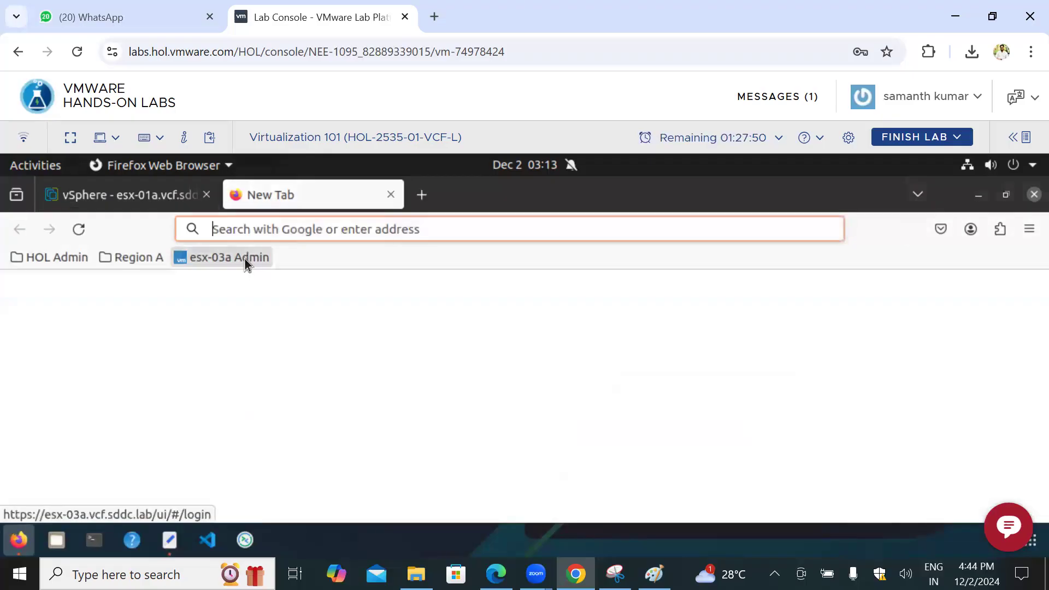
left_click(245, 259)
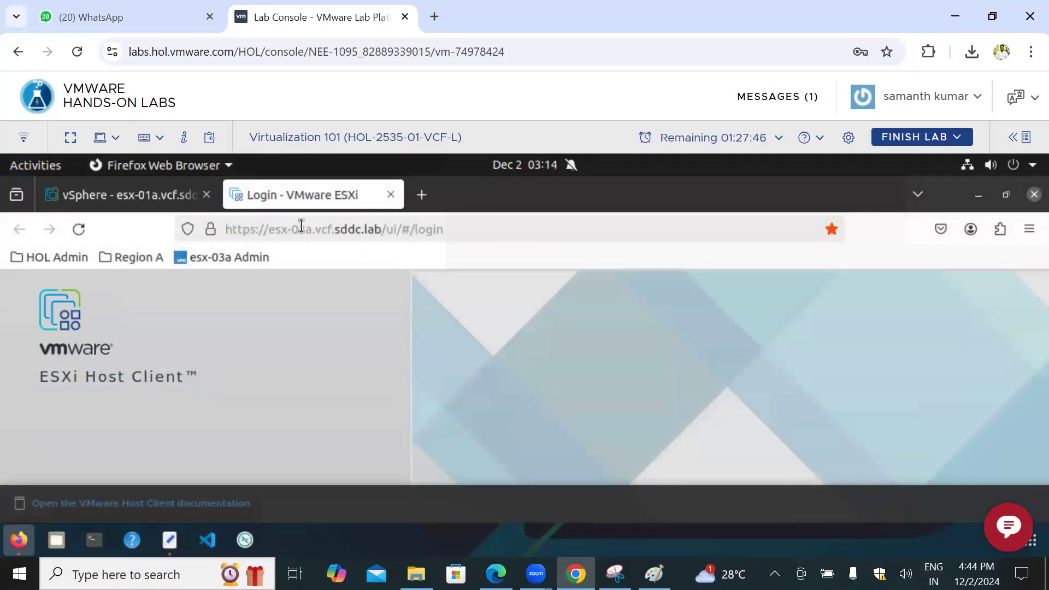
left_click(347, 229)
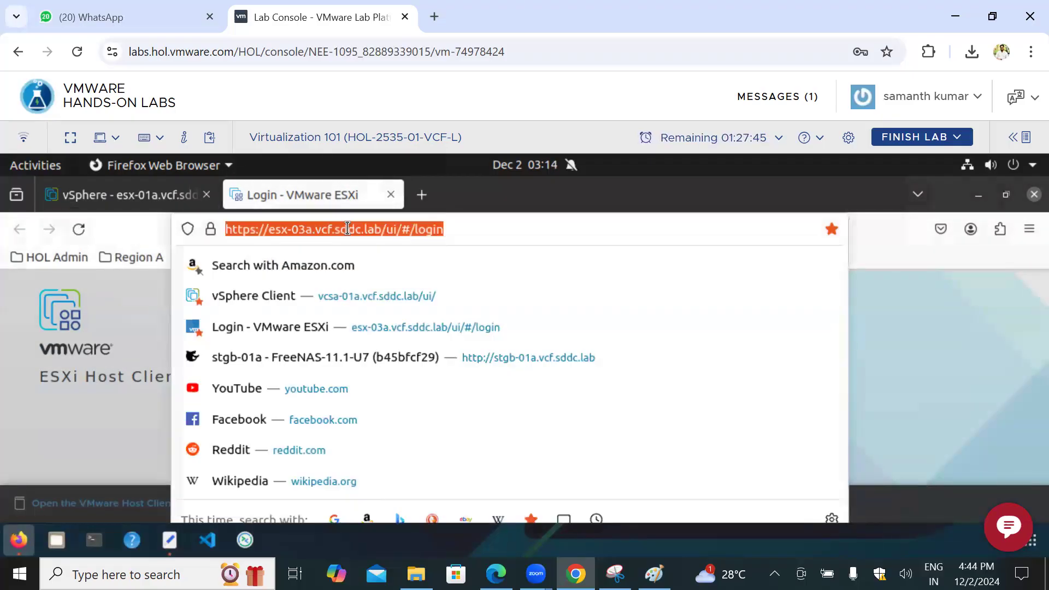
left_click(301, 228)
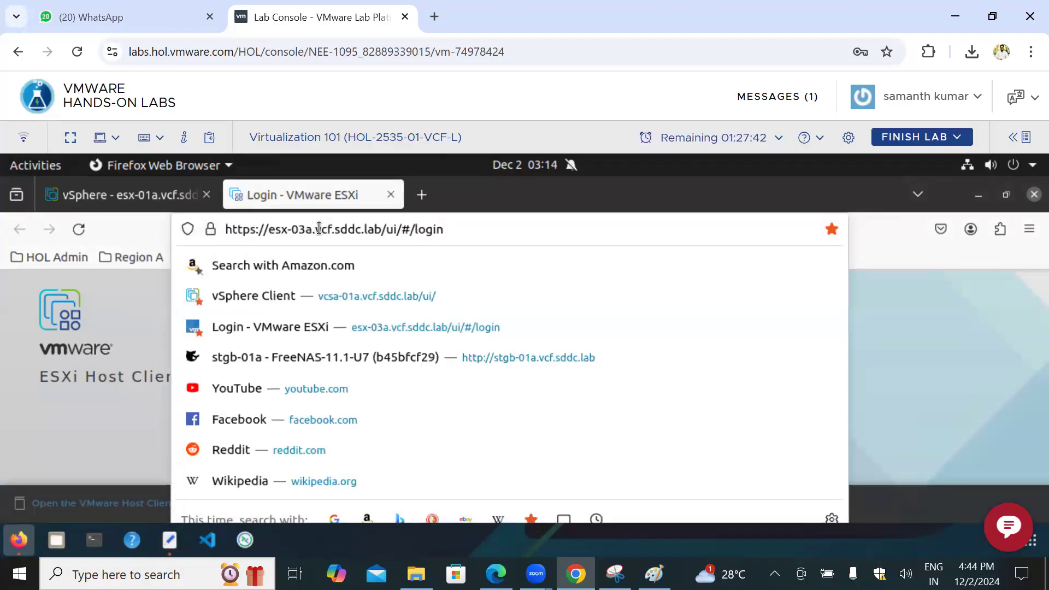
key("Delete")
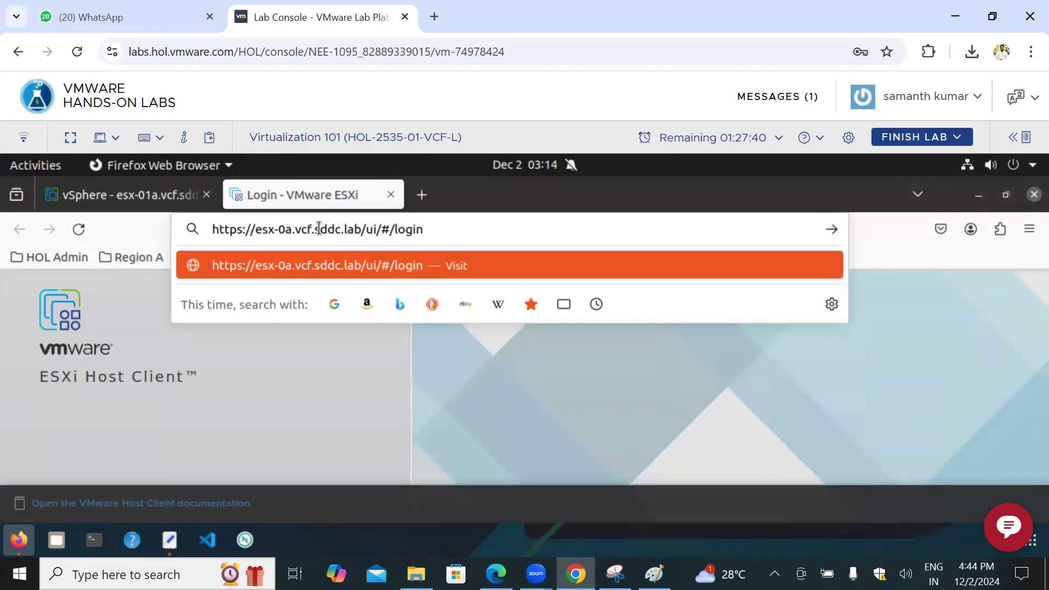
type("2")
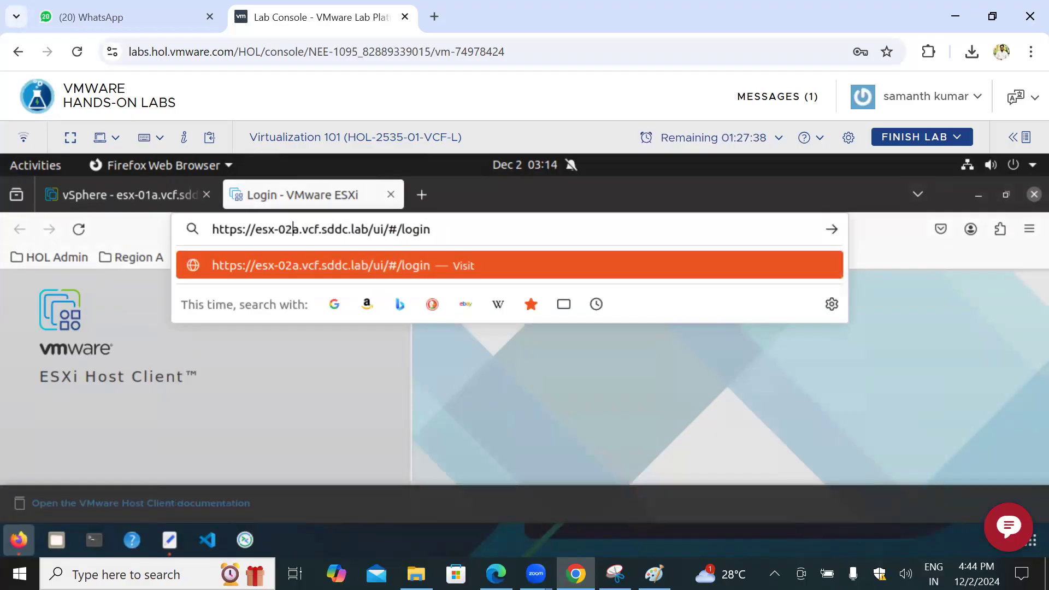
key("Return")
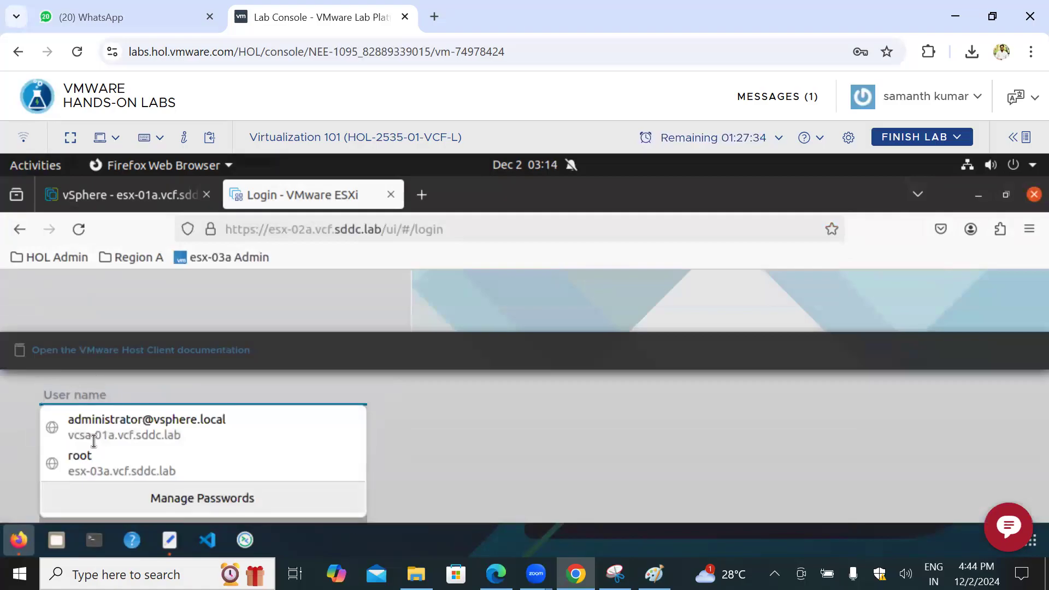
left_click(96, 461)
left_click(218, 514)
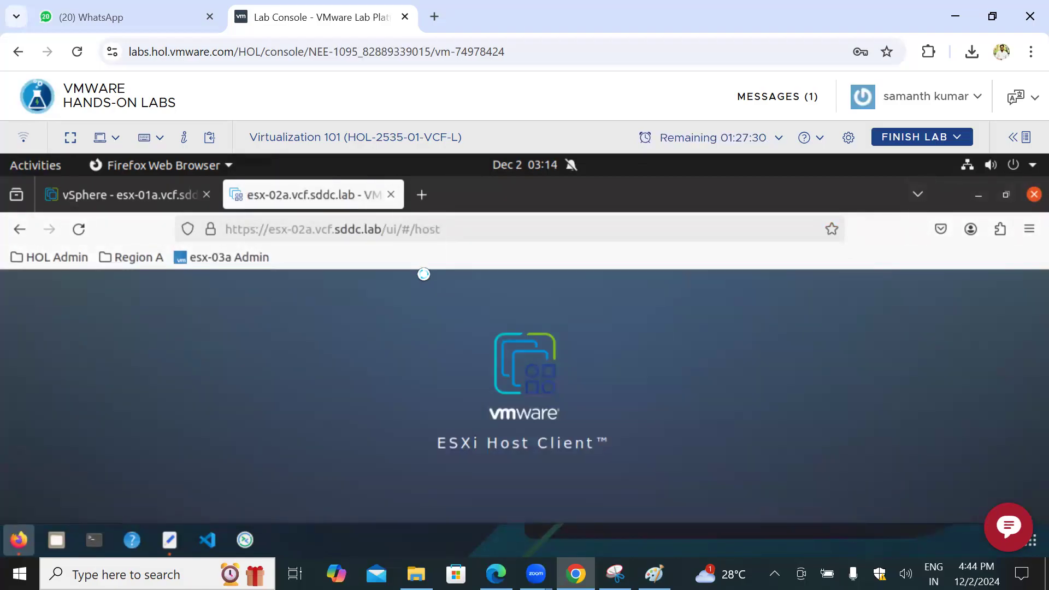
Step: Show the list of virtual machines on host esx-02a.vcf.sddc.lab in the vSphere Client
left_click(99, 195)
left_click(109, 411)
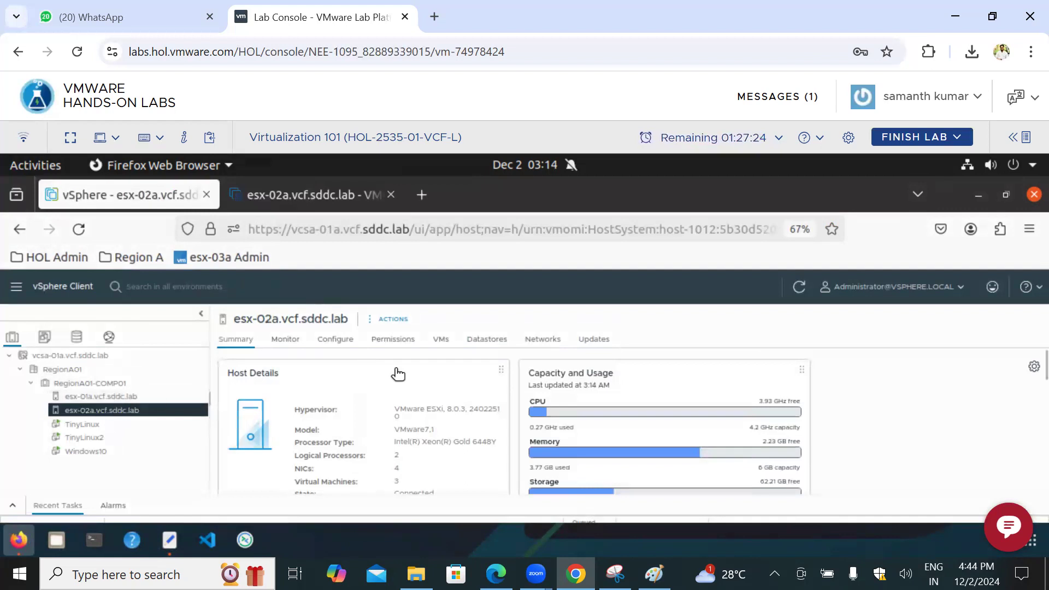
left_click(443, 341)
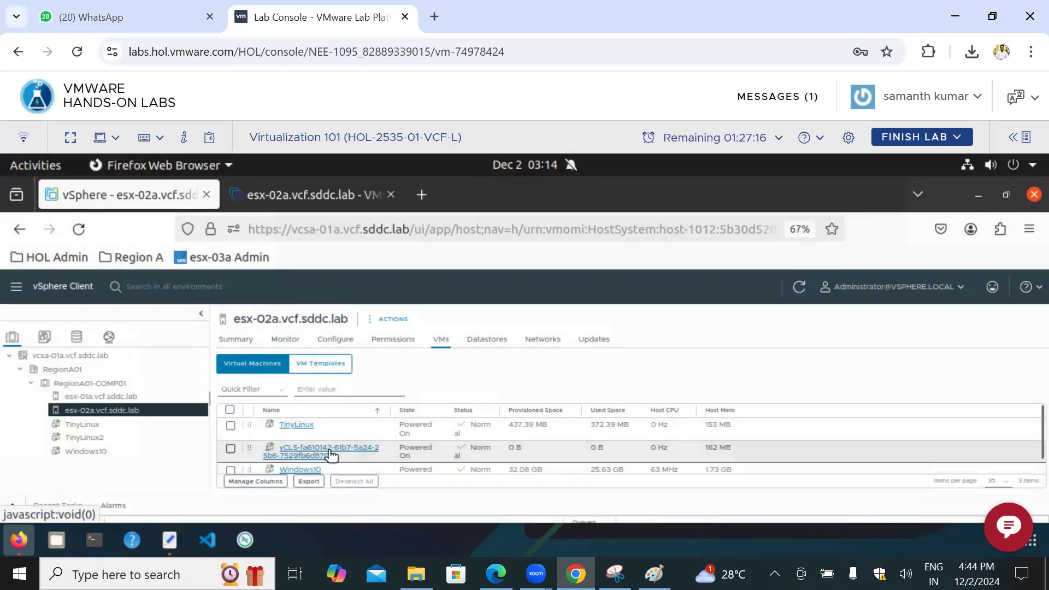
Step: List the virtual machines in the esx-02a ESXi Host Client and show the actions available for TinyLinux
left_click(315, 196)
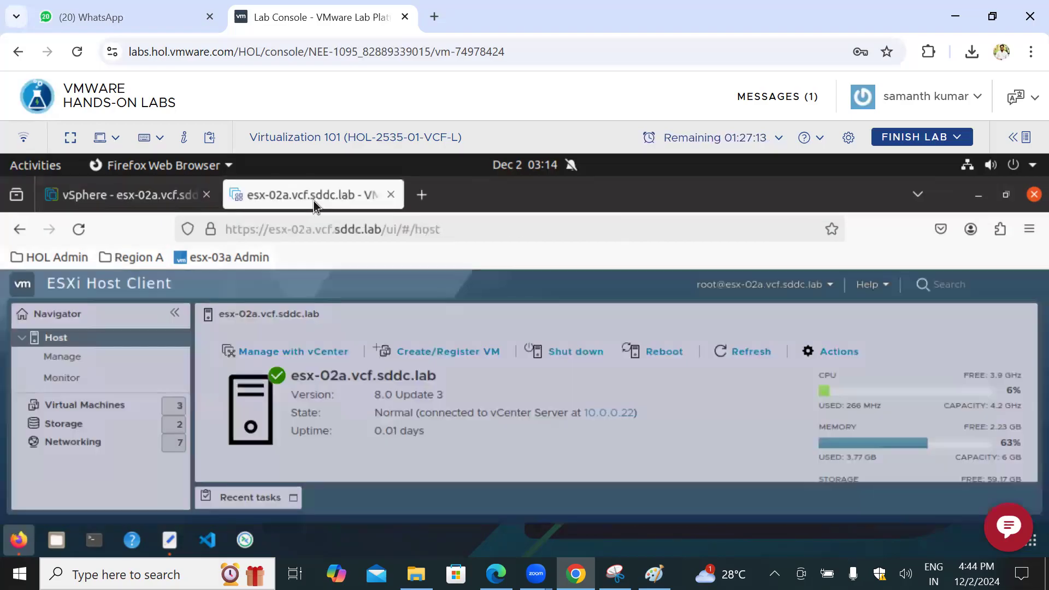
left_click(103, 404)
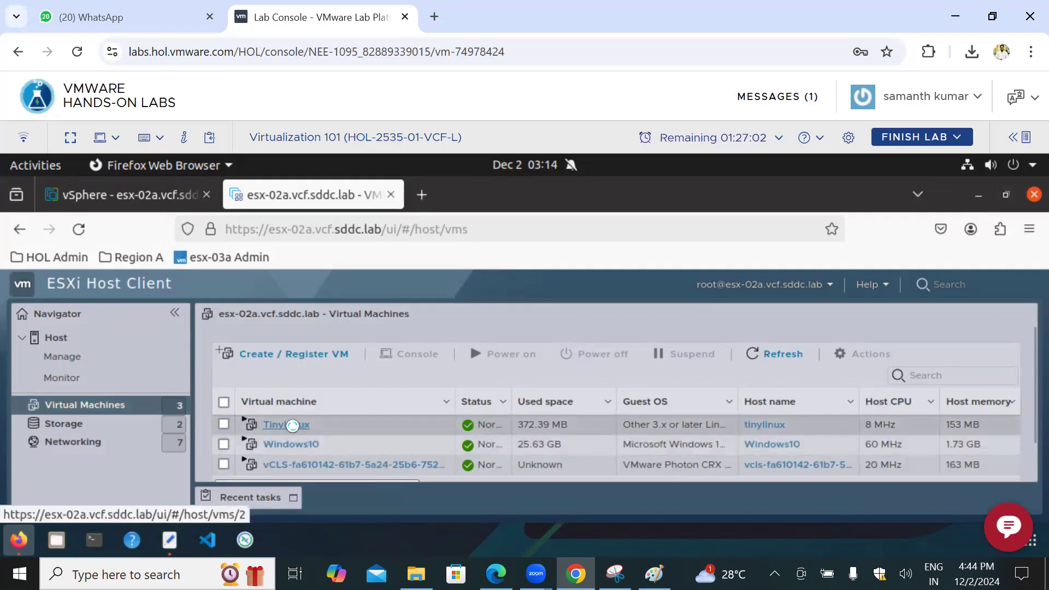
right_click(293, 425)
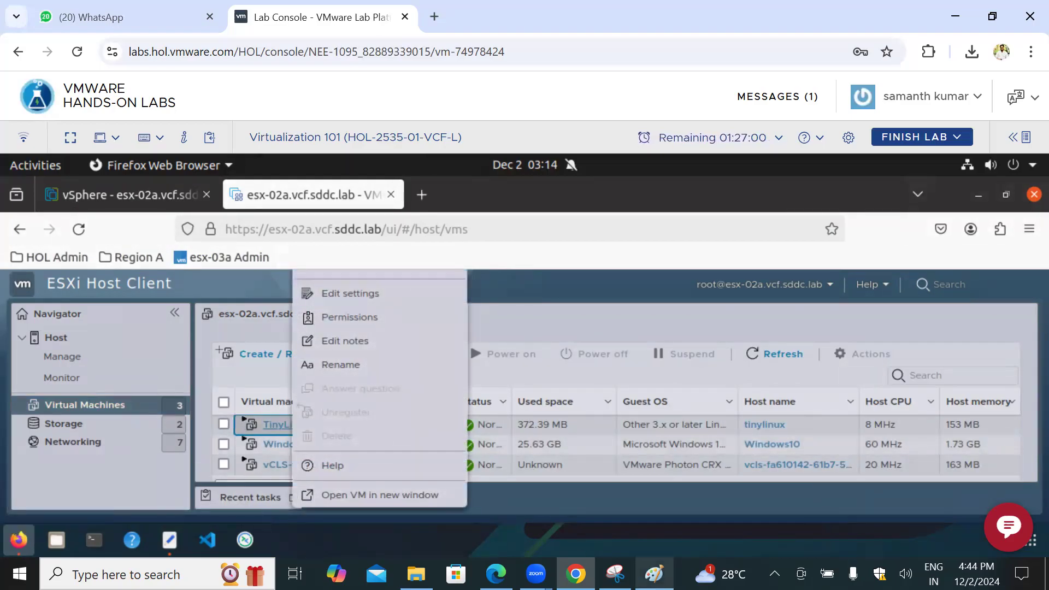
left_click(655, 574)
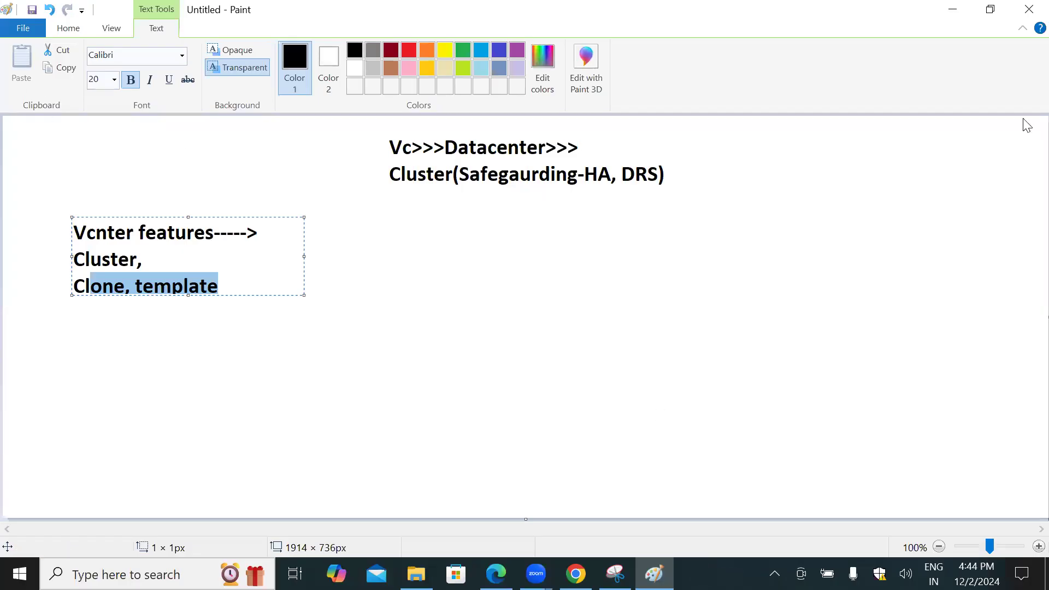
left_click(991, 9)
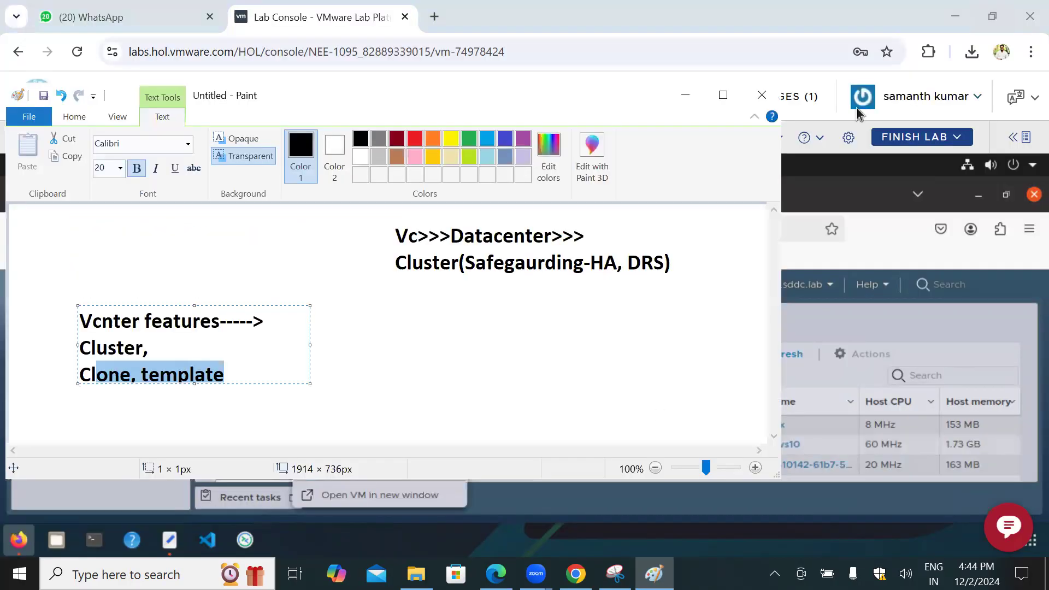
left_click(686, 95)
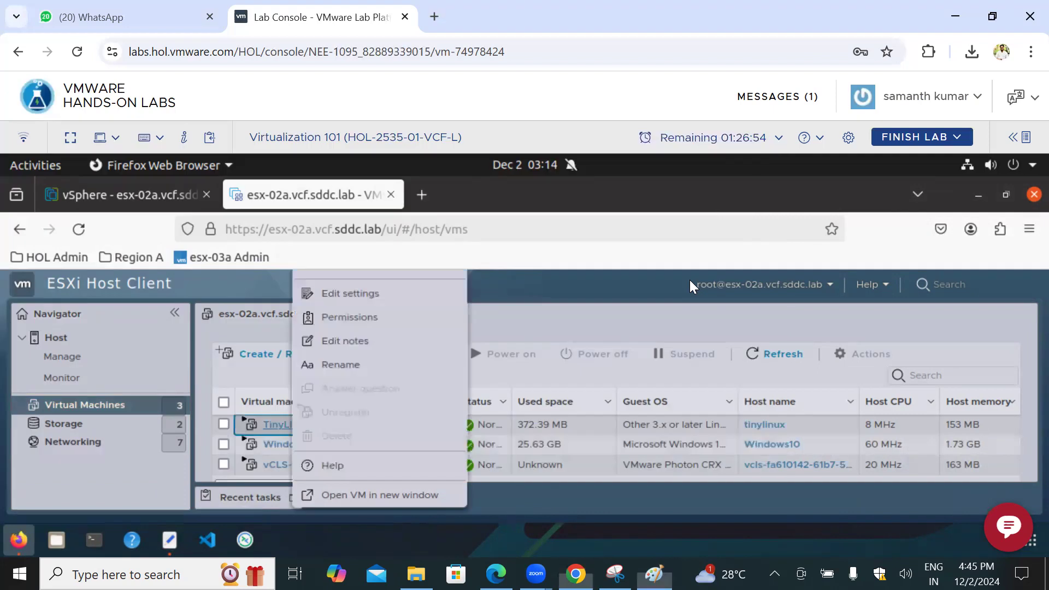
left_click(616, 574)
left_click(21, 55)
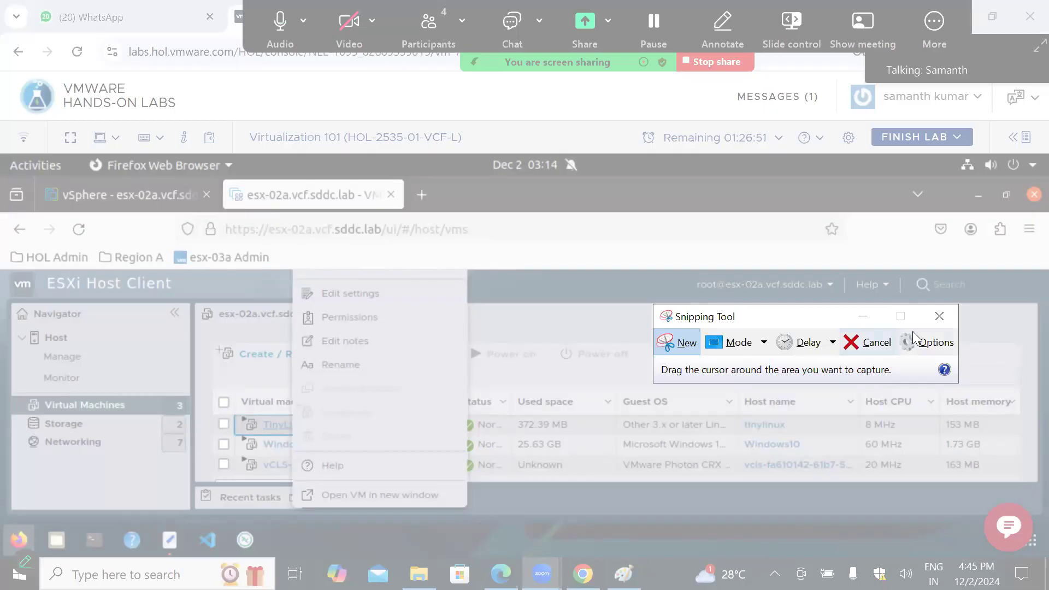
left_click(863, 316)
left_click(535, 318)
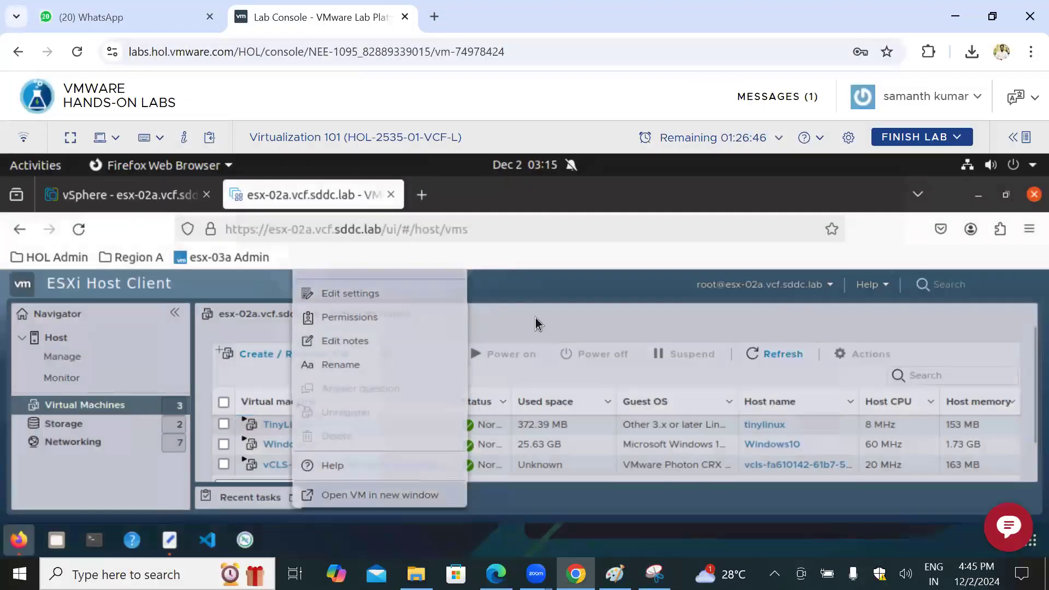
Step: Show the actions for the Windows10 VM in the ESXi Host Client, capture them with Snipping Tool, and return to the browser
right_click(296, 447)
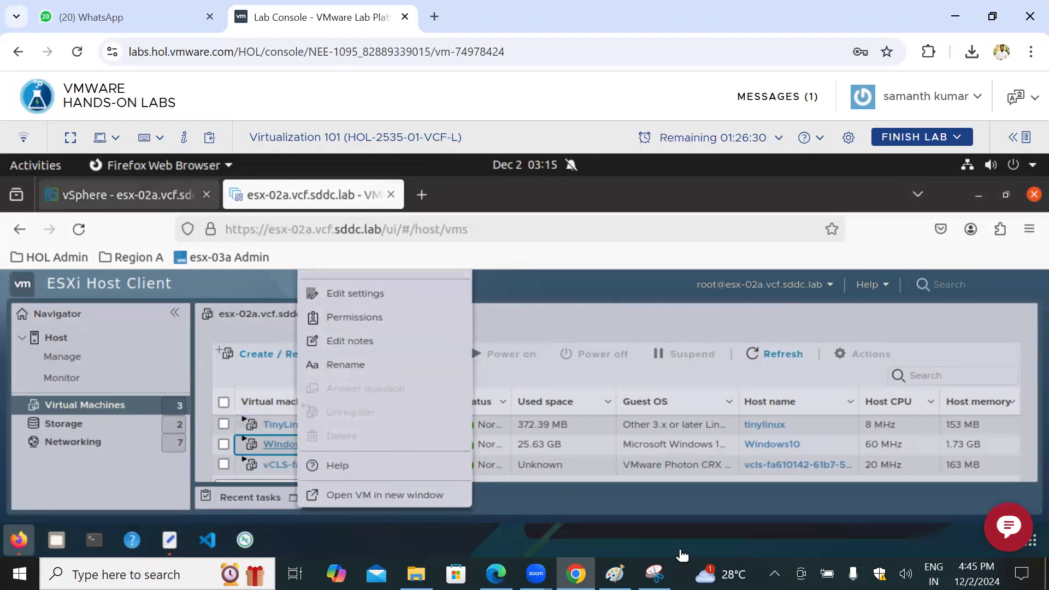
left_click(651, 569)
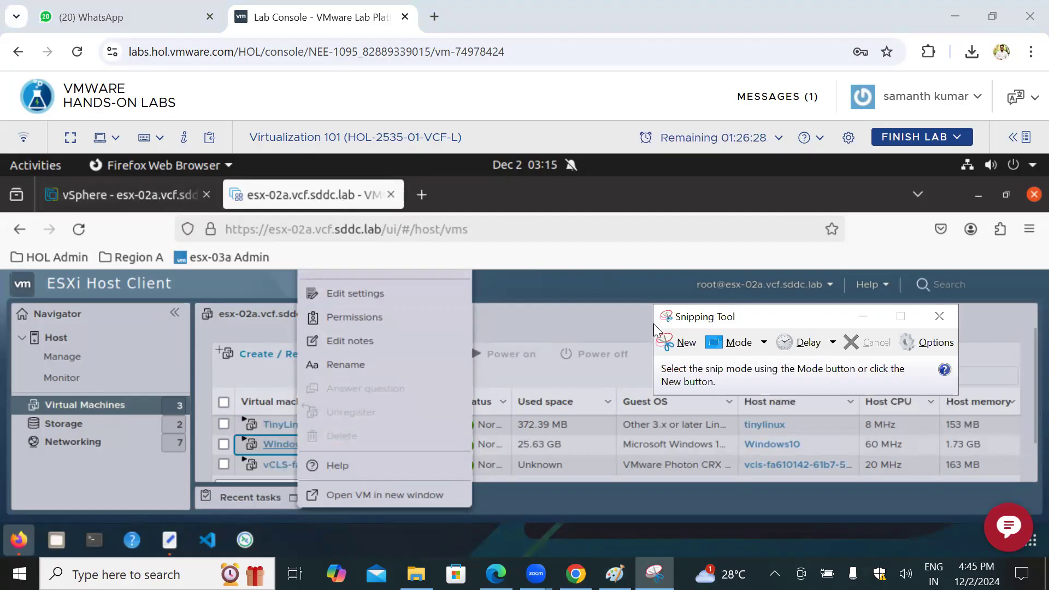
left_click(678, 334)
left_click_drag(216, 272, 476, 509)
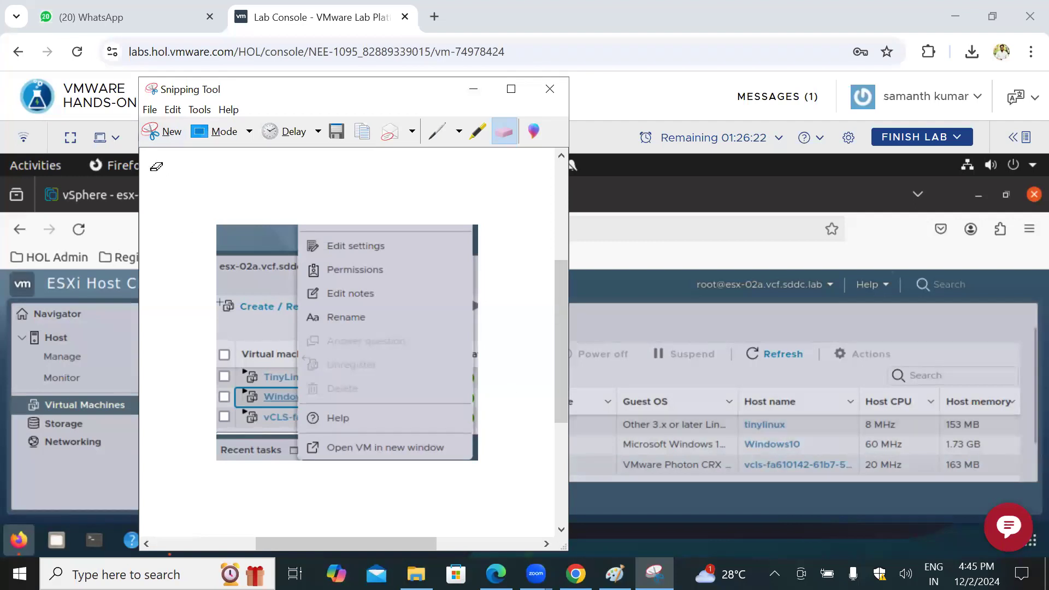
left_click(883, 244)
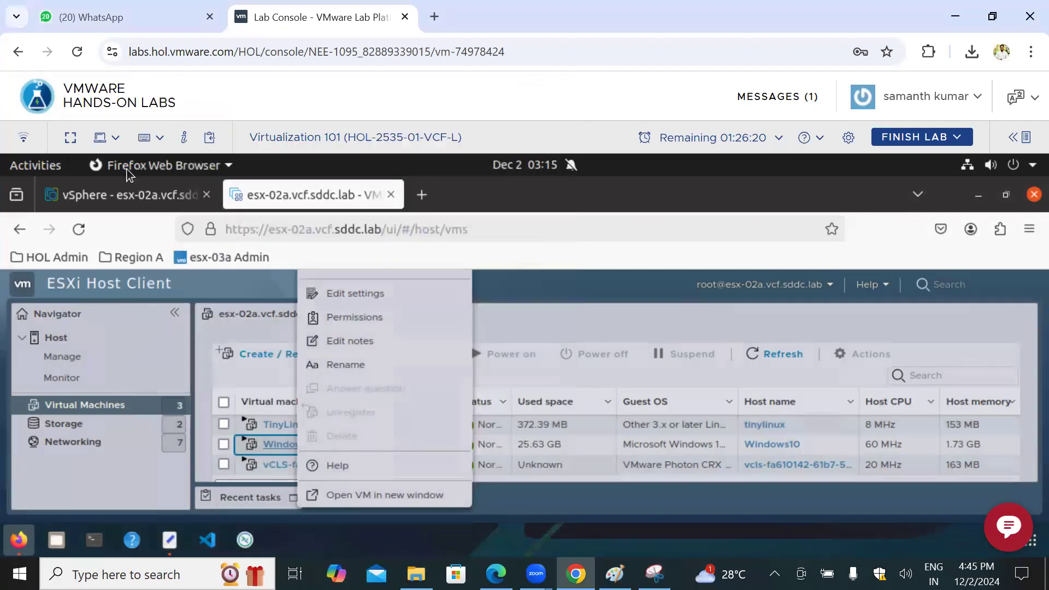
Step: Show the actions for the Windows10 VM in the vSphere Client and place the Snipping Tool capture beside them
left_click(203, 202)
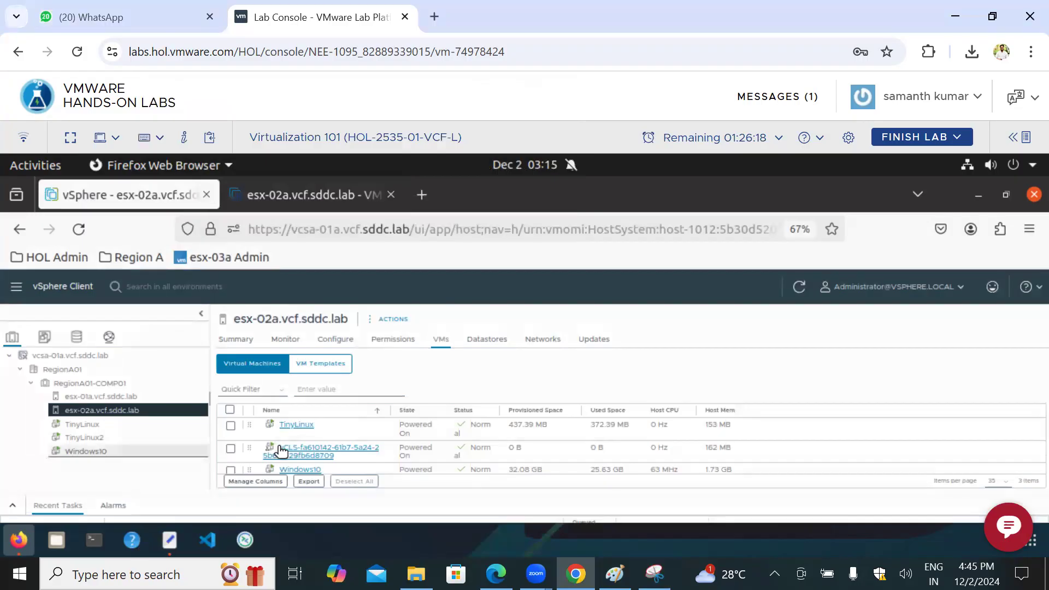
right_click(307, 471)
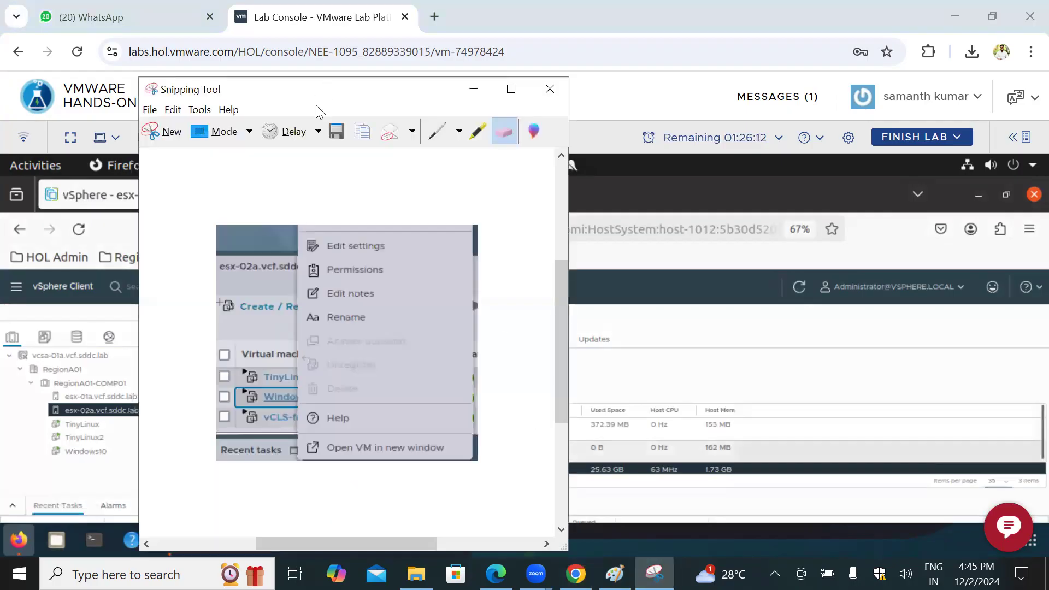
left_click_drag(322, 96, 651, 121)
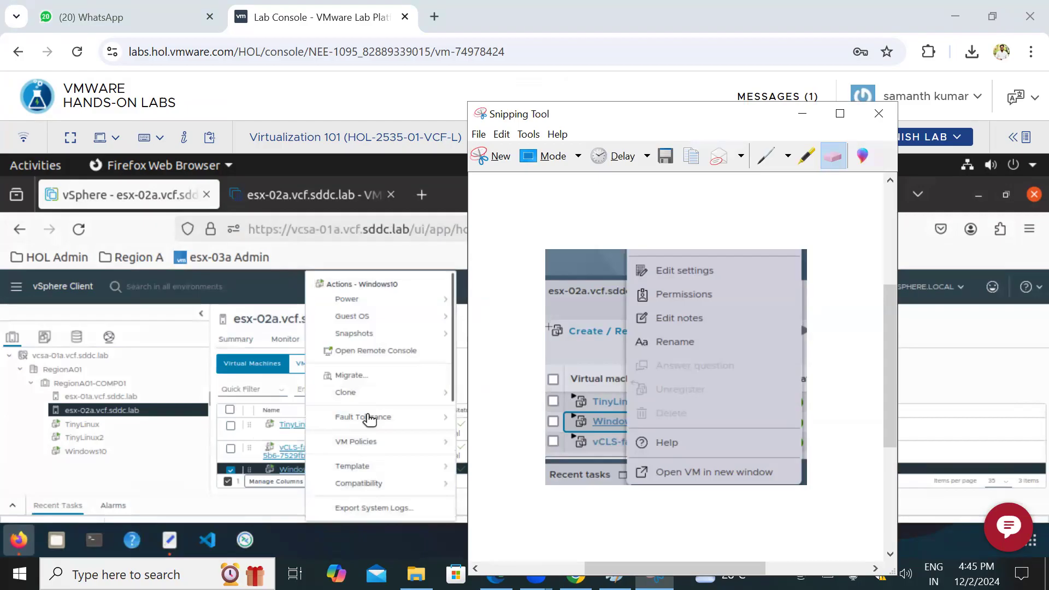
Step: Compare the full list of vCenter actions for Windows10 with the ESXi Host Client actions in the captured screenshot
scroll(367, 418, "down", 1)
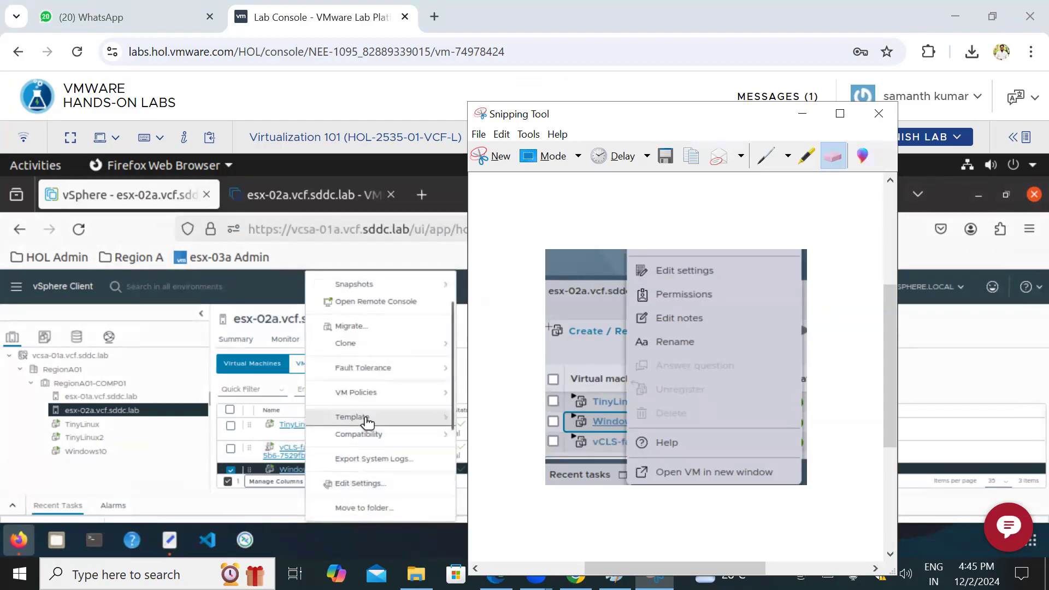
scroll(368, 417, "up", 1)
scroll(381, 386, "down", 2)
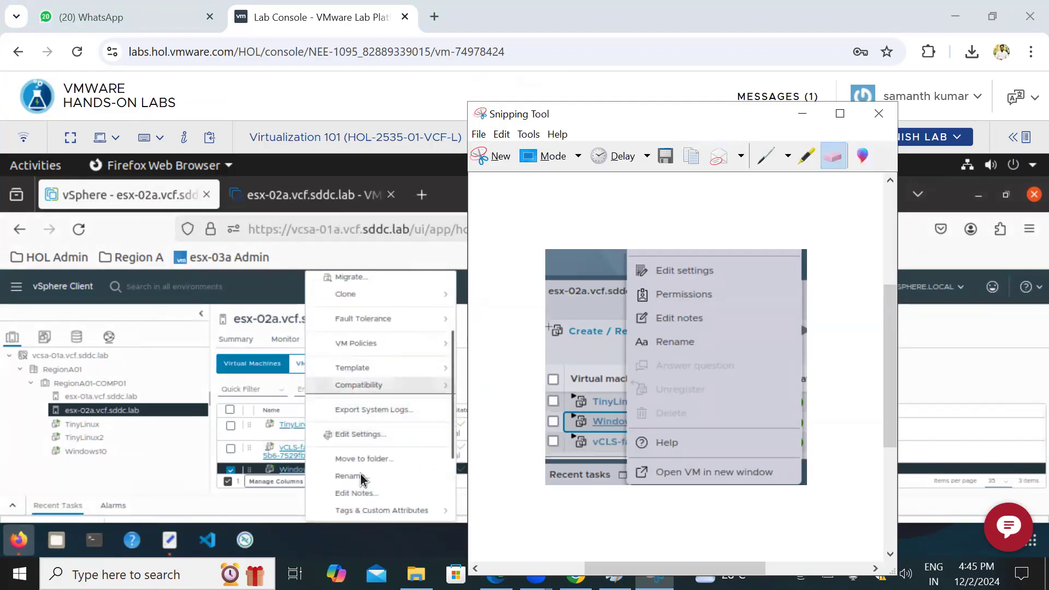
scroll(362, 480, "up", 2)
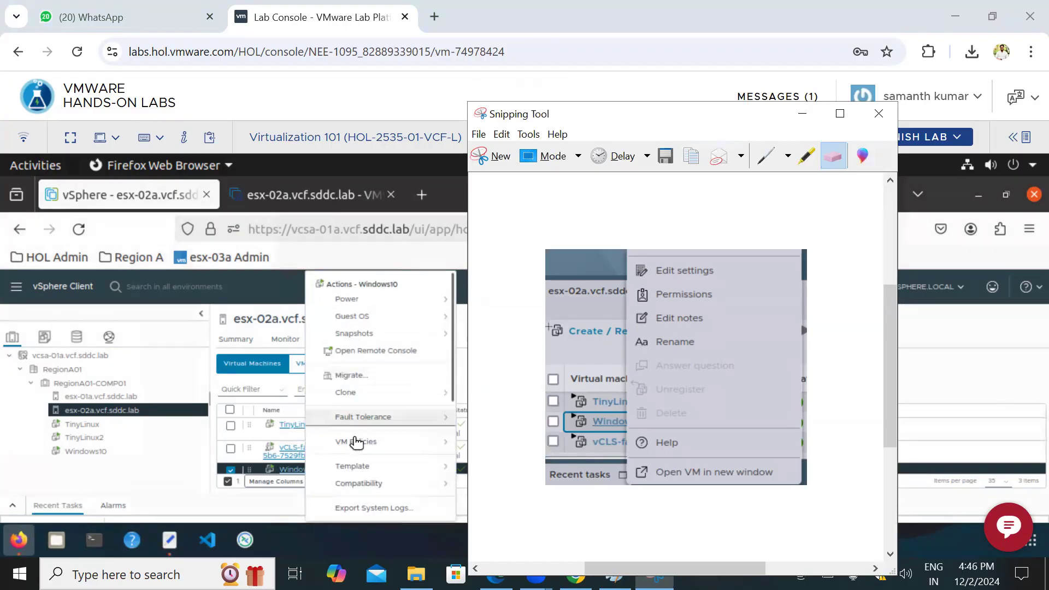
scroll(360, 468, "down", 1)
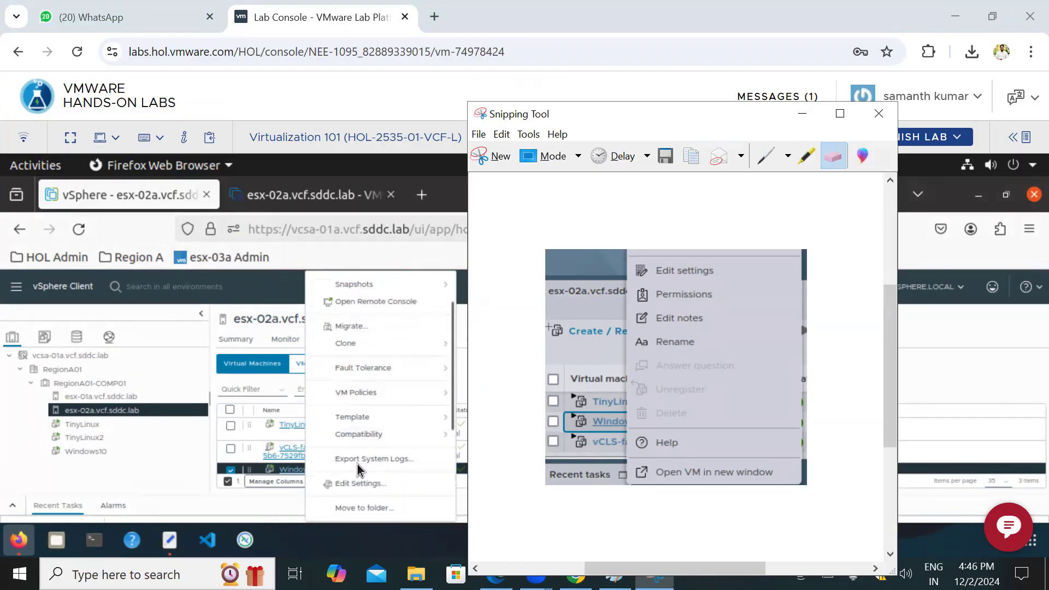
scroll(361, 469, "down", 3)
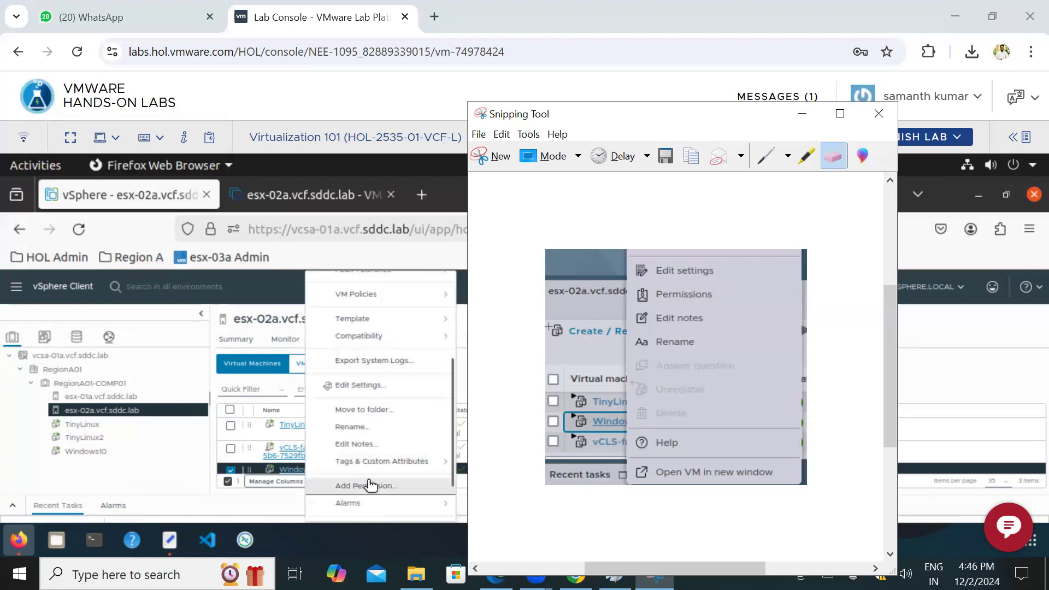
scroll(371, 485, "down", 1)
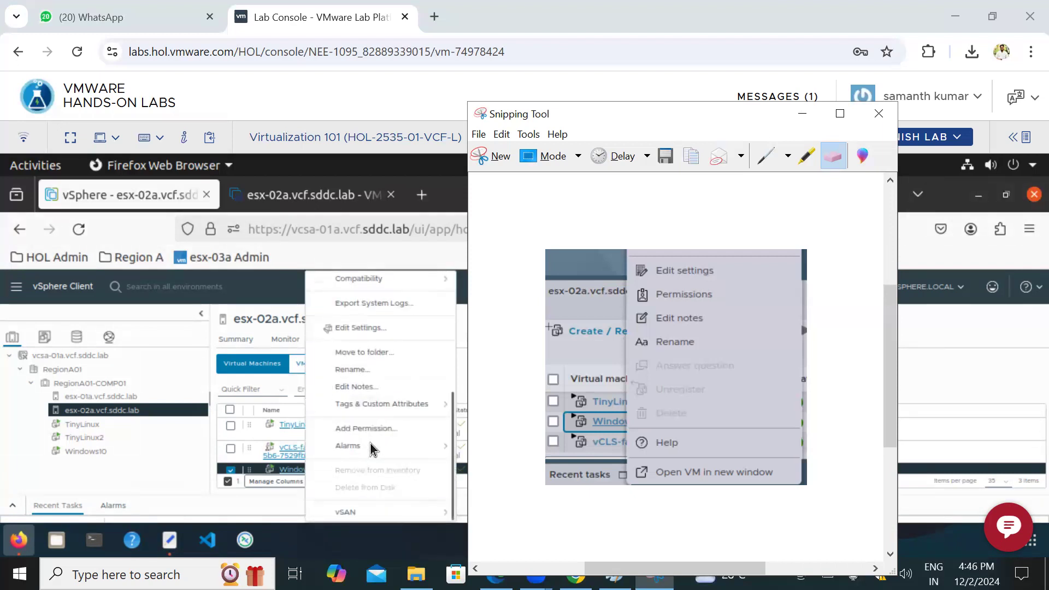
scroll(378, 413, "up", 4)
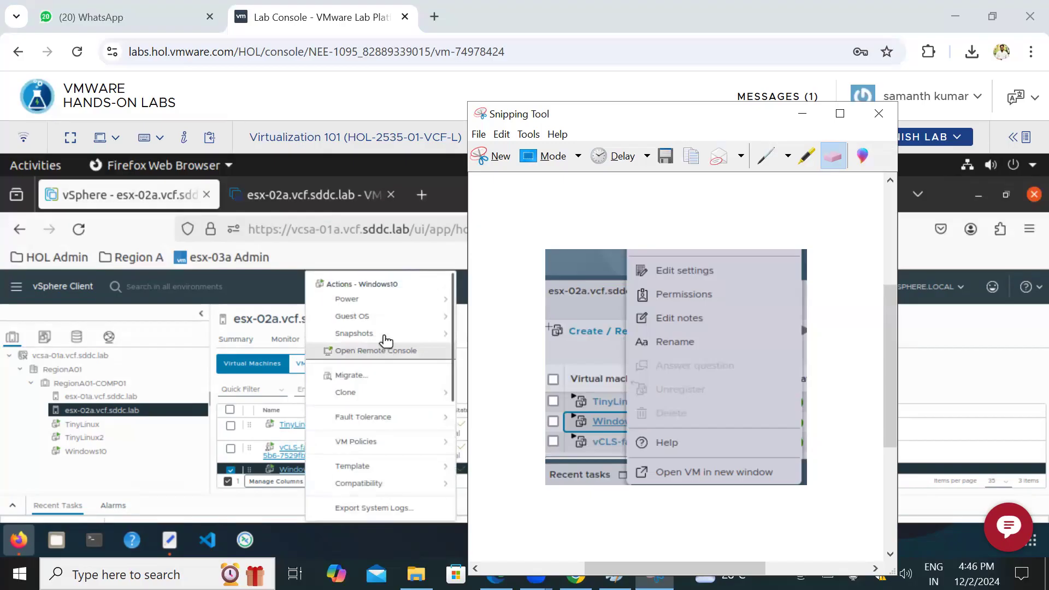
scroll(384, 341, "down", 3)
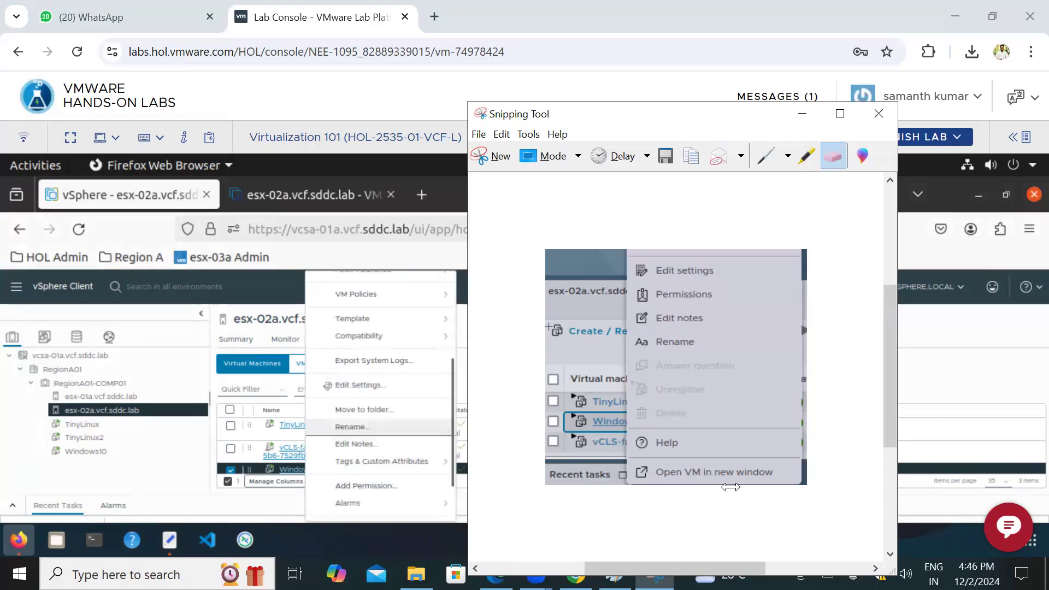
scroll(358, 476, "down", 2)
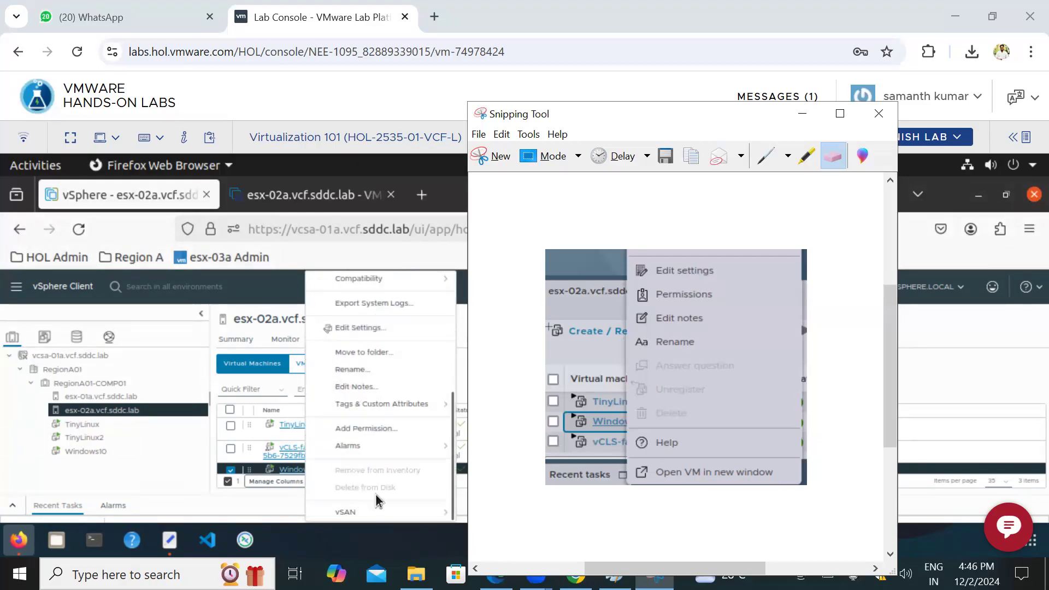
scroll(384, 421, "up", 2)
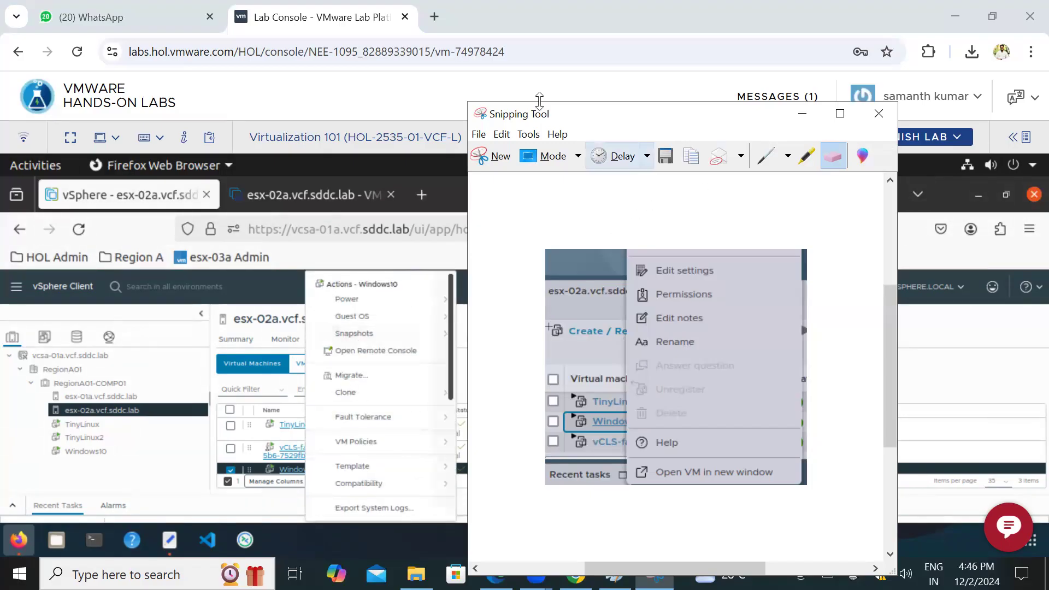
Step: Mark the Migrate, Clone, Fault Tolerance and Template actions with freehand ticks, circle Clone and Template, and clear the marks
mouse_move(362, 394)
left_mouse_down()
mouse_move(403, 384)
mouse_move(402, 358)
left_mouse_up()
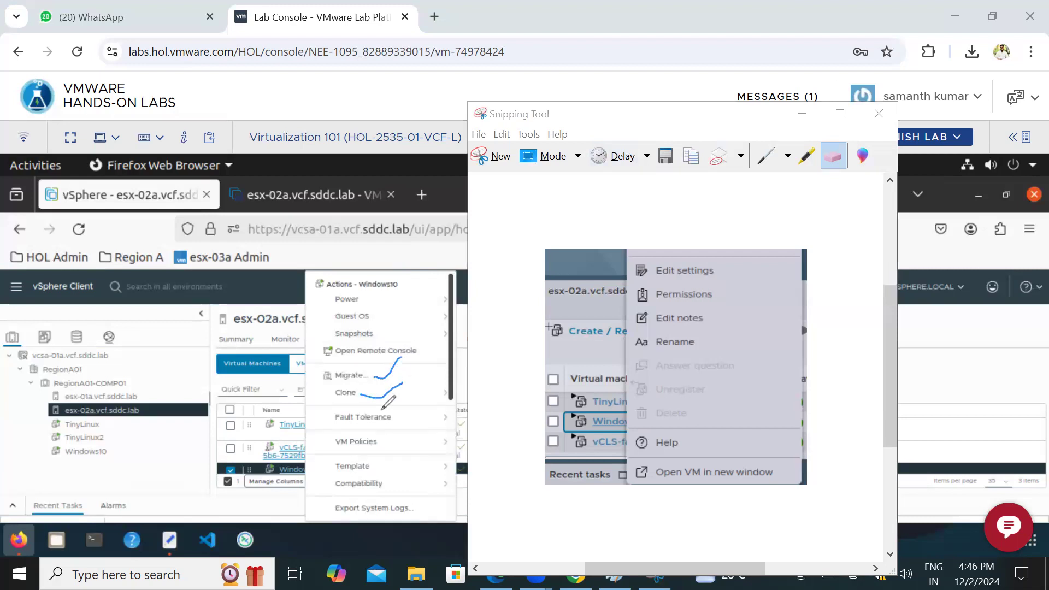
left_click_drag(394, 415, 424, 397)
left_click_drag(378, 469, 424, 452)
left_click_drag(385, 374, 403, 351)
mouse_move(340, 387)
left_mouse_down()
mouse_move(361, 407)
mouse_move(350, 387)
left_mouse_up()
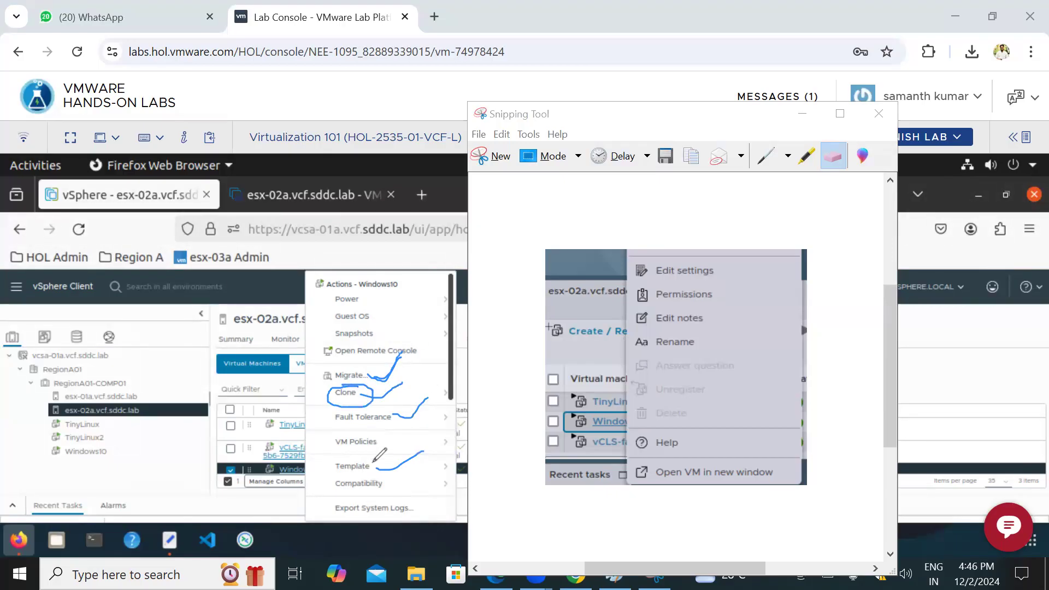
mouse_move(335, 458)
left_mouse_down()
mouse_move(350, 477)
mouse_move(371, 459)
left_mouse_up()
left_click(795, 119)
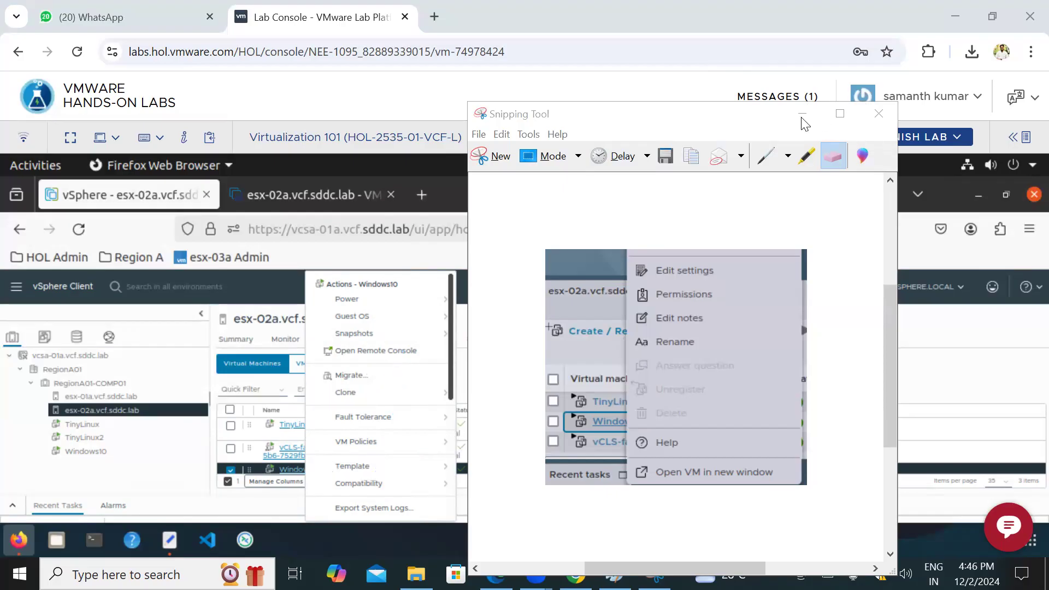
Step: Minimize Snipping Tool, review the vCenter features note in Paint, and return to the lab in the browser
left_click(803, 114)
left_click(615, 574)
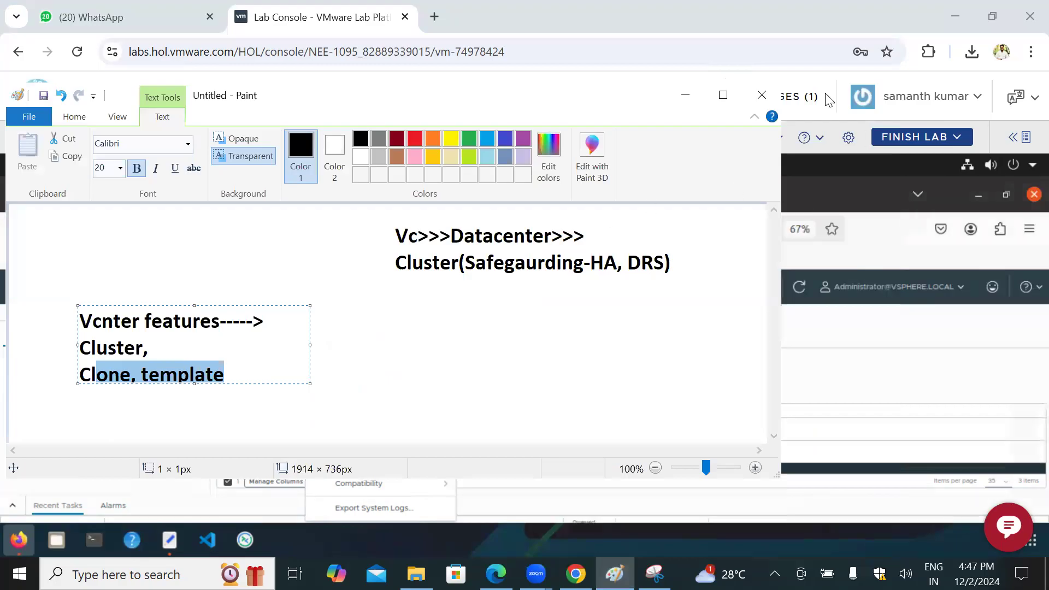
left_click(724, 97)
left_click(575, 574)
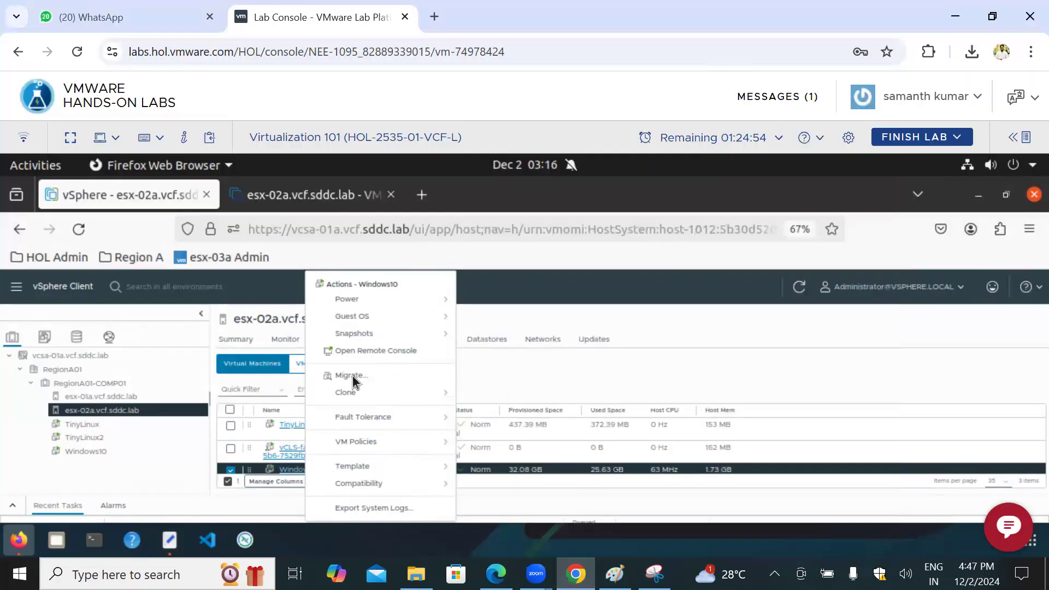
Step: Start creating a new virtual machine on host esx-02a.vcf.sddc.lab and name it New test in the RegionA01 location
right_click(124, 410)
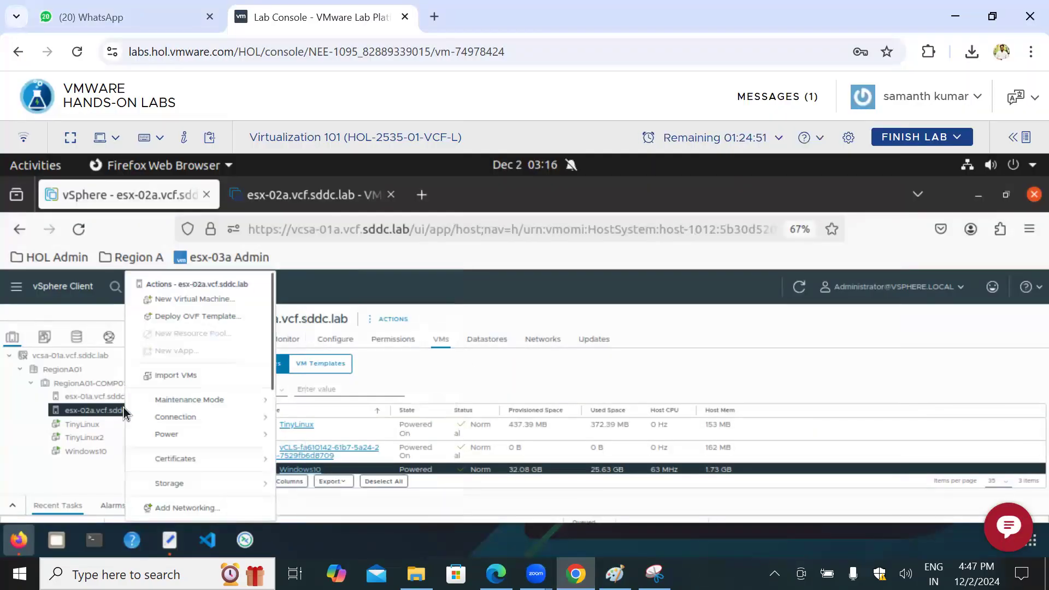
left_click(193, 300)
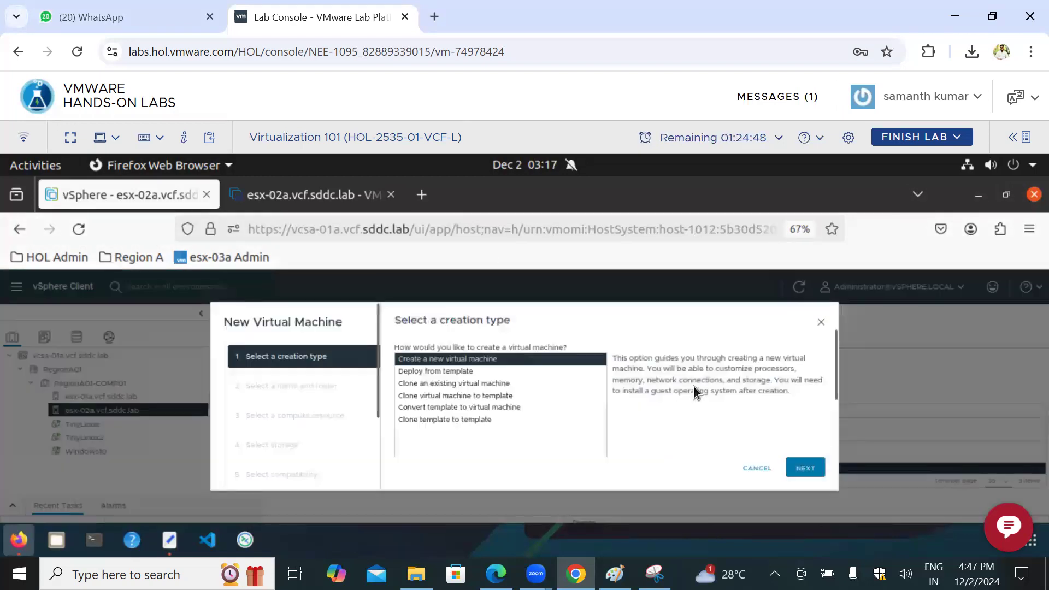
left_click(805, 471)
left_click(525, 377)
type("testVirtual Machine")
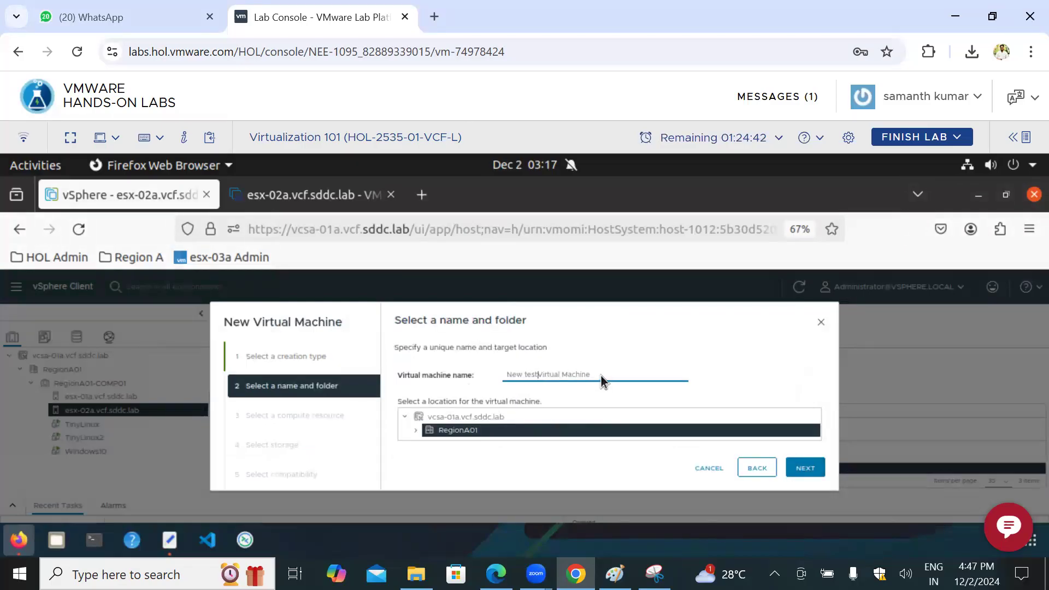
left_click_drag(600, 378, 539, 377)
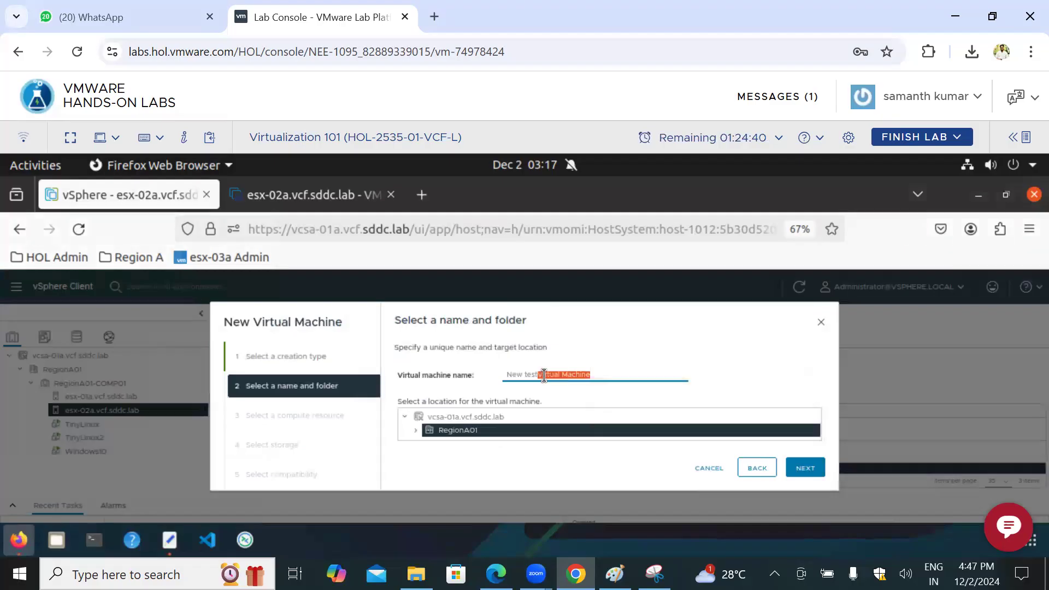
key("BackSpace")
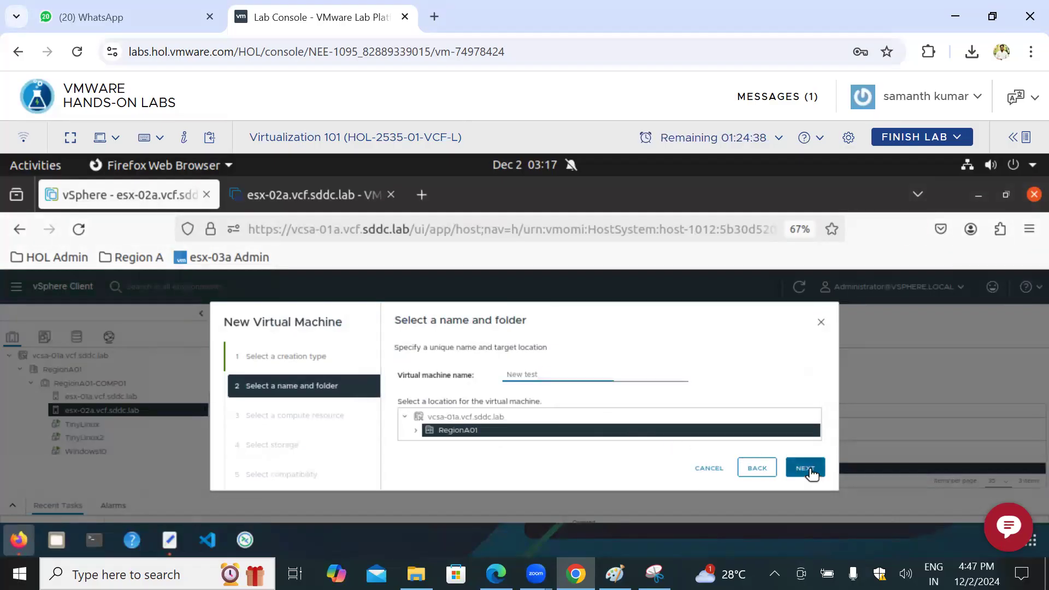
left_click(811, 470)
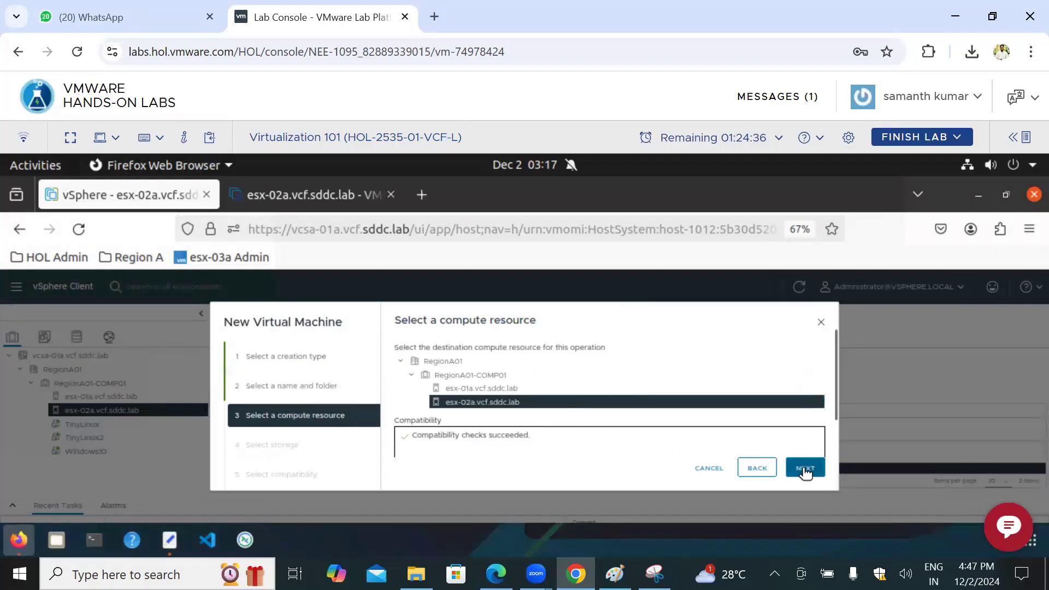
Step: Accept esx-02a.vcf.sddc.lab as the compute resource and choose the ds-iscsi01 datastore as the VM's storage
left_click(805, 469)
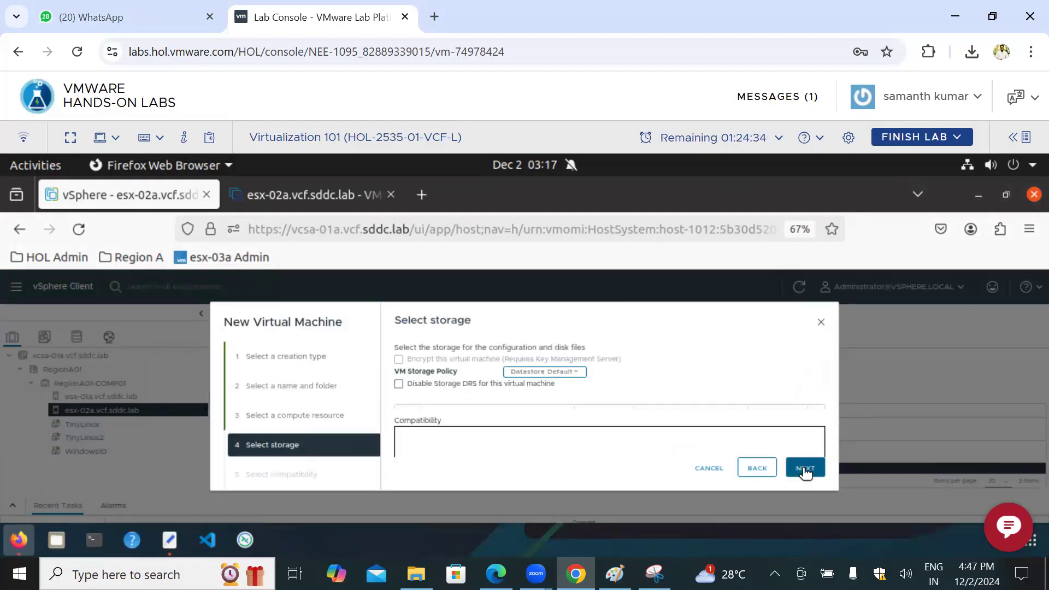
left_click(806, 469)
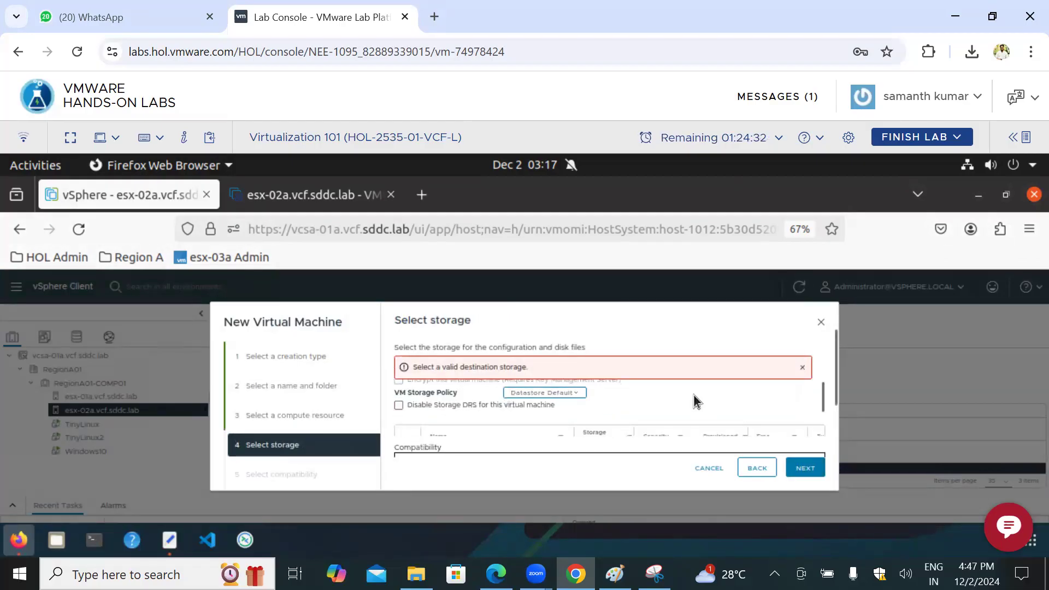
scroll(677, 410, "down", 3)
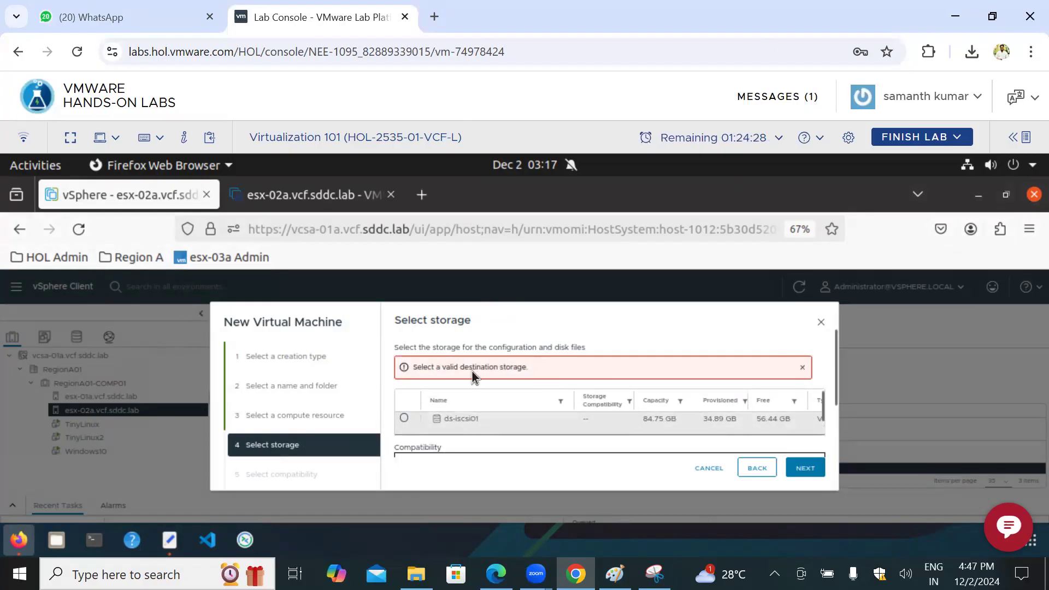
left_click_drag(474, 319, 447, 320)
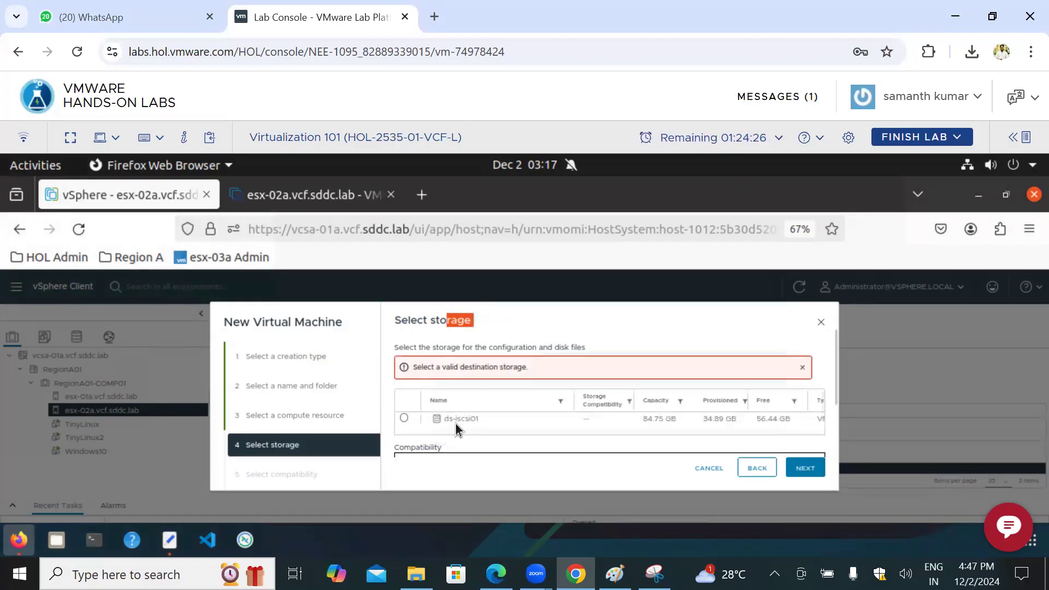
left_click(483, 420)
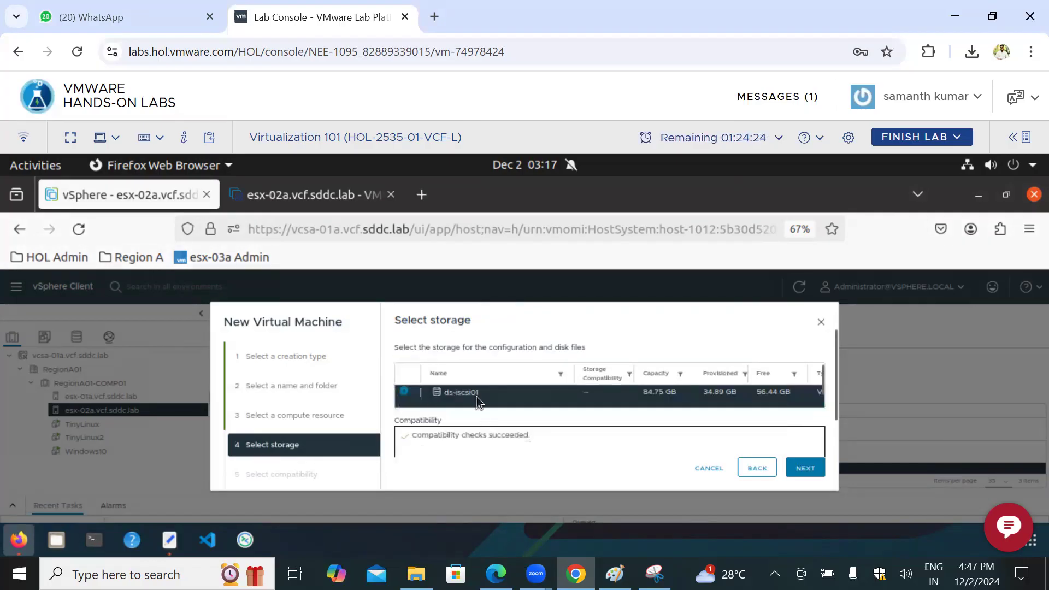
left_click(813, 471)
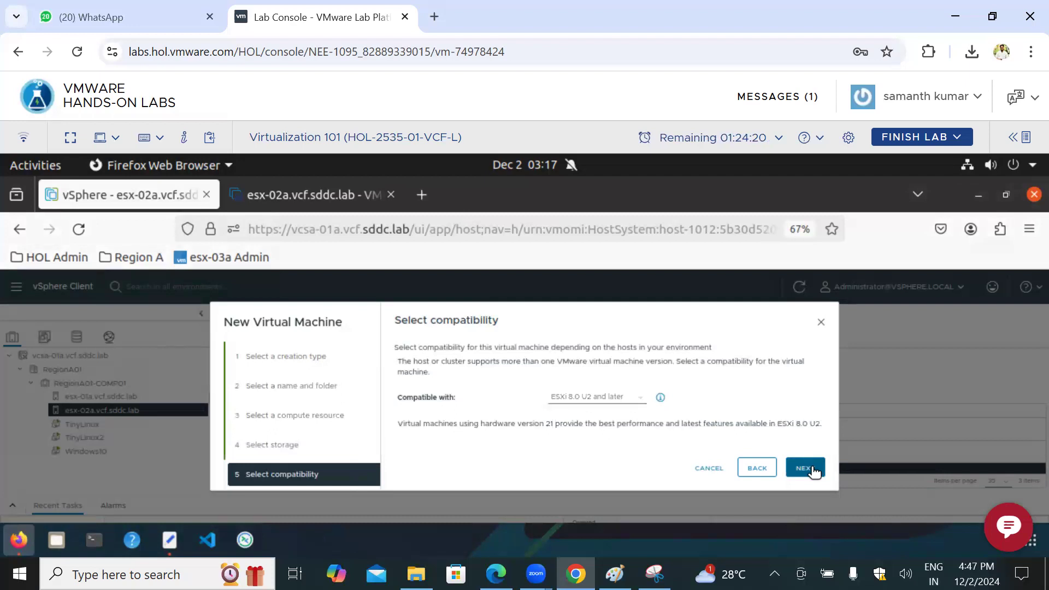
Step: Accept compatibility with ESXi 8.0 U2 and later, and Microsoft Windows Server 2019 (64-bit) as the guest OS
left_click(813, 471)
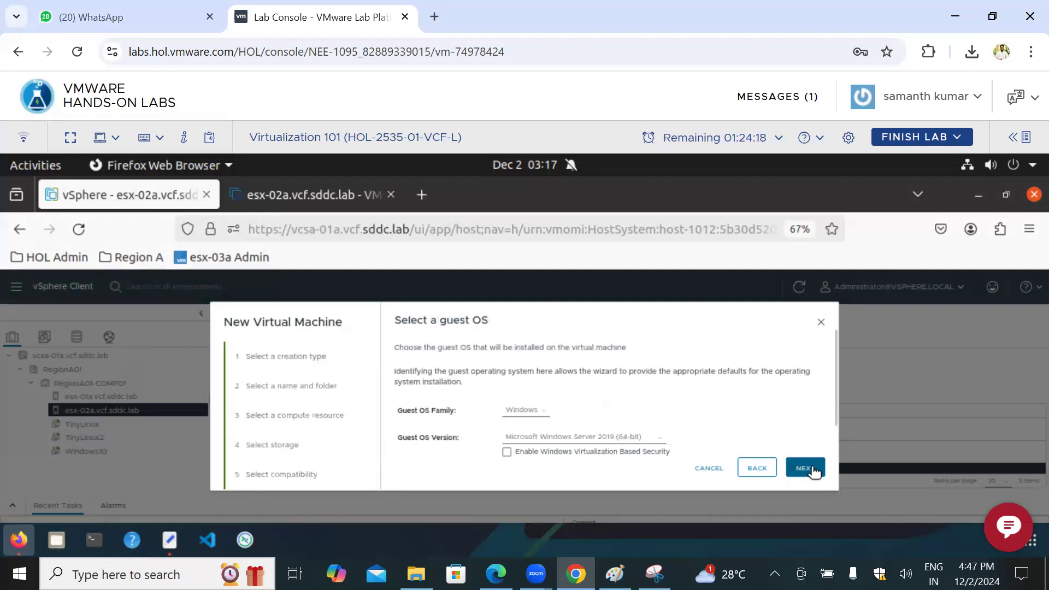
left_click(813, 471)
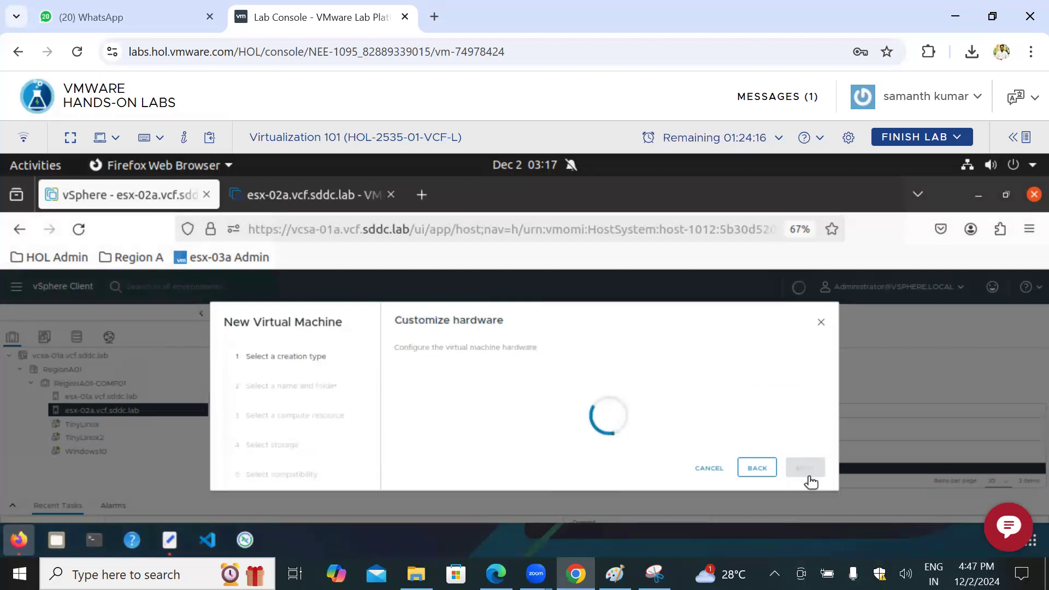
Step: Configure the new virtual machine's hardware with 1 CPU and 512 MB of memory
left_click(547, 417)
left_click(541, 429)
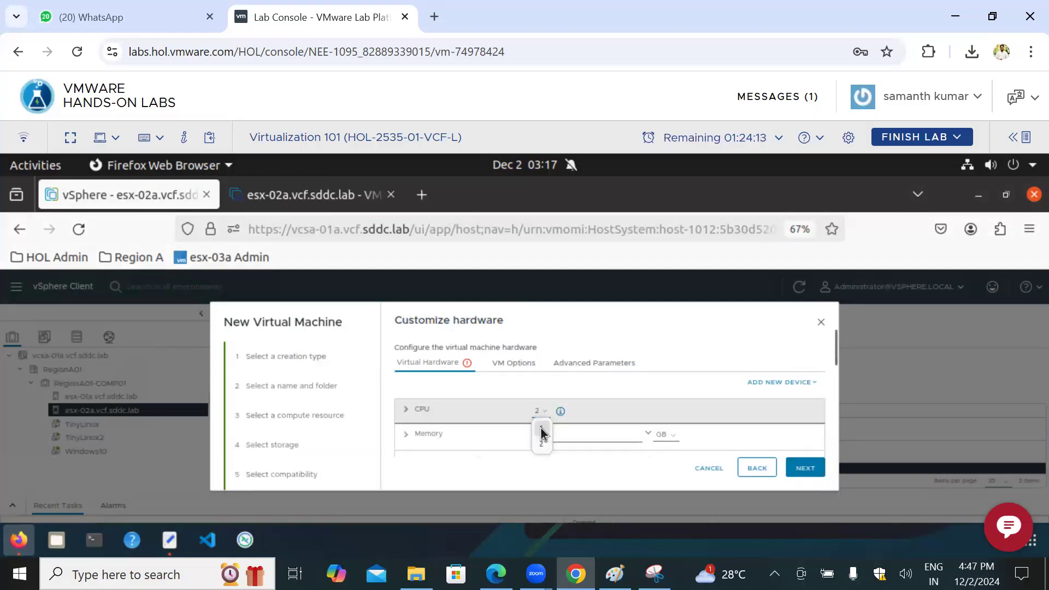
left_click(668, 435)
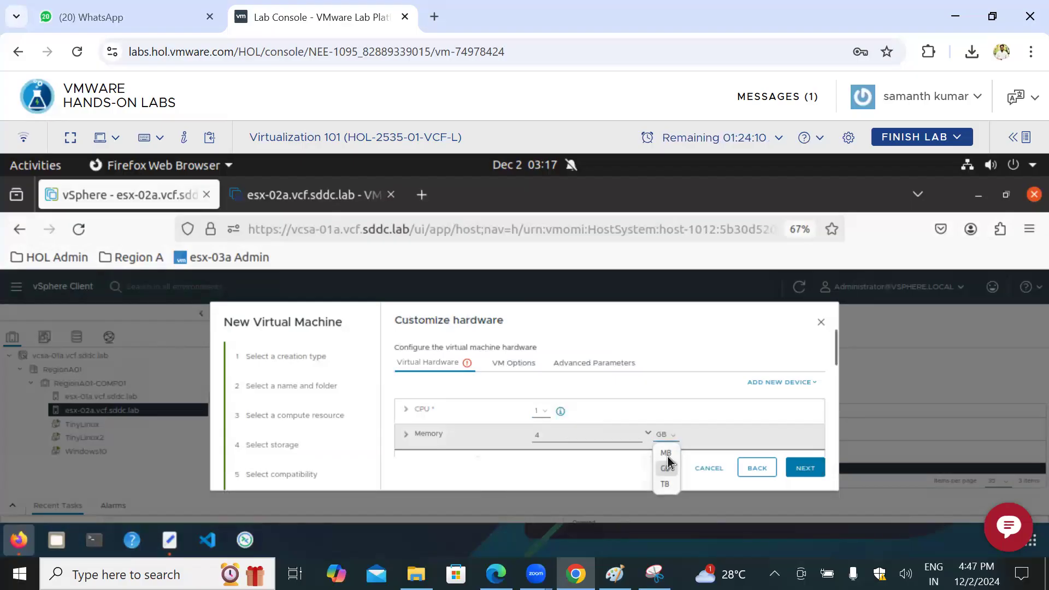
left_click(666, 453)
double_click(536, 435)
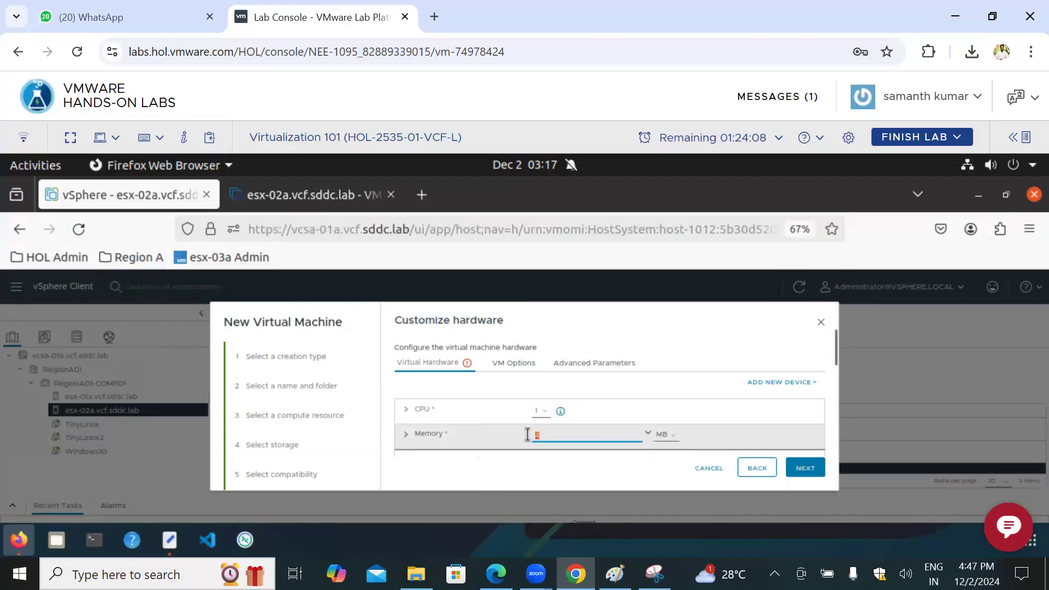
type("512")
Step: Set the new hard disk to 1 GB and finish creating the virtual machine
scroll(711, 419, "down", 1)
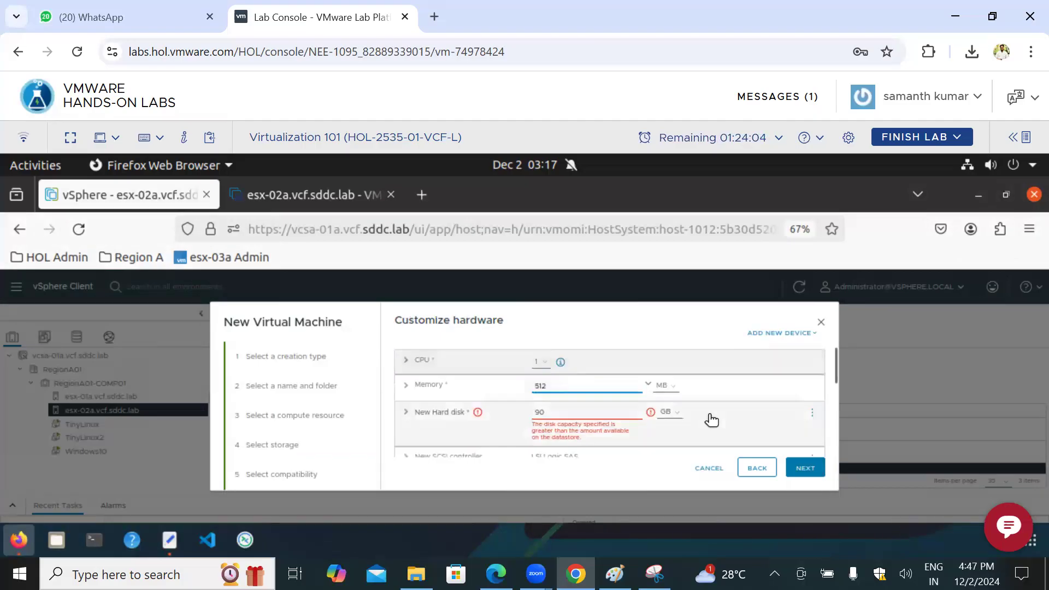
double_click(540, 411)
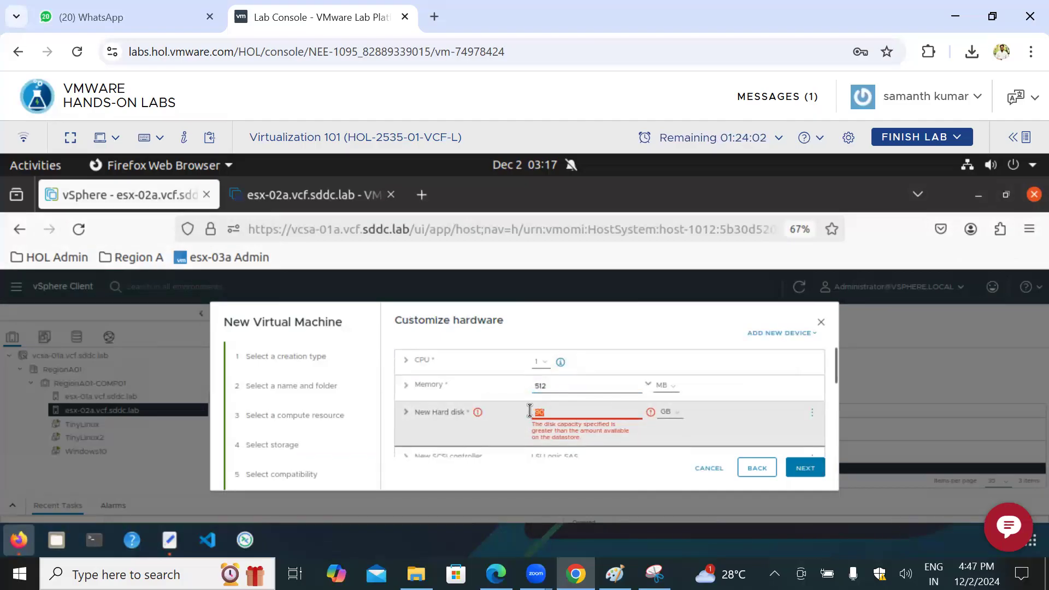
type("1")
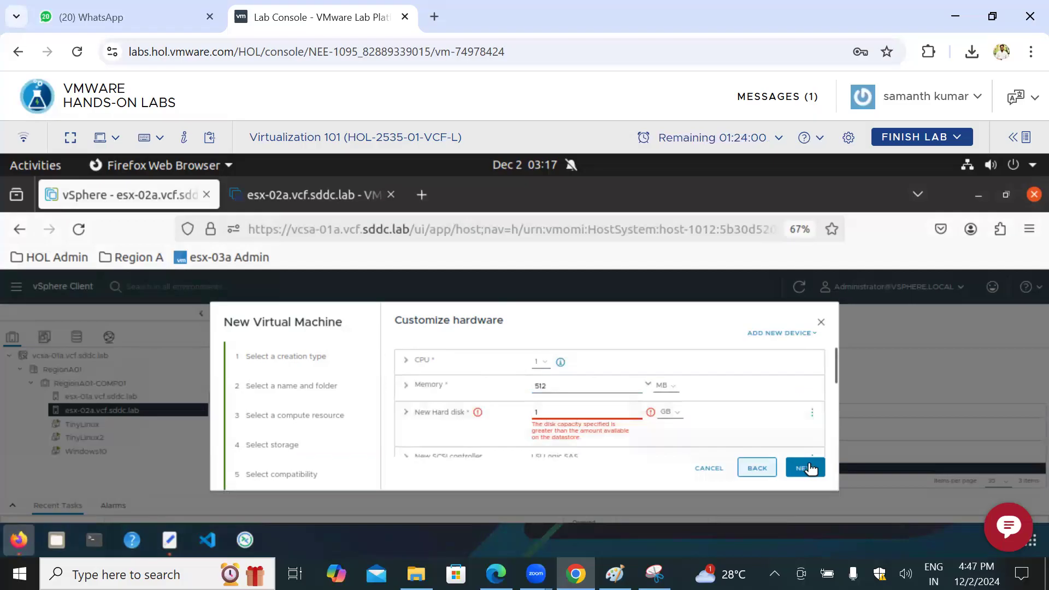
left_click(809, 466)
left_click(806, 468)
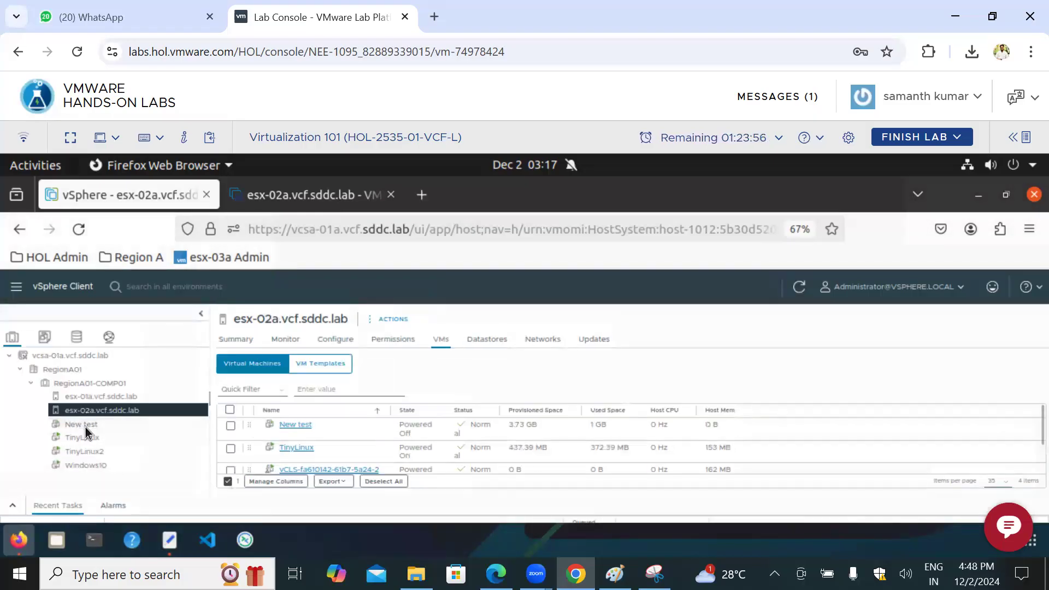
Step: Open the New test virtual machine's summary and view the actions available for it
left_click(91, 428)
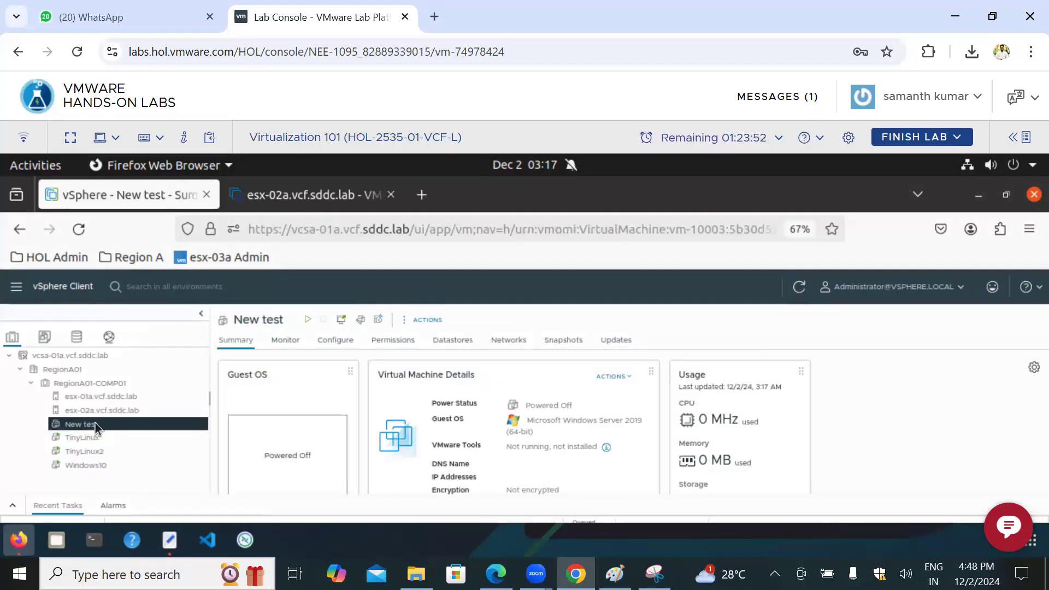
right_click(95, 426)
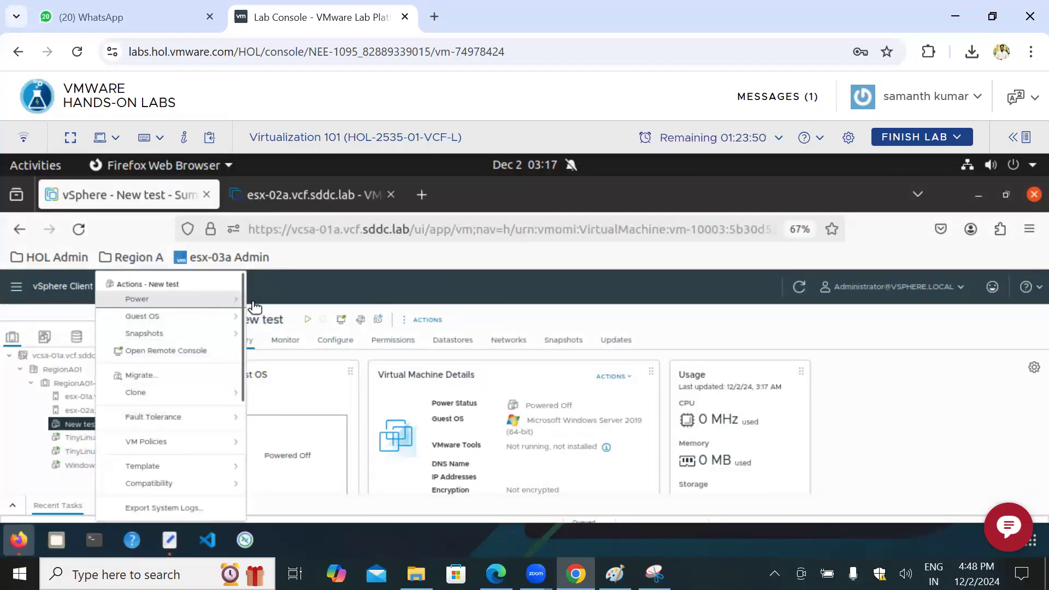
Step: Switch to Paint and start a new text note beside the cluster heading with the RITM request number
left_click(615, 573)
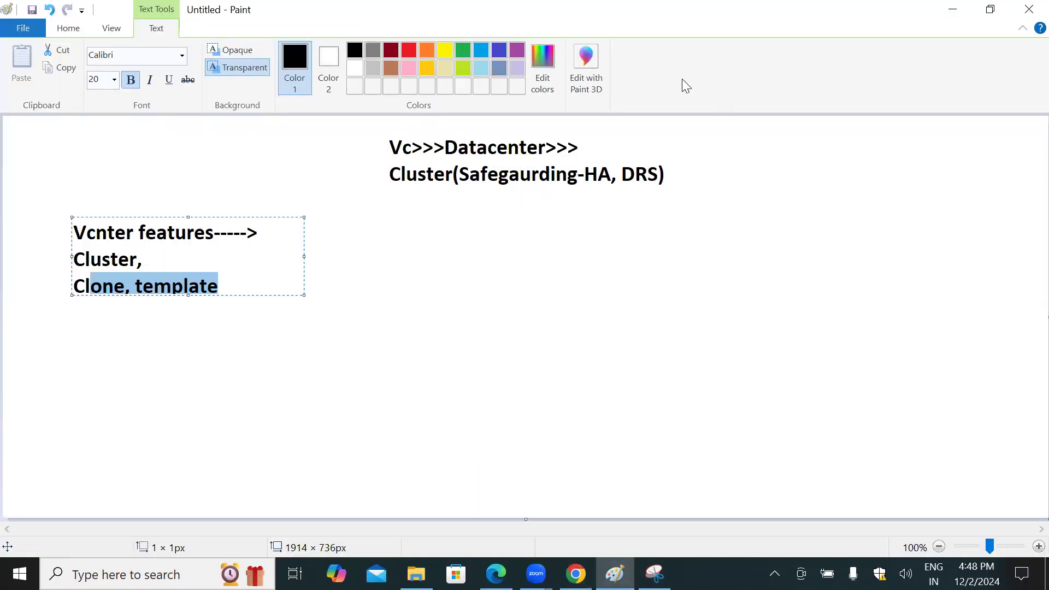
left_click(53, 31)
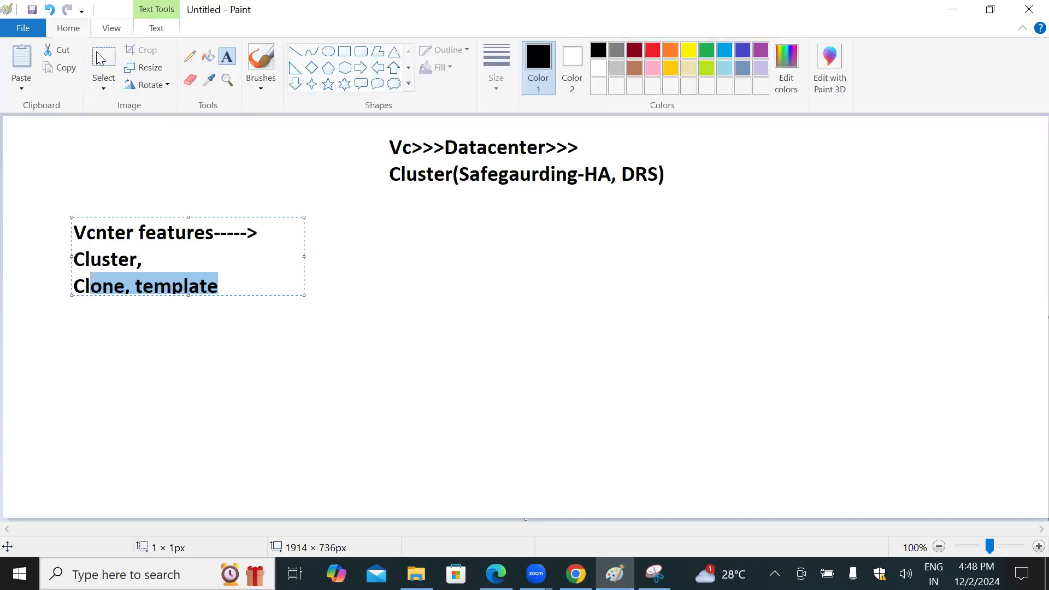
left_click(734, 191)
left_click(716, 185)
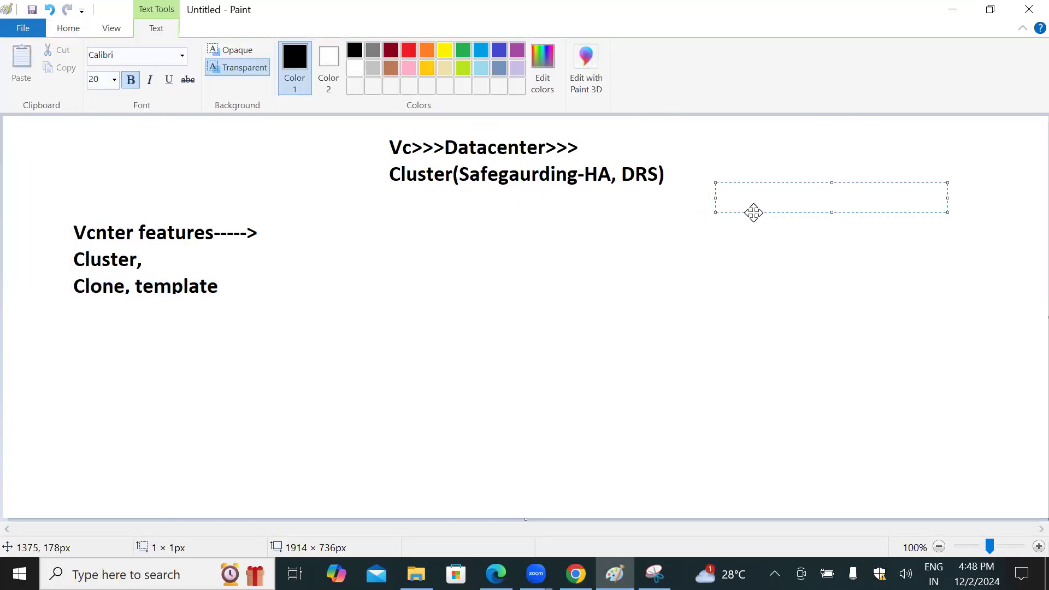
type("RITM")
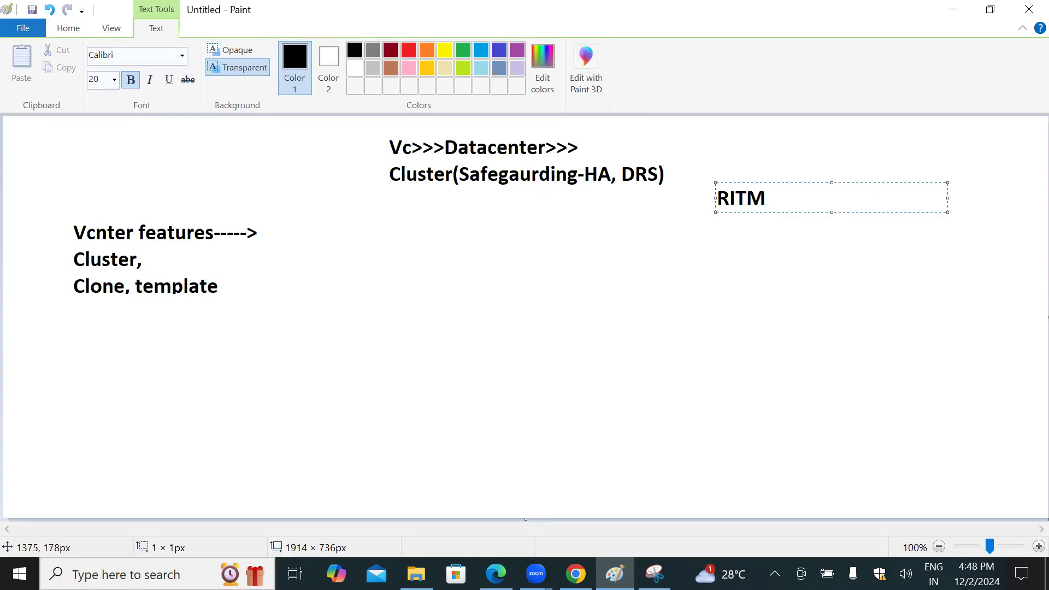
type("982043987")
key("Return")
Step: Add the line "Discription: VM name test" to the request note
type("D")
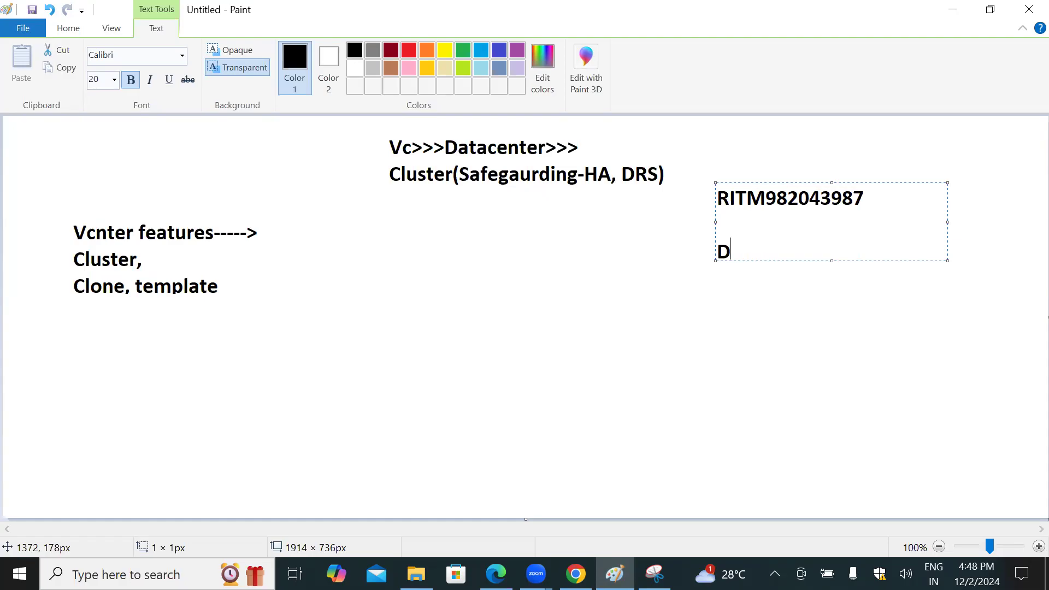
type("iscript")
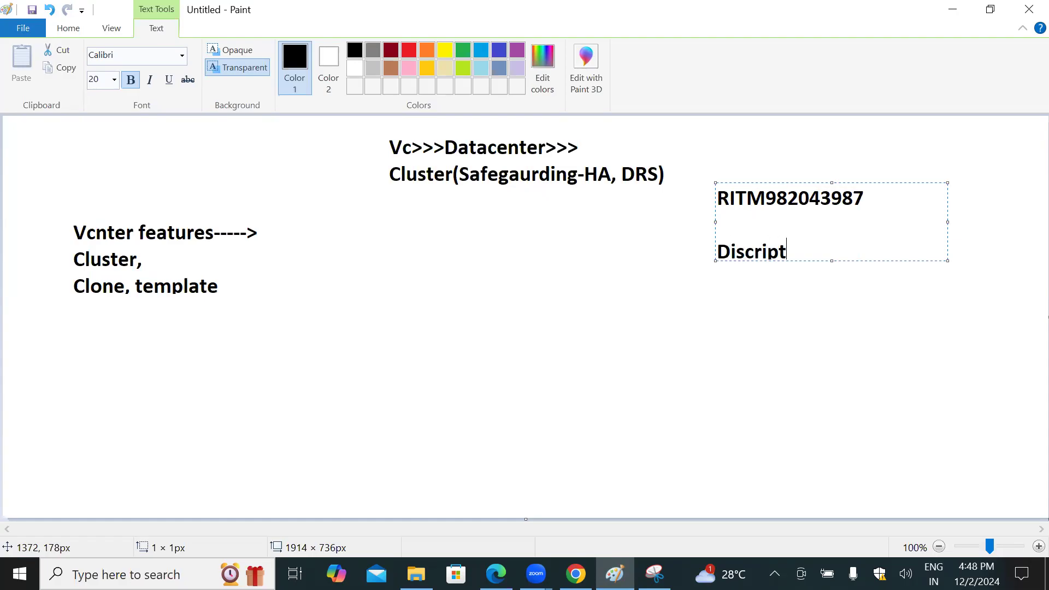
type("ion: VM name te")
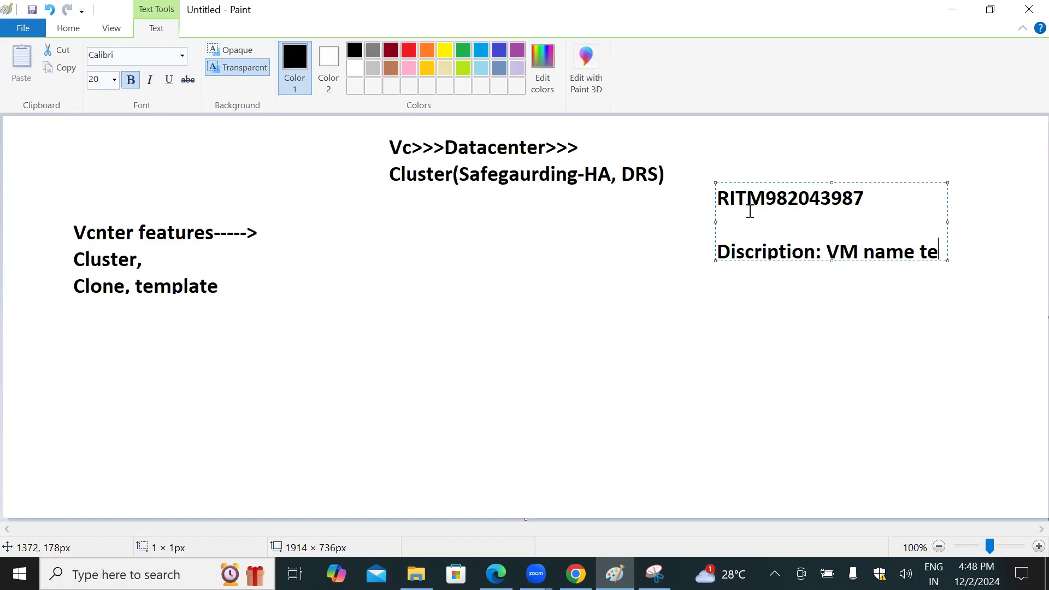
type("st")
key("Return")
Step: Add the VM specification "Ram : 512MB,vCPU:1,HDD:1GB" and the address "IP:192.168.11.11" to the request note
type("Ra")
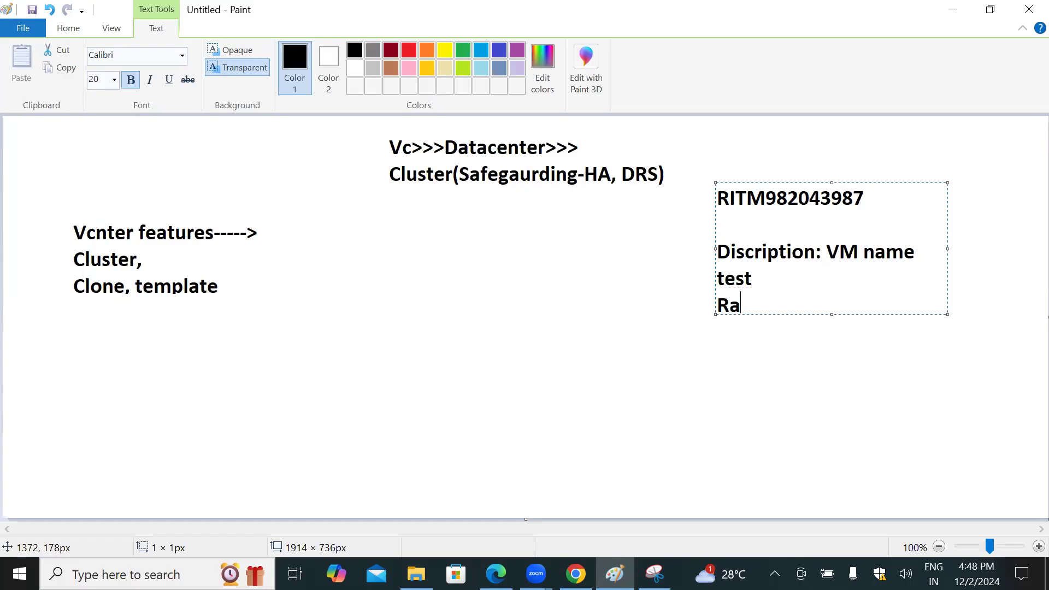
type("m : 512MB")
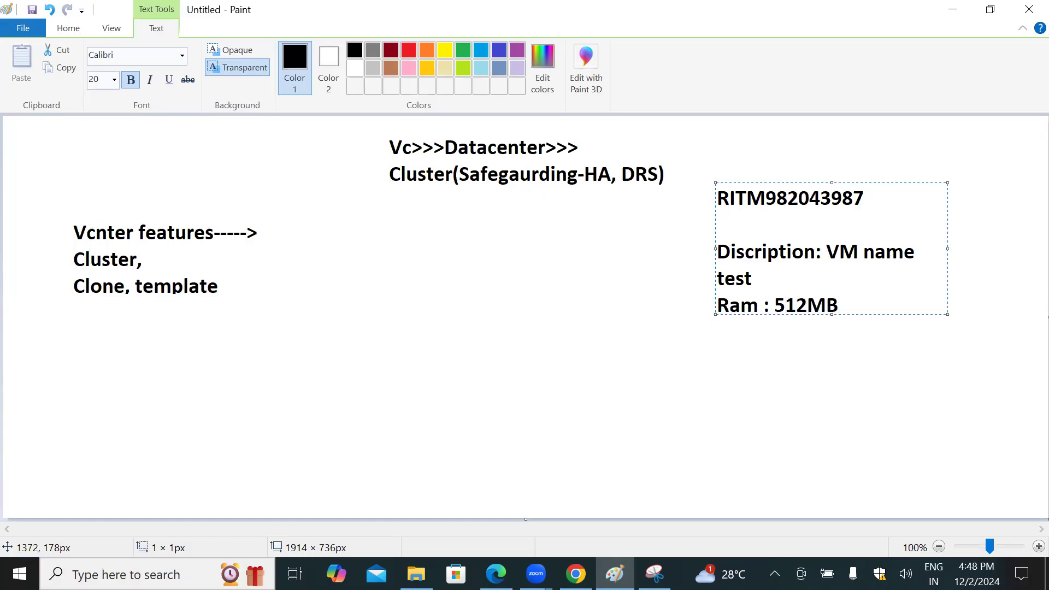
type(",CPUv")
key("Right")
type(":1,HDD")
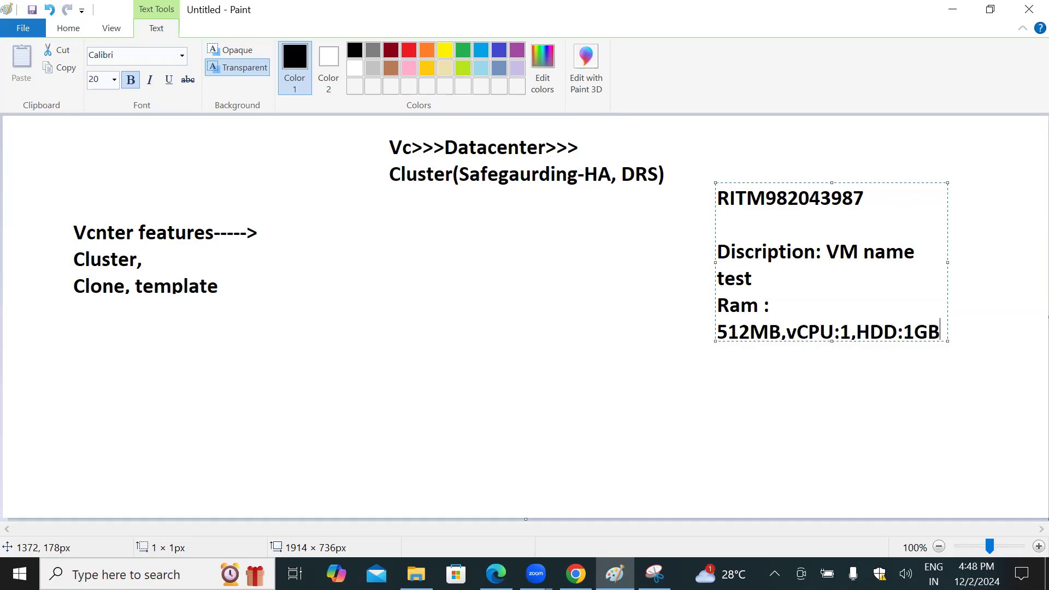
type(":1GBIP:192.168.11.11")
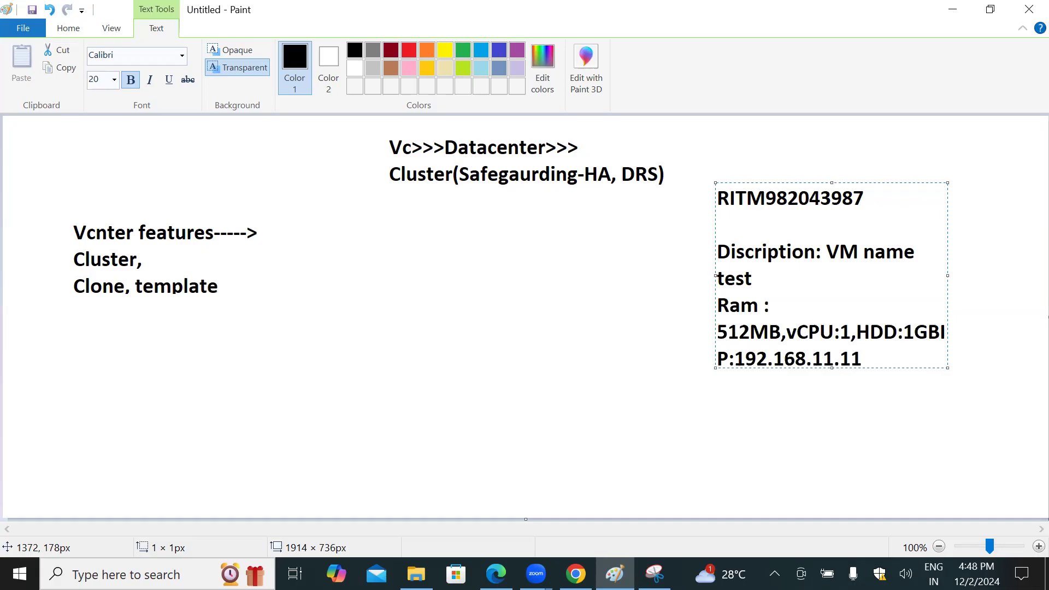
Step: Add the subnet mask line "SM:255.255.255.0" and the gateway line "GW:192.168.11.1:" to the request note
key("Return")
type("SM:255")
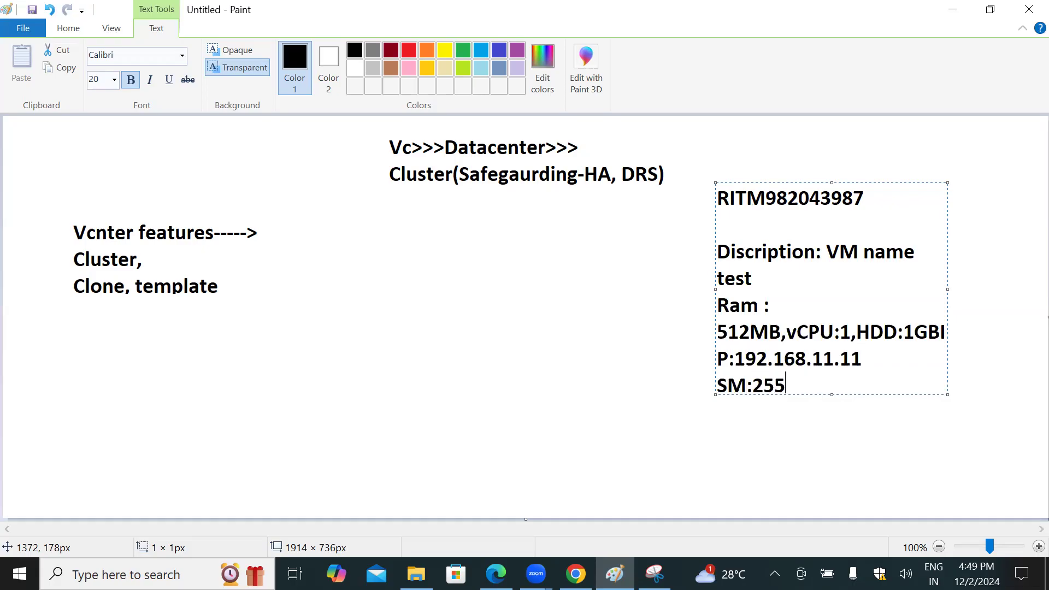
type(".255.0")
key("Return")
type("G")
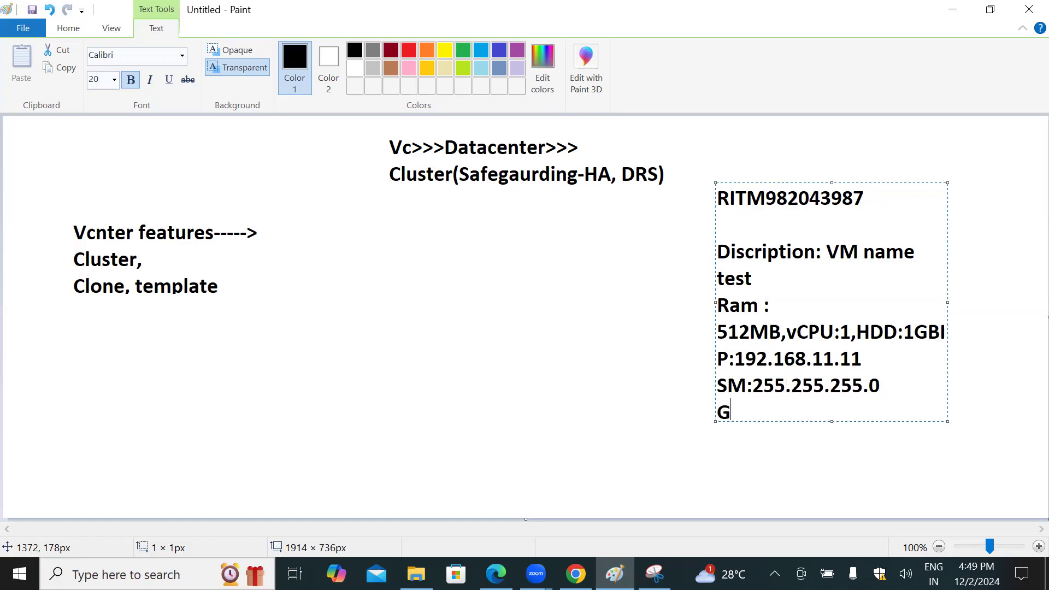
type("W:192.1688")
key("BackSpace")
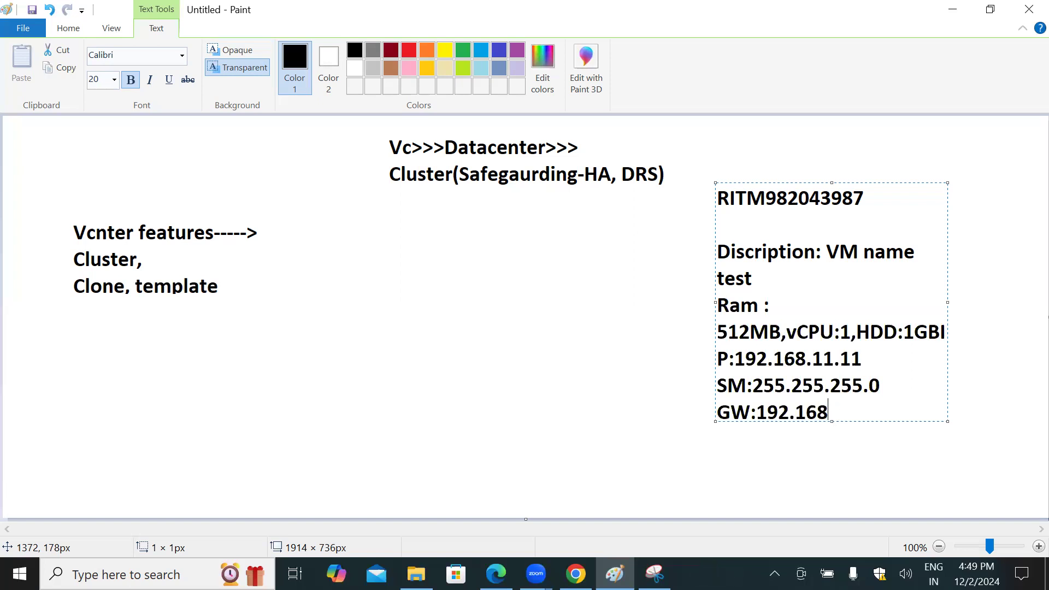
type(".11.1:")
Step: Add "Guest:OS:WIN server2019" as the last line of the request note
key("Return")
type("OS")
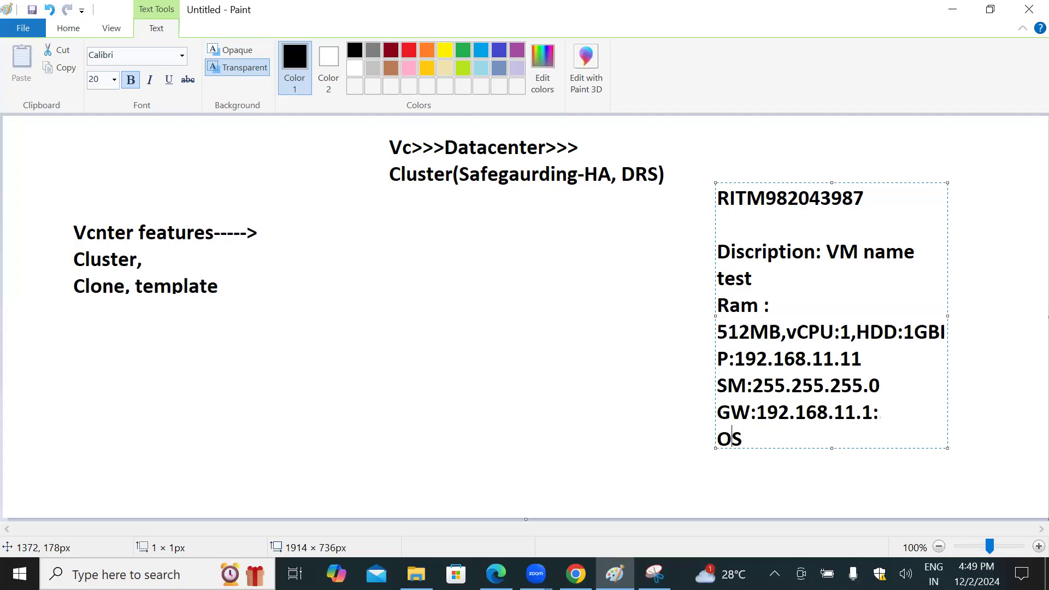
type("Guest:")
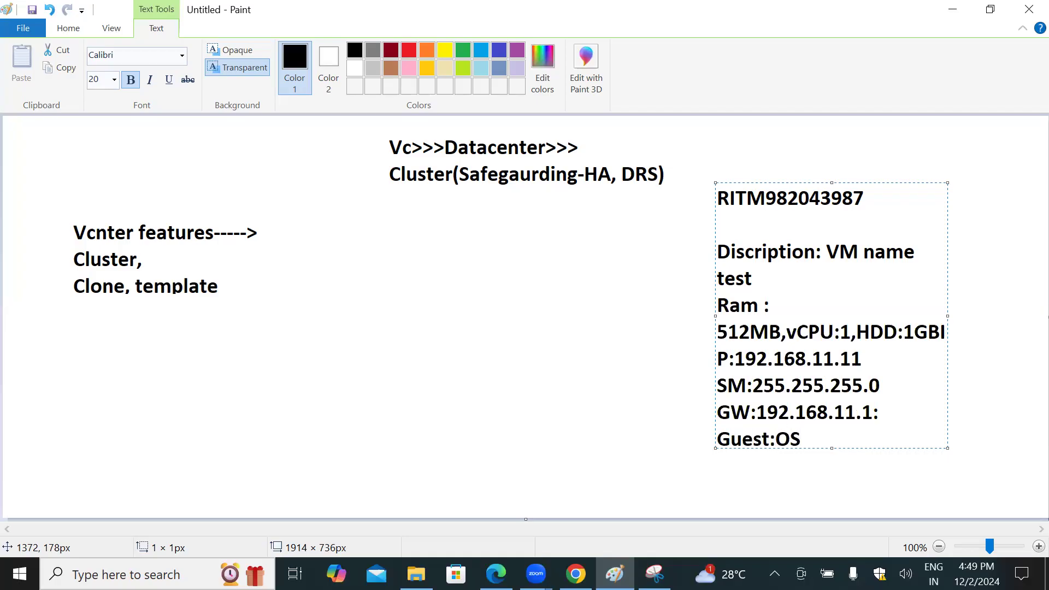
type("WIN server1")
key("BackSpace")
type("2019")
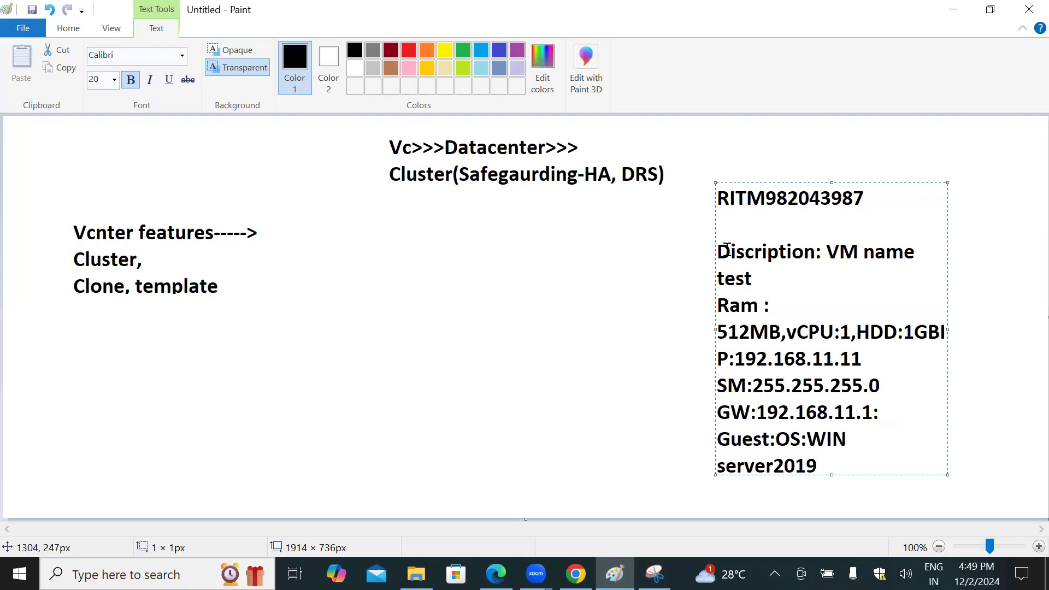
Step: Review the request note from its description to the guest OS line by highlighting the text
left_click_drag(718, 252, 815, 421)
left_click(807, 442)
left_click_drag(824, 464, 723, 436)
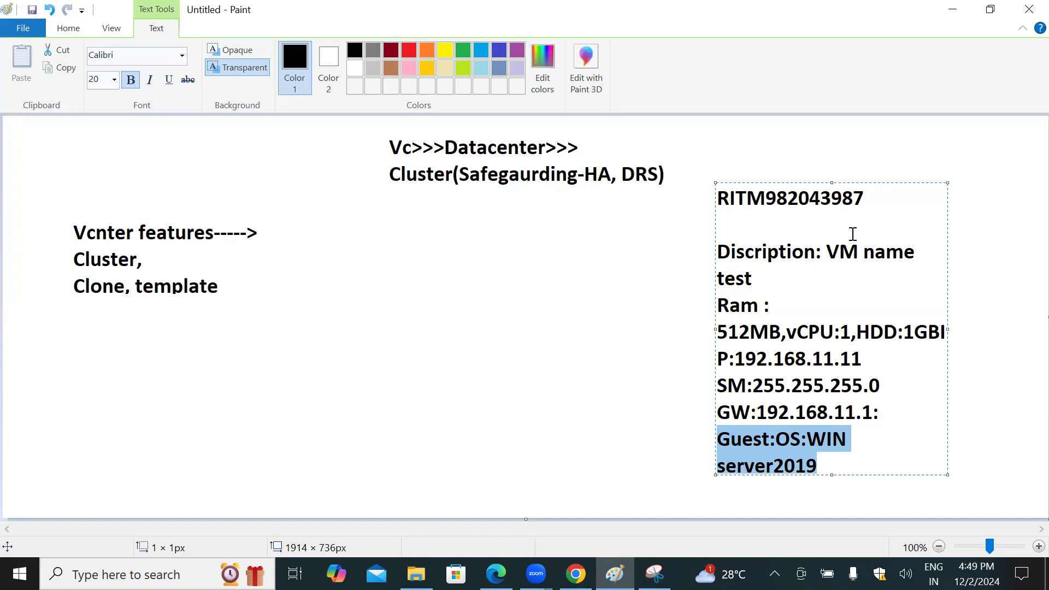
left_click(758, 279)
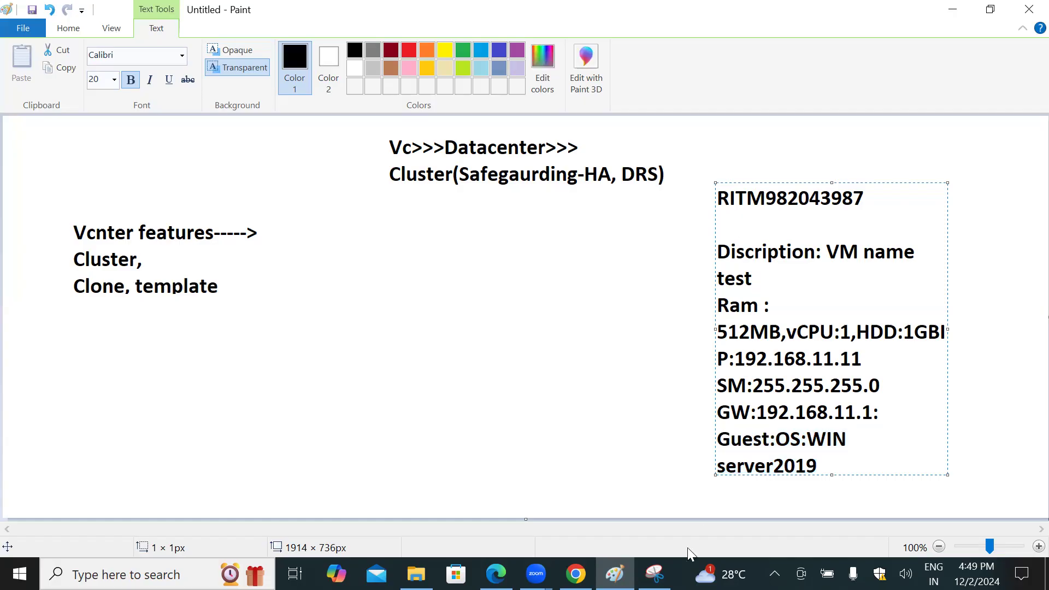
Step: Return to the lab in the browser and close the New test VM's actions list
left_click(576, 573)
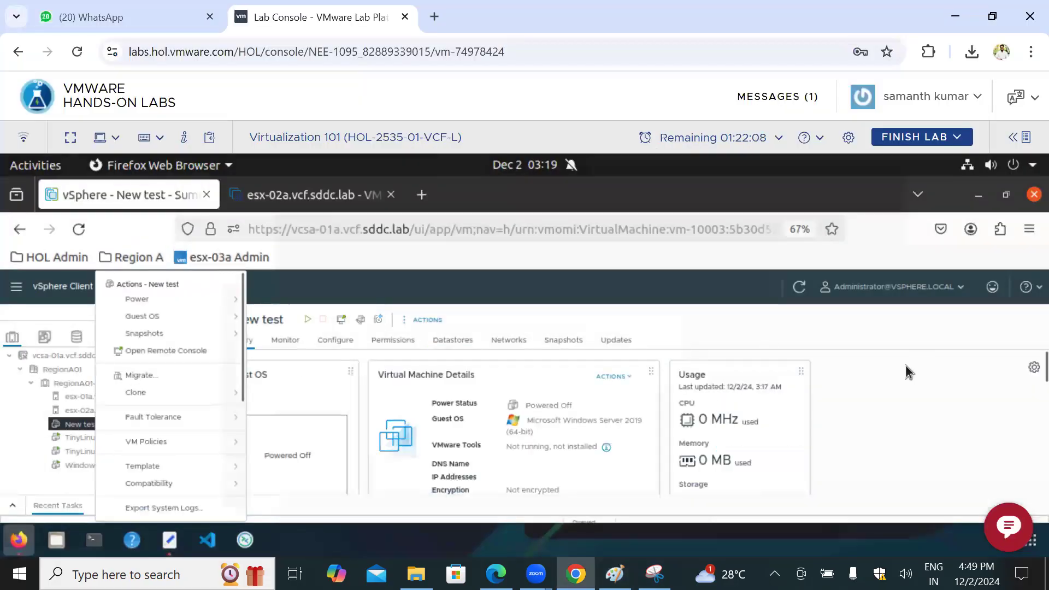
left_click(622, 359)
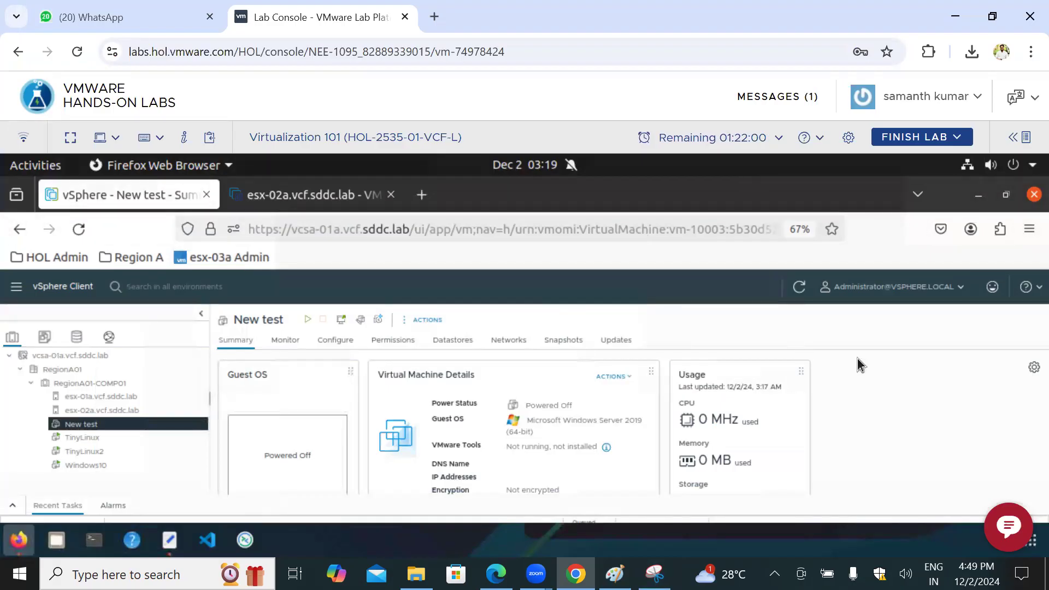
mouse_move(874, 344)
left_mouse_down()
mouse_move(901, 333)
mouse_move(895, 342)
left_mouse_up()
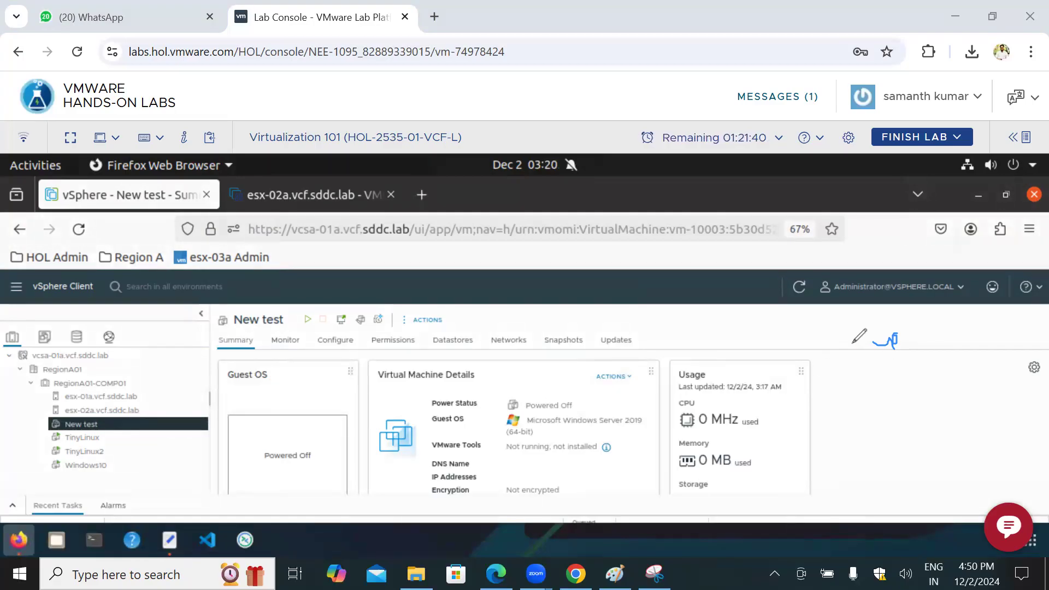
left_click_drag(894, 343, 901, 350)
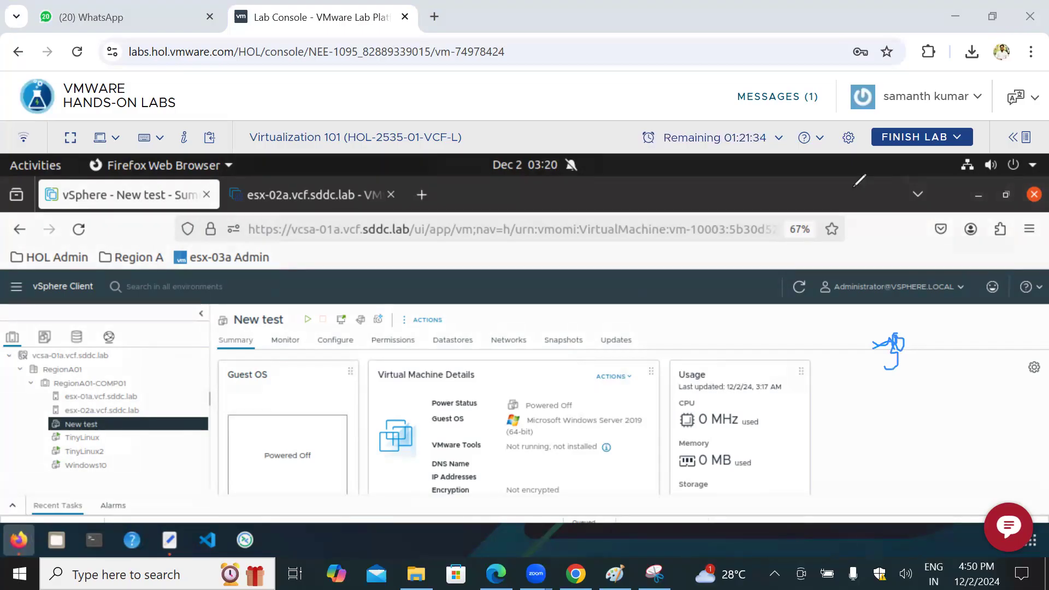
Step: Switch back to Paint and highlight the VM name "test" in the request note
left_click(615, 573)
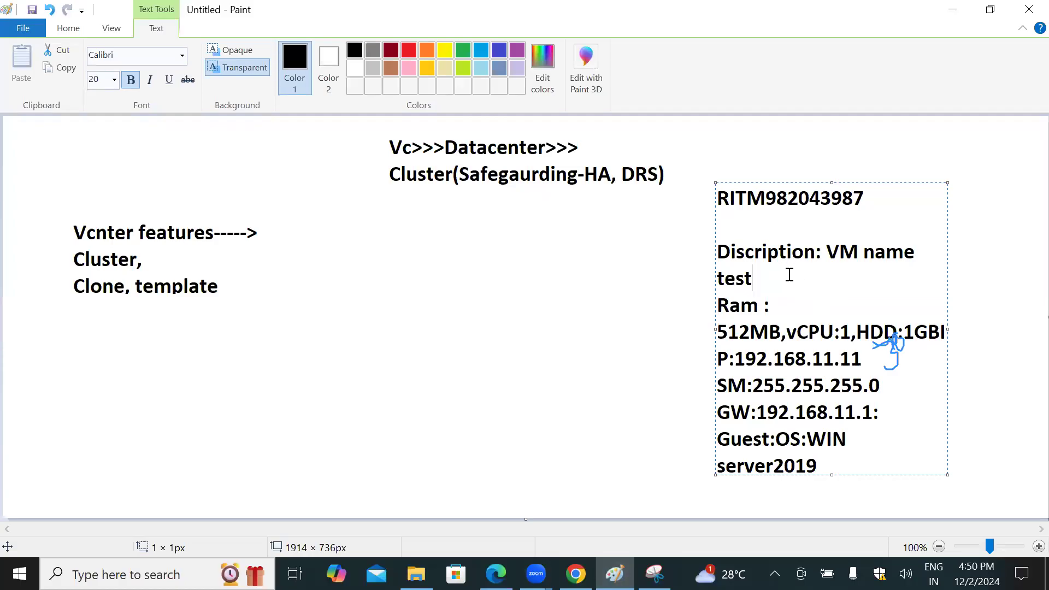
double_click(750, 278)
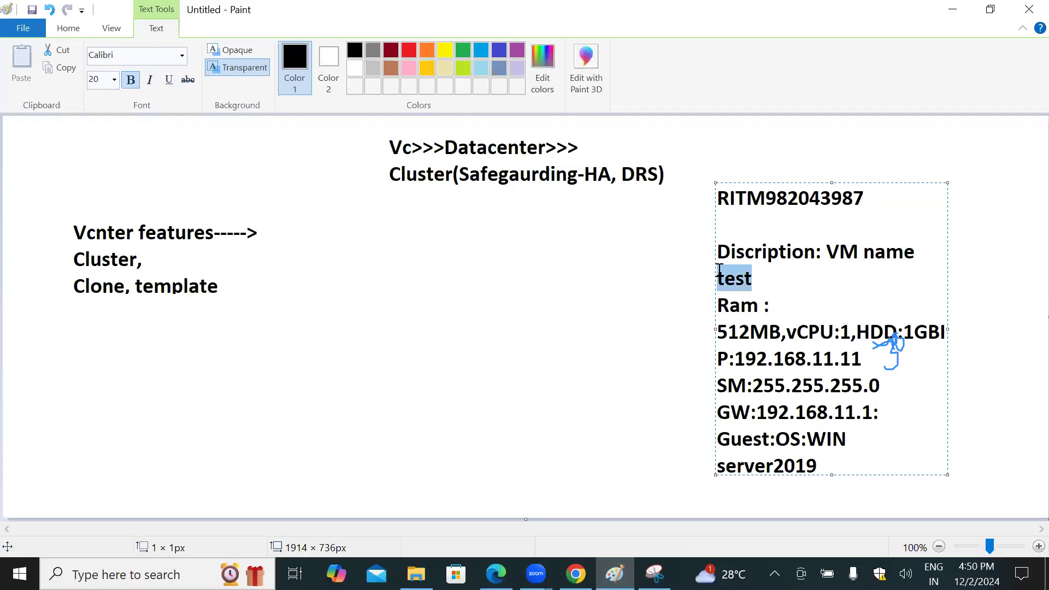
left_click(756, 275)
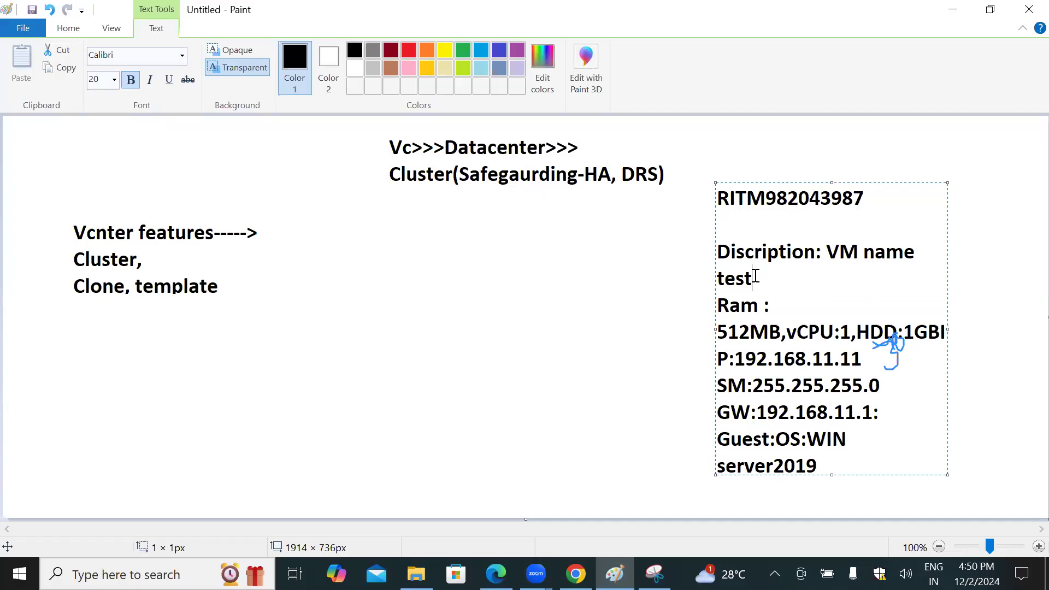
Step: Add ",10VM" after the VM name test in the request note
type(",10VM")
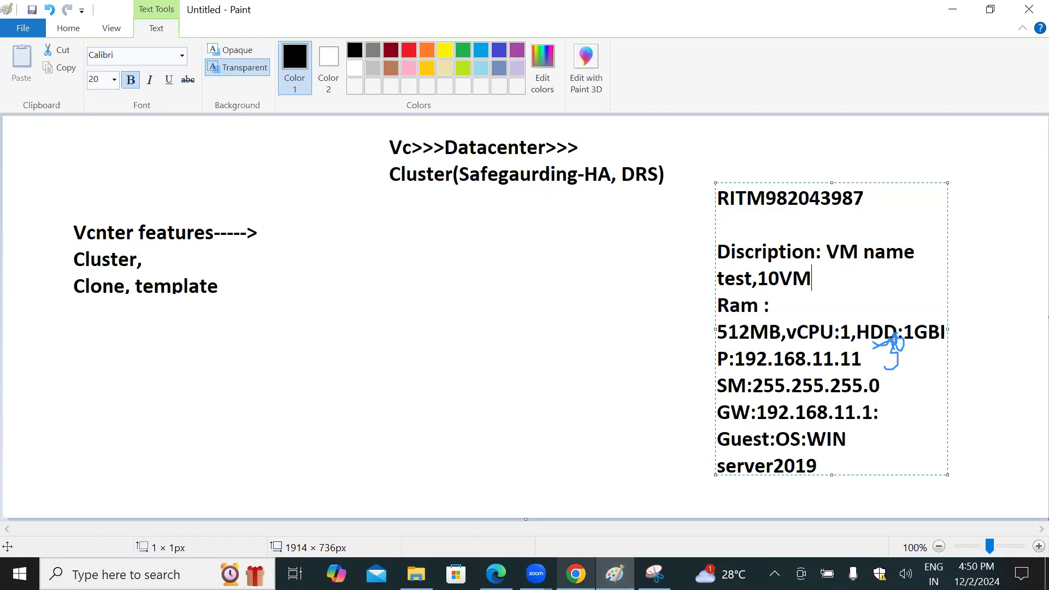
Step: Return to the lab in the browser, start cloning New test to a virtual machine, and name the clone test2 in RegionA01
left_click(575, 574)
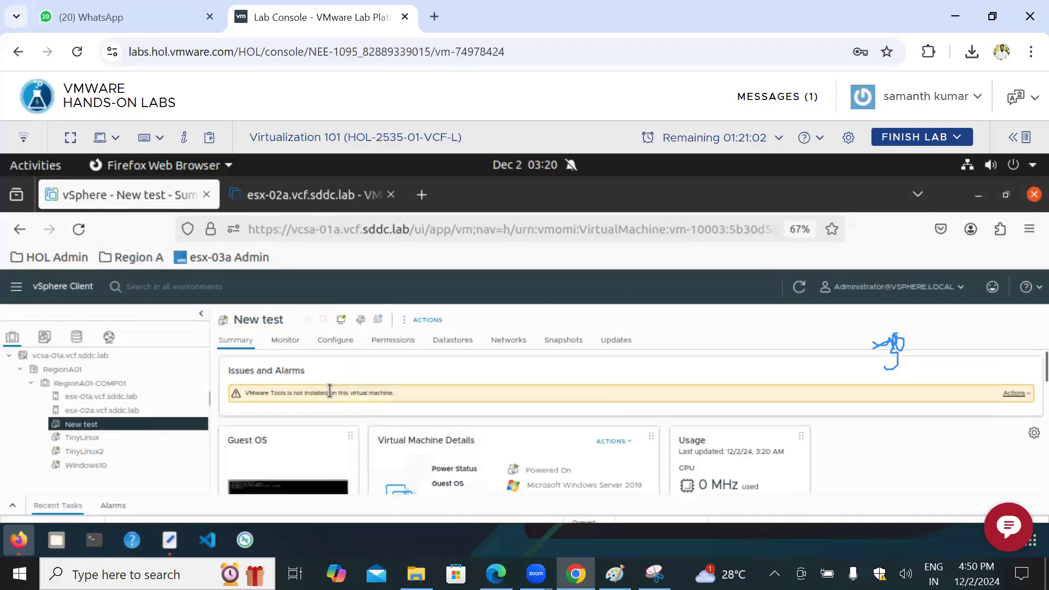
right_click(104, 432)
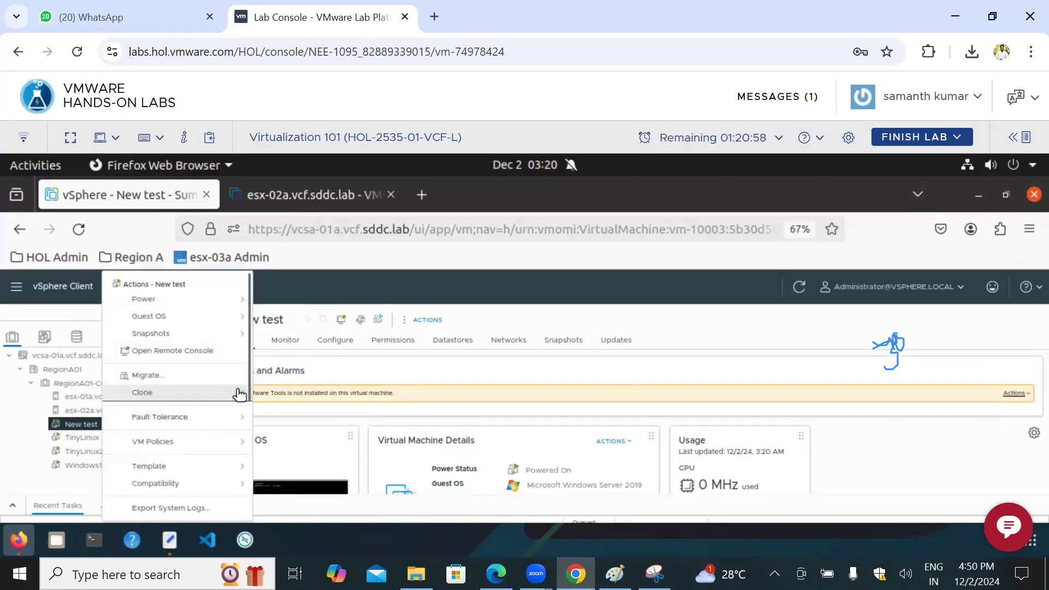
mouse_move(240, 394)
left_click(321, 404)
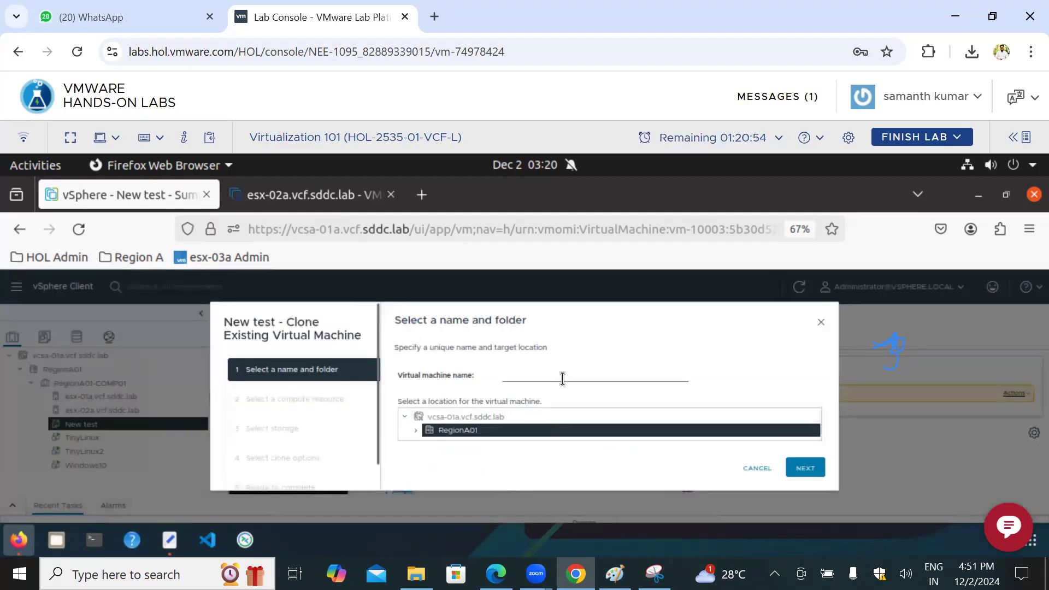
left_click(562, 376)
type("test2")
left_click(814, 470)
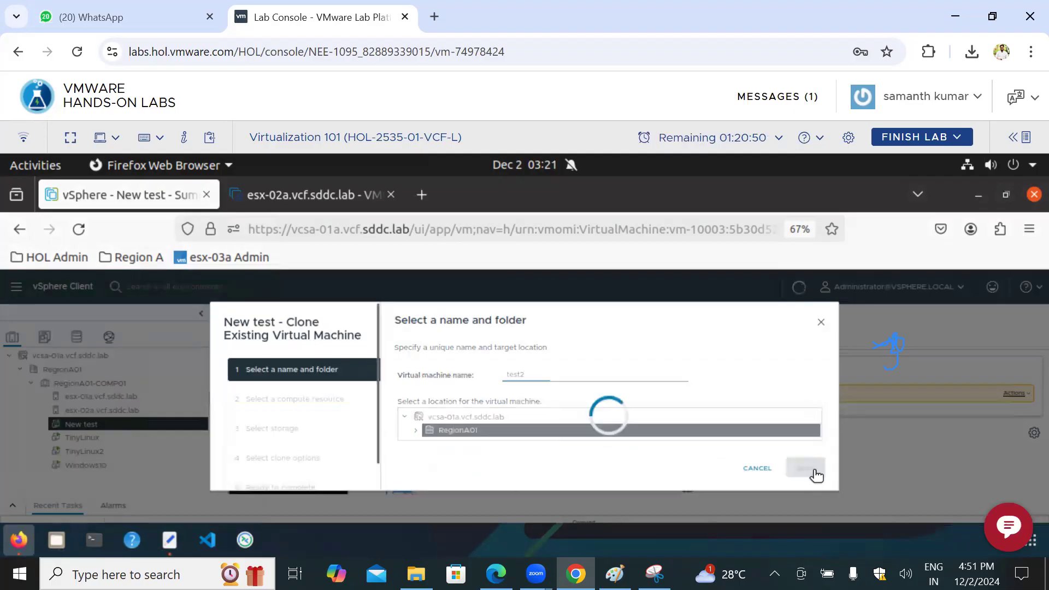
Step: Set esx-02a.vcf.sddc.lab in RegionA01-COMP01 as the clone's compute resource and continue to the storage selection
left_click(809, 469)
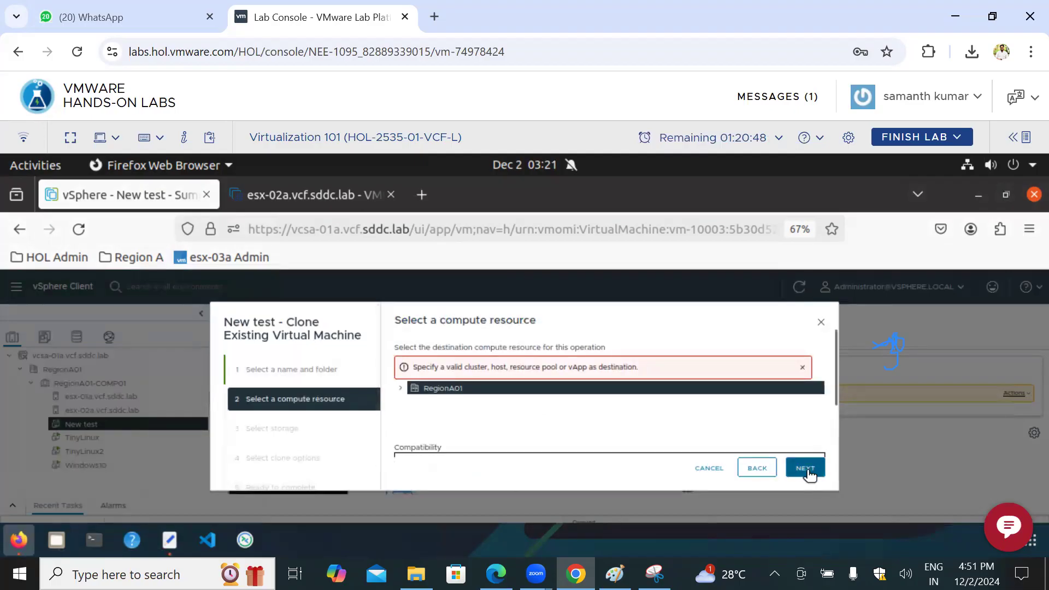
left_click(401, 388)
left_click(411, 401)
left_click(473, 432)
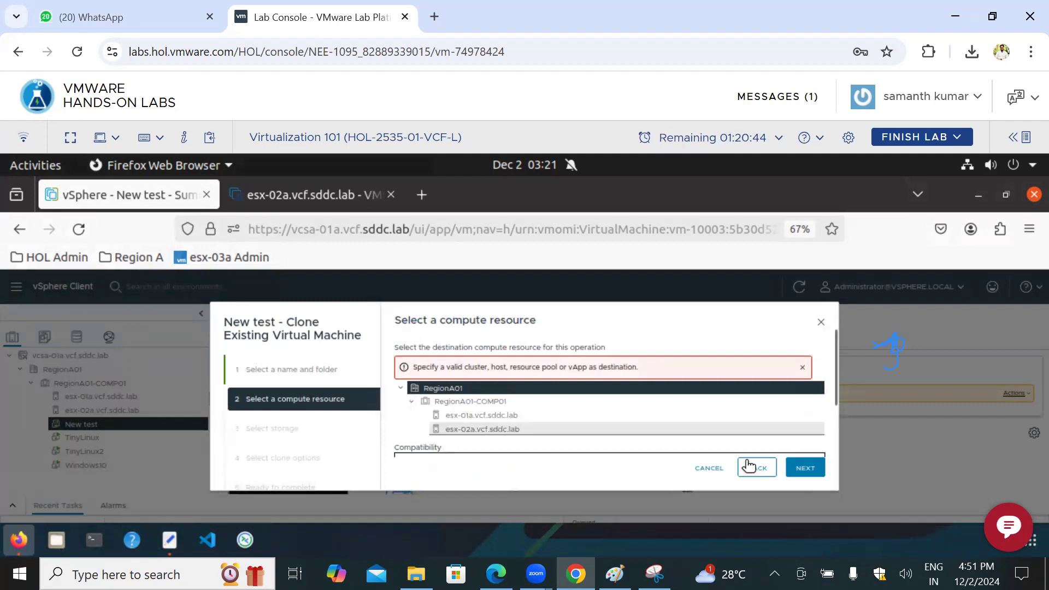
left_click(808, 470)
left_click(810, 468)
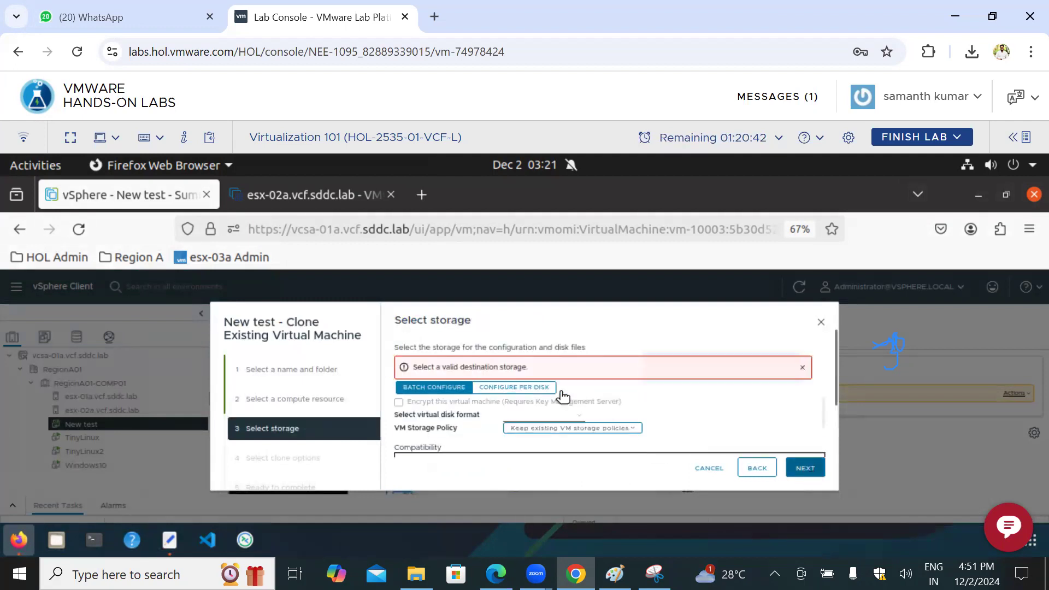
Step: Choose the ds-iscsi01 datastore for the clone's storage and continue to the clone options
scroll(511, 413, "down", 3)
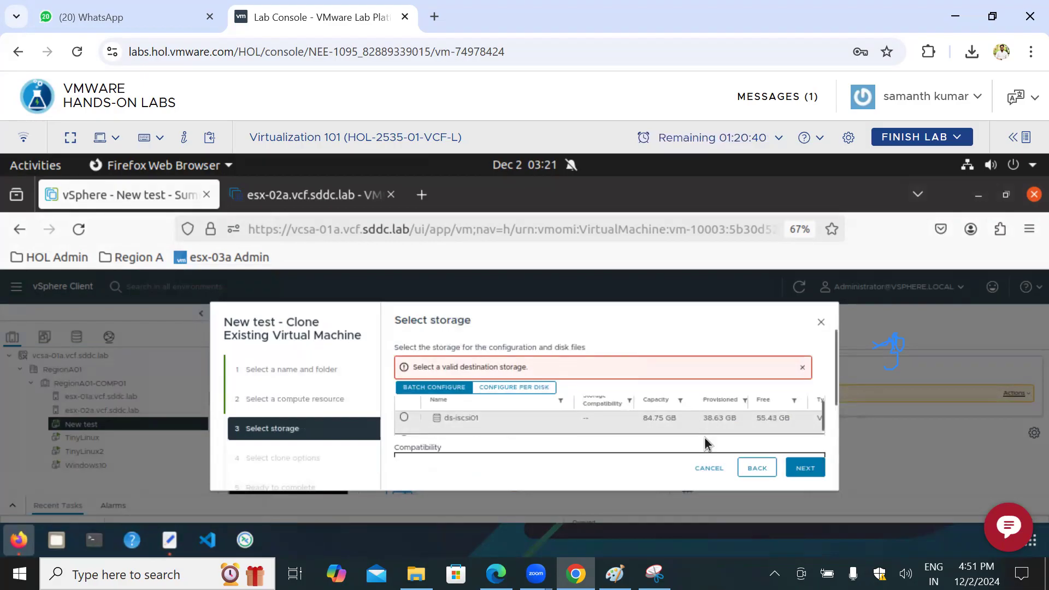
left_click(705, 424)
left_click(809, 468)
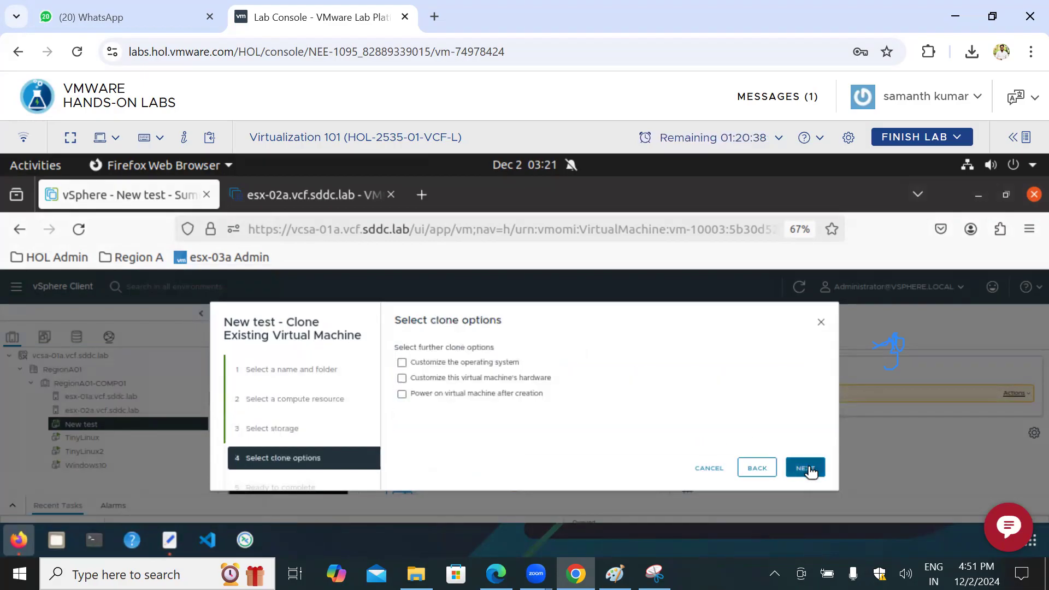
Step: Capture the Select clone options page with Snipping Tool and minimize the capture window
left_click(616, 575)
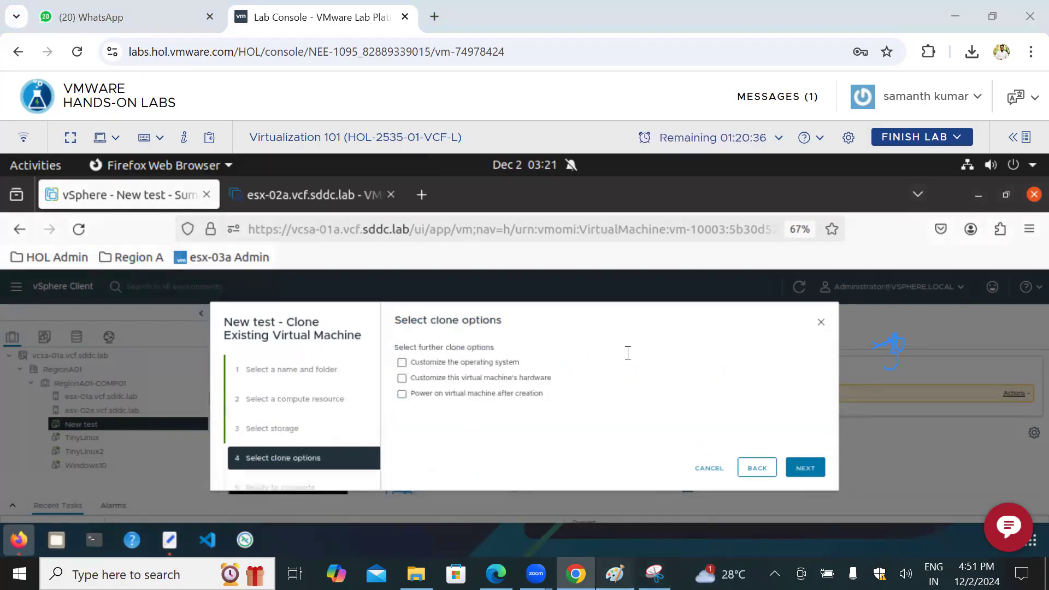
left_click(615, 575)
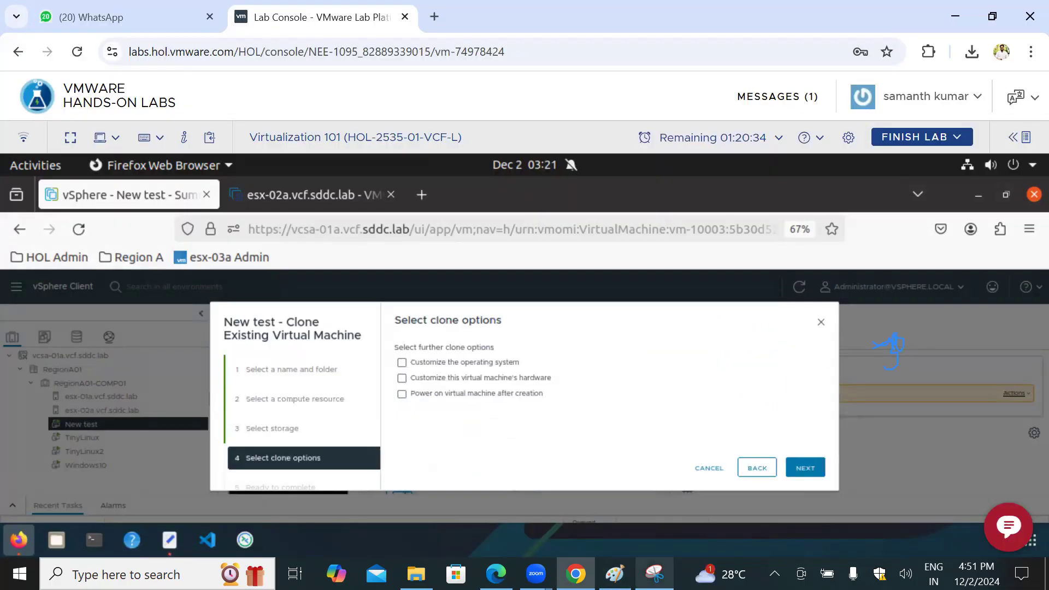
left_click(654, 575)
left_click(508, 161)
mouse_move(216, 305)
left_mouse_down()
mouse_move(663, 466)
mouse_move(844, 504)
left_mouse_up()
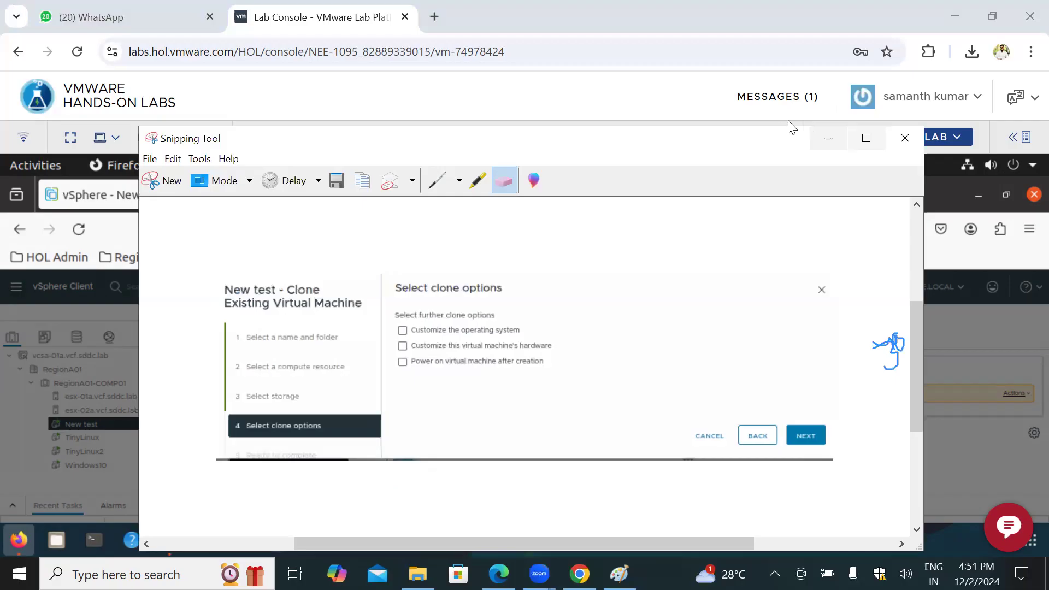
left_click(829, 138)
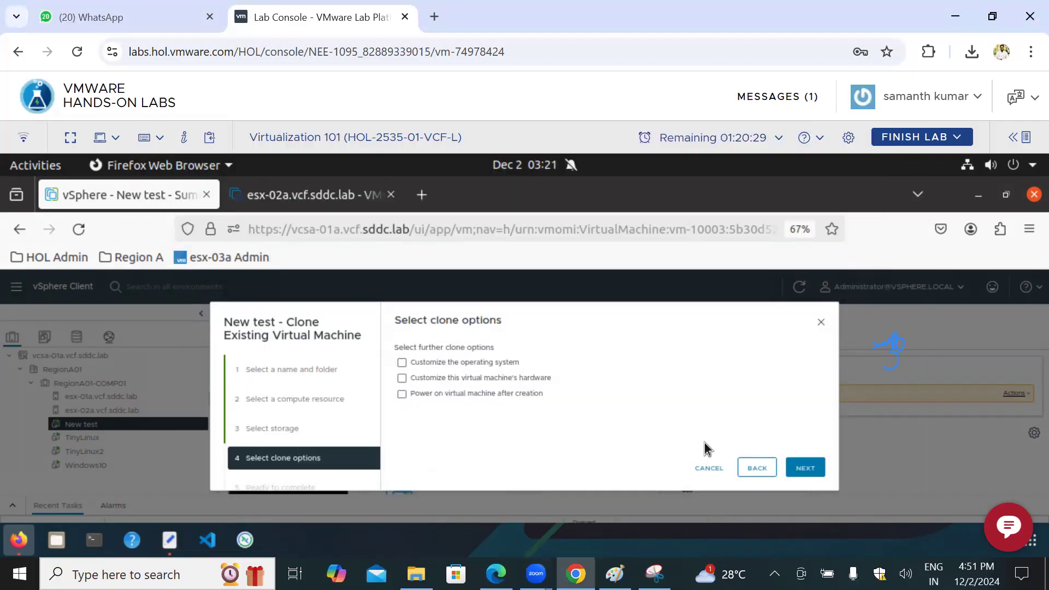
Step: Finish the clone without any further options and compare the summaries of test2 and New test
left_click(818, 477)
left_click(816, 473)
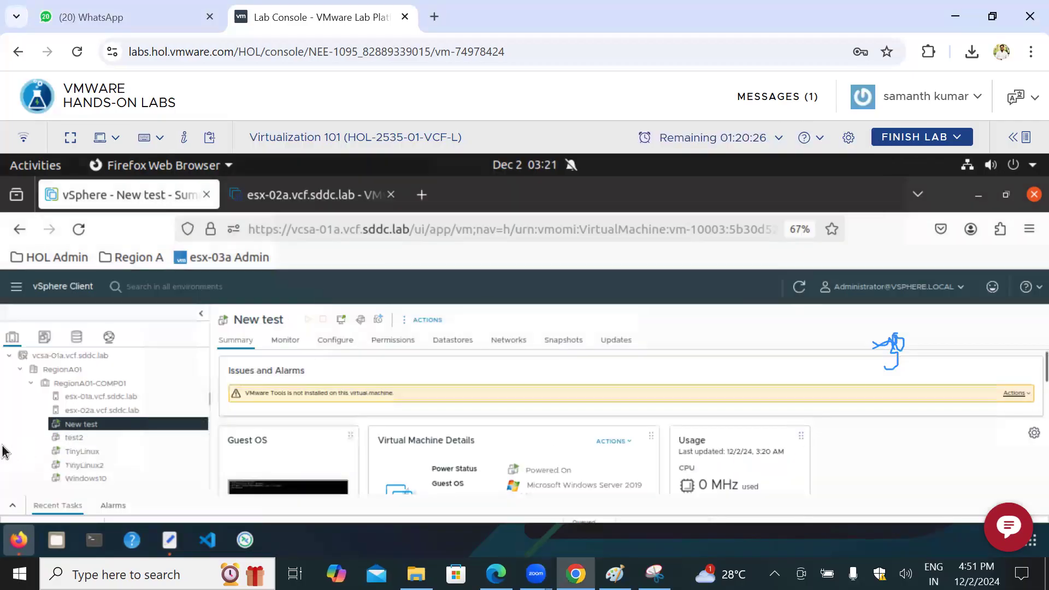
left_click(82, 438)
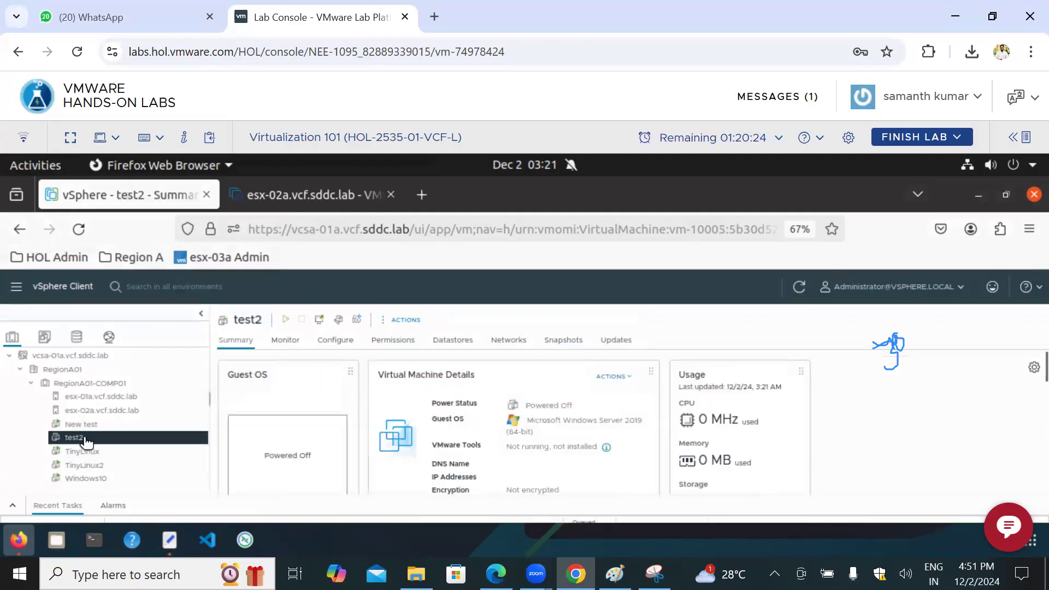
left_click(93, 426)
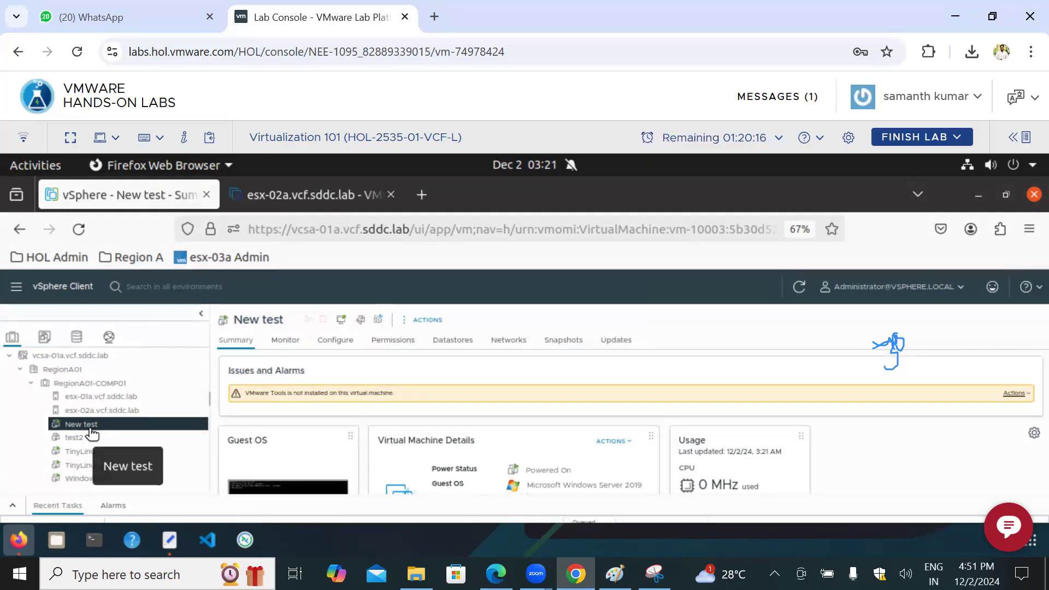
left_click(82, 439)
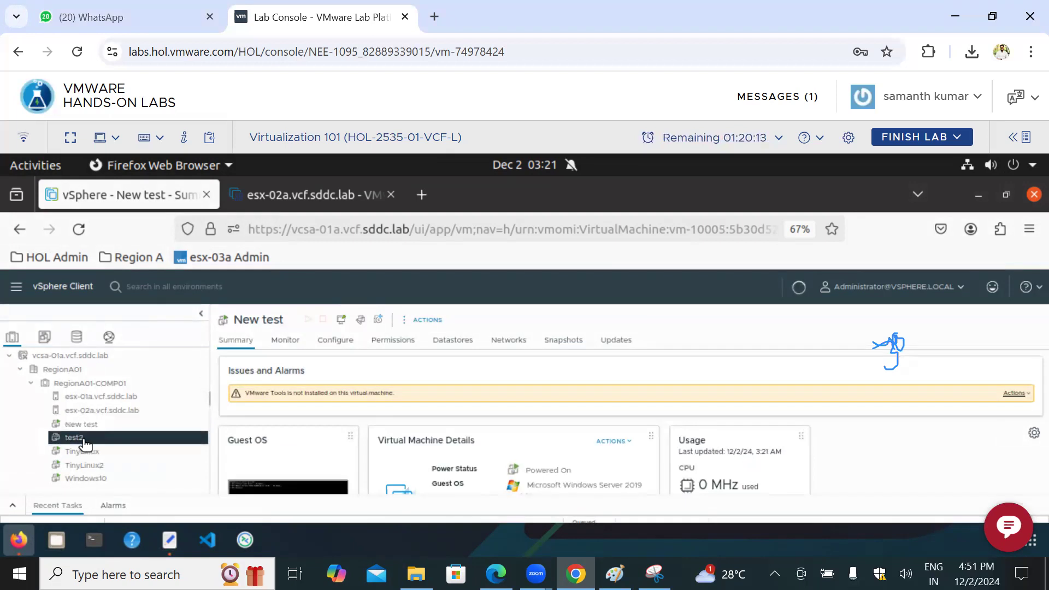
Step: Switch to Paint, append "-21" to the IP 192.168.11.11 in the request note, and return to the lab in the browser
key("alt+Tab")
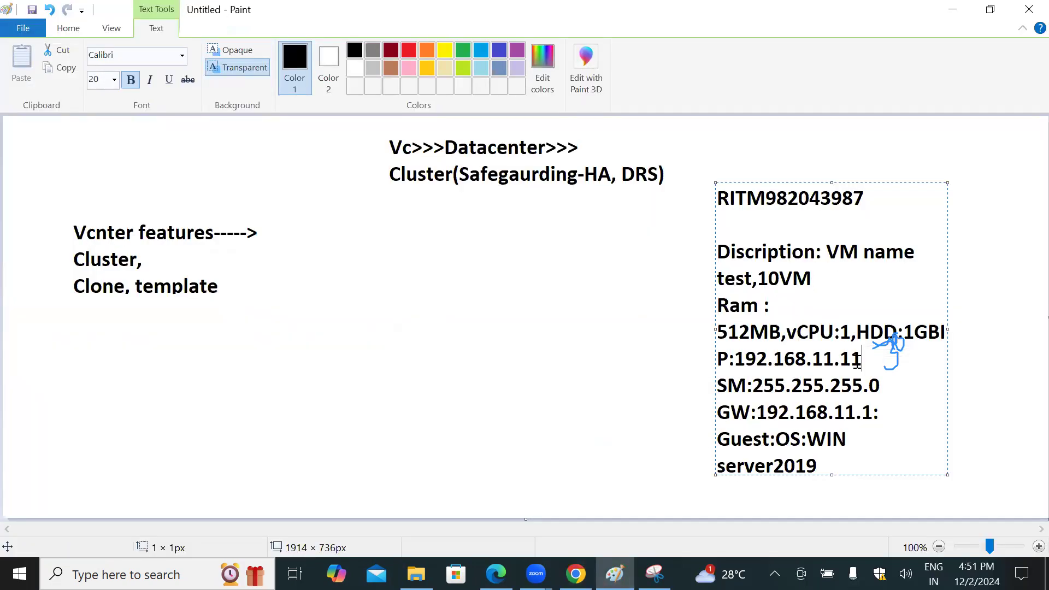
type("-21")
left_click(576, 574)
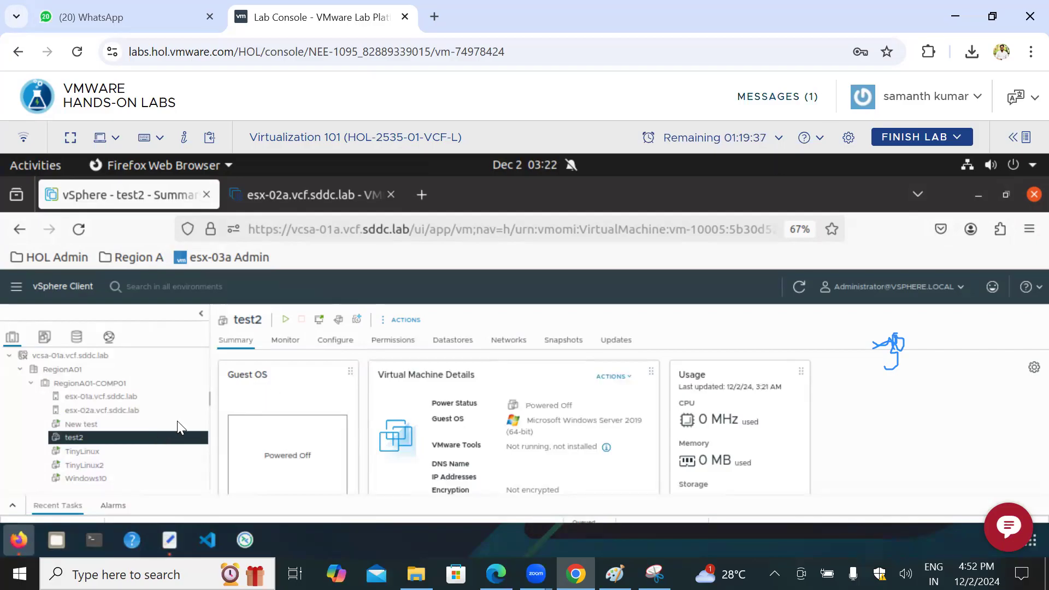
Step: Annotate the screen freehand with an arrow at the VM list and a curve, dashes, "500" and an underline beside the Usage card
mouse_move(101, 451)
left_mouse_down()
mouse_move(108, 484)
mouse_move(159, 463)
left_mouse_up()
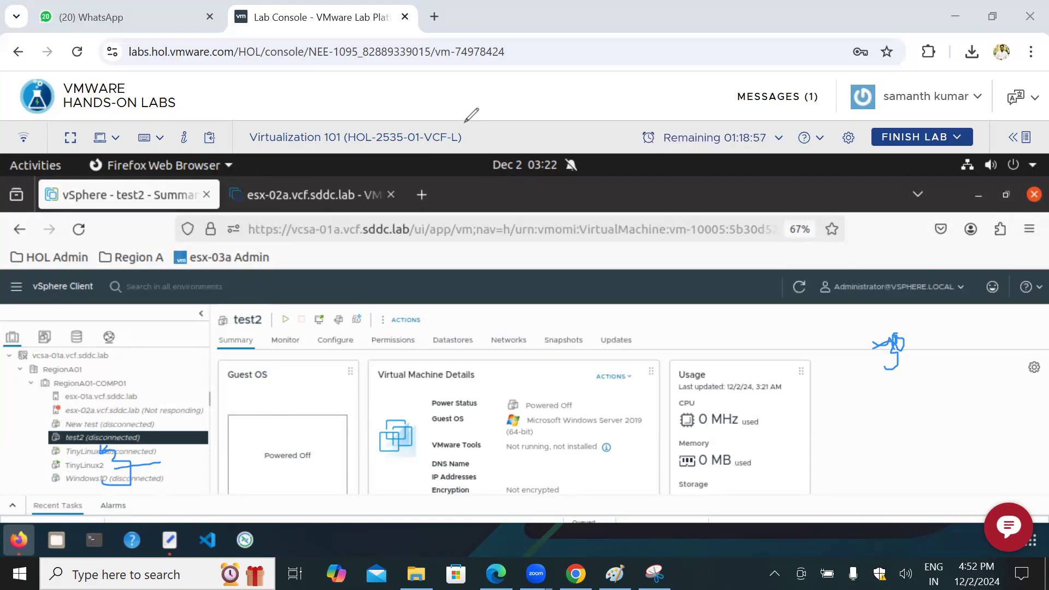
mouse_move(877, 390)
left_mouse_down()
mouse_move(874, 425)
mouse_move(885, 417)
left_mouse_up()
left_click_drag(908, 383, 955, 350)
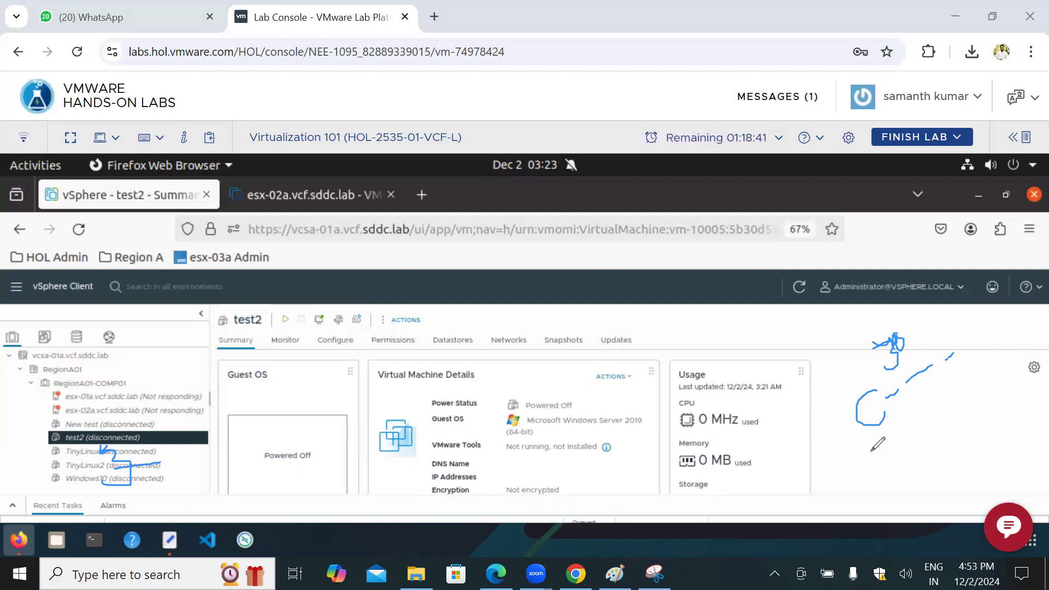
mouse_move(872, 452)
left_mouse_down()
mouse_move(881, 465)
mouse_move(902, 440)
mouse_move(875, 454)
mouse_move(897, 426)
left_mouse_up()
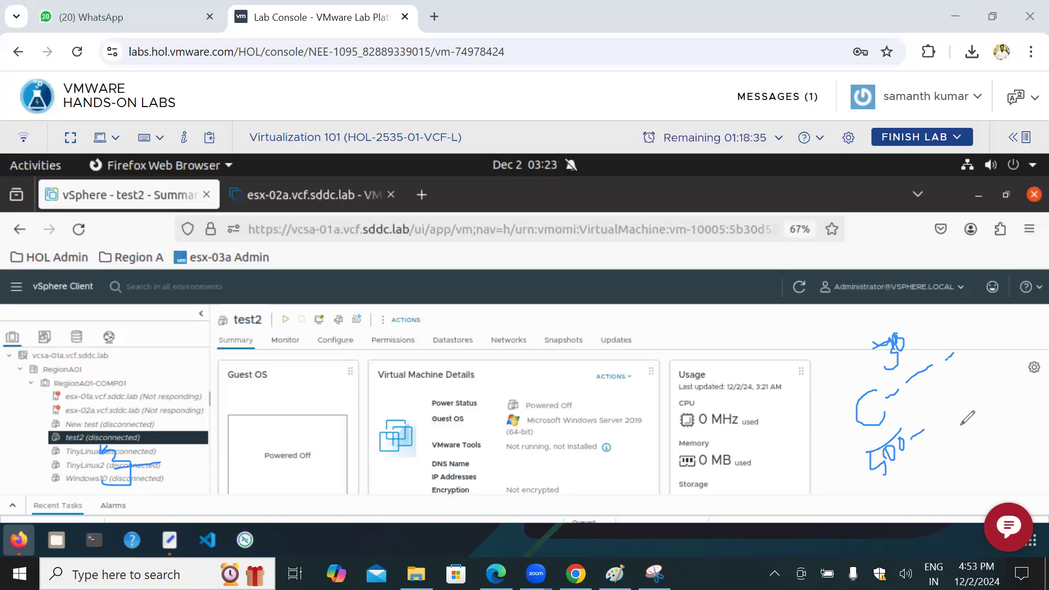
left_click_drag(934, 406, 957, 469)
left_click(941, 423)
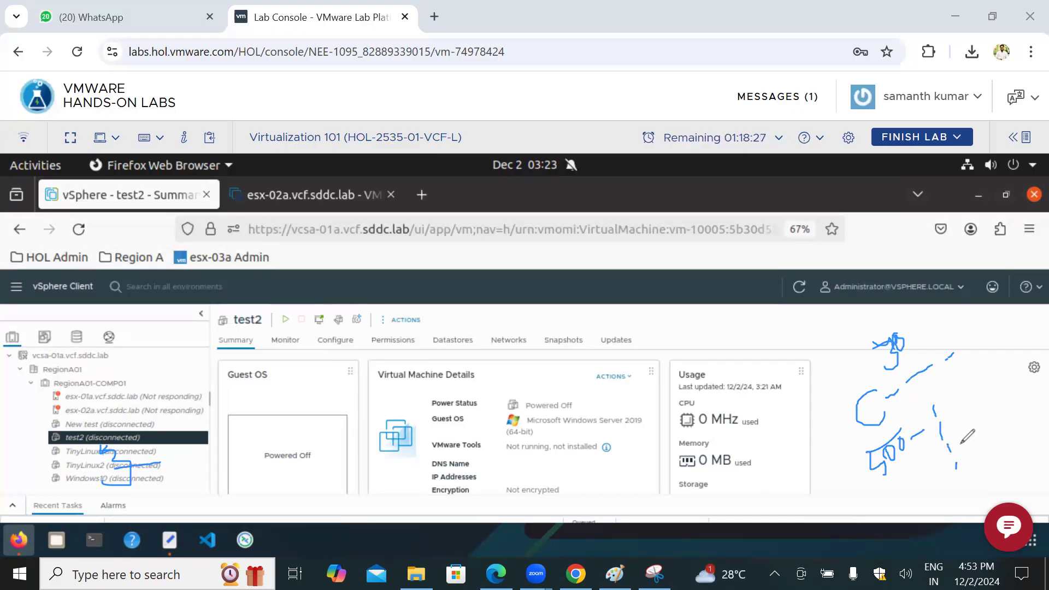
left_click_drag(867, 492, 933, 460)
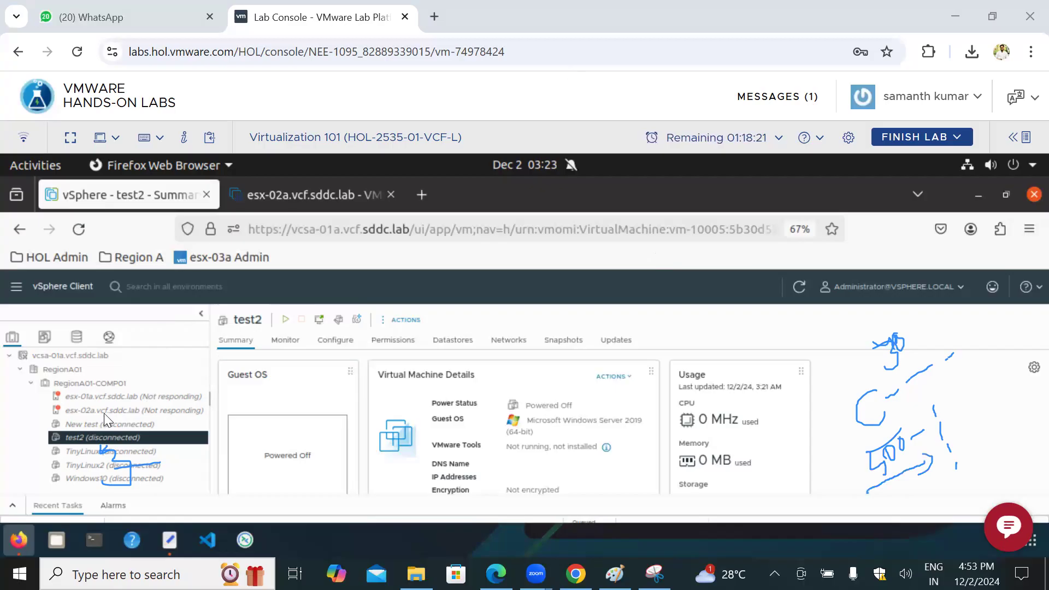
Step: Review the available actions for test2 down to the delete options and close the list
right_click(119, 439)
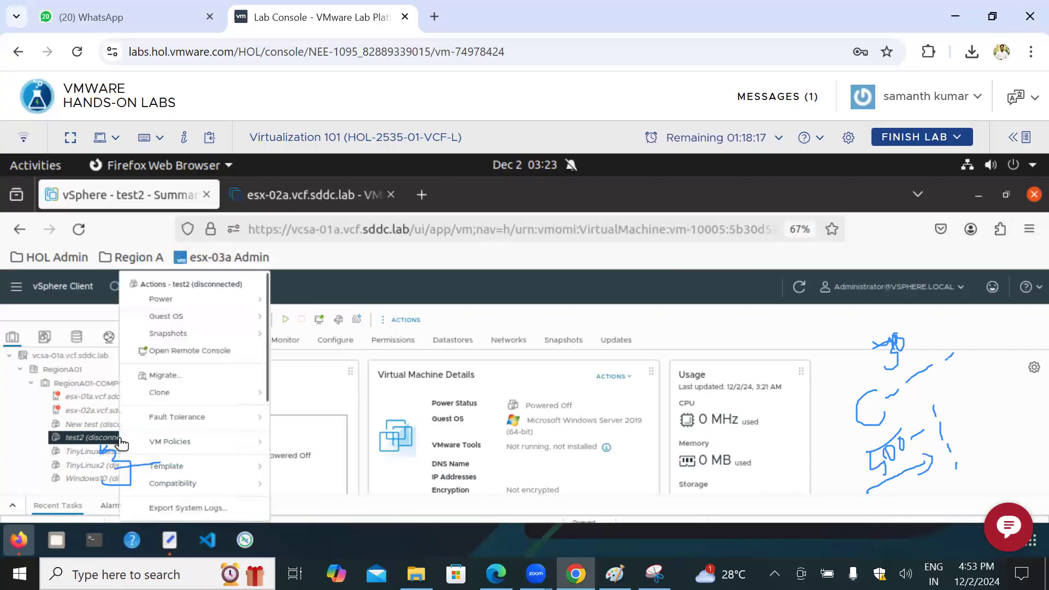
scroll(183, 464, "down", 3)
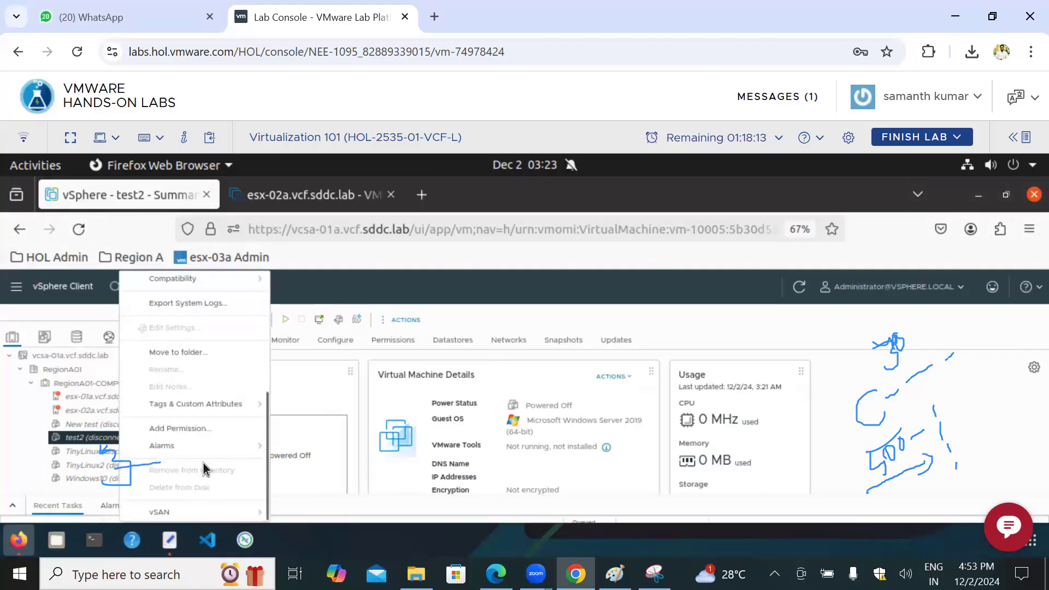
left_click(83, 439)
Step: In the esx-02a host client, dismiss the open actions list and leave only New test selected among the virtual machines
left_click(302, 193)
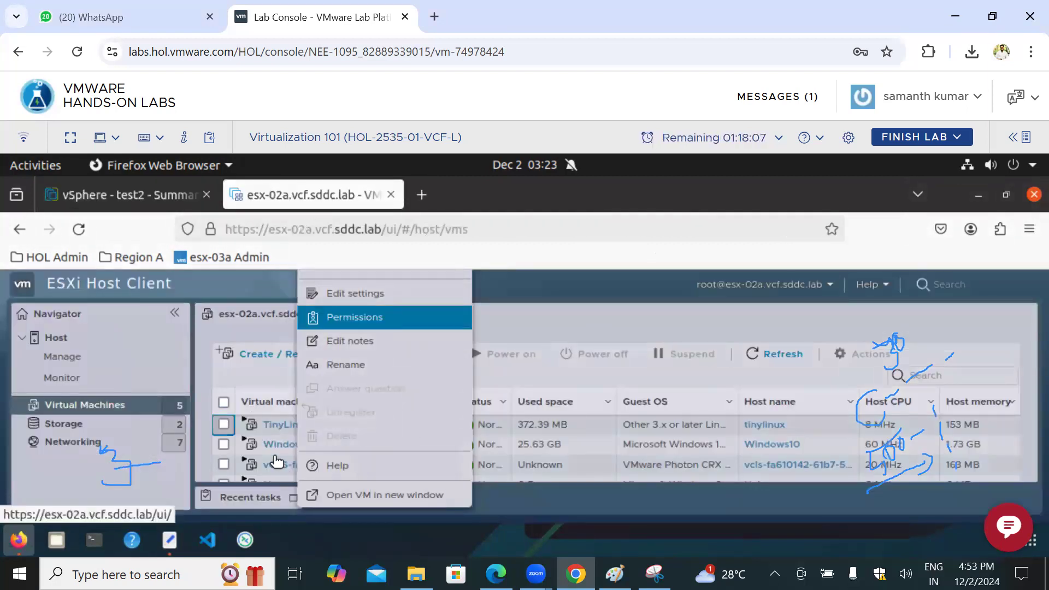
left_click(540, 339)
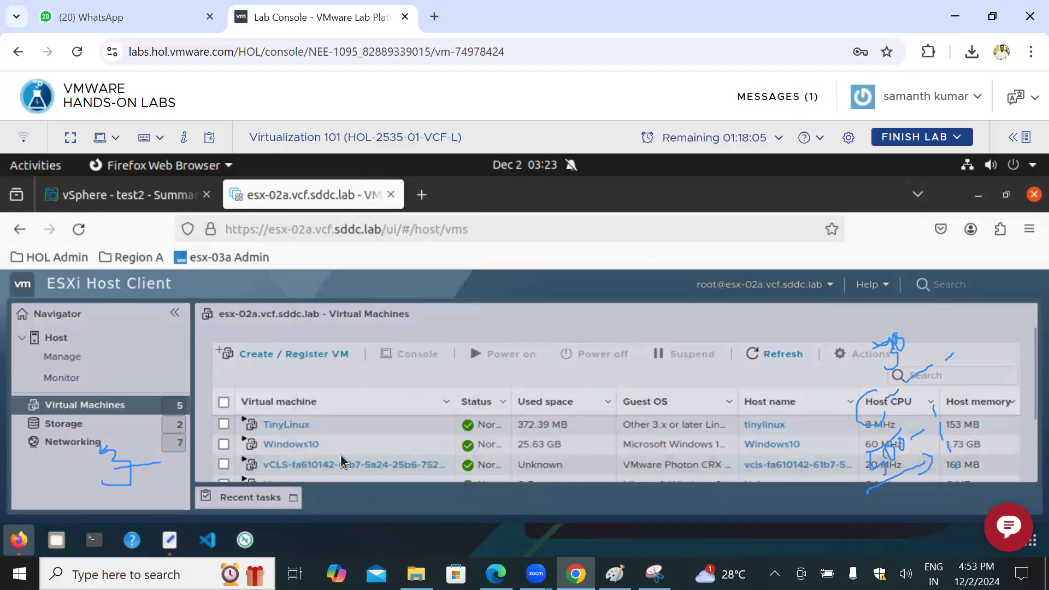
scroll(304, 464, "down", 2)
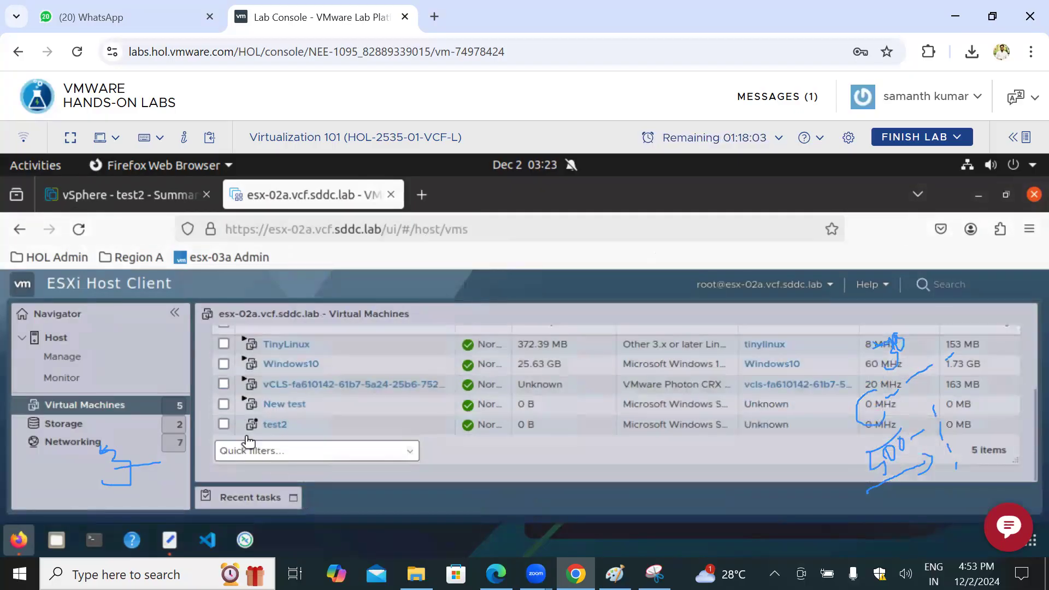
left_click(251, 430)
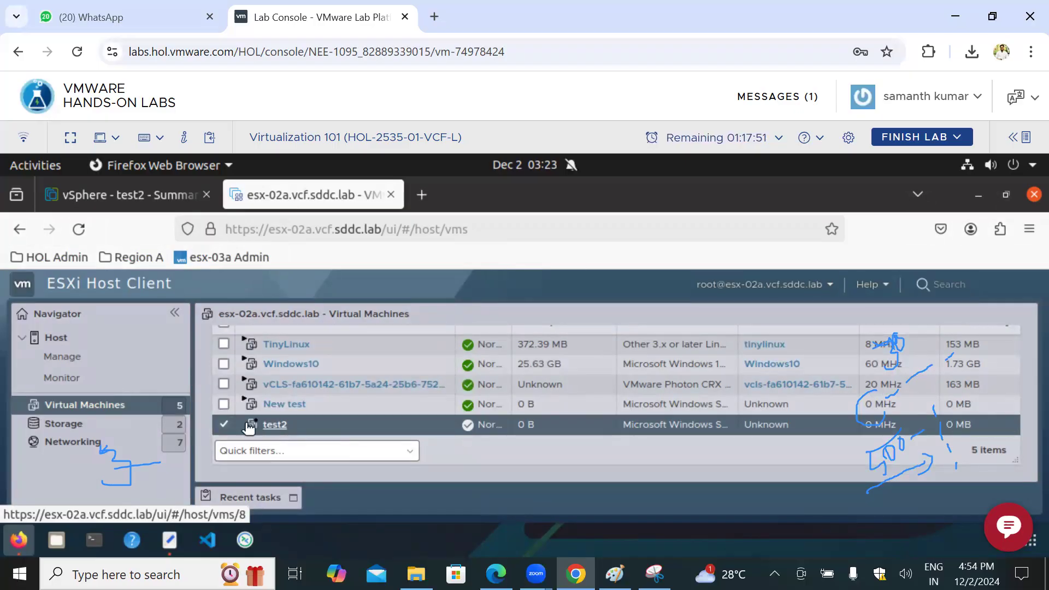
left_click(224, 404)
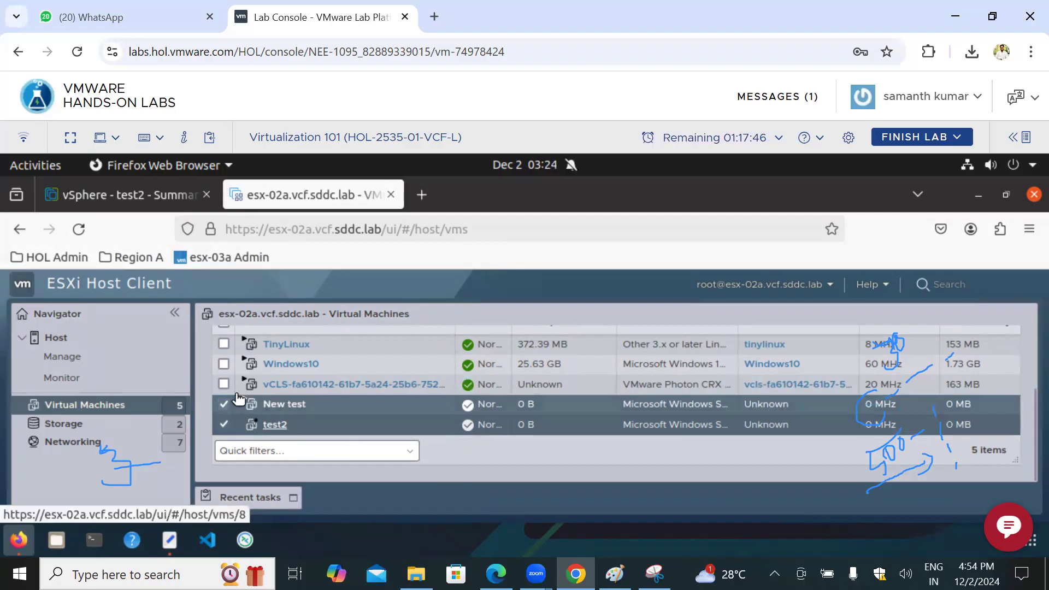
left_click(224, 425)
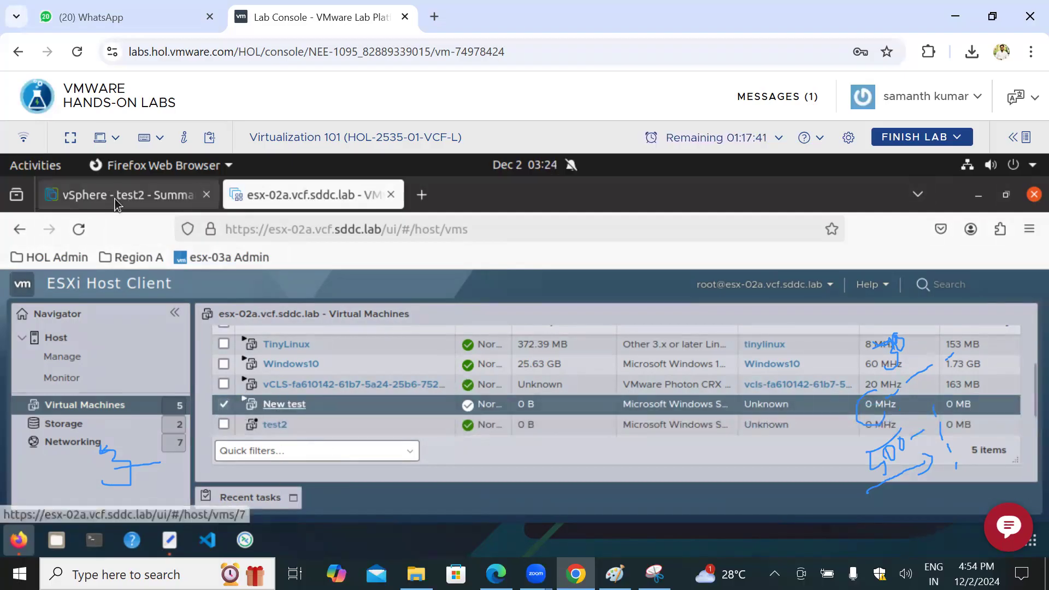
Step: In the vSphere Client, delete the New test virtual machine from disk and confirm the deletion
left_click(152, 212)
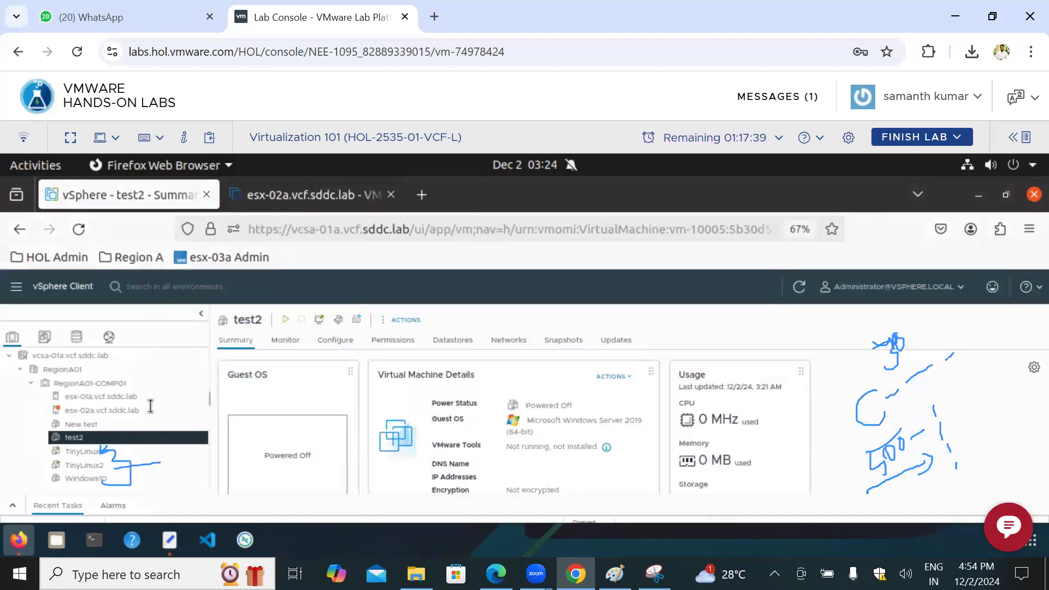
right_click(88, 440)
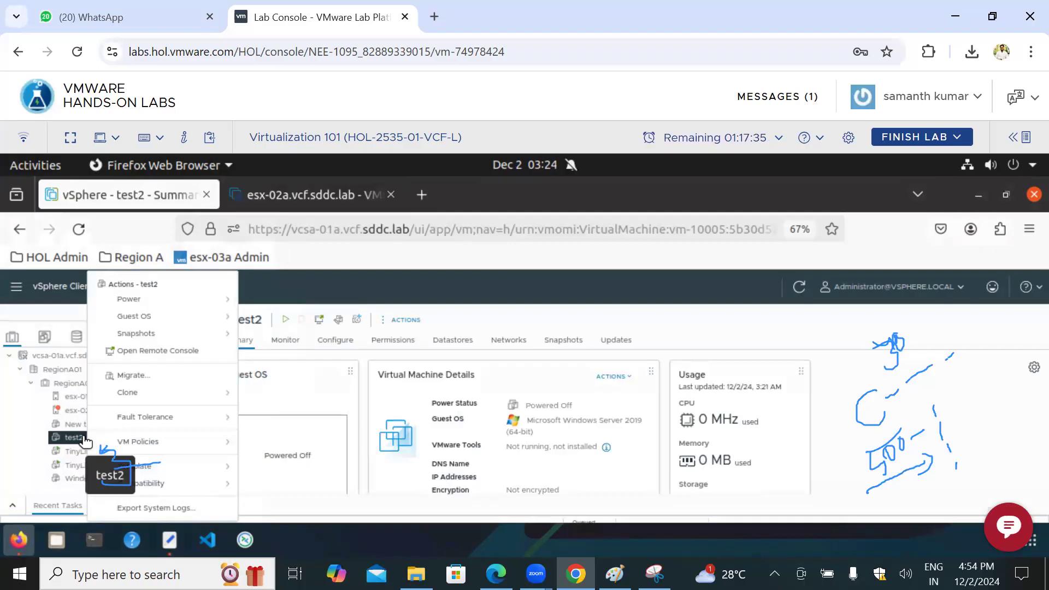
right_click(81, 426)
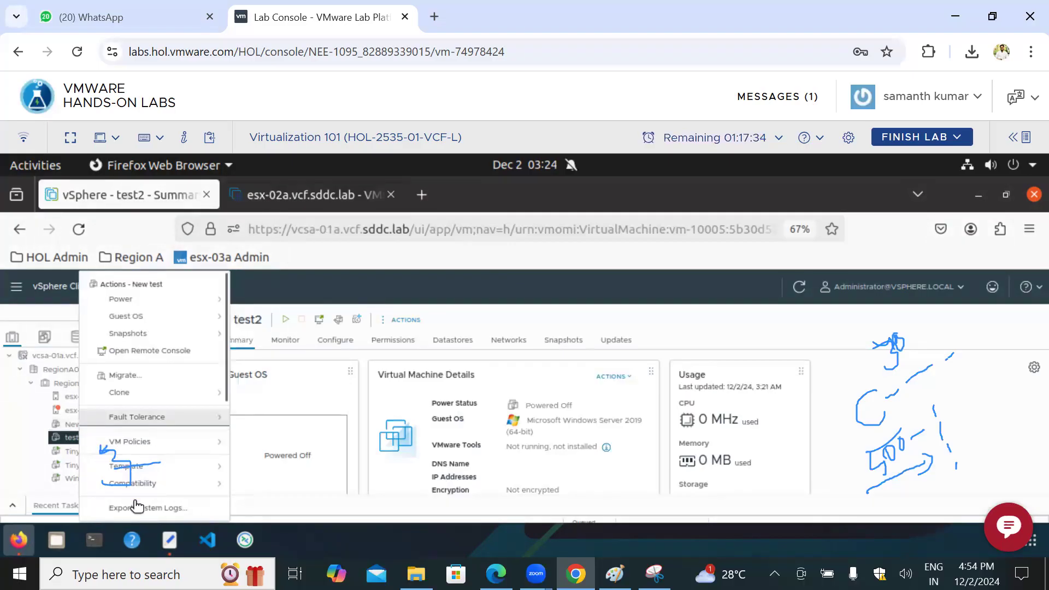
scroll(172, 477, "down", 5)
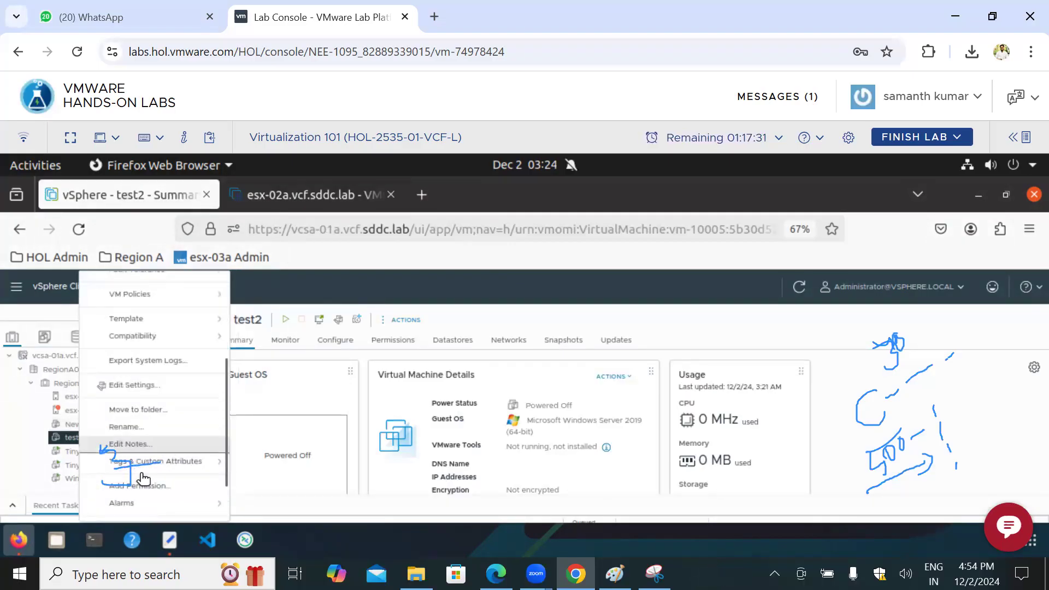
scroll(153, 480, "down", 2)
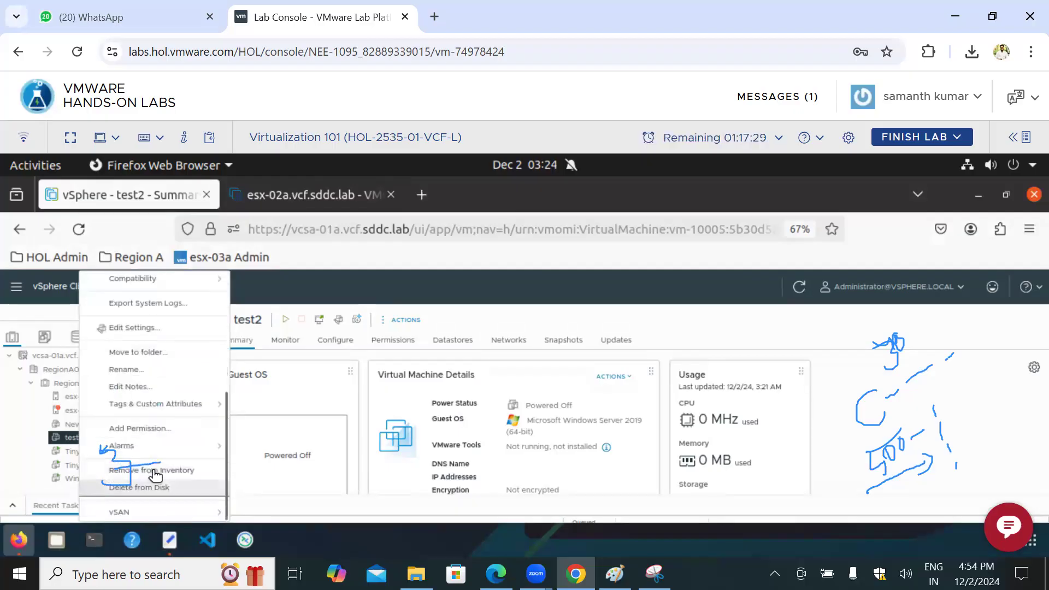
left_click(145, 487)
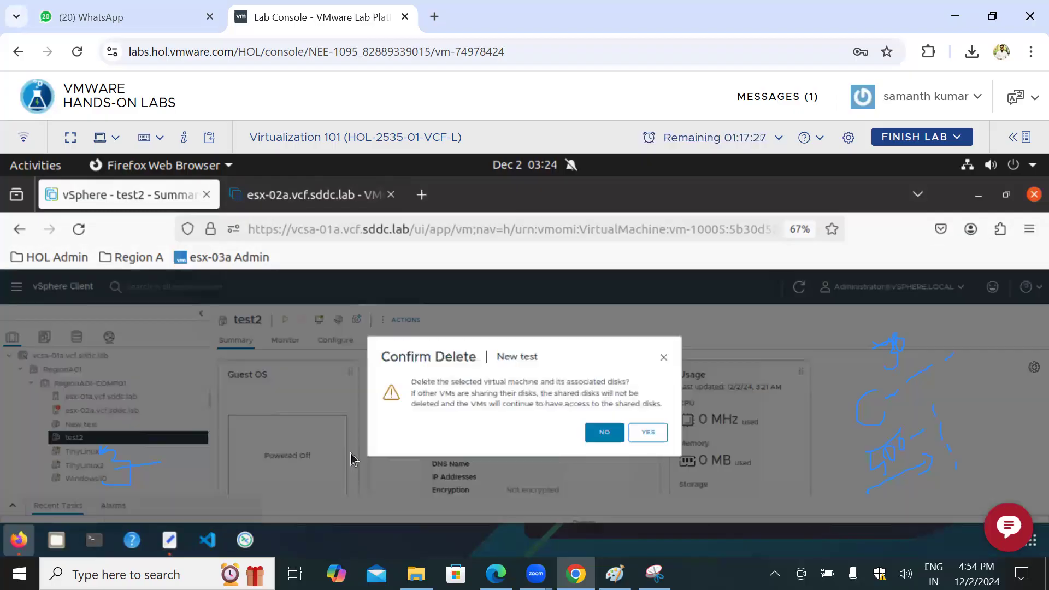
left_click(647, 433)
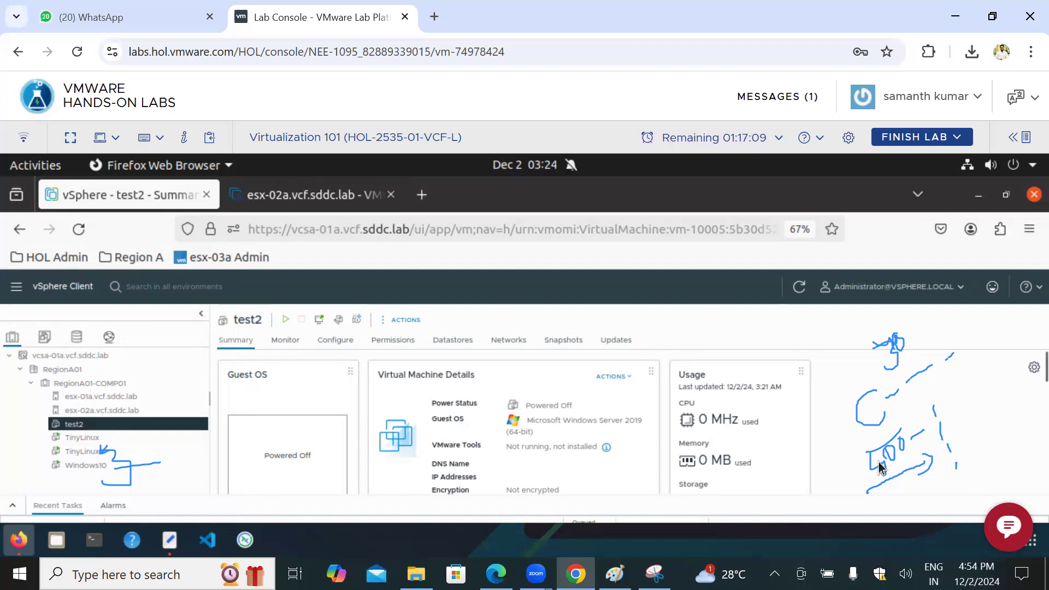
Step: Convert the test2 virtual machine to a template and confirm the conversion
right_click(76, 426)
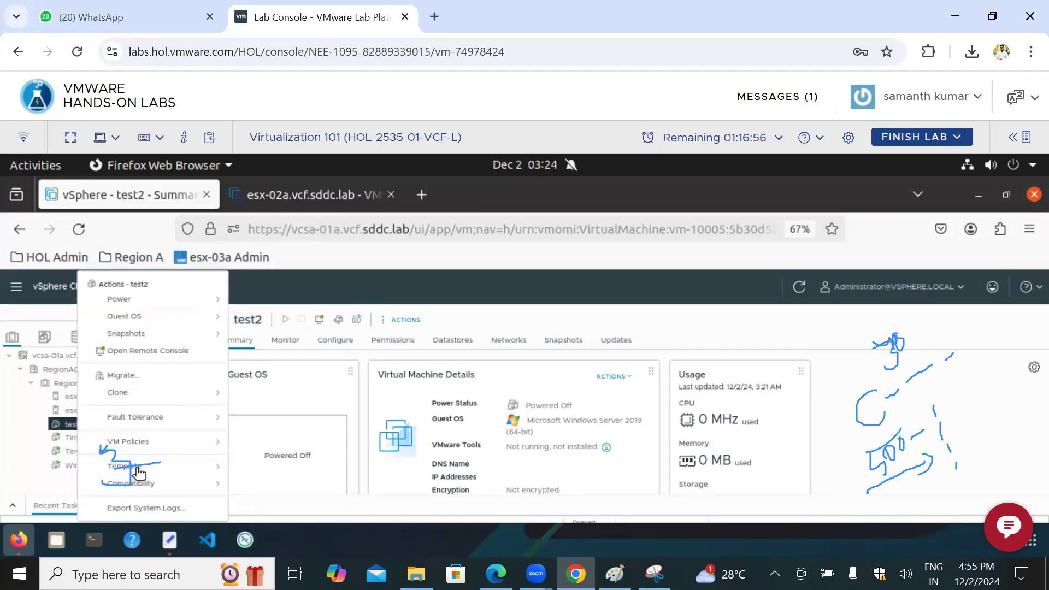
left_click(185, 470)
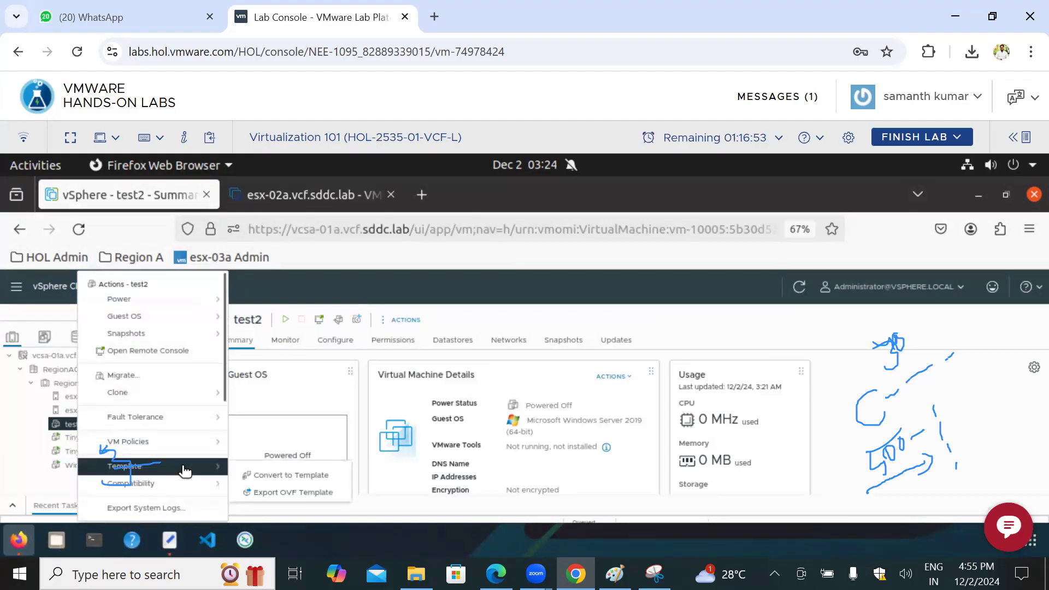
left_click(289, 477)
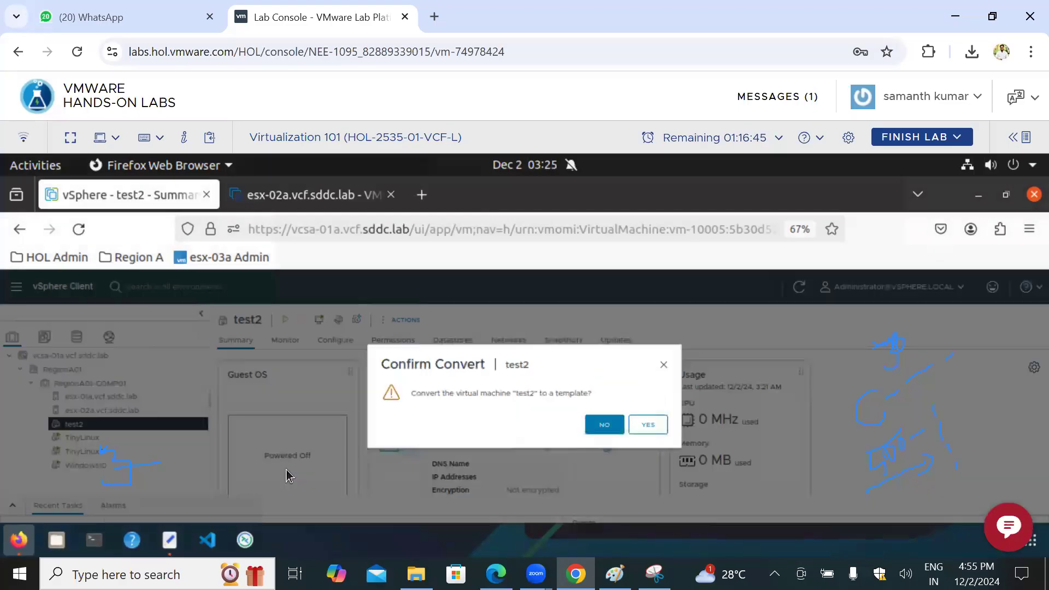
left_click(649, 425)
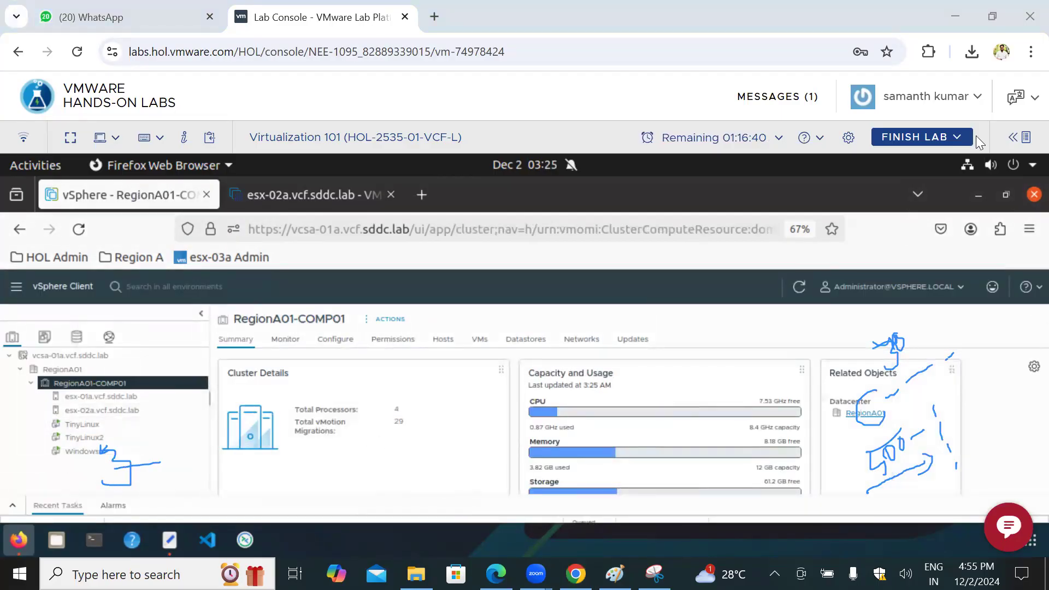
left_click(149, 372)
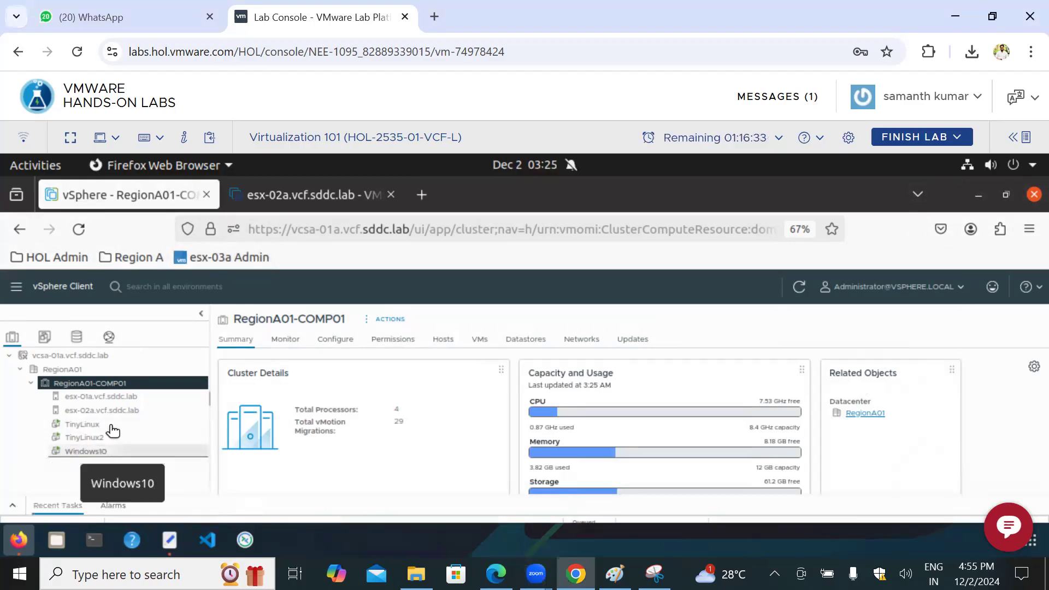
Step: Open TinyLinux and examine its template and clone options, closing the action list without choosing any
left_click(86, 426)
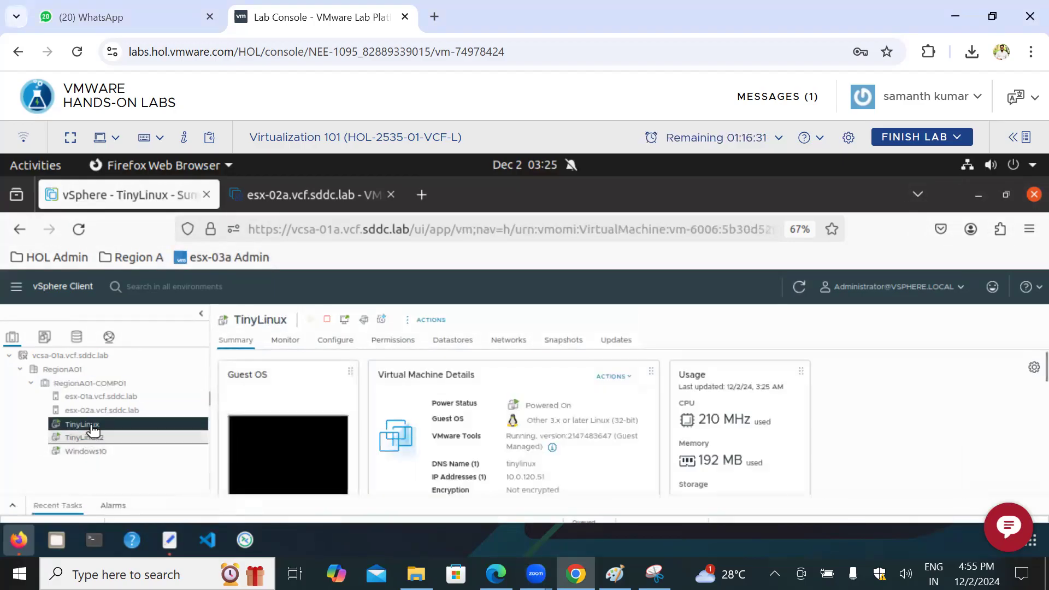
right_click(93, 429)
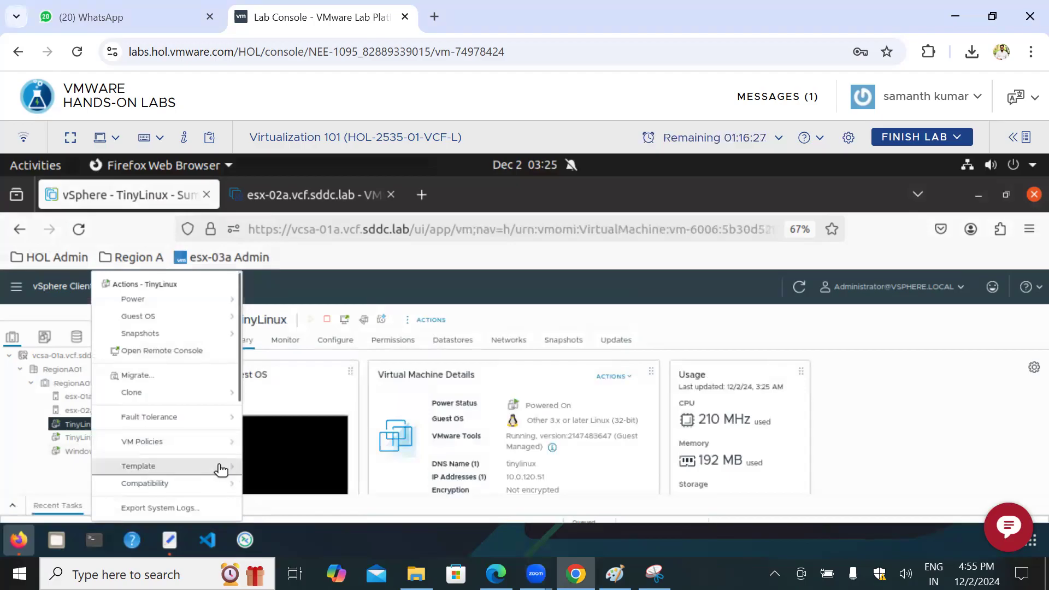
mouse_move(220, 468)
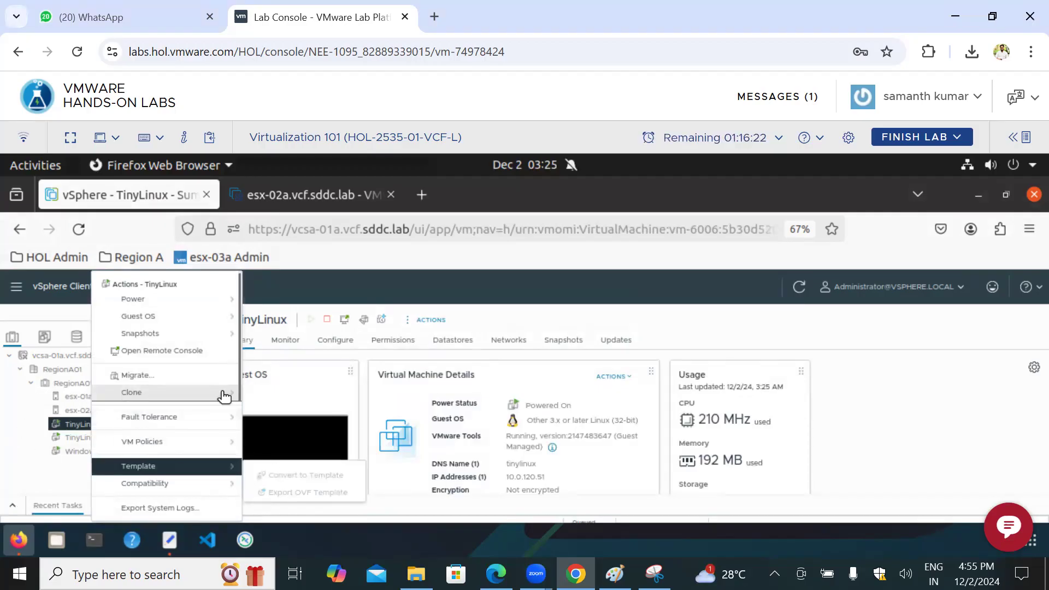
mouse_move(224, 395)
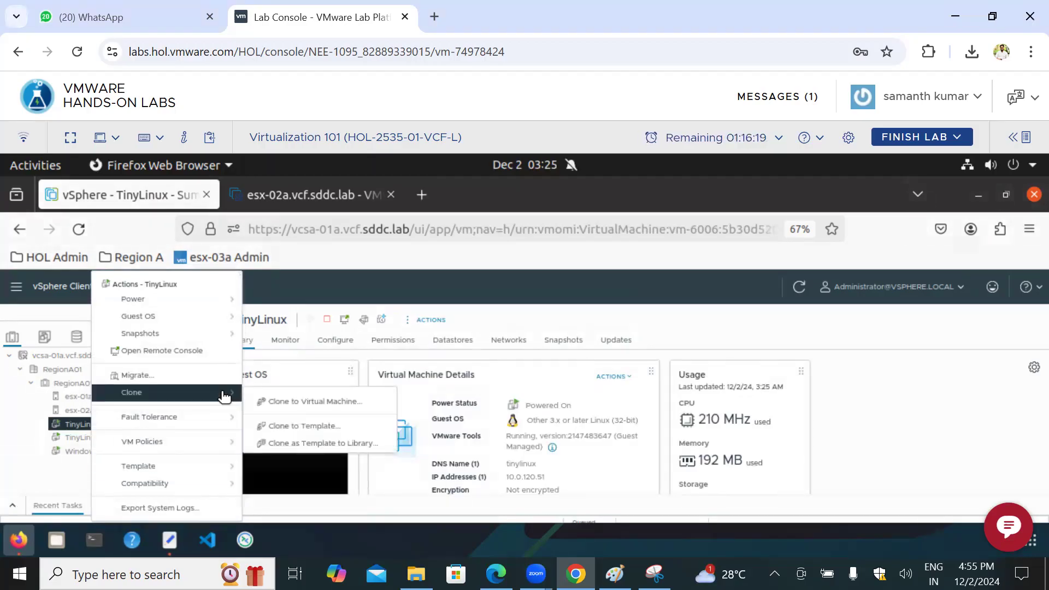
left_click(9, 442)
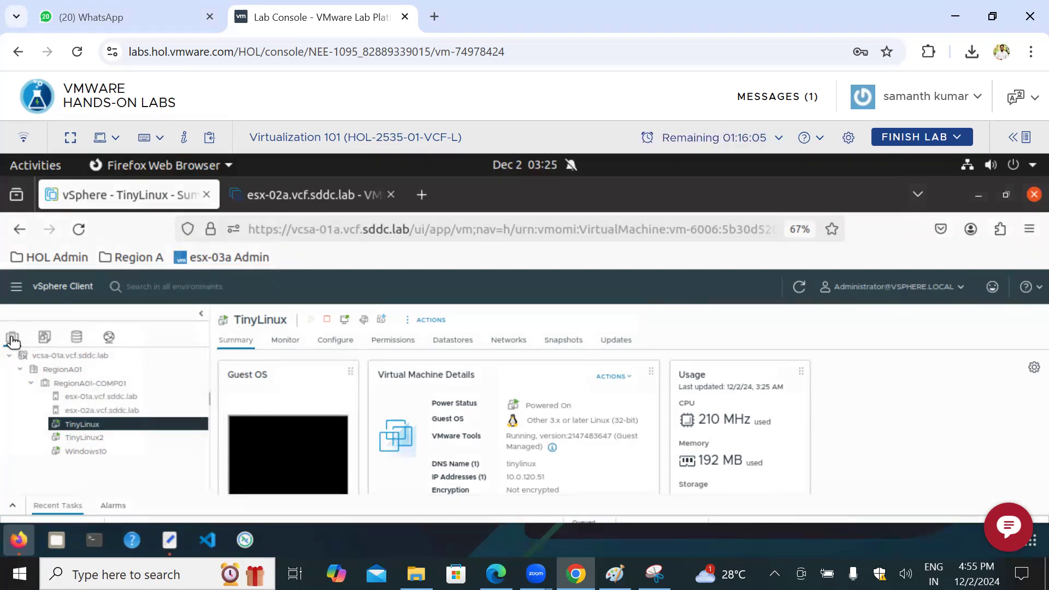
Step: Show the VMs and templates inventory with RegionA01 expanded, and compare the summaries of the test2 template and Windows10
left_click(47, 341)
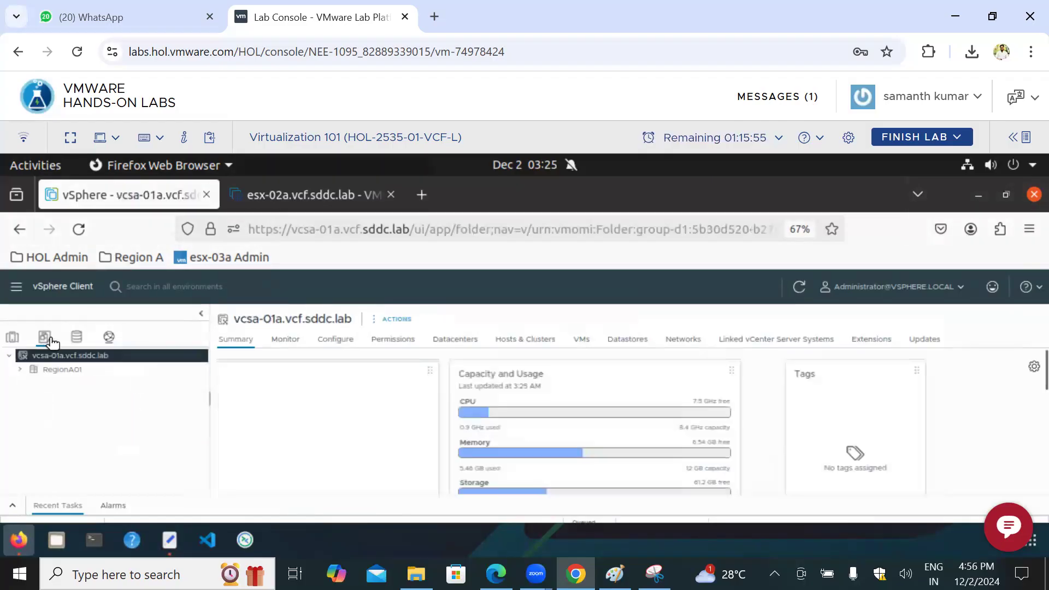
left_click(20, 372)
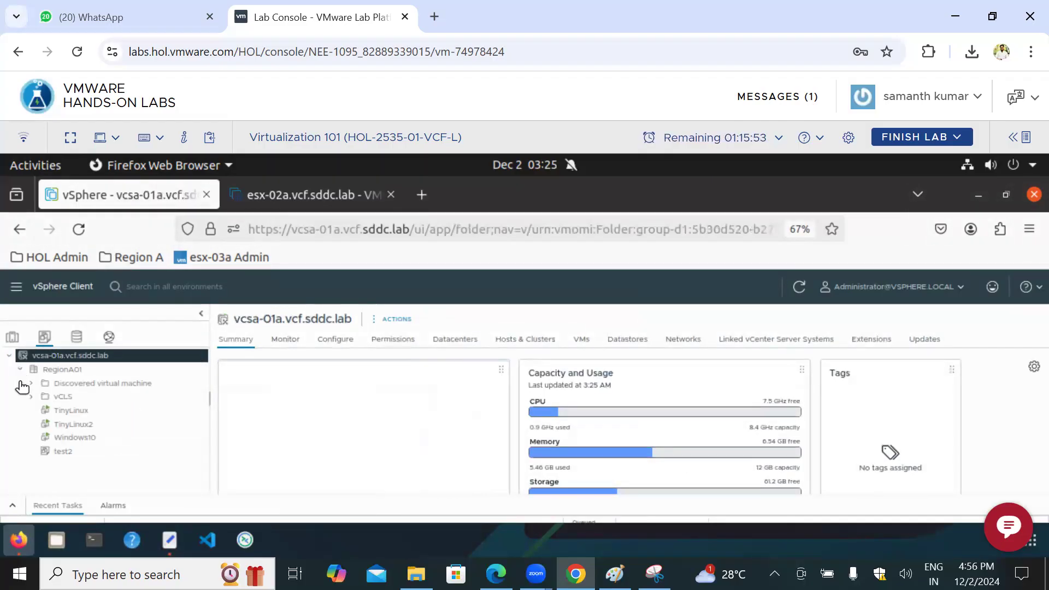
left_click(57, 416)
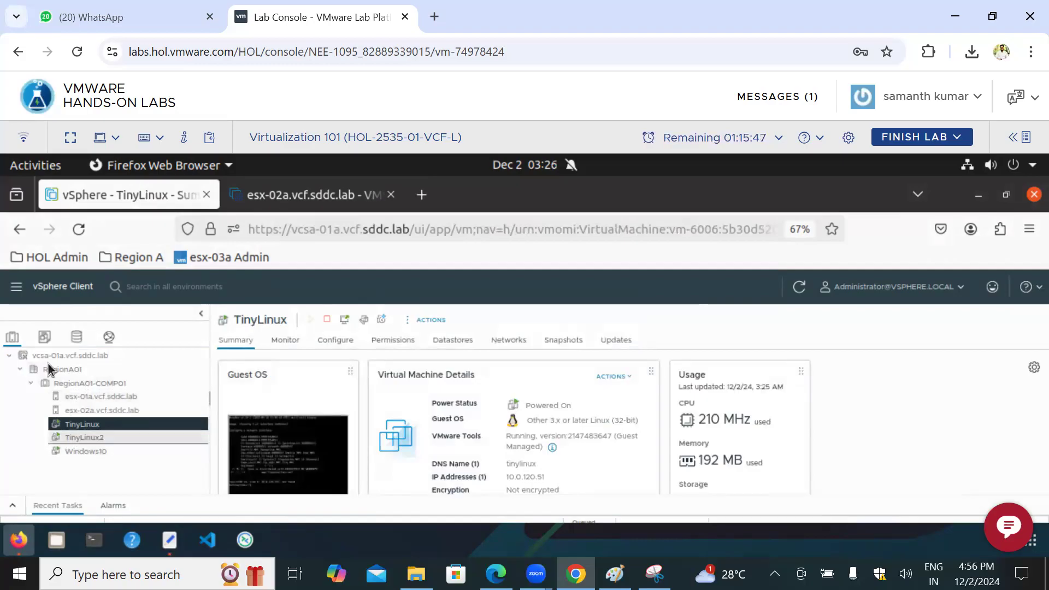
left_click(44, 337)
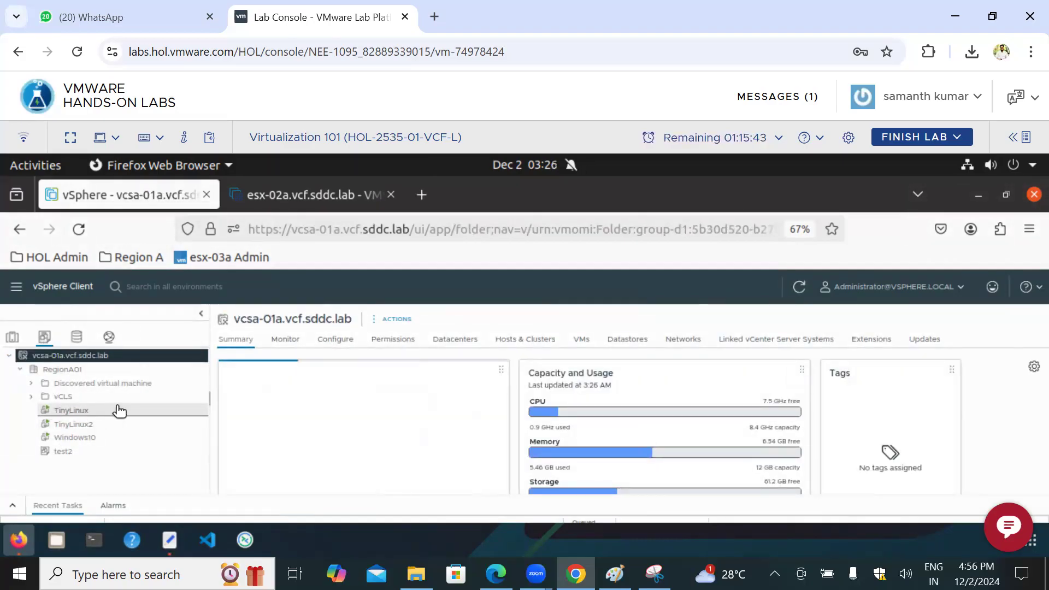
left_click(80, 457)
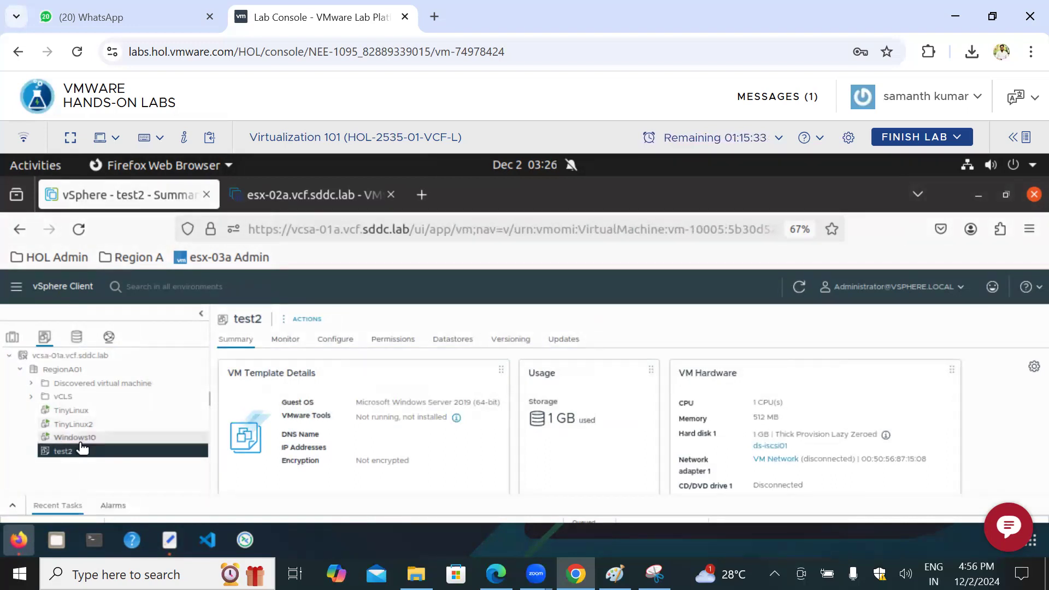
left_click(77, 438)
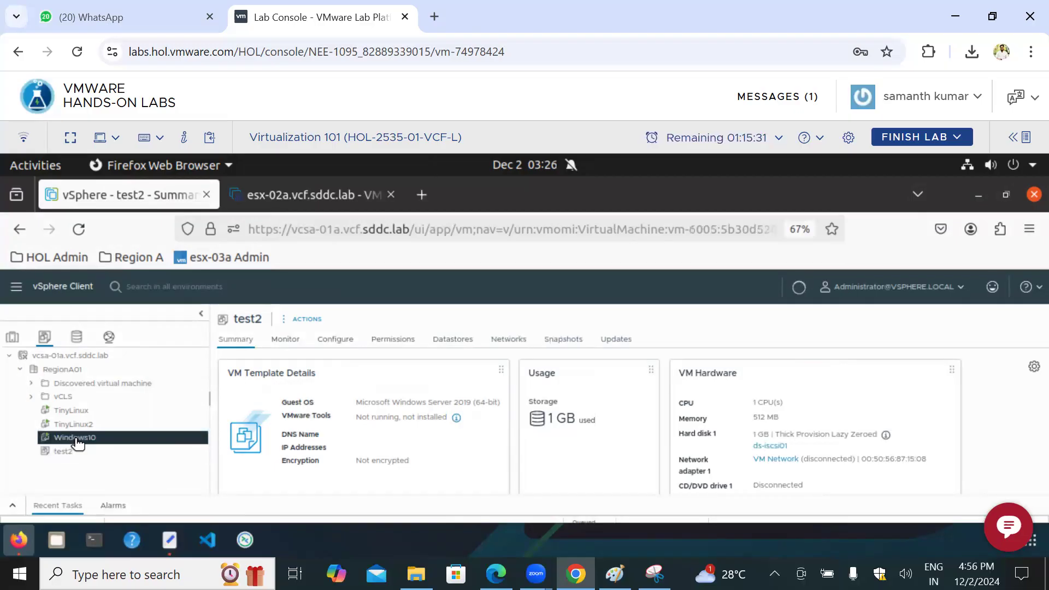
scroll(323, 419, "down", 1)
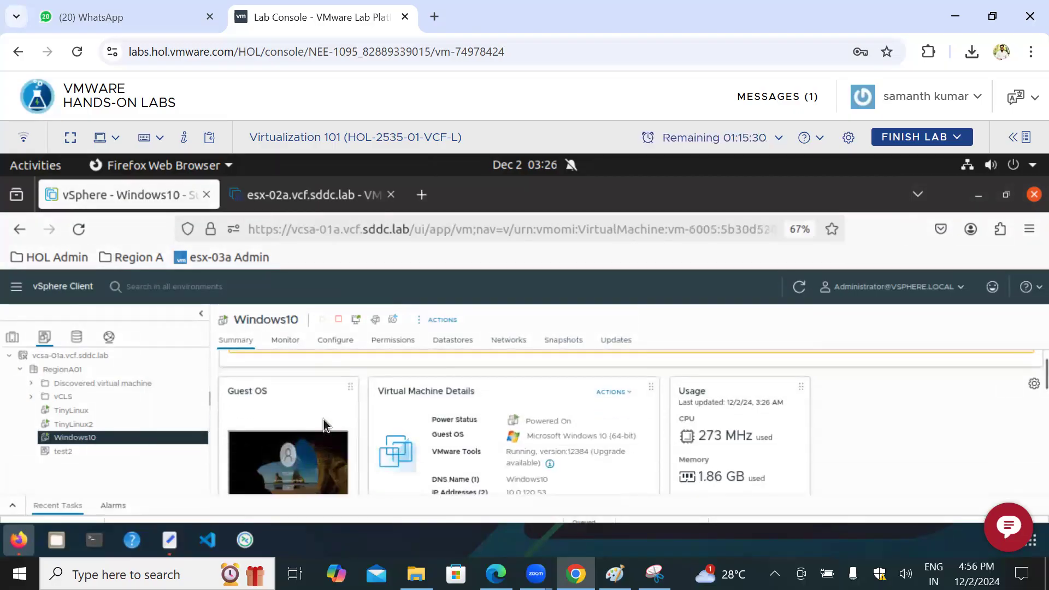
Step: Power off the TinyLinux2 virtual machine and confirm the power-off
left_click(77, 424)
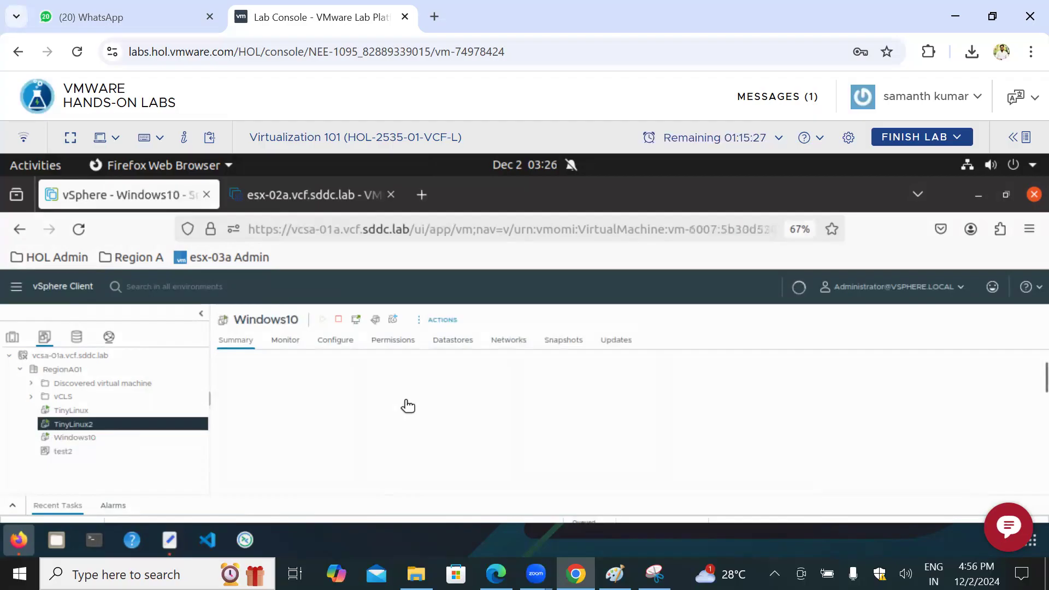
right_click(96, 425)
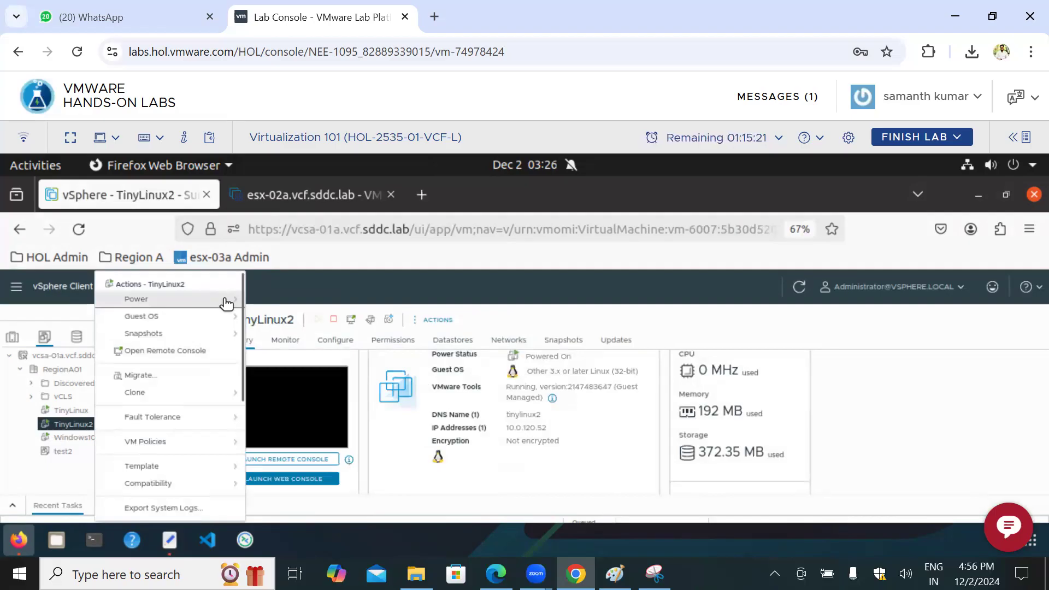
mouse_move(226, 302)
left_click(293, 327)
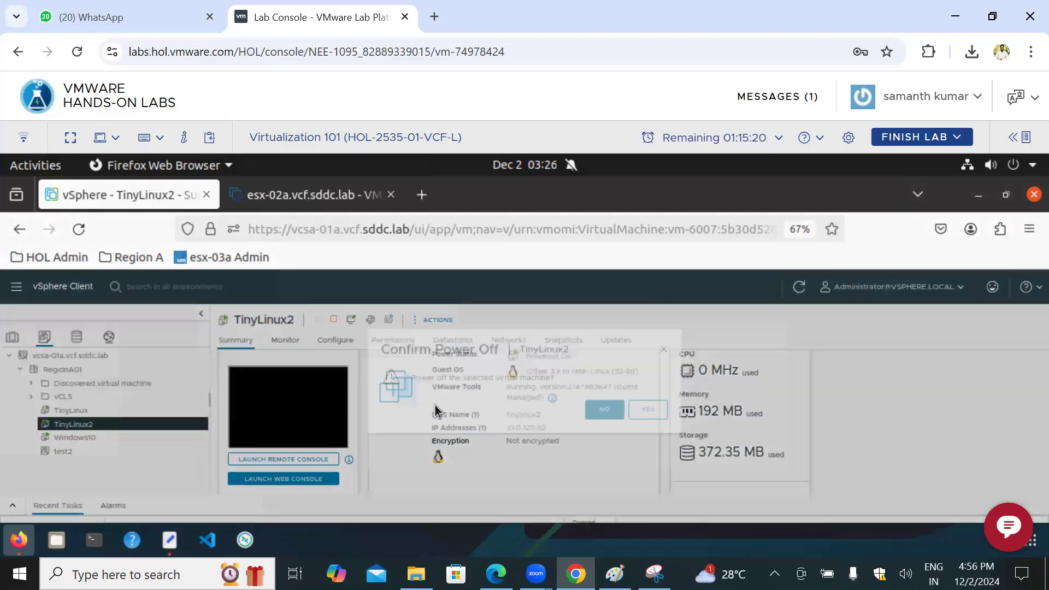
left_click(656, 424)
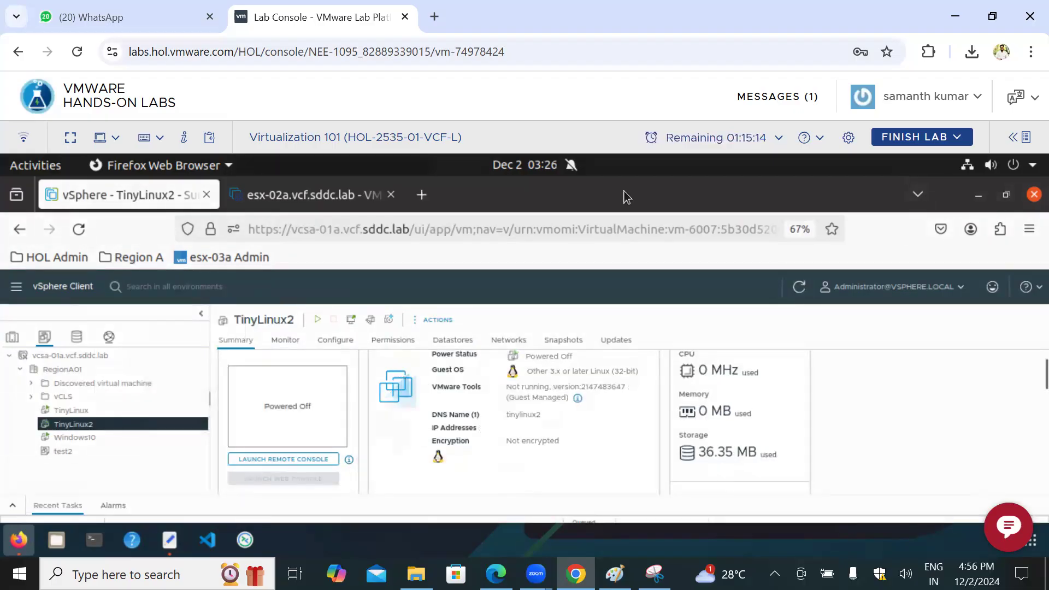
Step: Circle the VM icon in TinyLinux2's details, open the test2 template, and mark TinyLinux and test2 in the inventory with freehand lines
mouse_move(370, 389)
left_mouse_down()
mouse_move(431, 377)
mouse_move(373, 365)
left_mouse_up()
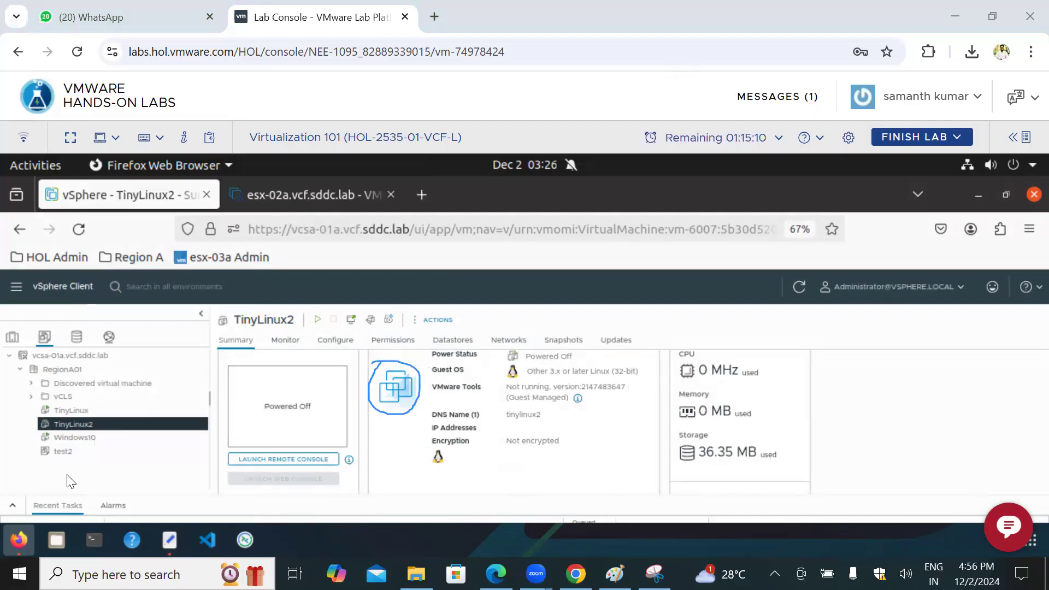
left_click(72, 453)
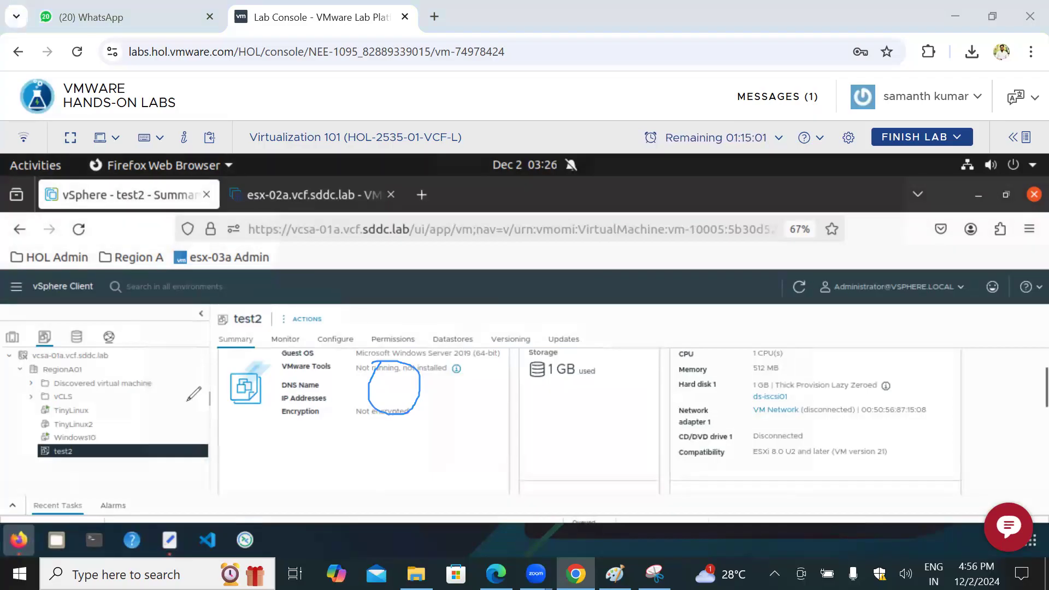
mouse_move(91, 409)
left_mouse_down()
mouse_move(140, 406)
mouse_move(137, 419)
left_mouse_up()
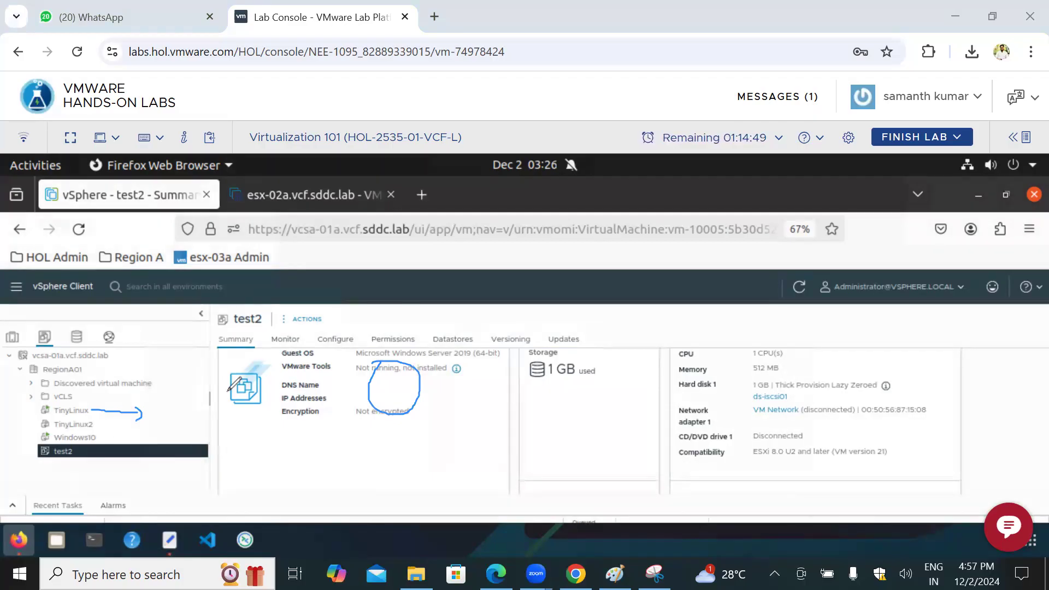
left_click_drag(80, 453, 131, 450)
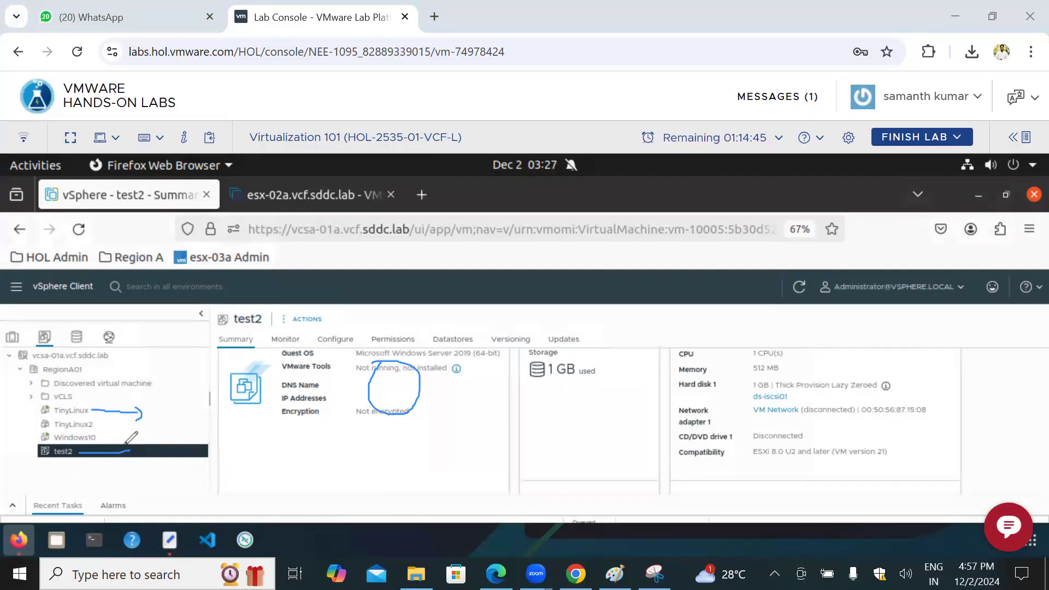
mouse_move(134, 442)
left_mouse_down()
mouse_move(135, 462)
mouse_move(145, 442)
mouse_move(136, 441)
mouse_move(140, 461)
mouse_move(170, 416)
left_mouse_up()
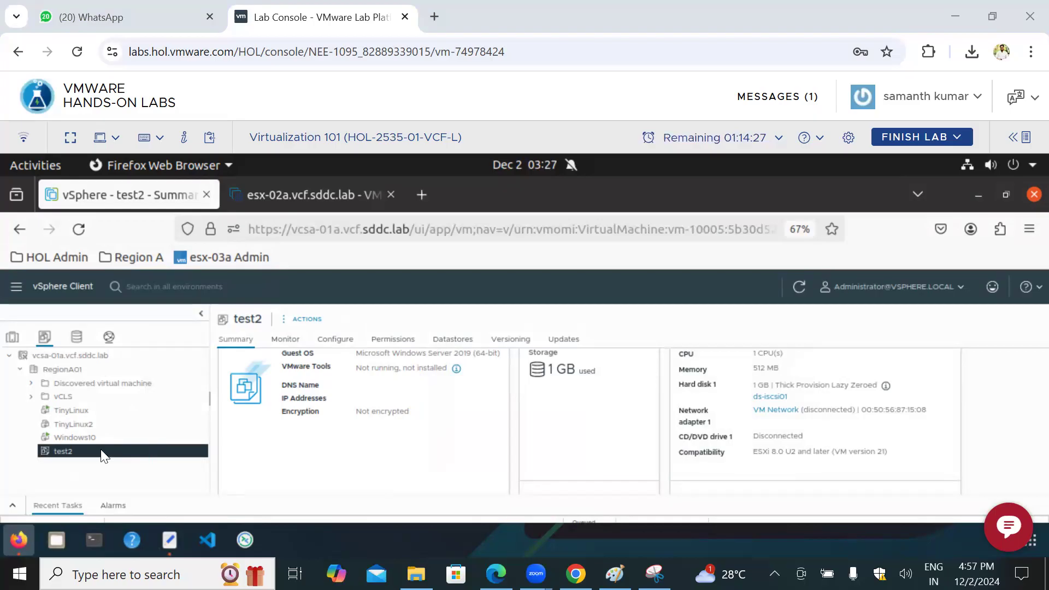
Step: Start deploying a new VM from the test2 template, naming it testfgf and placing it in RegionA01
right_click(82, 451)
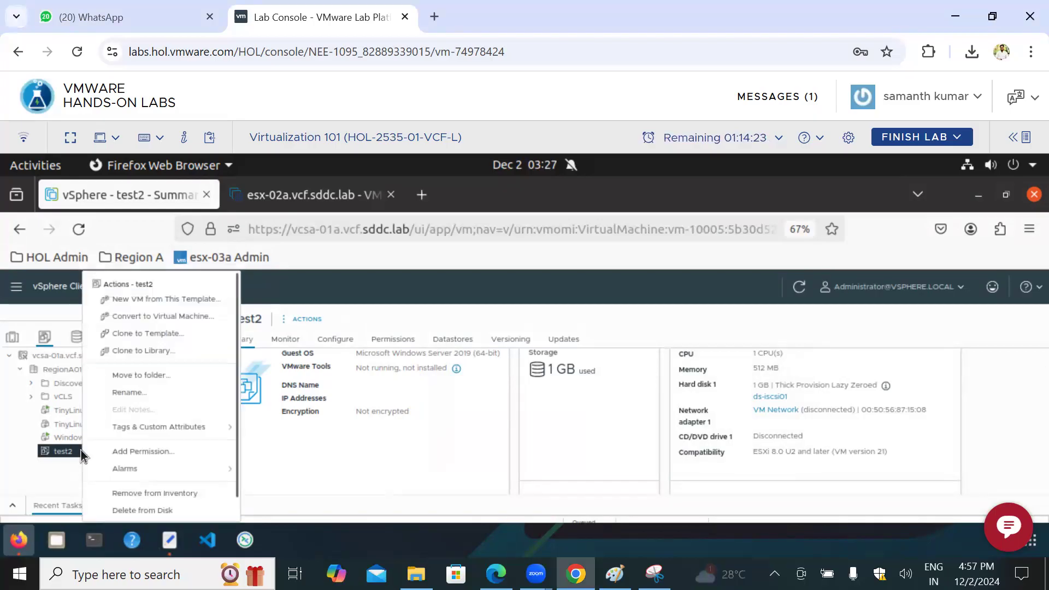
left_click(190, 299)
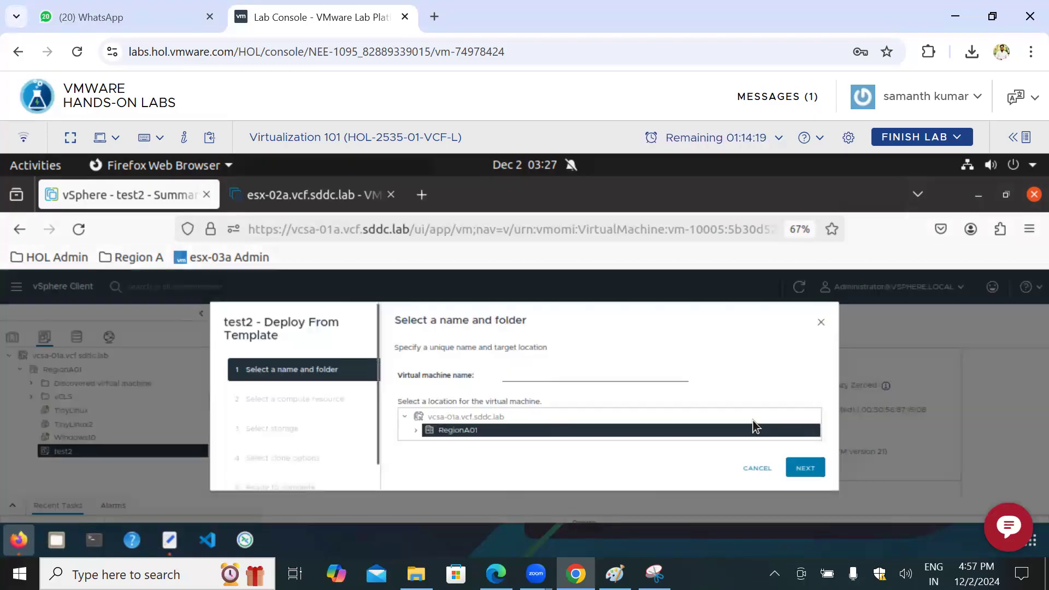
left_click(536, 378)
type("testfgf")
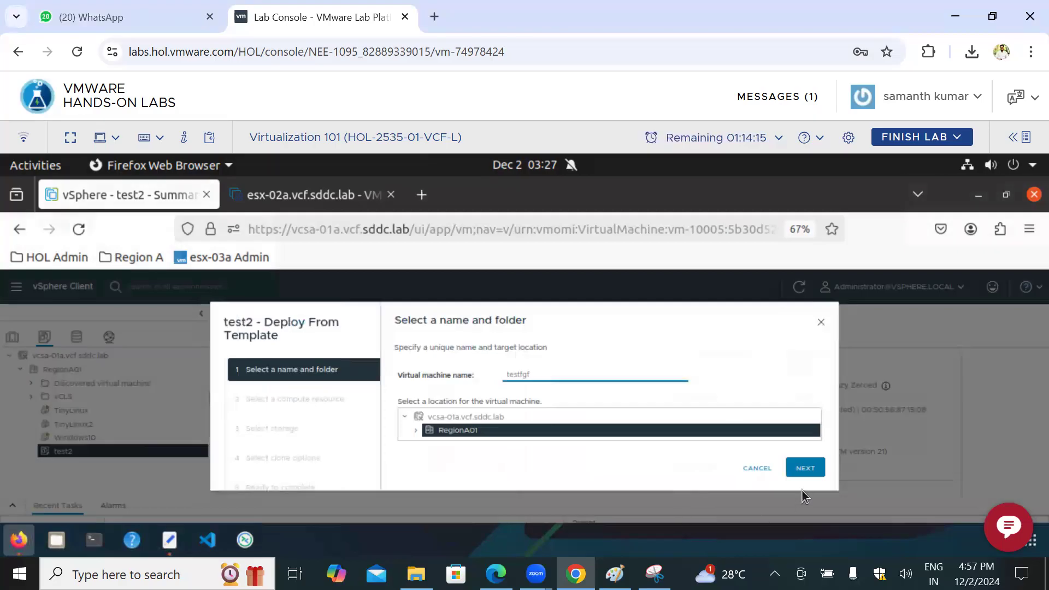
left_click(805, 469)
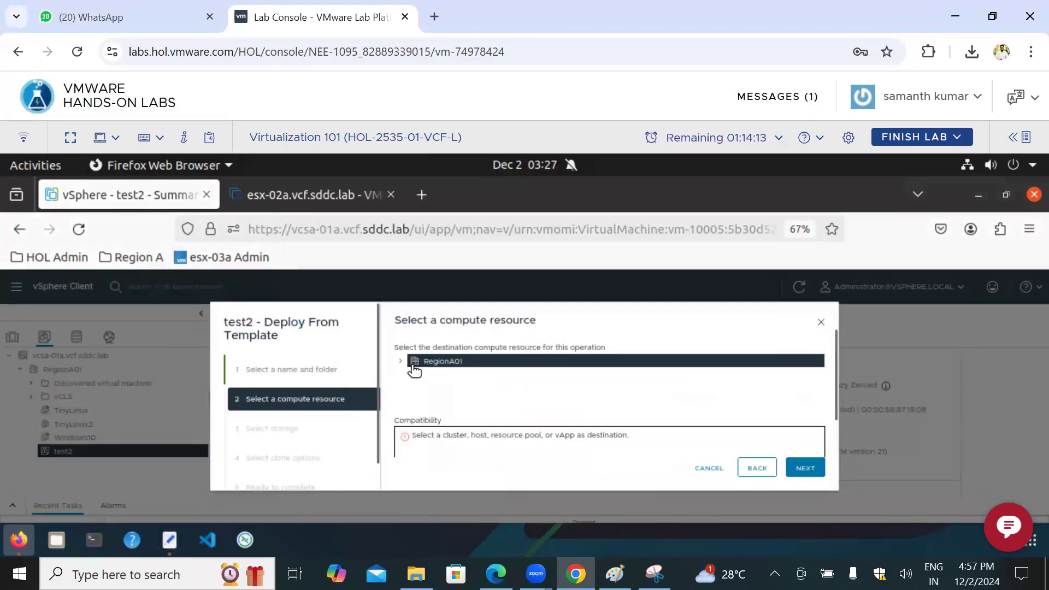
Step: Choose host esx-01a.vcf.sddc.lab in RegionA01-COMP01 as the compute resource and ds-iscsi01 as the storage for the deployment
left_click(401, 363)
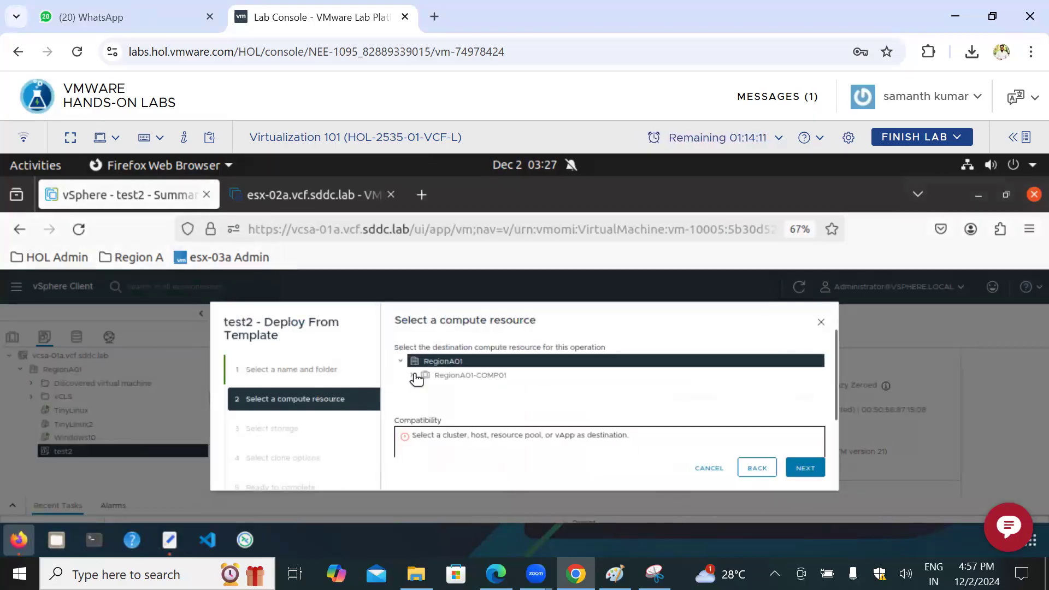
left_click(465, 389)
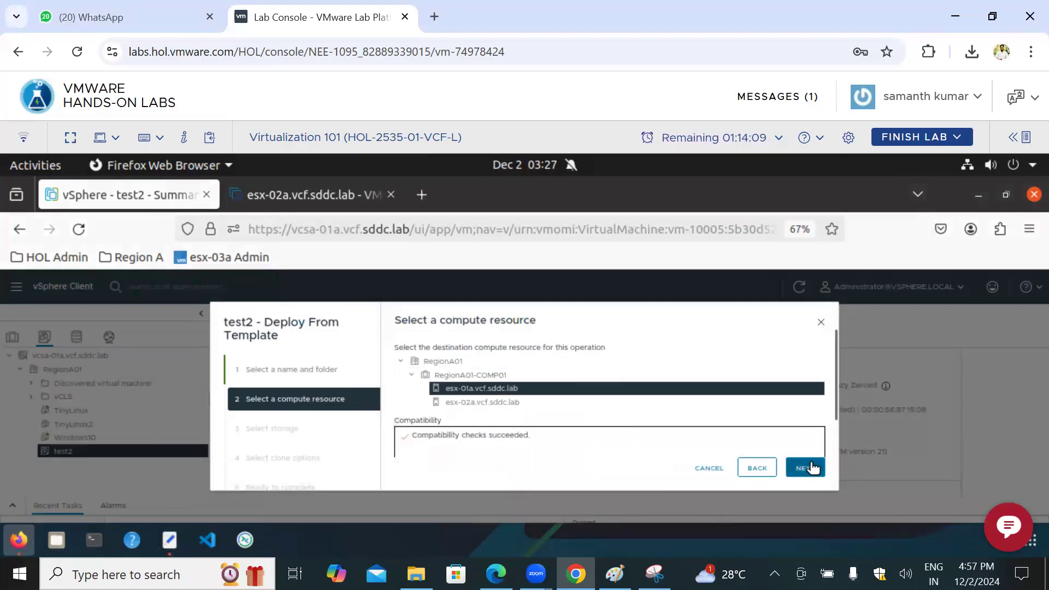
left_click(805, 468)
left_click(461, 393)
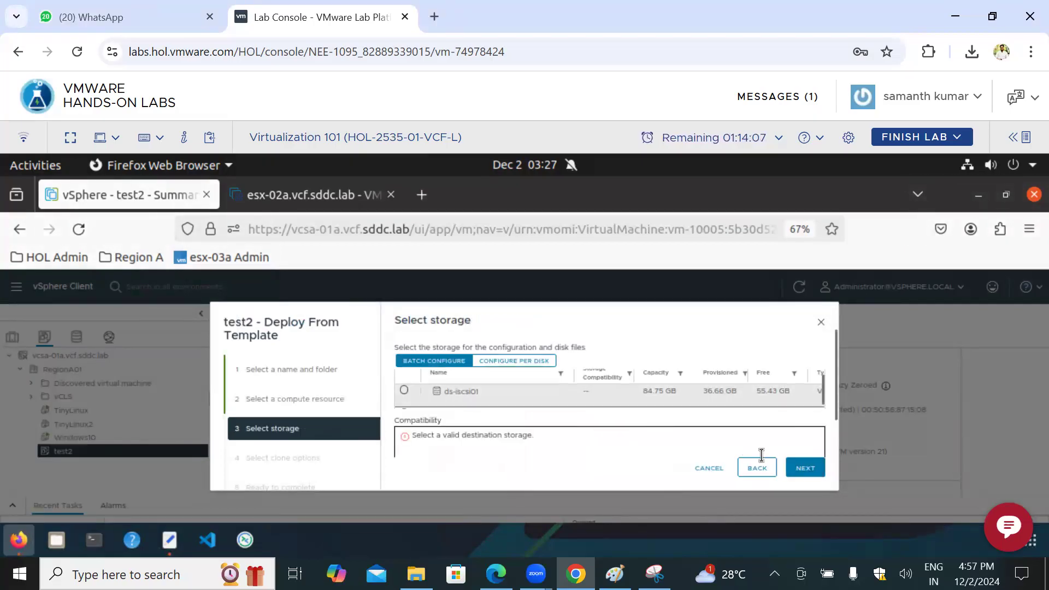
left_click(806, 468)
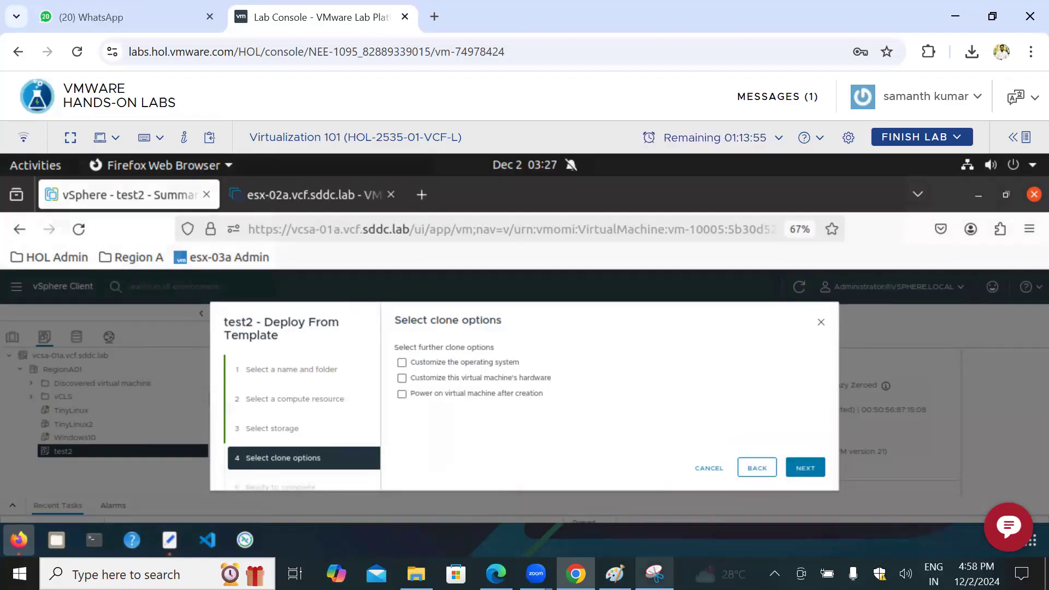
Step: Draw a freehand computer sketch with labels above the wizard, mark the operating system and hardware customization options, and clear the annotations
left_click(655, 574)
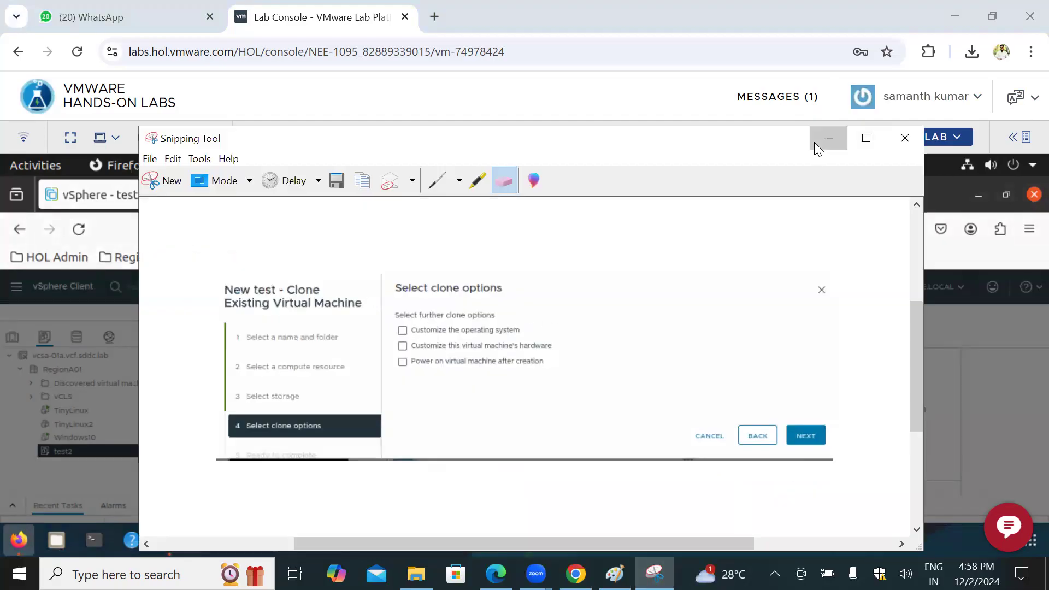
left_click(829, 138)
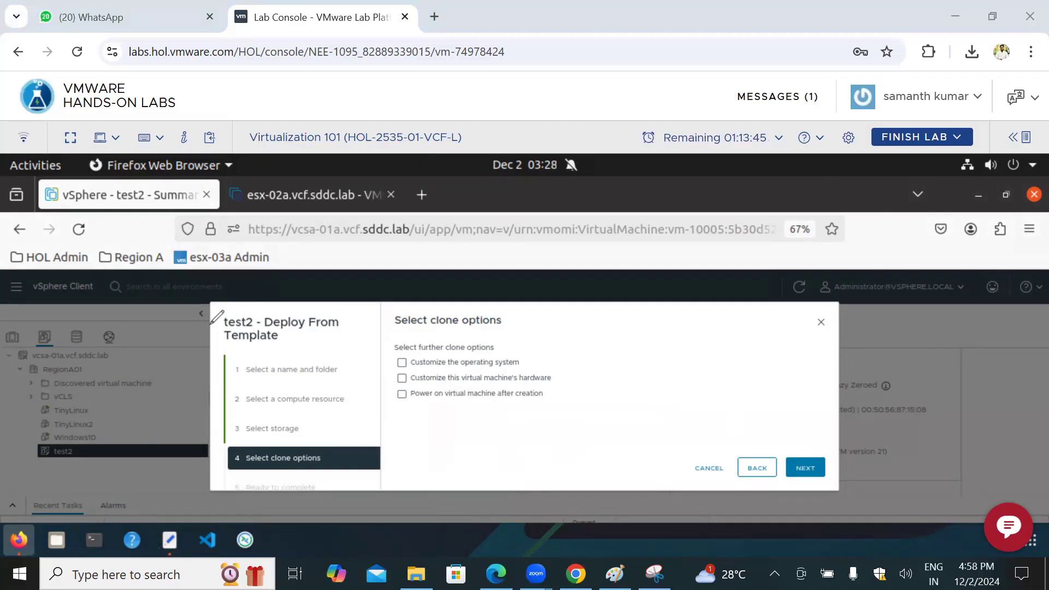
mouse_move(475, 248)
left_mouse_down()
mouse_move(481, 279)
mouse_move(494, 249)
mouse_move(525, 261)
mouse_move(489, 290)
mouse_move(538, 272)
left_mouse_up()
left_click_drag(509, 311, 532, 294)
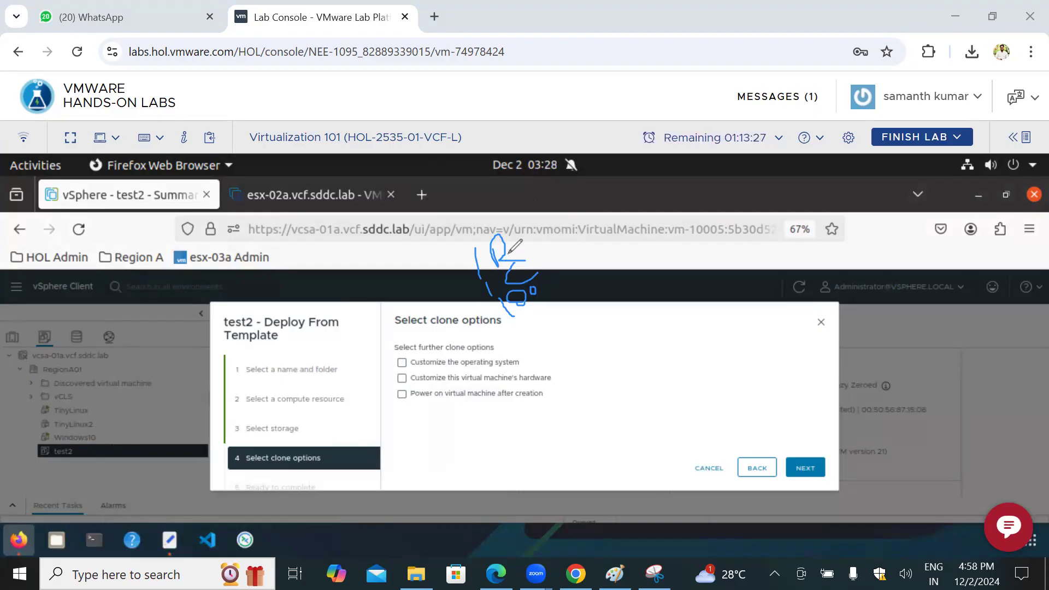
mouse_move(510, 239)
left_mouse_down()
mouse_move(544, 224)
mouse_move(574, 235)
left_mouse_up()
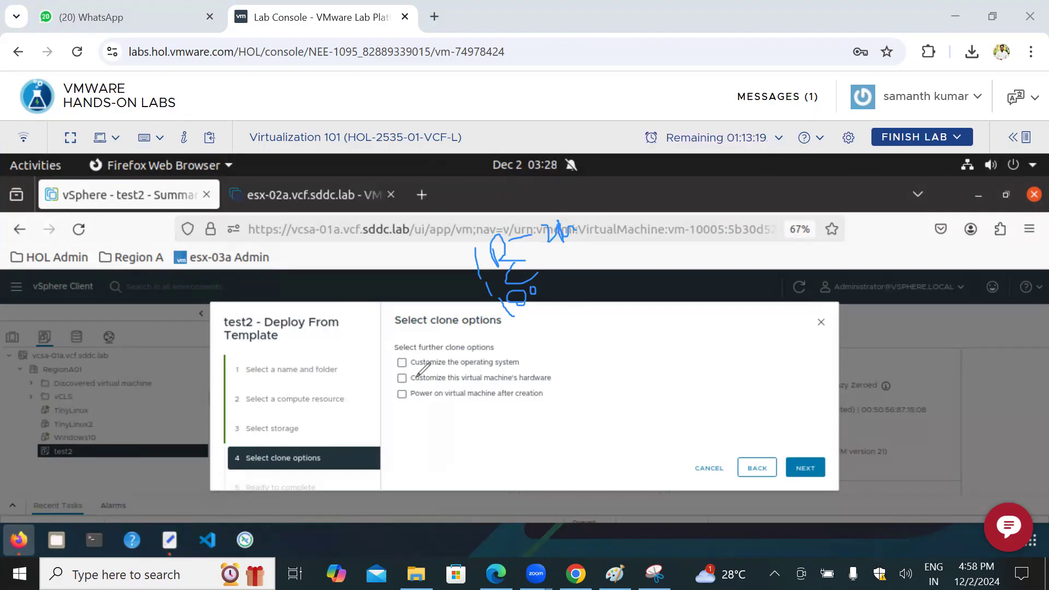
left_click_drag(394, 376, 420, 372)
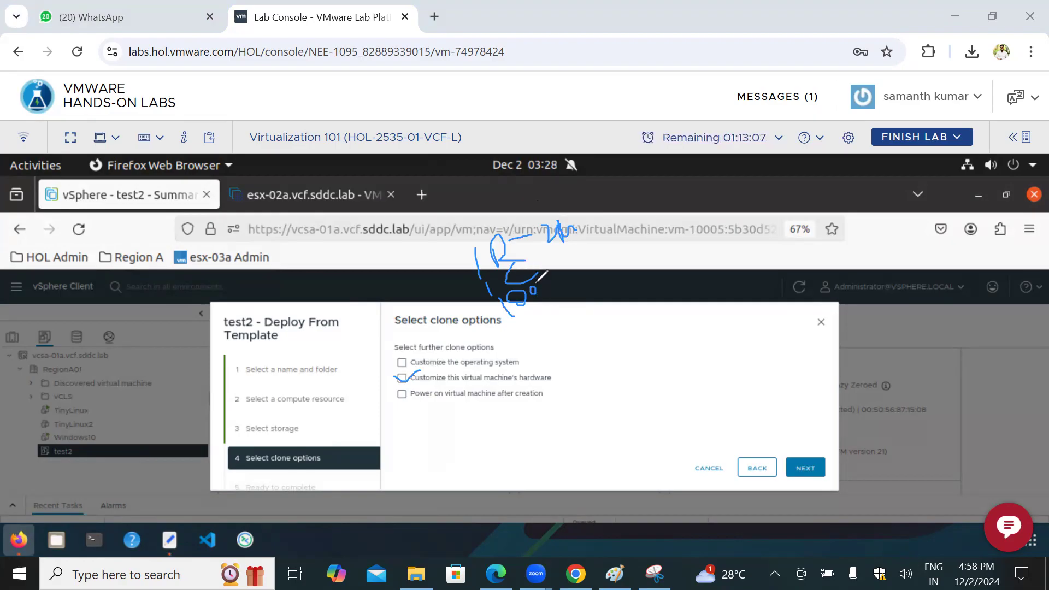
left_click_drag(134, 419, 146, 435)
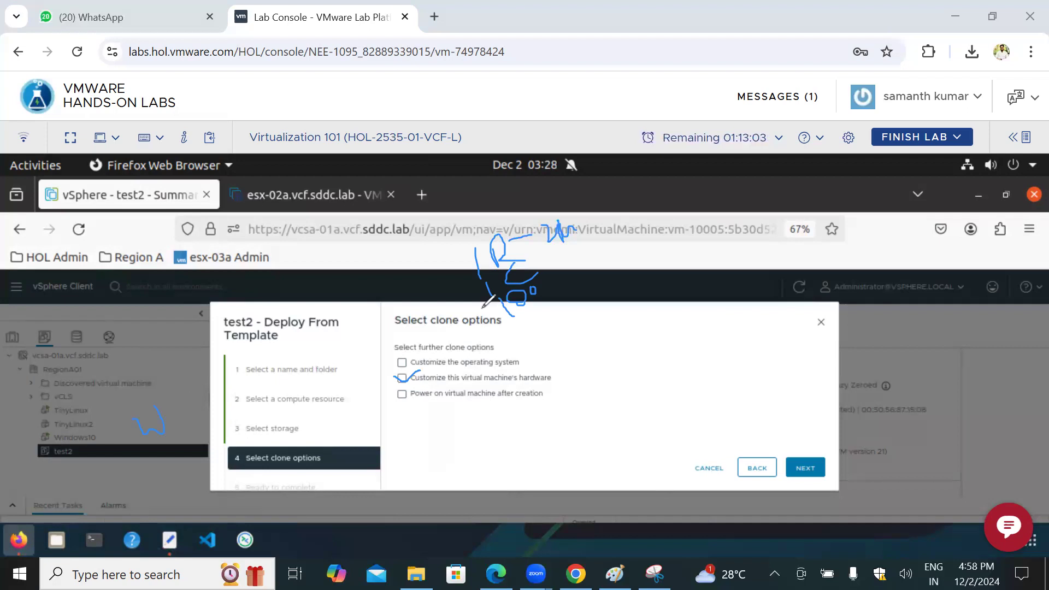
mouse_move(494, 224)
left_mouse_down()
mouse_move(475, 287)
mouse_move(549, 258)
mouse_move(541, 263)
mouse_move(594, 282)
left_mouse_up()
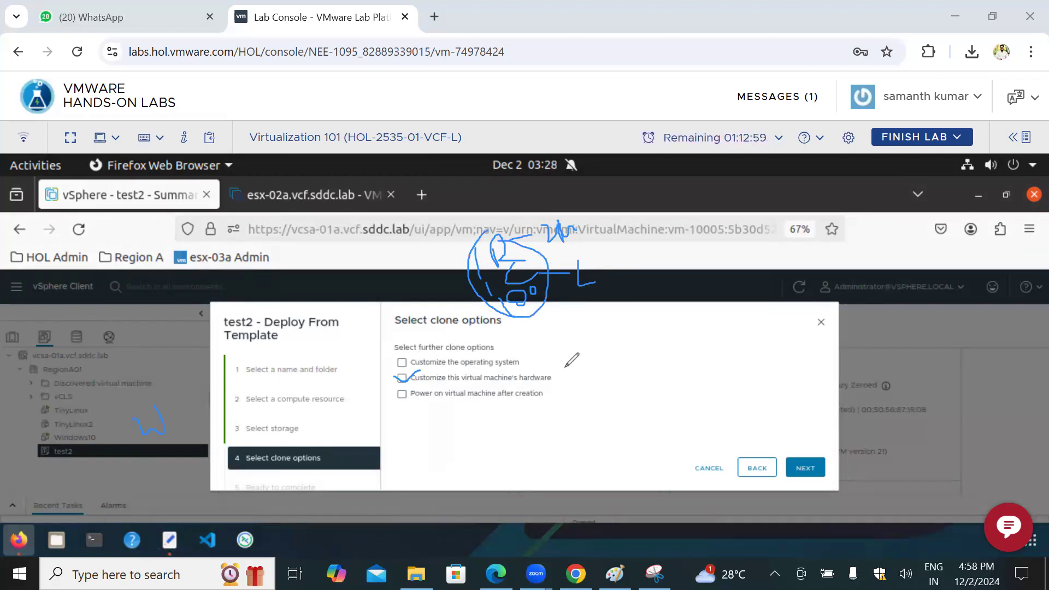
left_click_drag(391, 363, 421, 361)
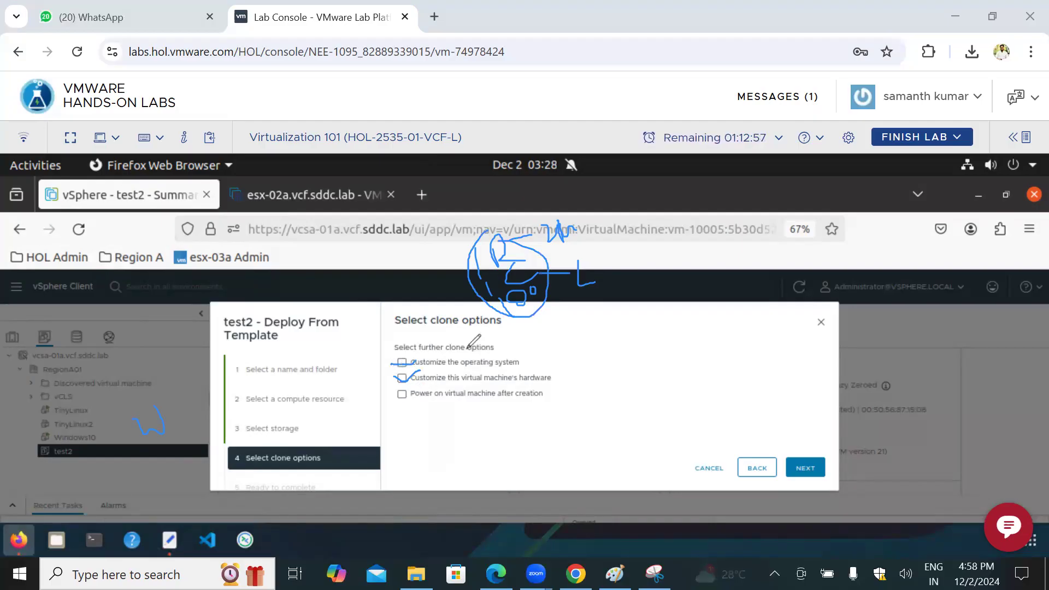
mouse_move(508, 233)
left_mouse_down()
mouse_move(470, 263)
mouse_move(514, 316)
mouse_move(504, 250)
left_mouse_up()
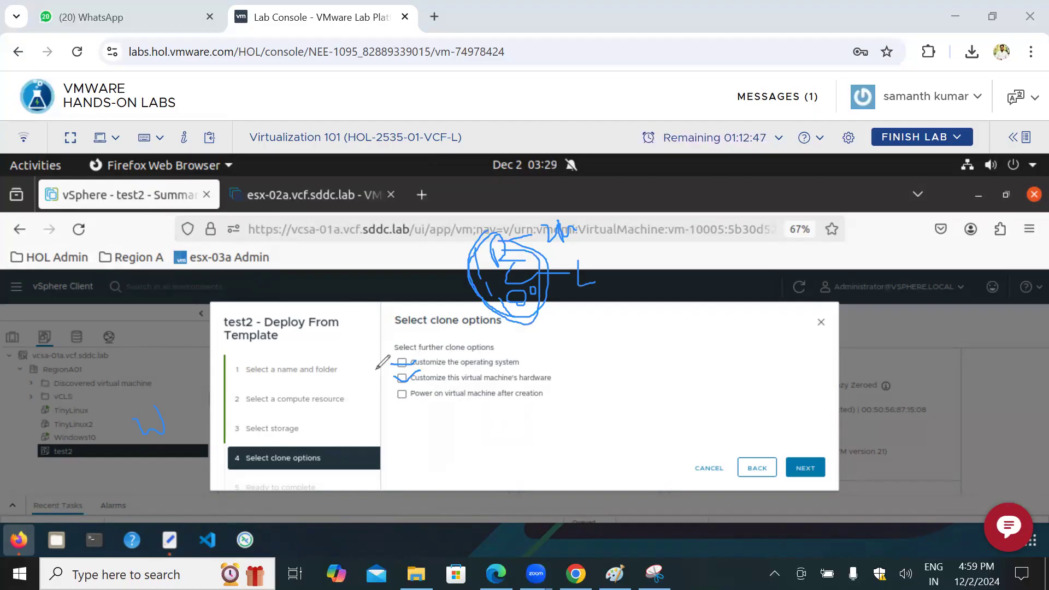
key("Escape")
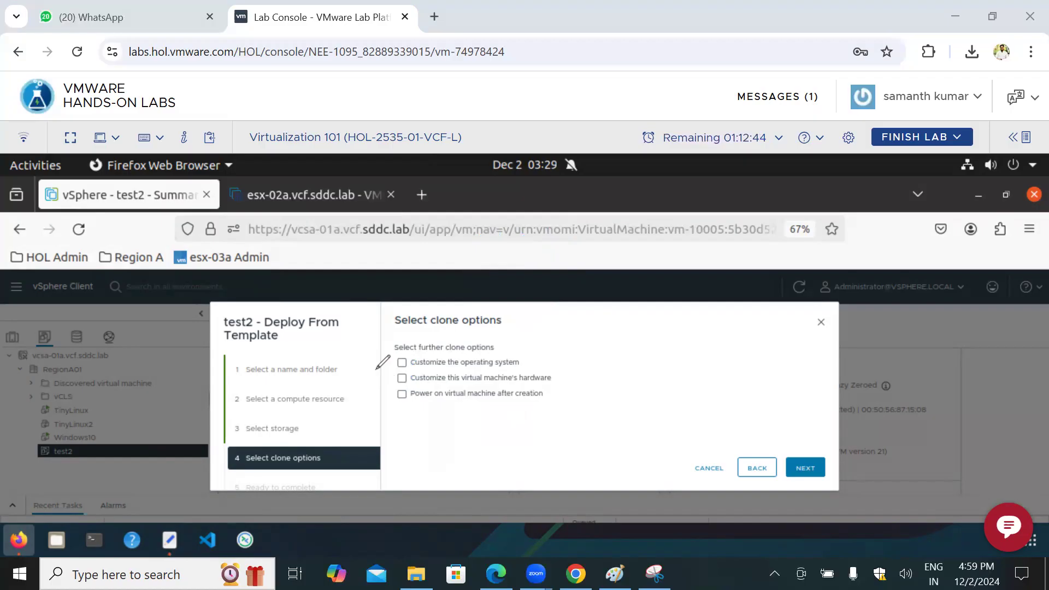
Step: Enable operating system customization, view the guest OS customization page, and return to the clone options
left_click(401, 363)
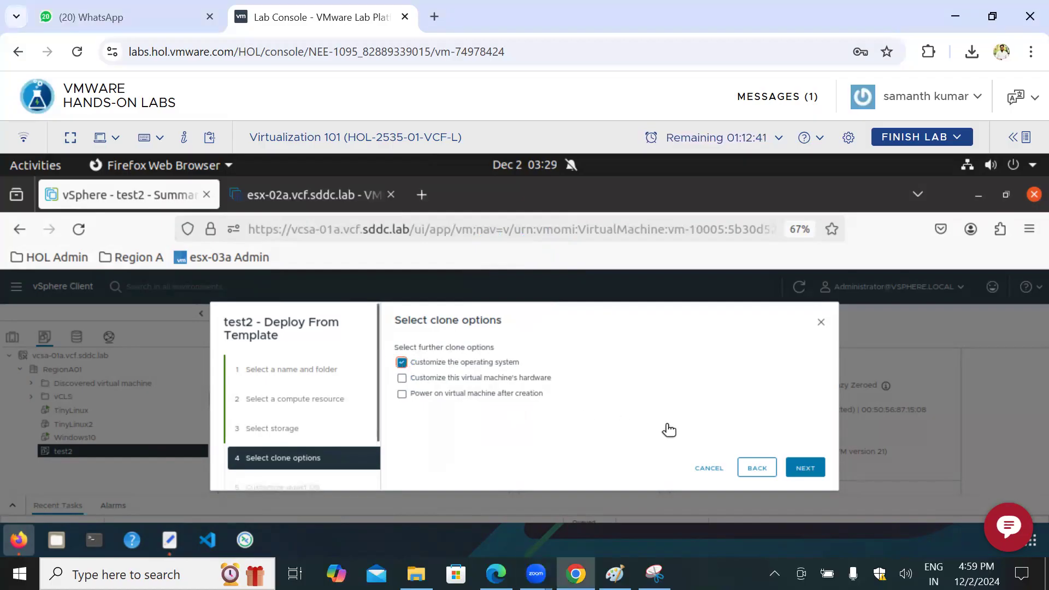
left_click(809, 470)
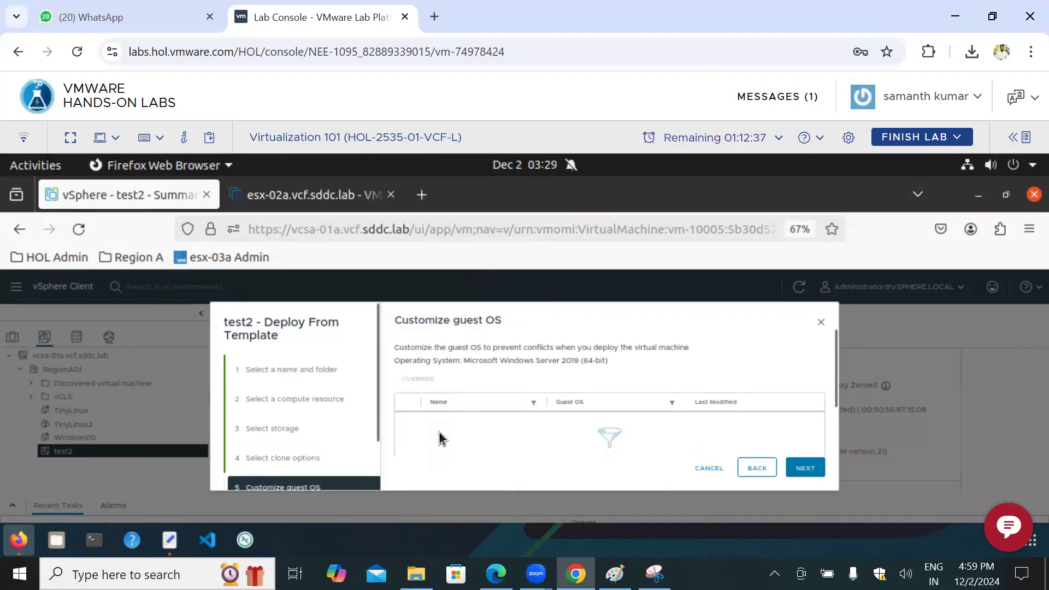
left_click(757, 469)
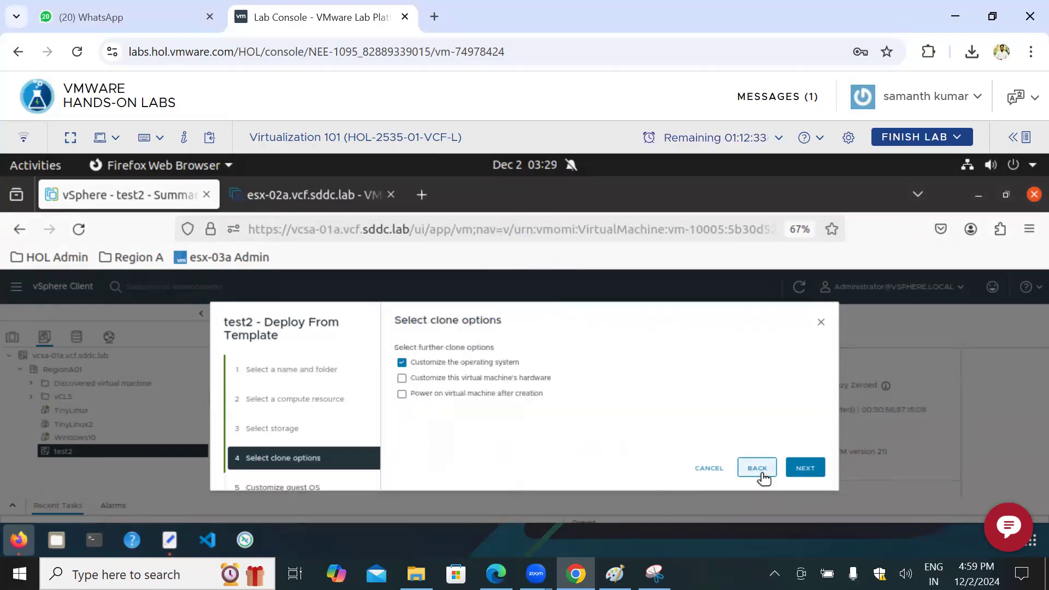
Step: Enable customization of the virtual machine's hardware, examine the CPU, memory and disk settings, and return to the clone options
left_click(403, 379)
left_click(807, 468)
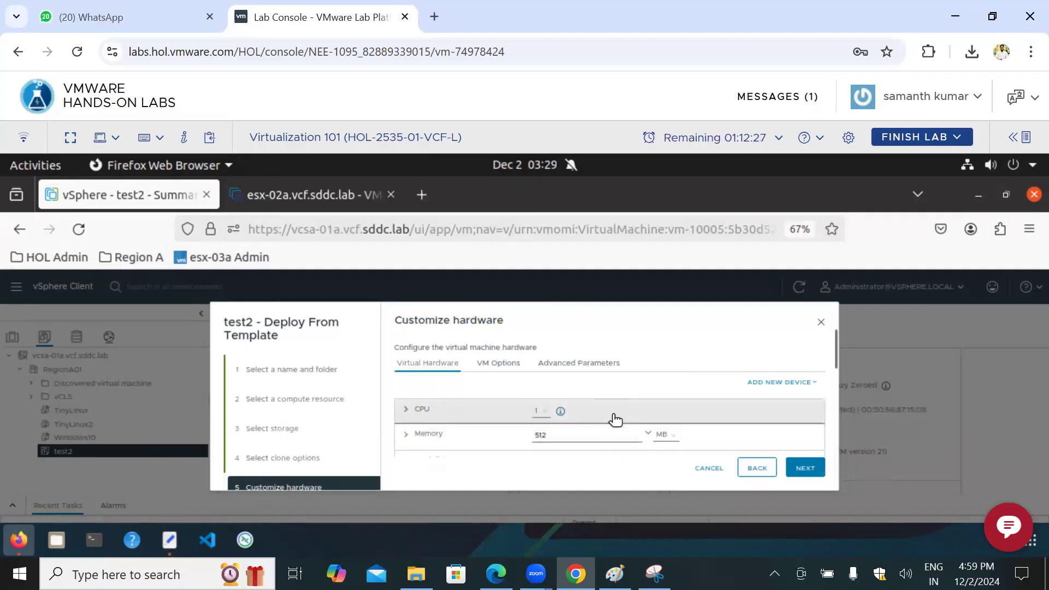
scroll(606, 402, "down", 2)
scroll(607, 396, "down", 3)
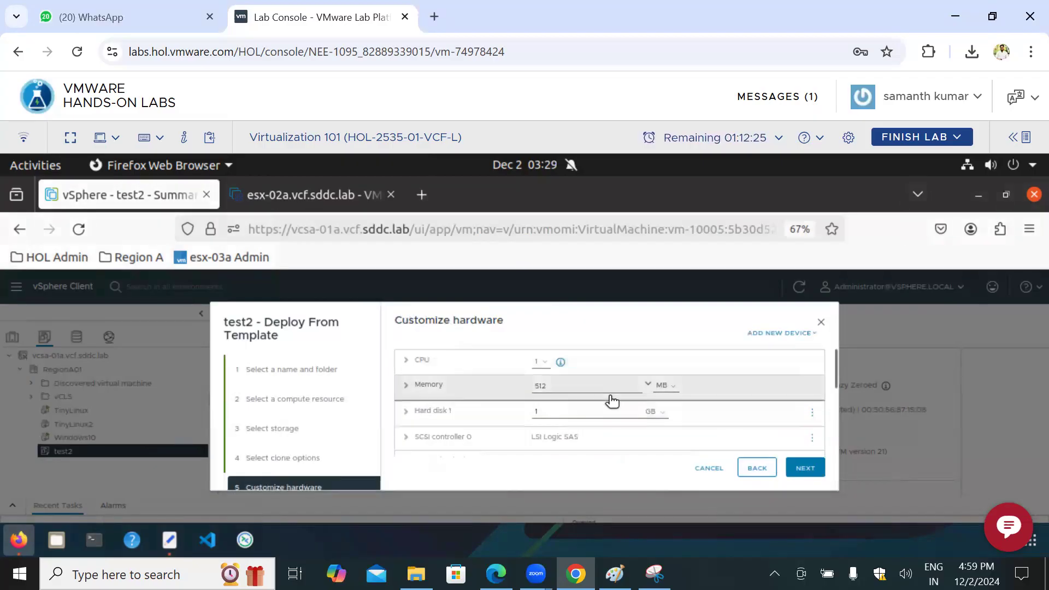
left_click(758, 469)
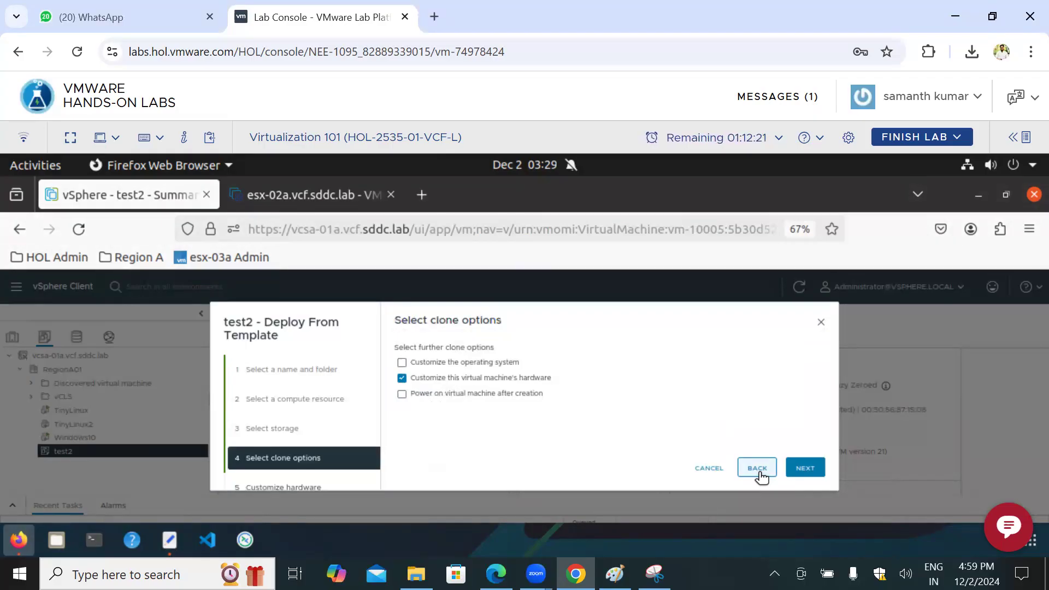
Step: Leave only powering on the virtual machine after creation selected in the clone options, and switch to the VM request notes in Paint
left_click(402, 394)
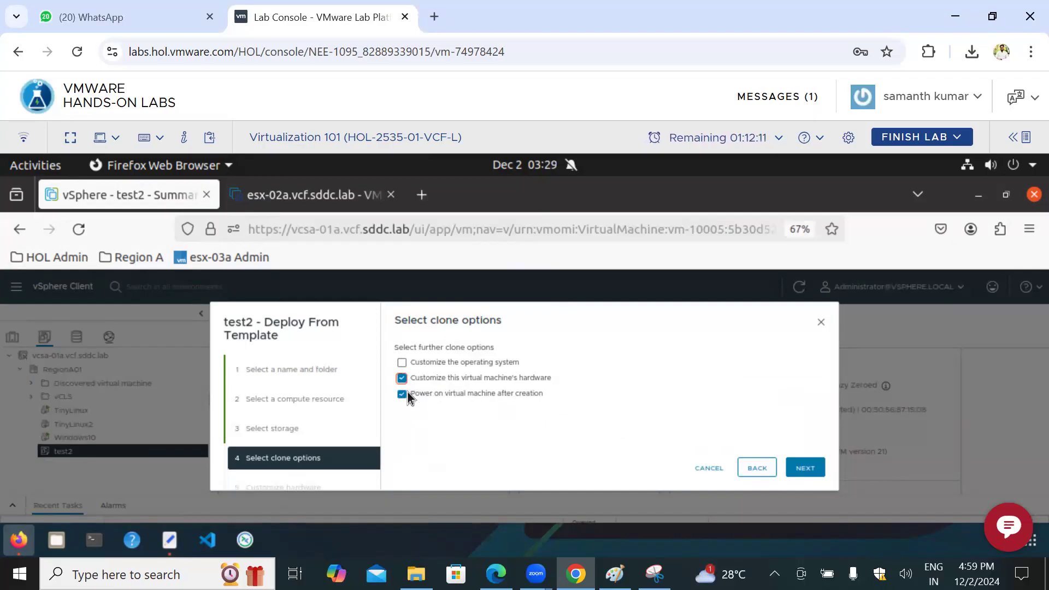
left_click(402, 378)
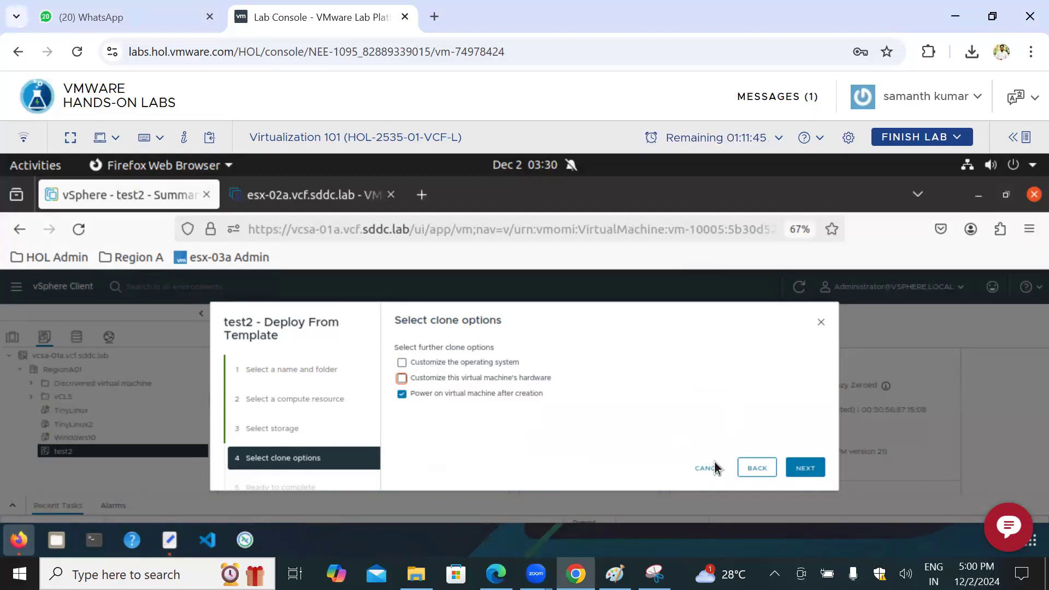
left_click(615, 574)
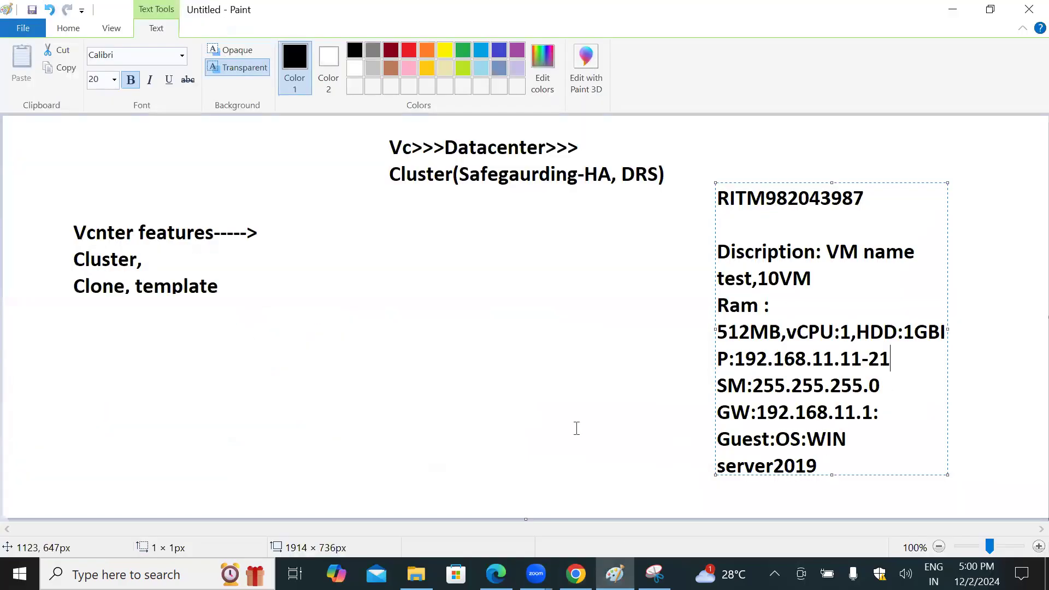
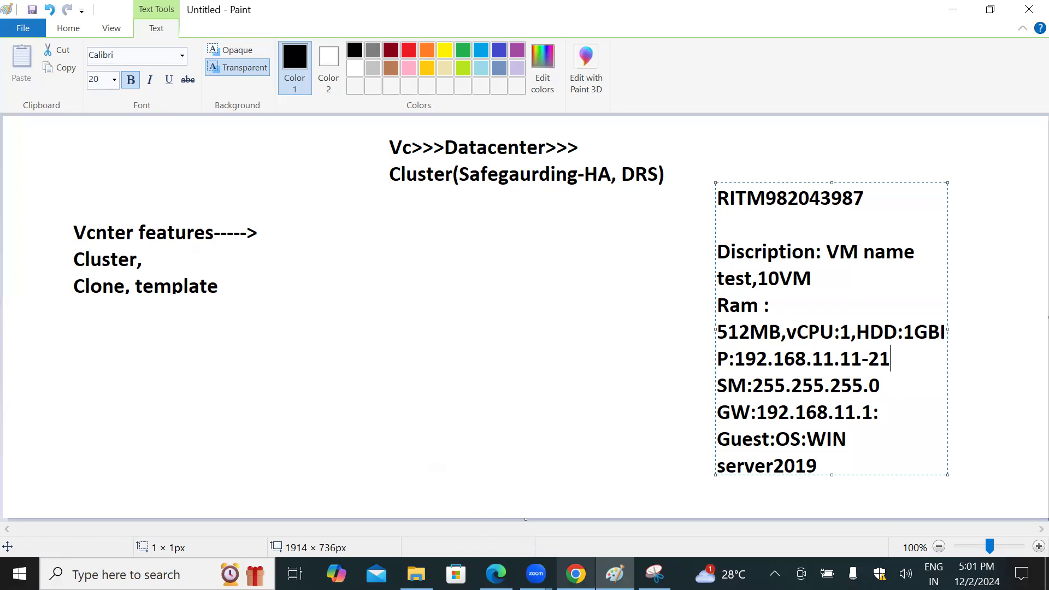
Step: Switch to the vSphere Client in Chrome, browse the files of the ds-iscsi01 datastore, and open the test2 folder
left_click(581, 566)
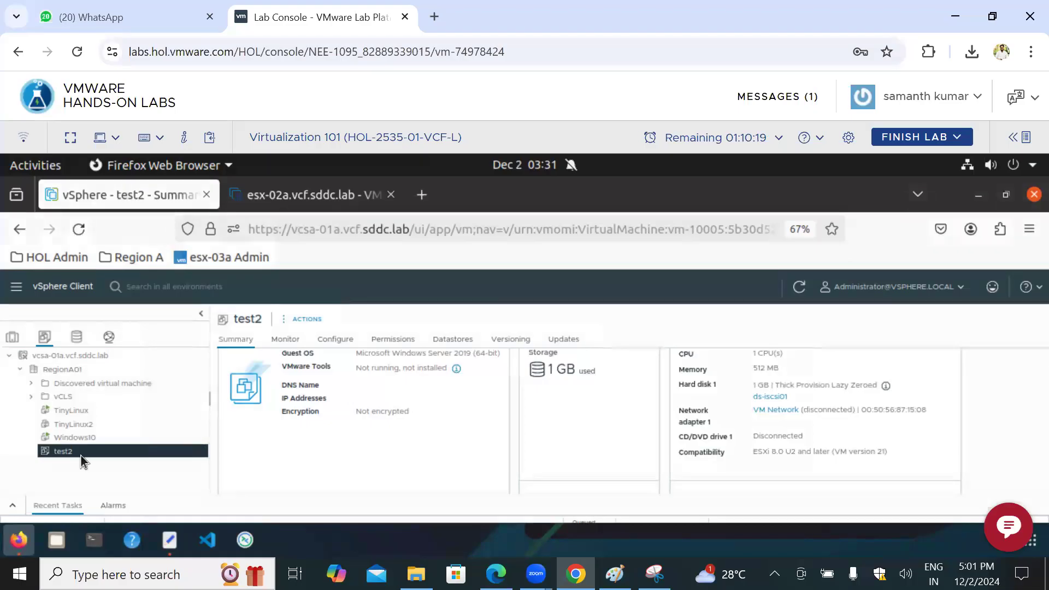
left_click(76, 338)
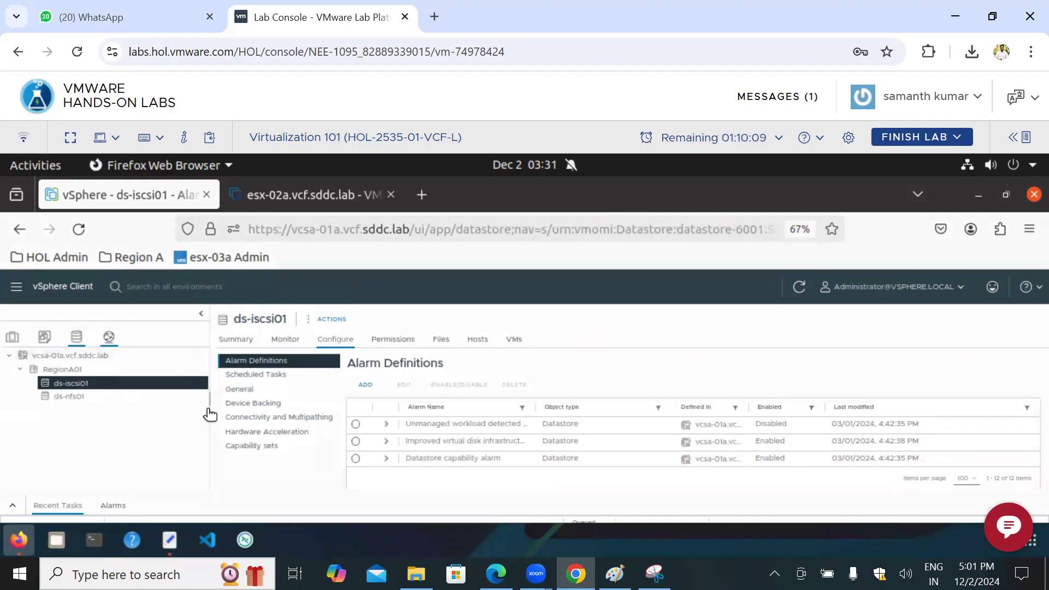
right_click(82, 386)
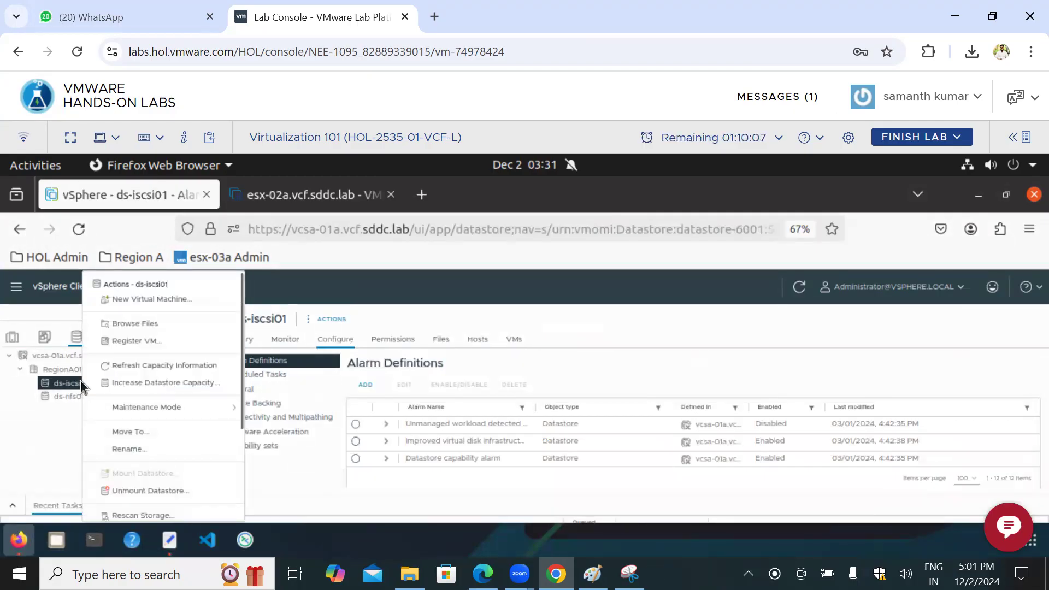
left_click(135, 324)
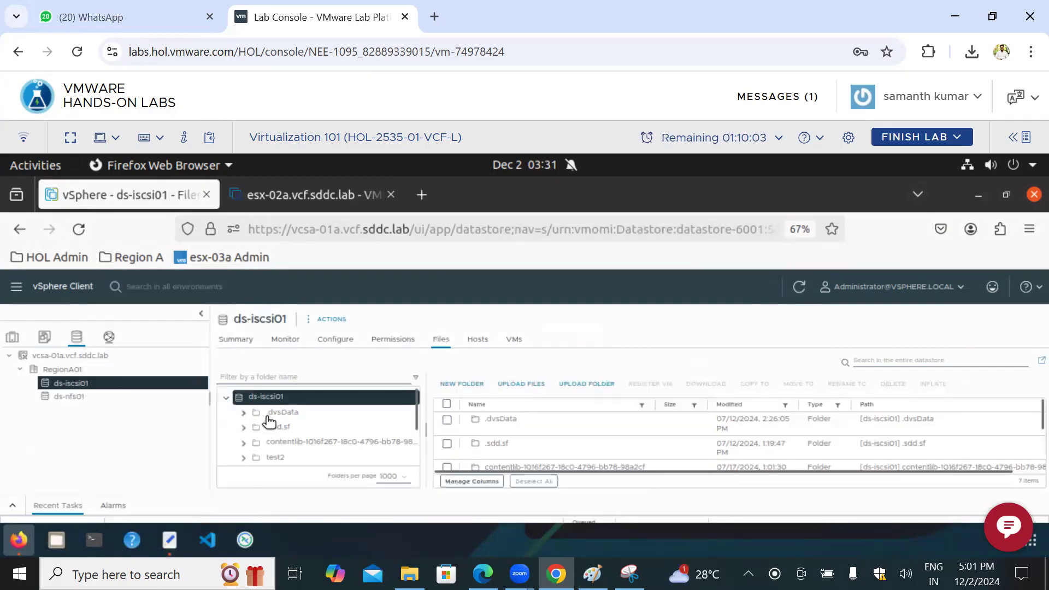
scroll(317, 432, "down", 3)
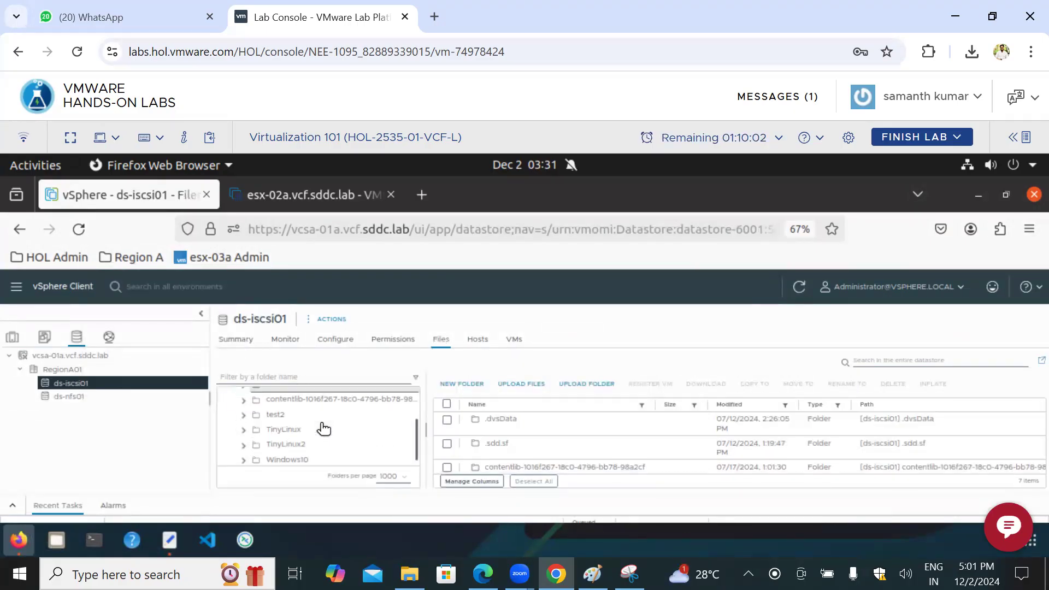
left_click(282, 438)
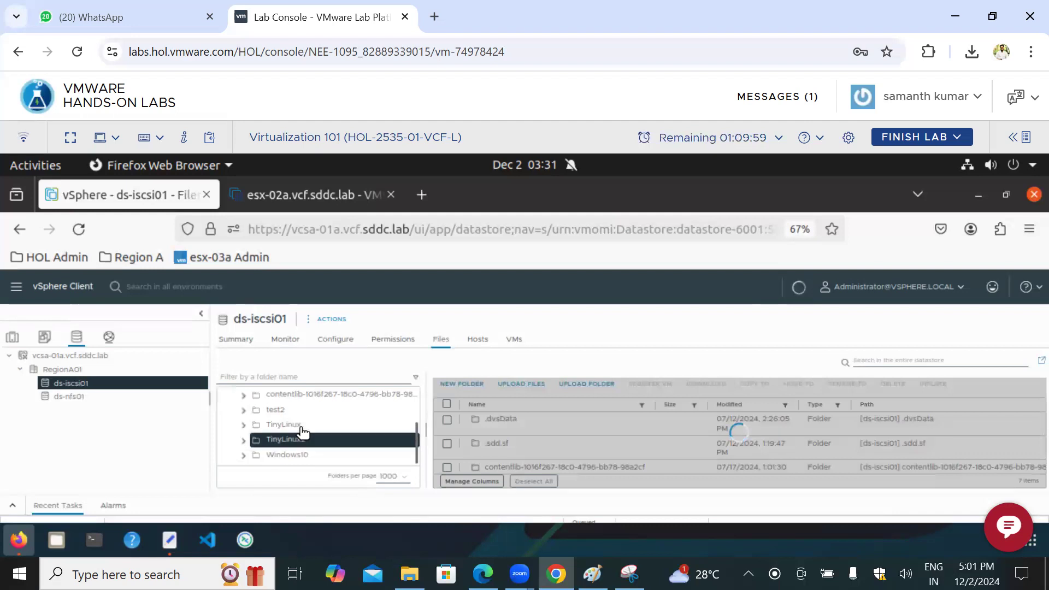
left_click(302, 429)
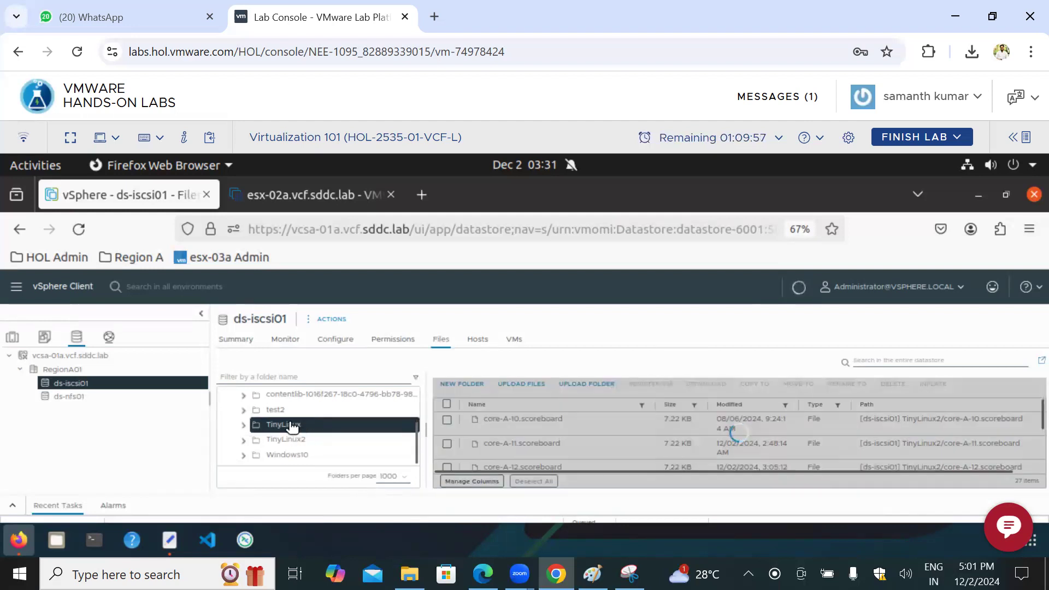
left_click(283, 413)
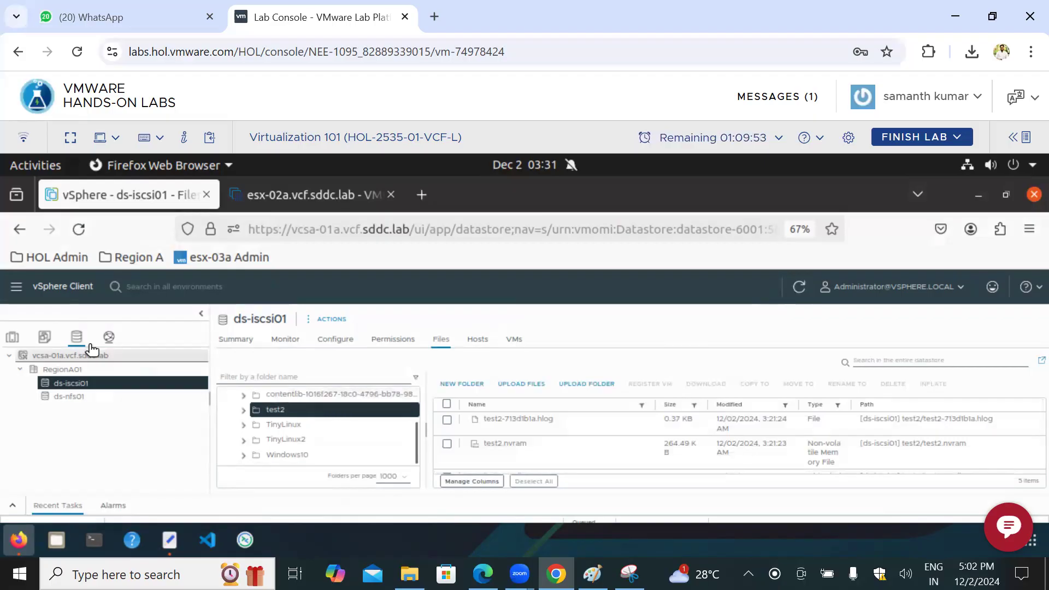
Step: Return to the VM inventory and view the summaries of TinyLinux, TinyLinux2, Windows10 and the test2 template
left_click(44, 337)
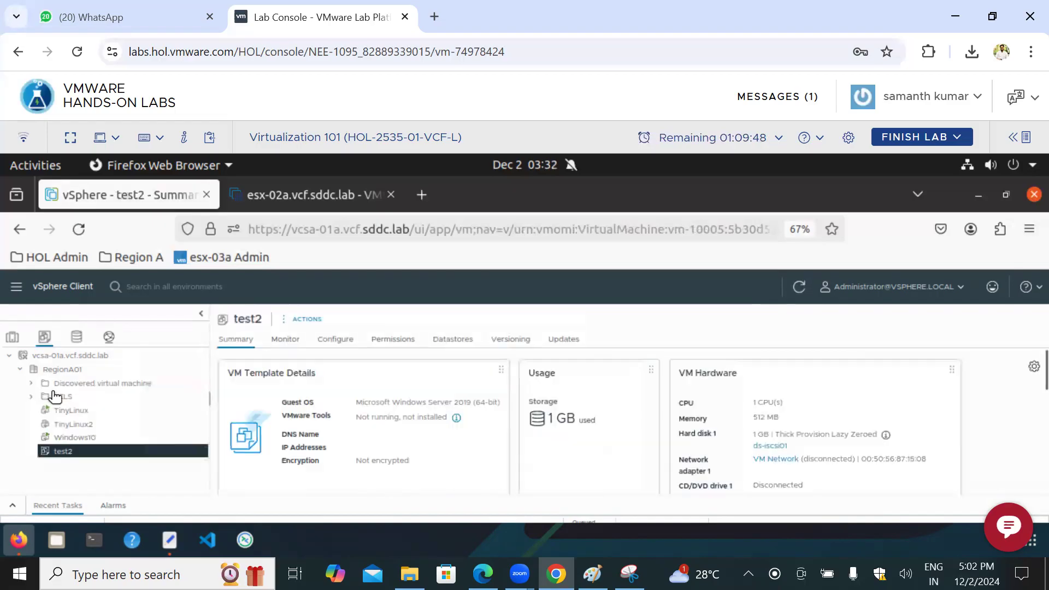
left_click(79, 411)
left_click(86, 426)
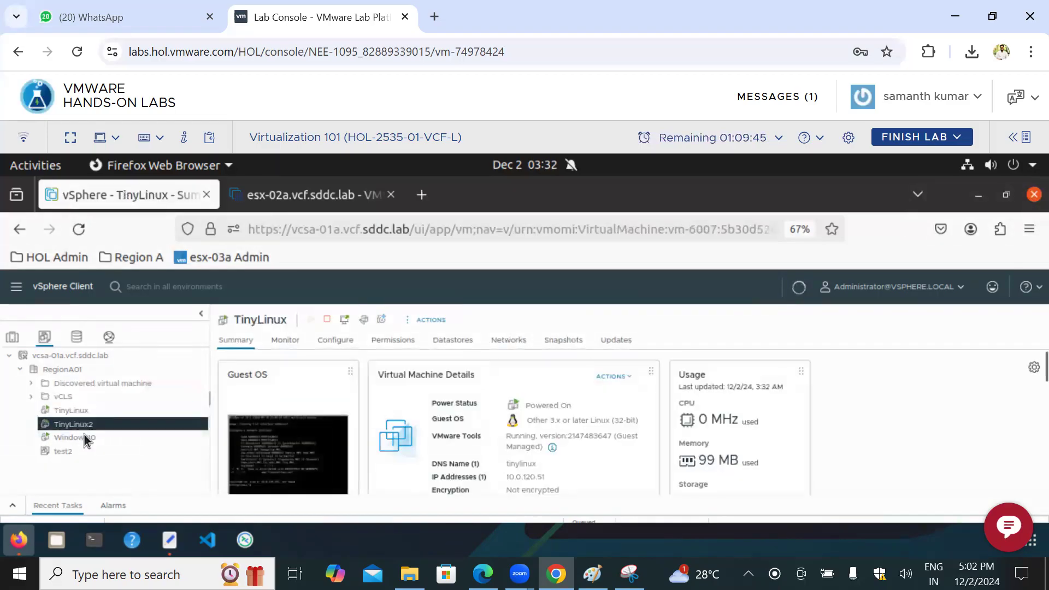
left_click(87, 440)
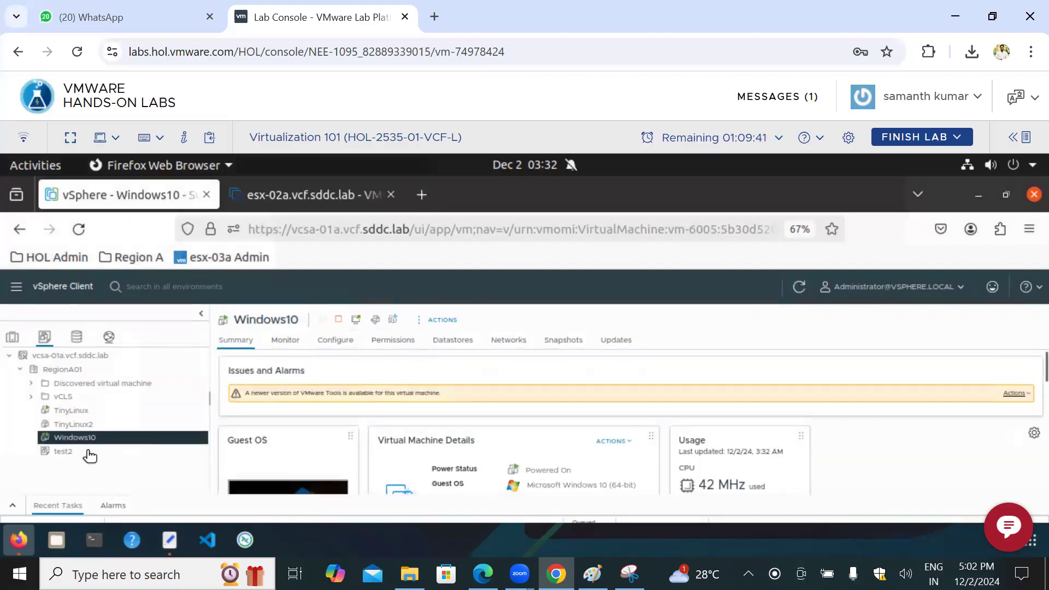
left_click(88, 454)
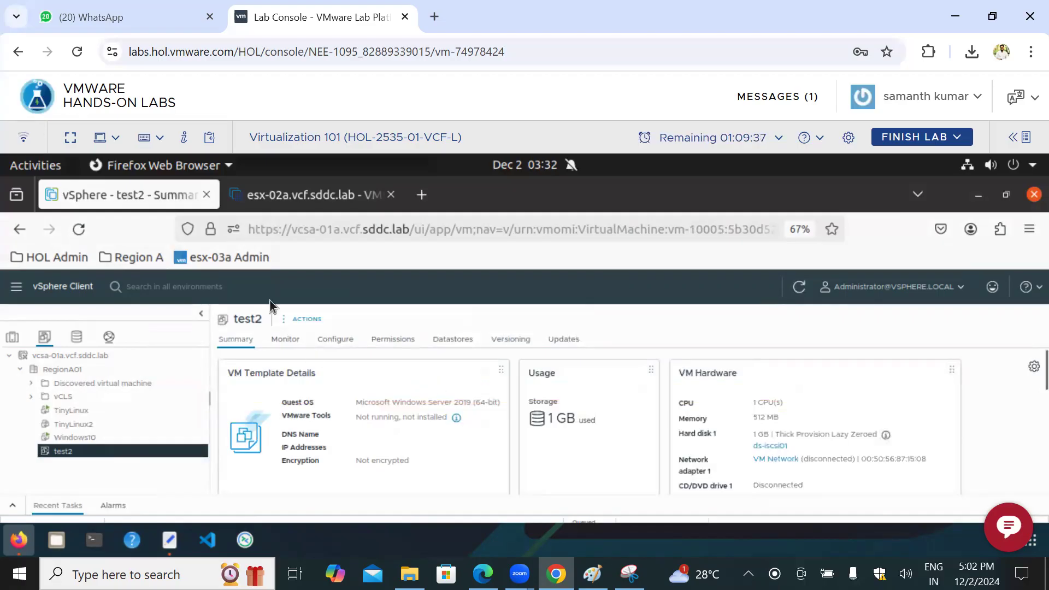
Step: Open the Windows10 folder on the ds-iscsi01 datastore and examine its log, scoreboard and VM configuration files
left_click(77, 335)
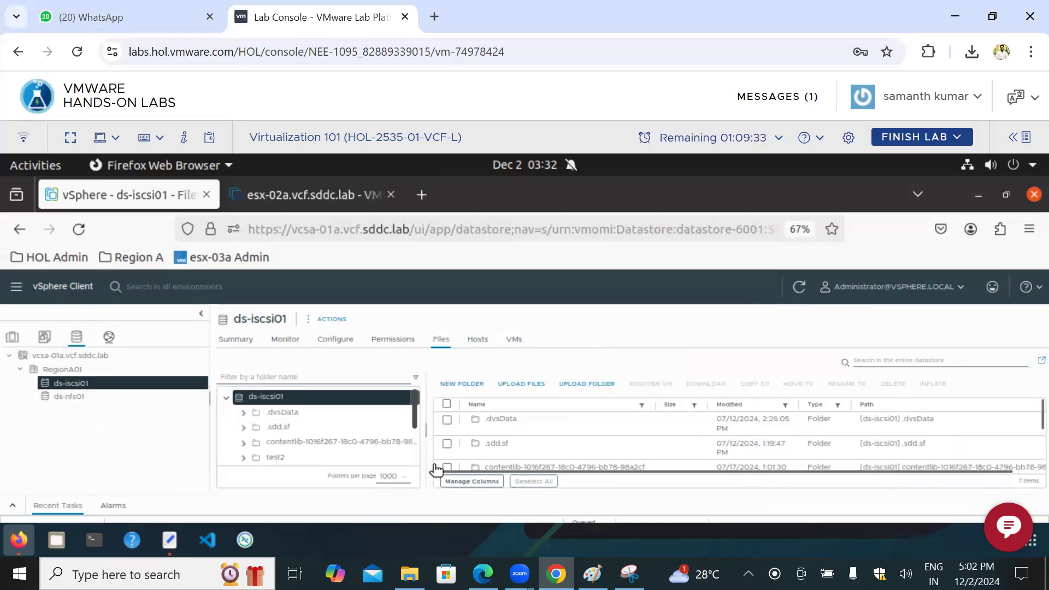
scroll(356, 439, "down", 2)
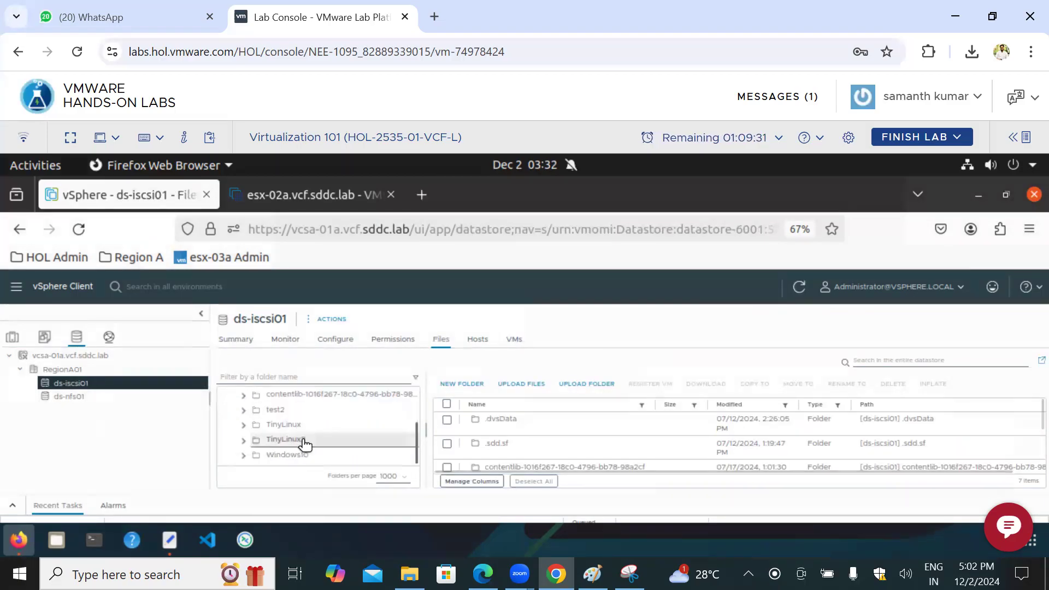
left_click(346, 454)
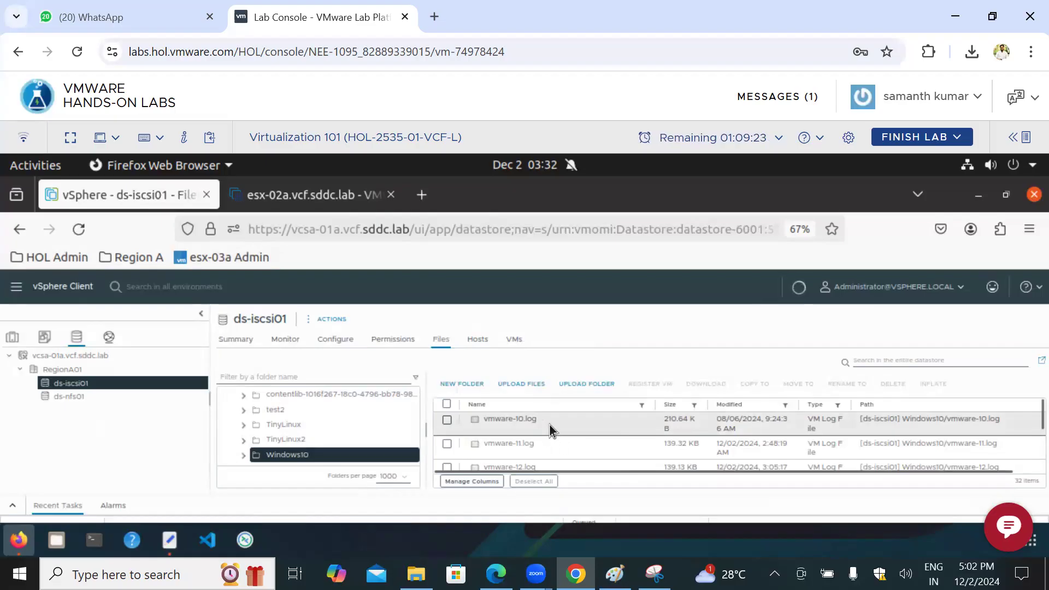
scroll(557, 435, "down", 2)
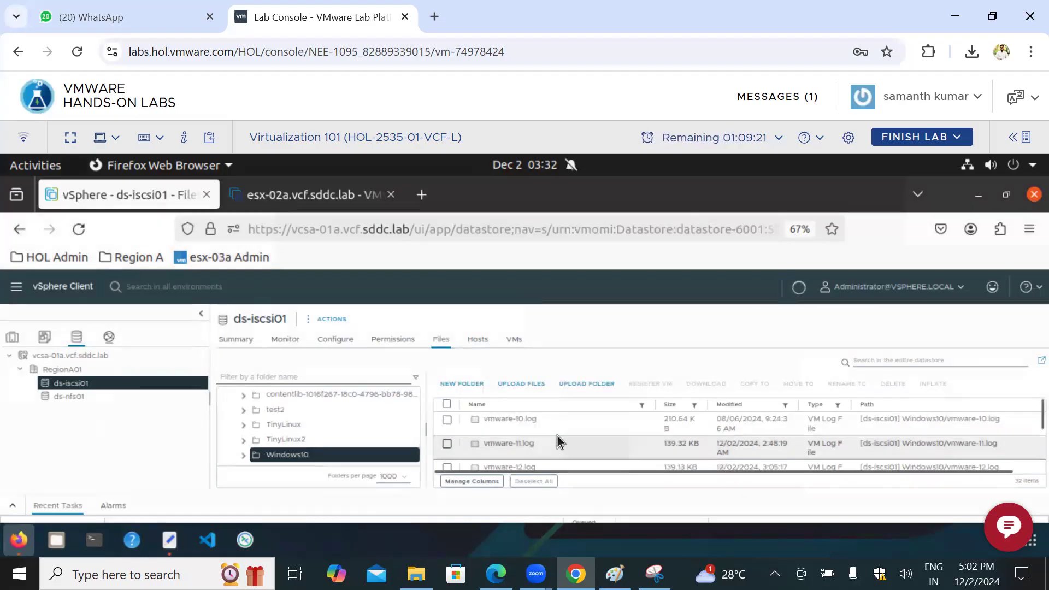
scroll(558, 436, "down", 3)
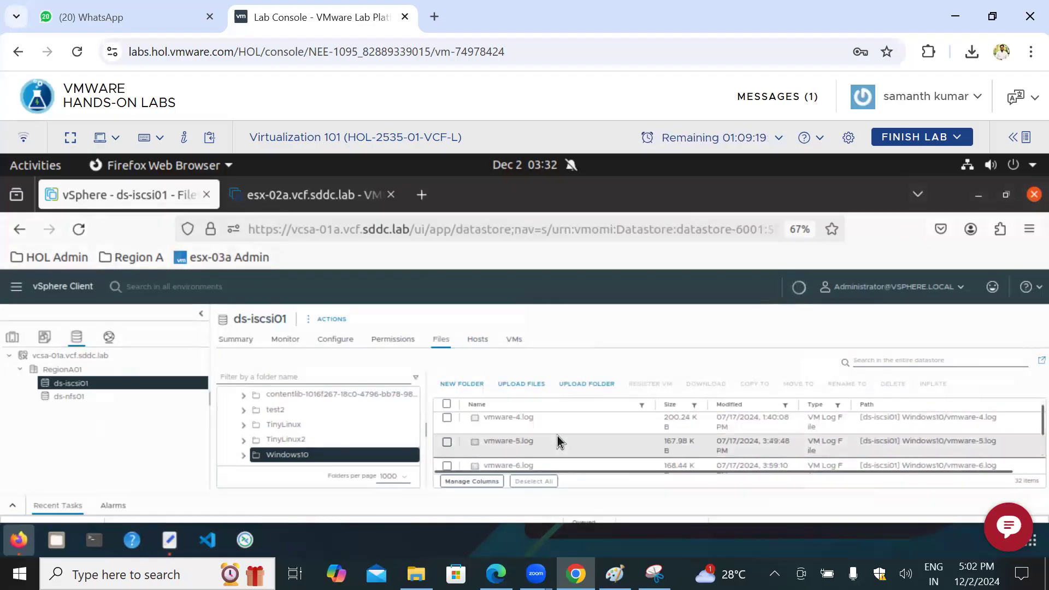
scroll(558, 436, "down", 2)
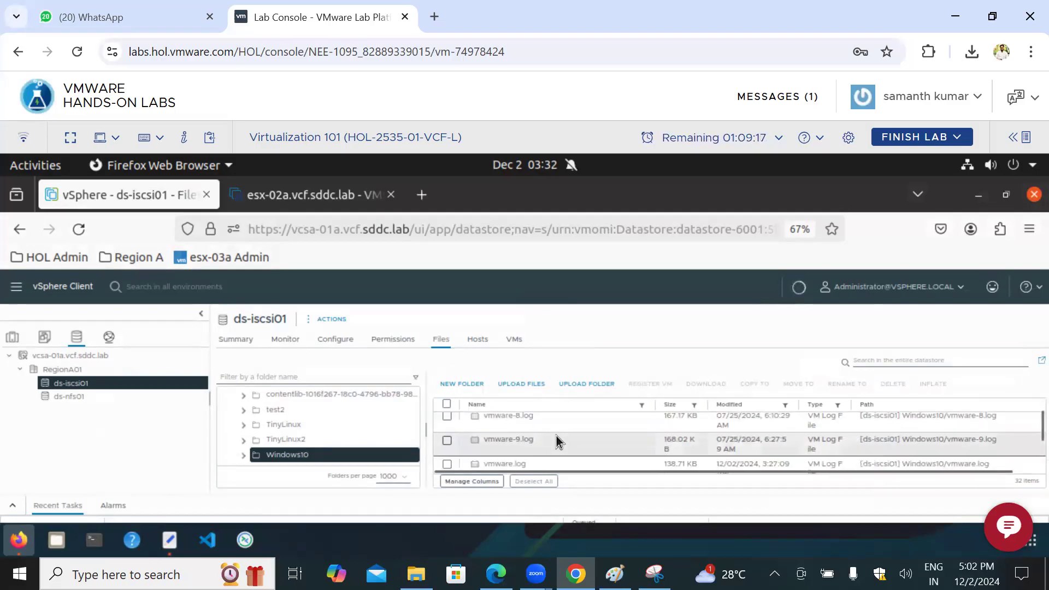
scroll(557, 437, "down", 2)
scroll(557, 437, "down", 3)
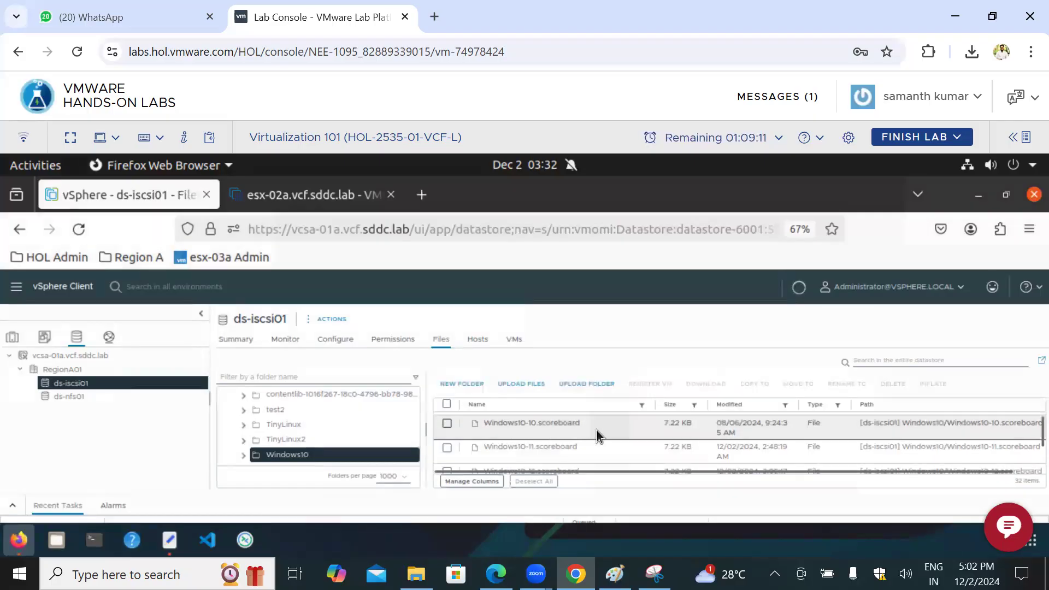
scroll(596, 431, "down", 3)
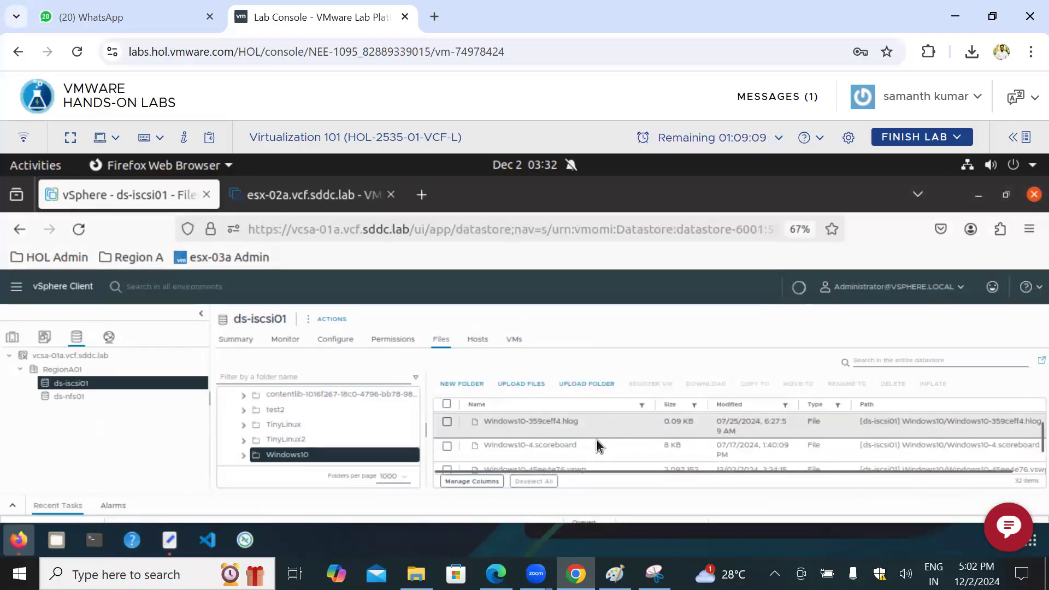
scroll(598, 434, "down", 3)
scroll(617, 438, "down", 3)
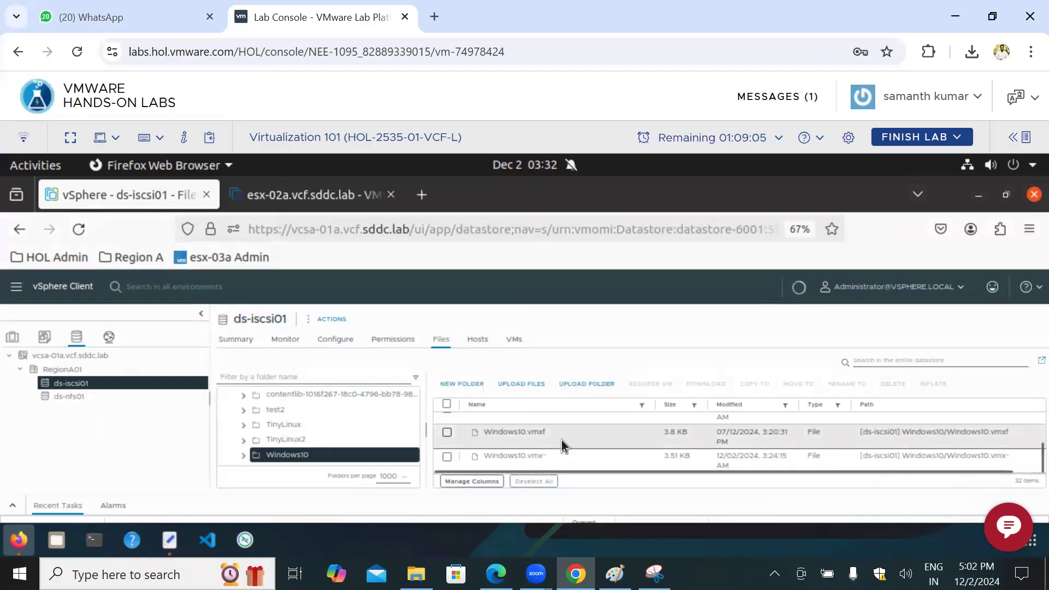
scroll(561, 441, "down", 1)
scroll(575, 452, "down", 1)
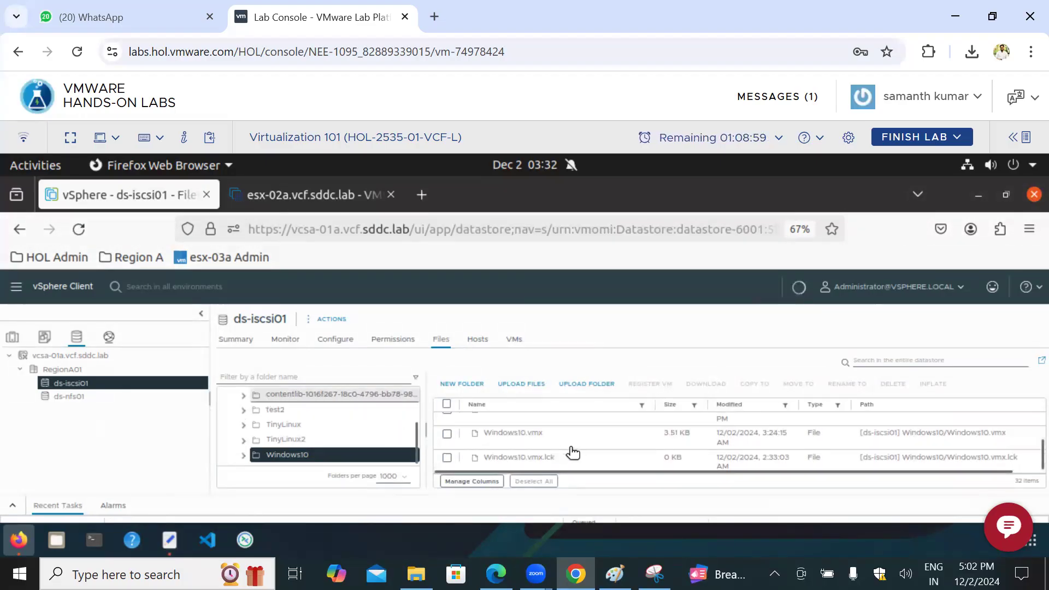
scroll(583, 446, "up", 1)
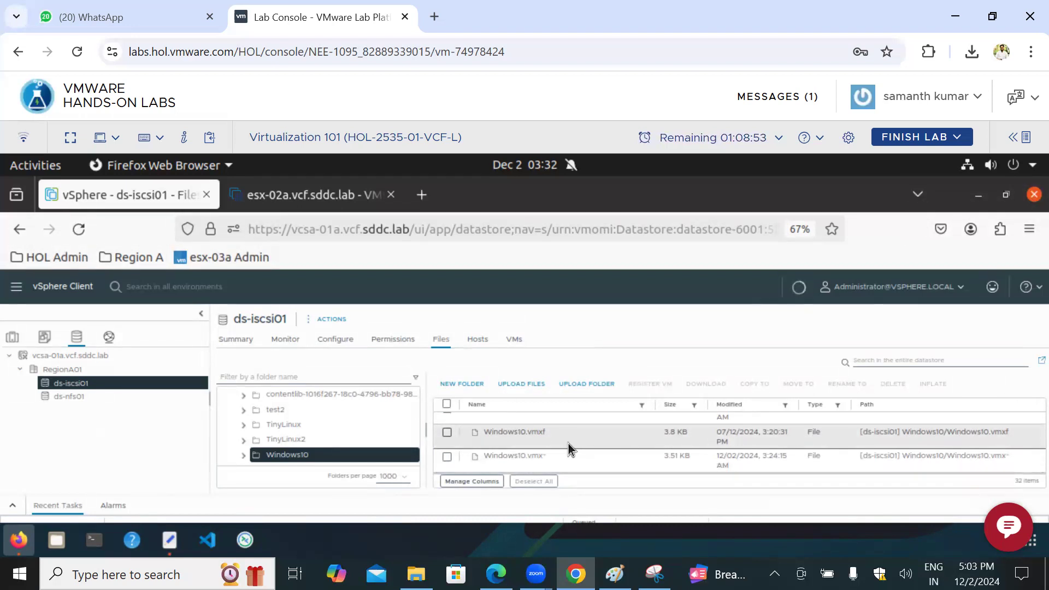
Step: Open the test2 folder in the datastore and select its hlog, nvram, vmdk, vmsd and vmtx files
left_click(306, 410)
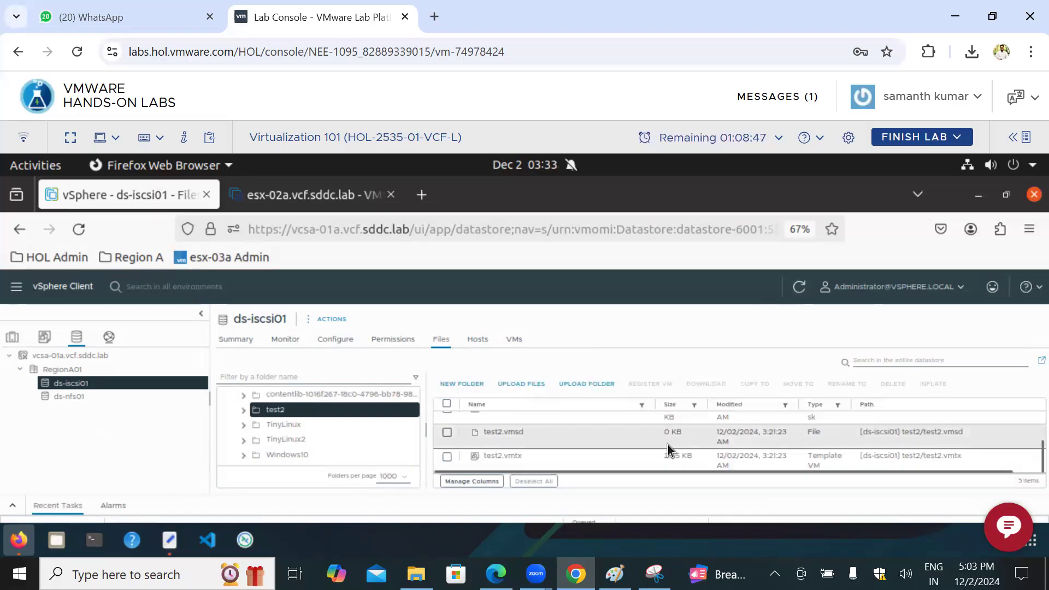
scroll(666, 445, "up", 3)
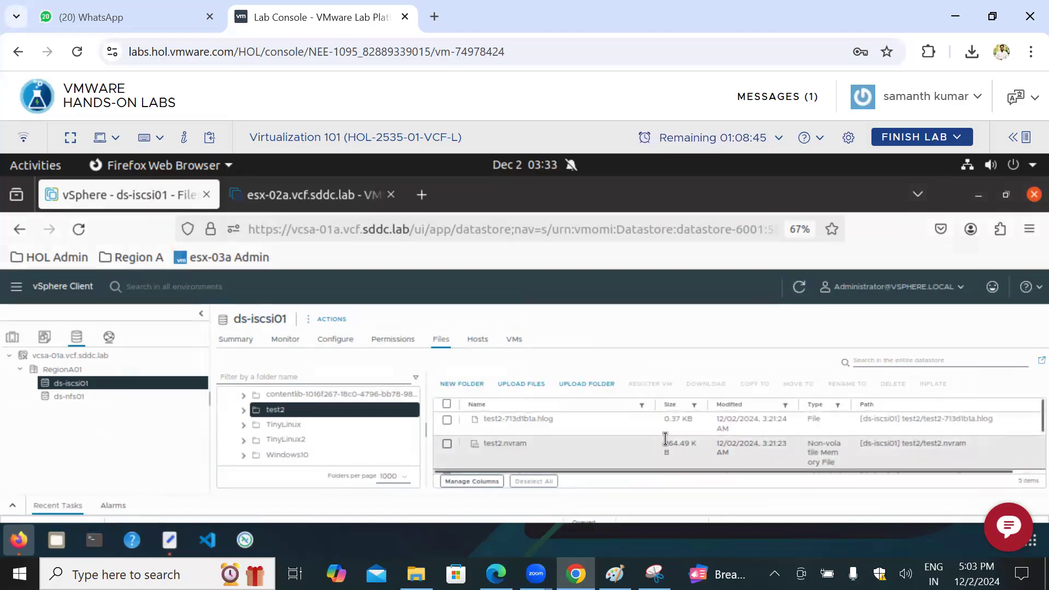
left_click(448, 420)
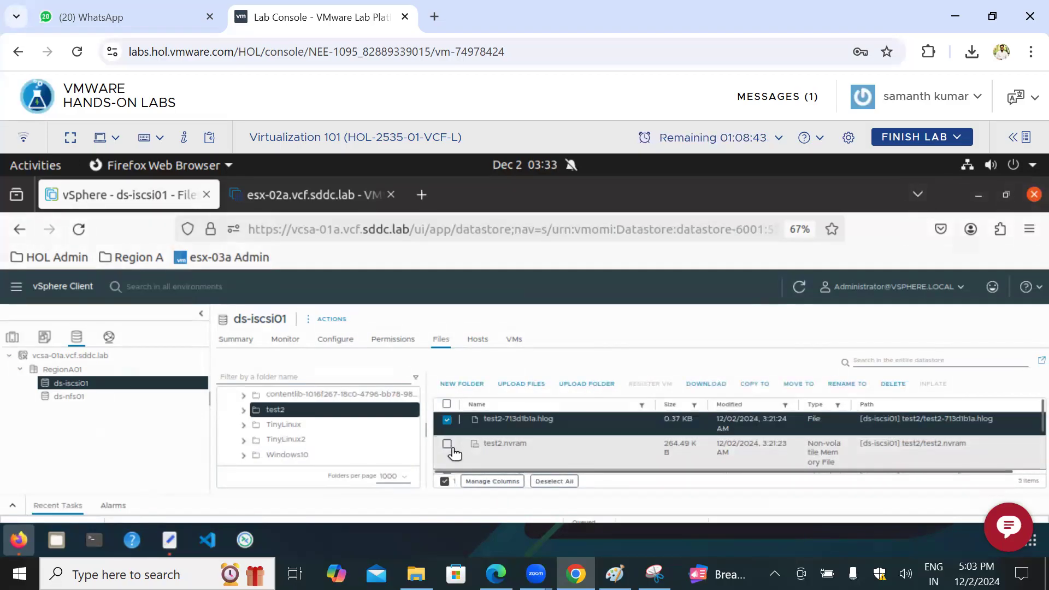
left_click(448, 445)
scroll(606, 451, "down", 2)
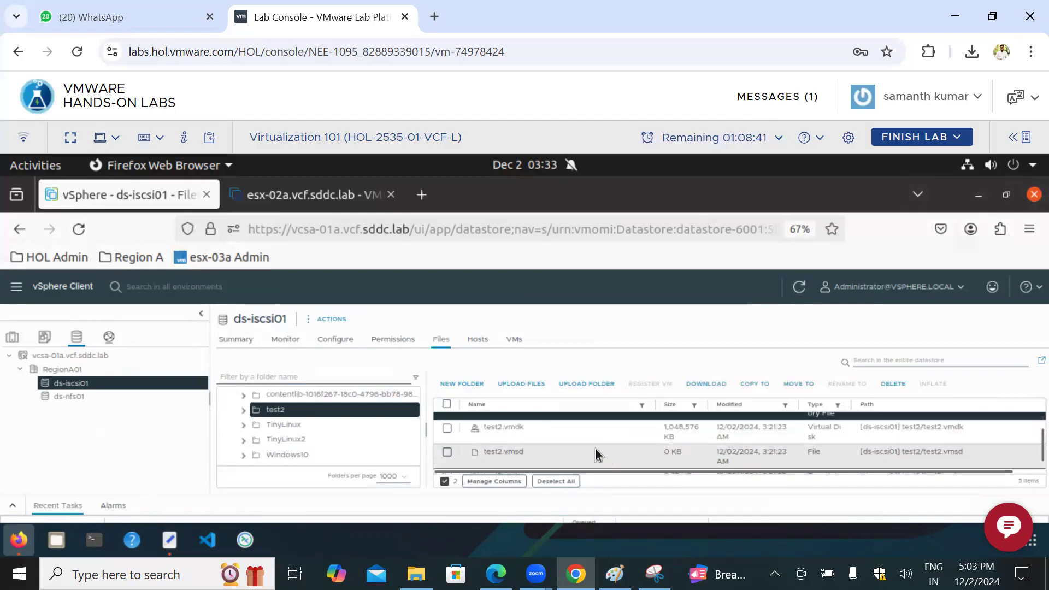
left_click(447, 429)
left_click(447, 453)
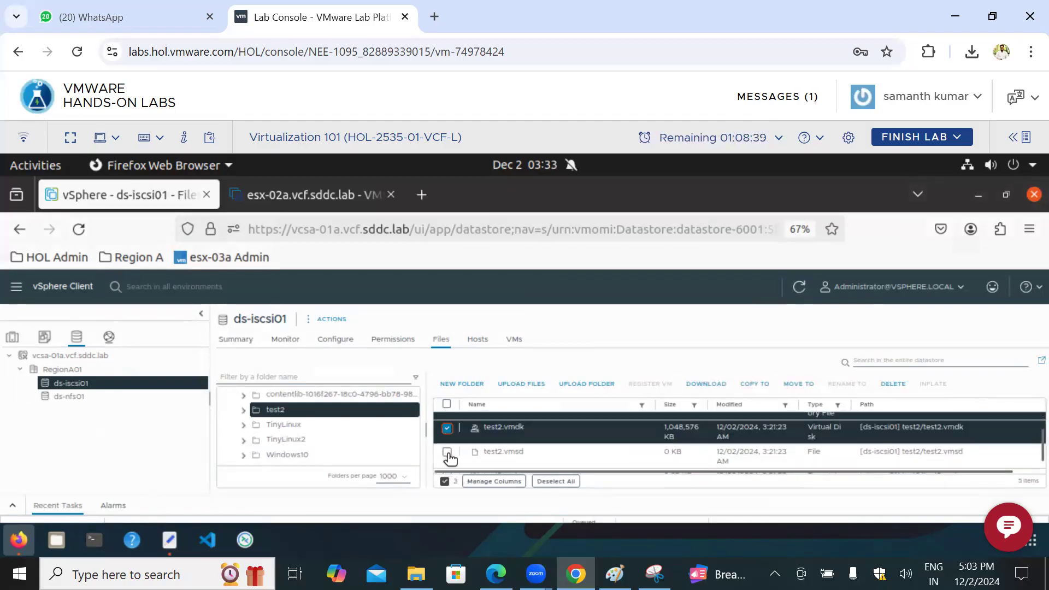
scroll(602, 444, "down", 1)
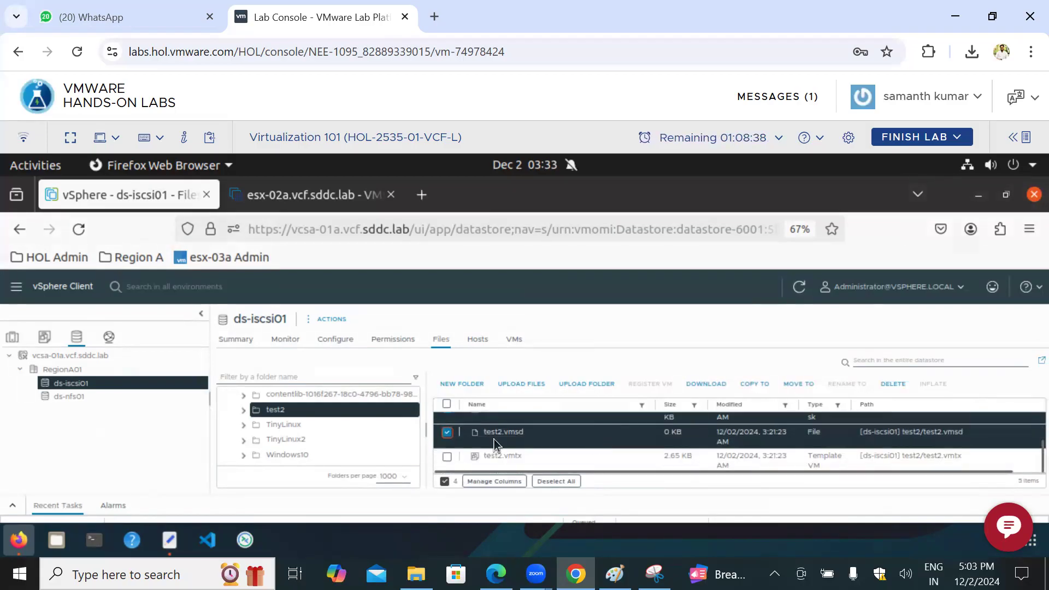
left_click(447, 459)
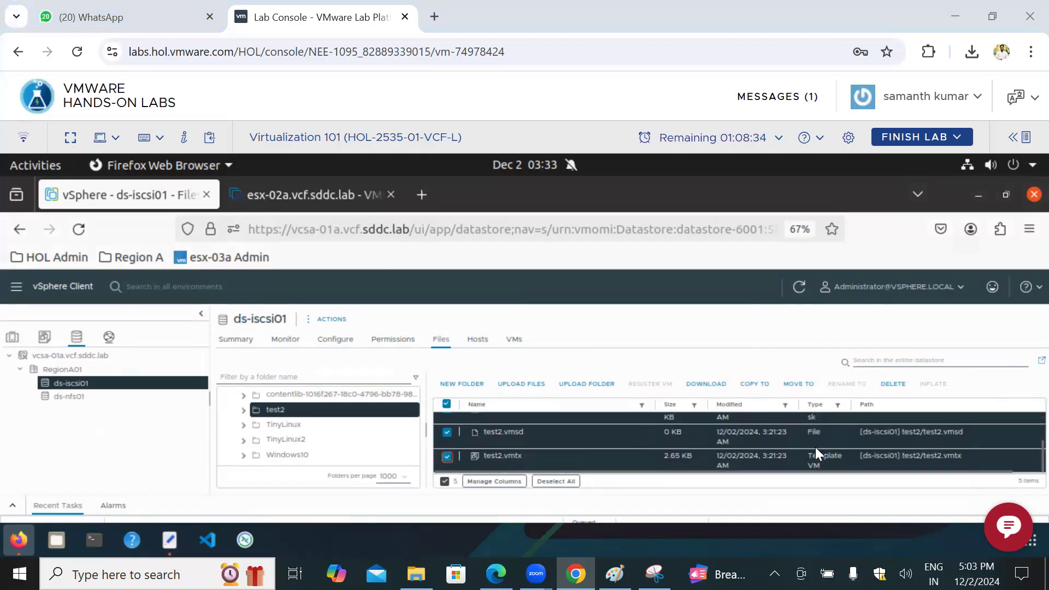
Step: Annotate the Template VM type, circle test2.vmtx with an arrow beside it, mark the test2 folder, and bracket the TinyLinux, TinyLinux2 and Windows10 folders
mouse_move(790, 462)
left_mouse_down()
mouse_move(854, 456)
mouse_move(808, 447)
left_mouse_up()
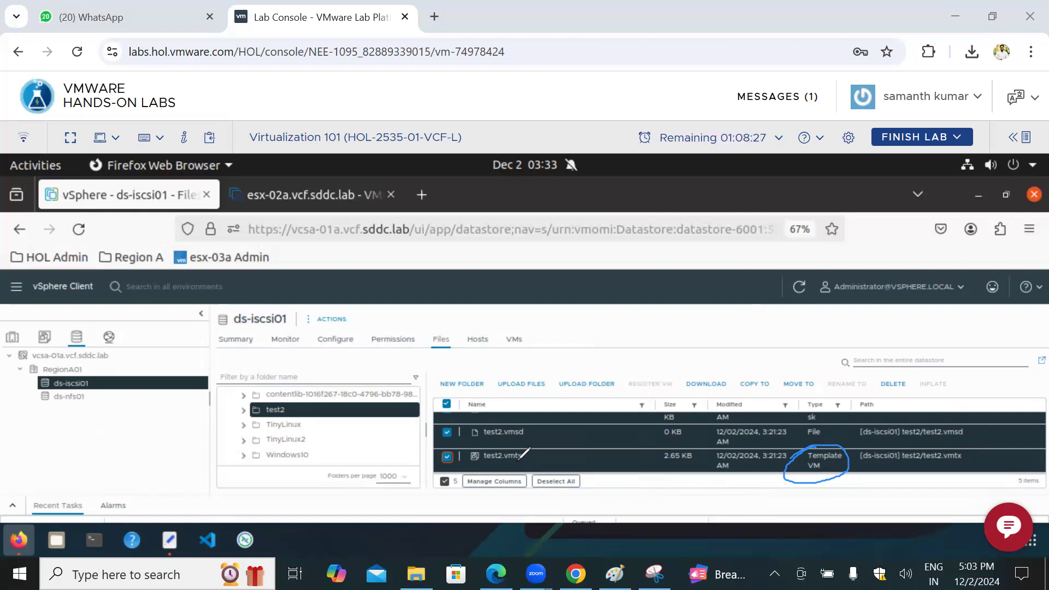
mouse_move(293, 409)
left_mouse_down()
mouse_move(319, 408)
mouse_move(312, 461)
left_mouse_up()
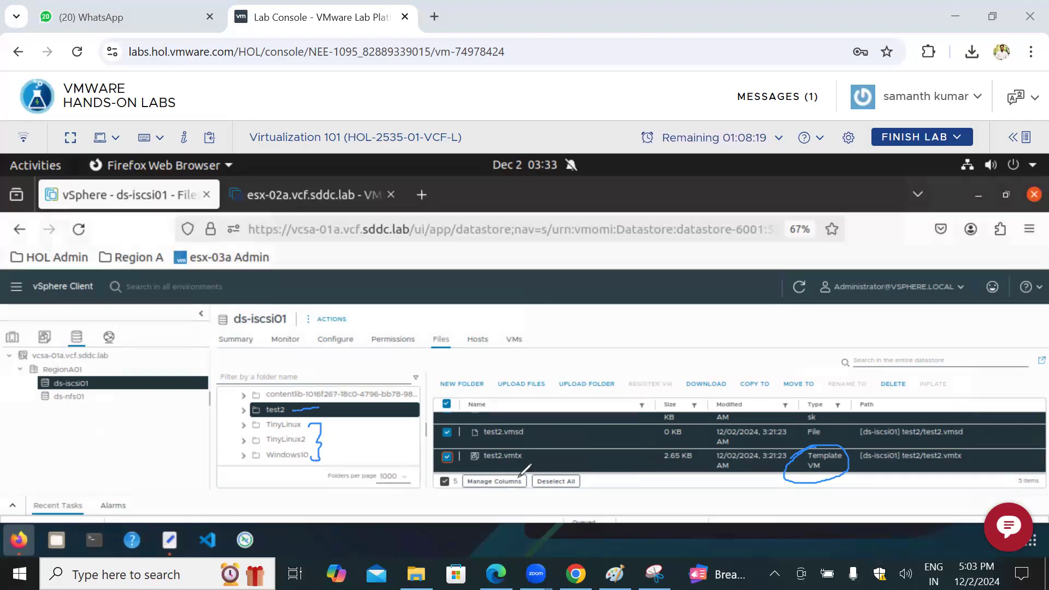
mouse_move(526, 443)
left_mouse_down()
mouse_move(481, 443)
mouse_move(495, 476)
mouse_move(516, 445)
left_mouse_up()
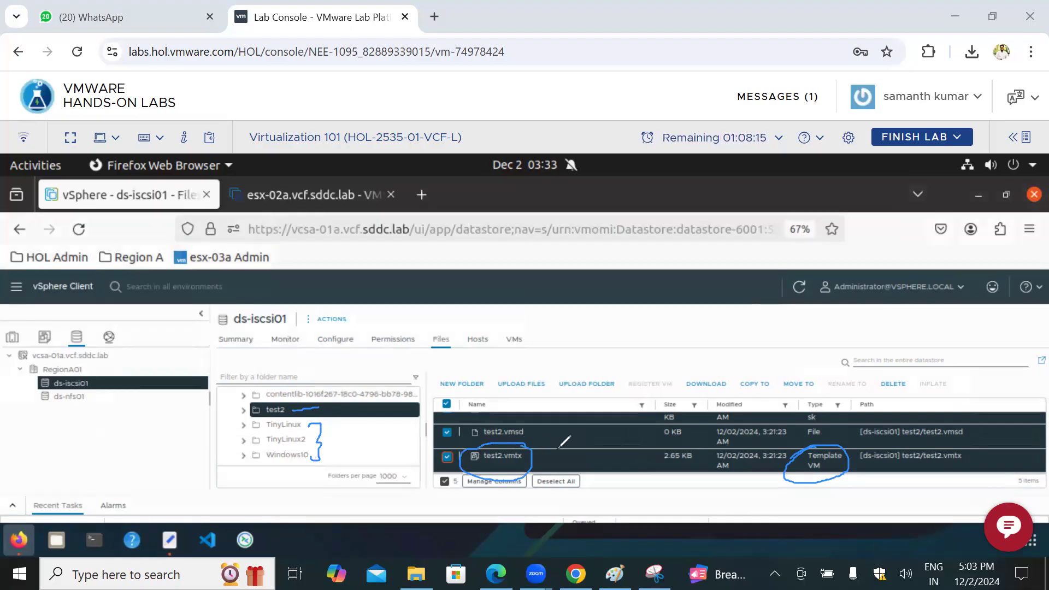
left_click_drag(290, 413, 340, 397)
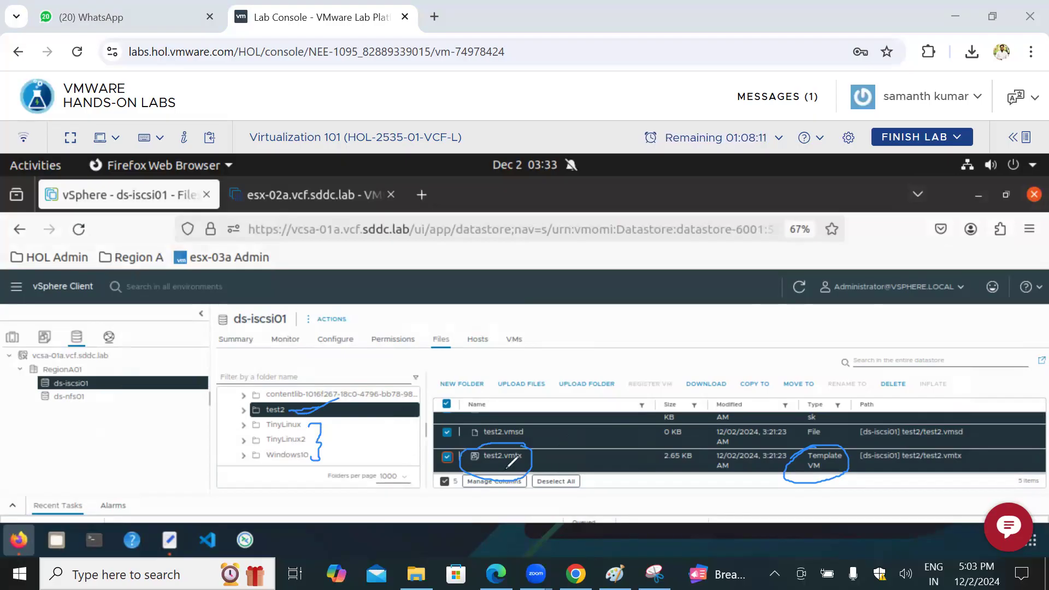
left_click_drag(530, 462, 571, 457)
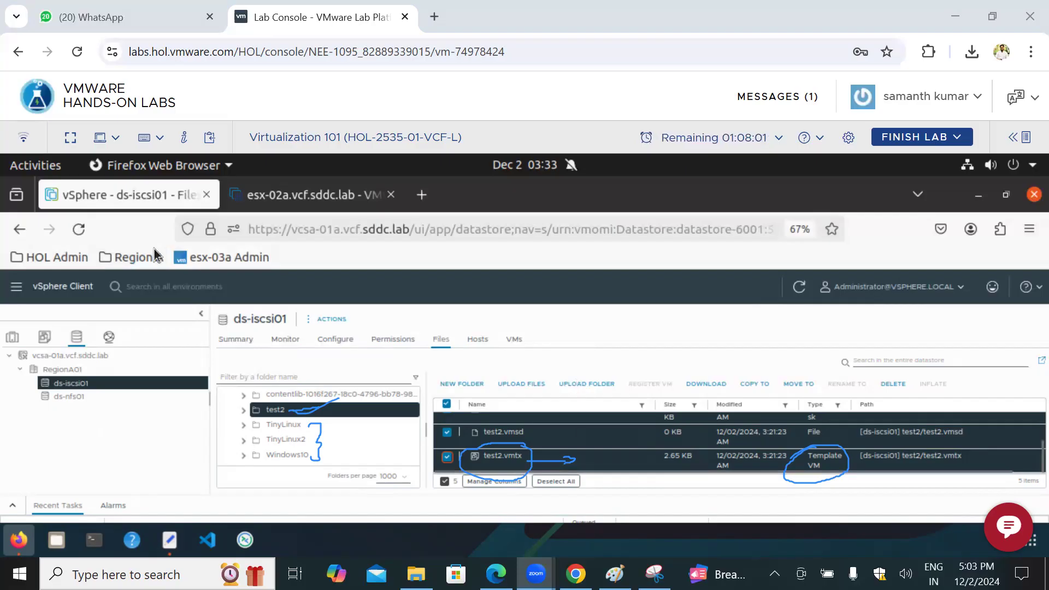
Step: Return to the hosts and clusters inventory and view the Fault Tolerance options available for the TinyLinux VM
left_click(12, 337)
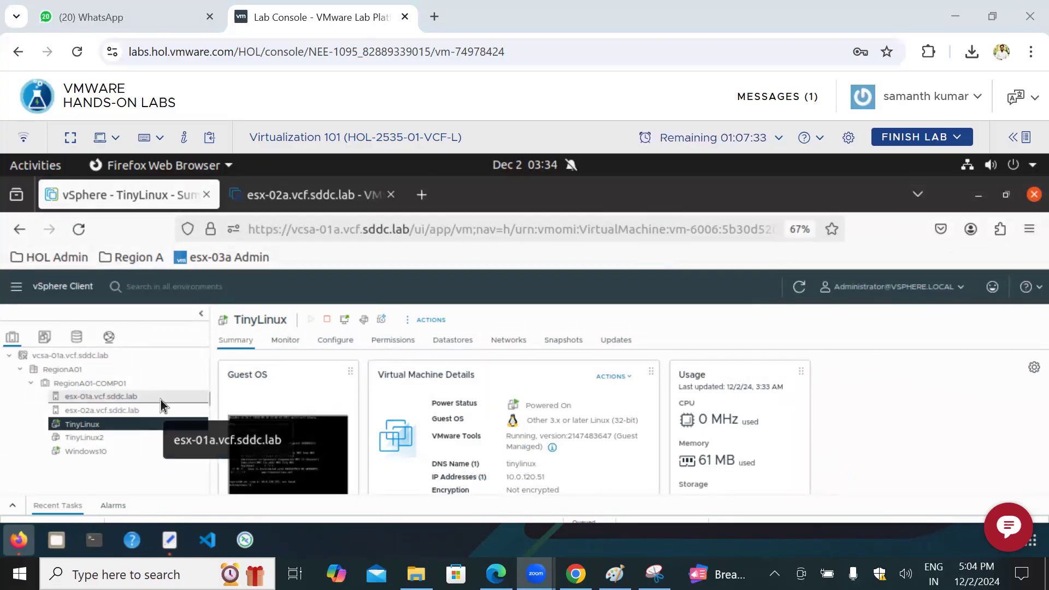
right_click(132, 432)
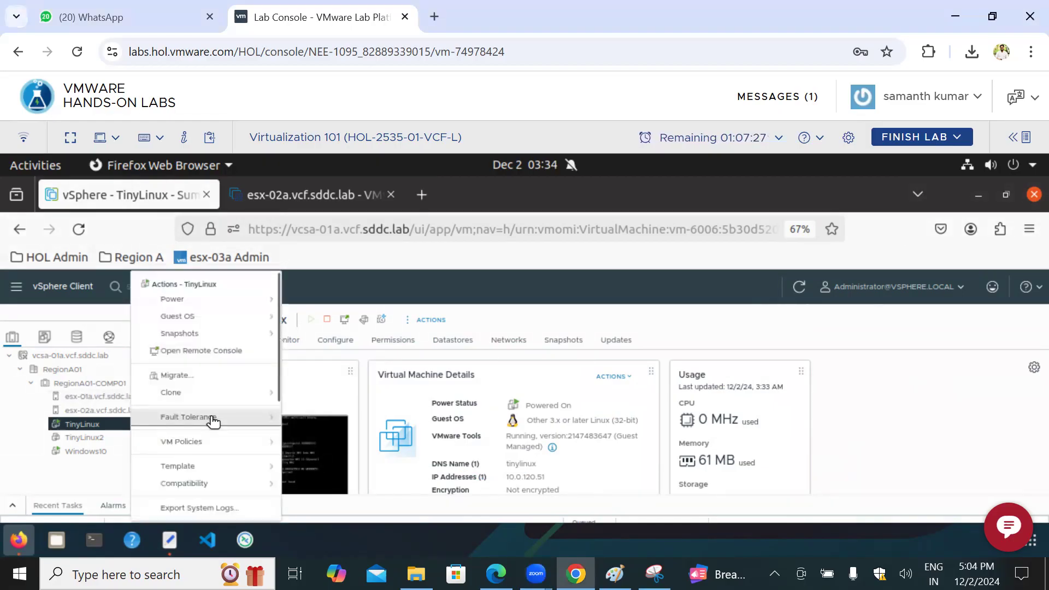
mouse_move(213, 421)
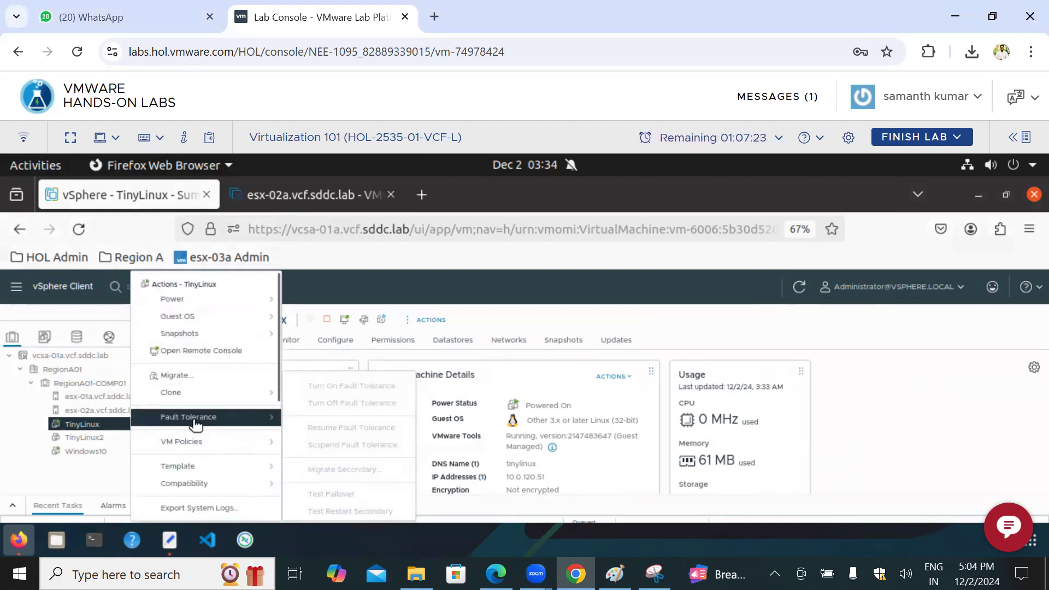
left_click(25, 400)
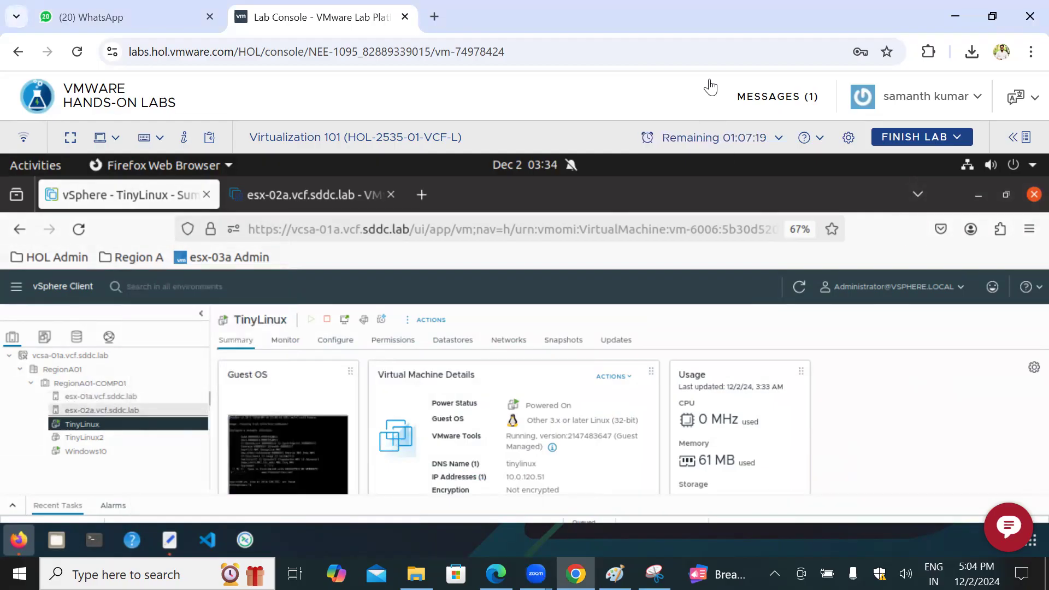
Step: Bracket the esx-01a and esx-02a hosts and draw lines from them to handwritten notes of 100VM and 100
mouse_move(146, 391)
left_mouse_down()
mouse_move(153, 409)
mouse_move(139, 422)
mouse_move(135, 393)
mouse_move(169, 413)
left_mouse_up()
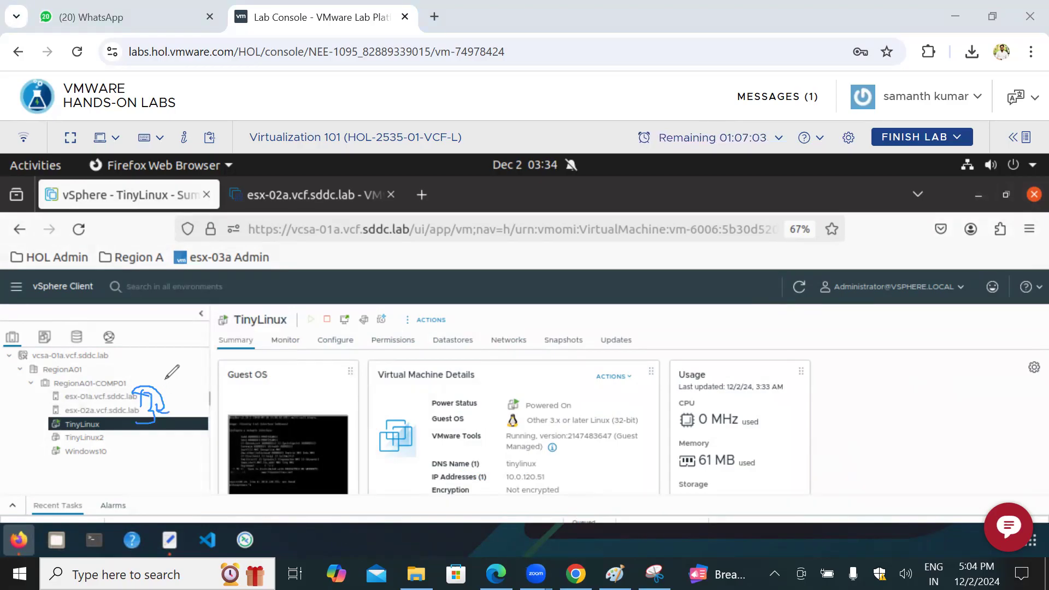
mouse_move(165, 393)
left_mouse_down()
mouse_move(264, 377)
mouse_move(280, 357)
left_mouse_up()
left_click_drag(168, 415, 246, 411)
mouse_move(250, 403)
left_mouse_down()
mouse_move(253, 415)
mouse_move(272, 398)
left_mouse_up()
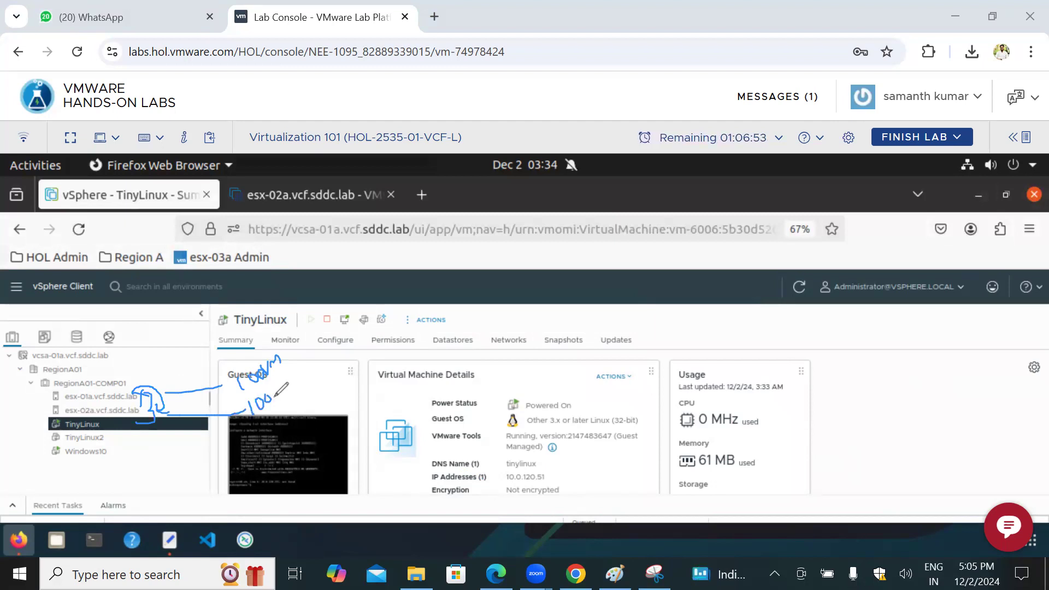
Step: Write /95 beside each of the two 100 notes and draw a vertical stroke through the esx-01a host mark
mouse_move(298, 337)
left_mouse_down()
mouse_move(292, 373)
mouse_move(306, 352)
left_mouse_up()
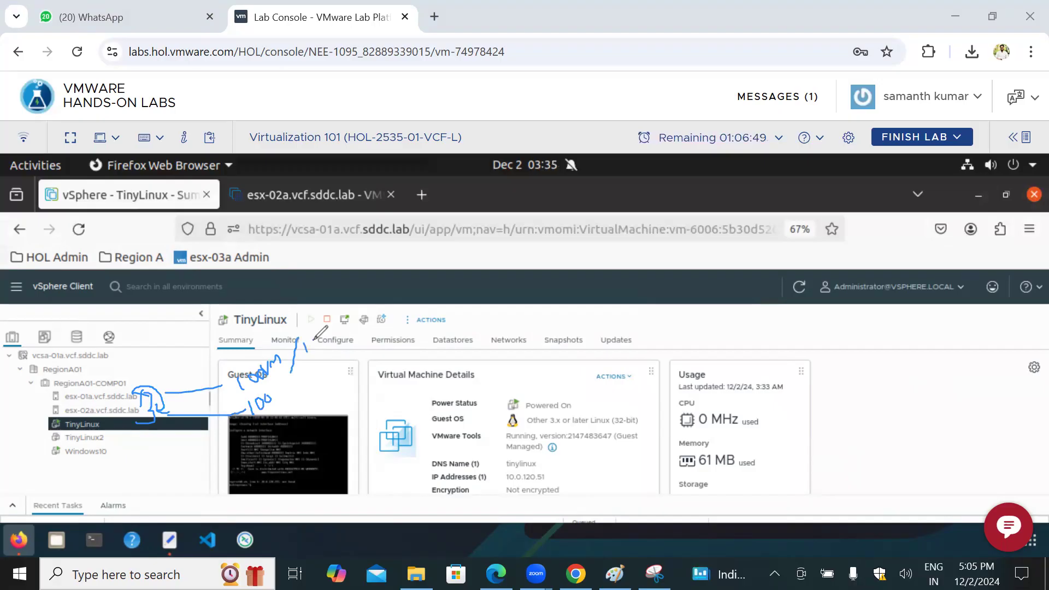
mouse_move(297, 350)
left_mouse_down()
mouse_move(321, 351)
mouse_move(330, 329)
left_mouse_up()
left_click(296, 380)
left_click_drag(296, 380, 293, 408)
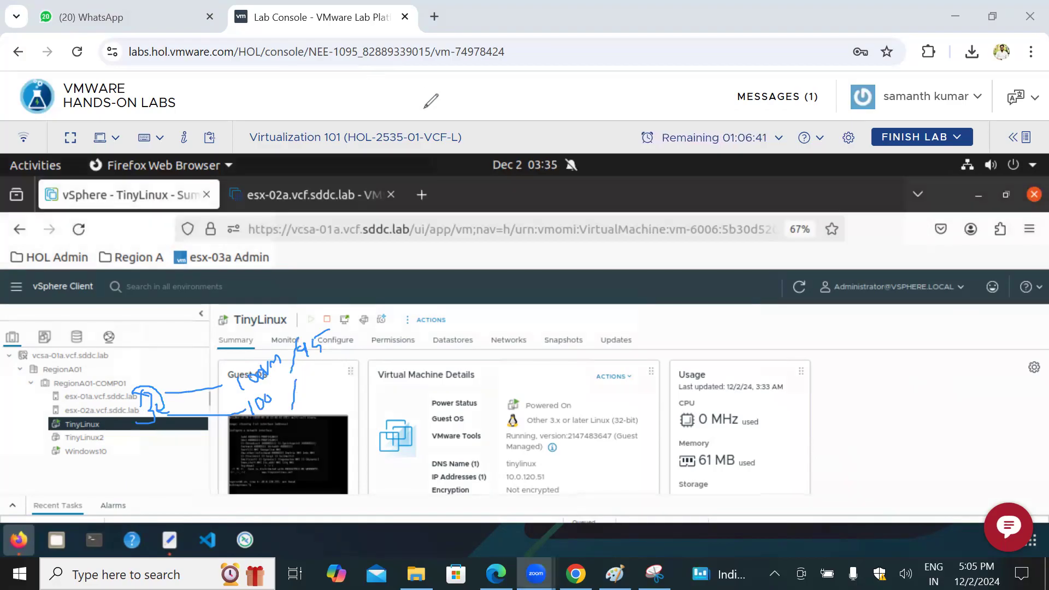
mouse_move(304, 378)
left_mouse_down()
mouse_move(315, 371)
mouse_move(319, 392)
mouse_move(348, 357)
left_mouse_up()
left_click_drag(151, 366, 152, 399)
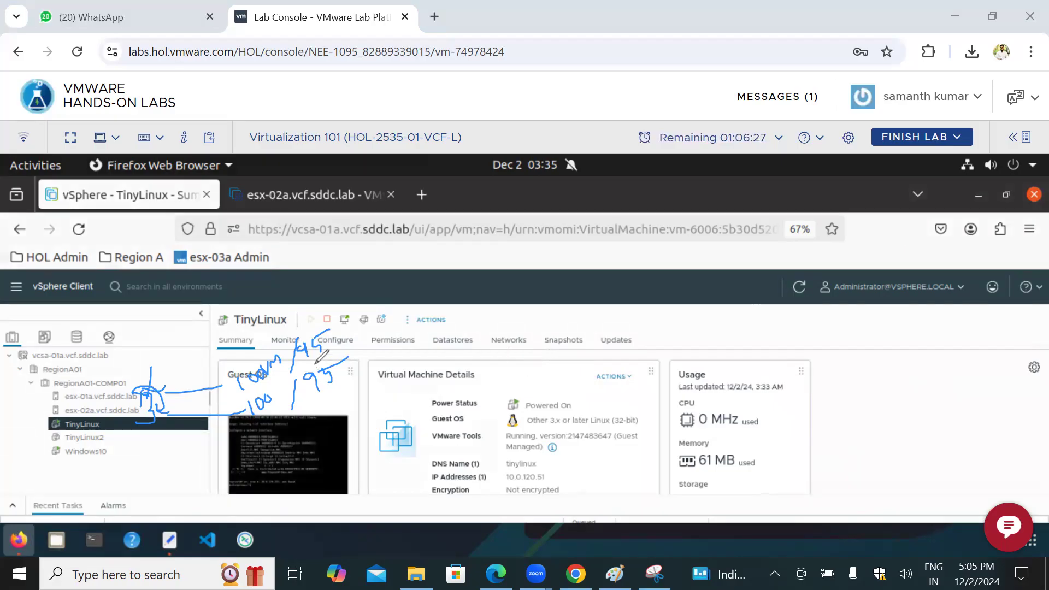
Step: Draw curved arrows from the upper 95 to the lower one, and sketch two crossed-out ovals above the Usage card with linking arcs
mouse_move(345, 339)
left_mouse_down()
mouse_move(362, 360)
mouse_move(349, 377)
left_mouse_up()
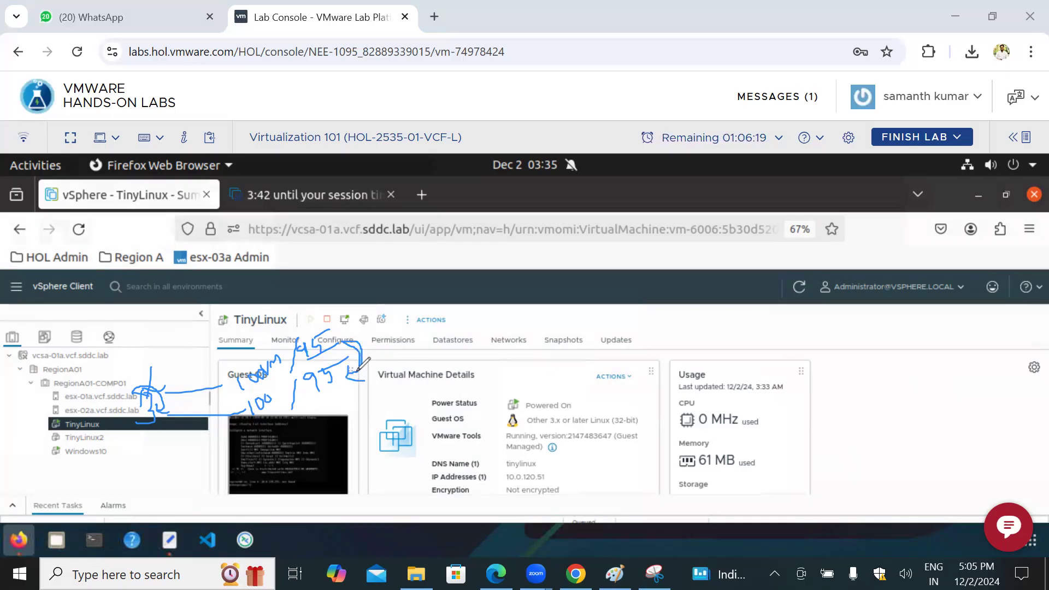
mouse_move(358, 329)
left_mouse_down()
mouse_move(347, 379)
mouse_move(370, 384)
left_mouse_up()
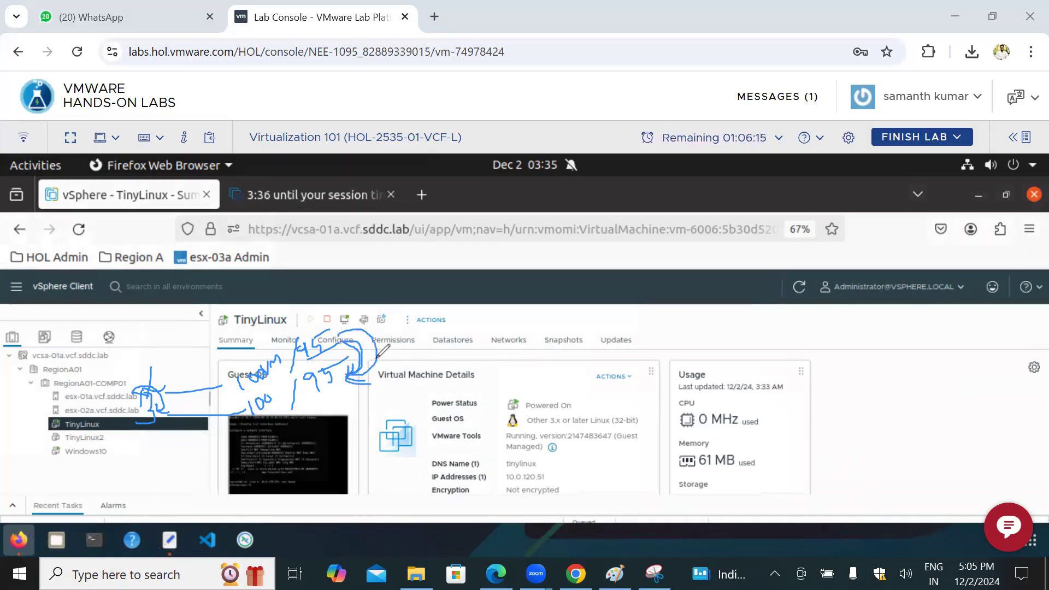
mouse_move(705, 325)
left_mouse_down()
mouse_move(702, 350)
mouse_move(709, 328)
left_mouse_up()
mouse_move(733, 318)
left_mouse_down()
mouse_move(750, 356)
mouse_move(760, 337)
left_mouse_up()
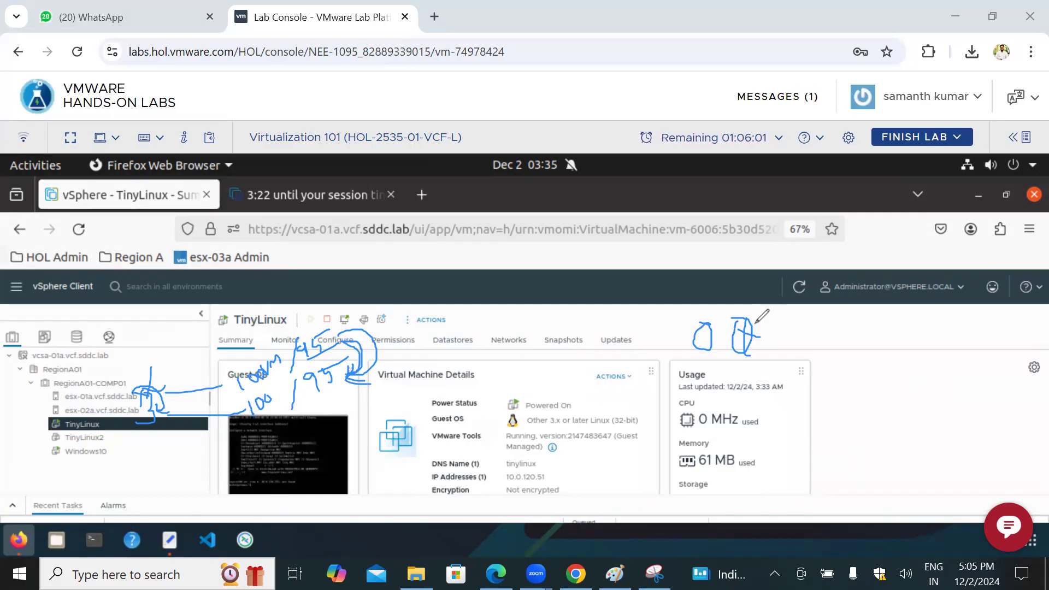
mouse_move(746, 319)
left_mouse_down()
mouse_move(683, 335)
mouse_move(732, 322)
mouse_move(767, 334)
mouse_move(732, 313)
mouse_move(748, 326)
mouse_move(719, 343)
left_mouse_up()
left_click_drag(714, 323, 688, 360)
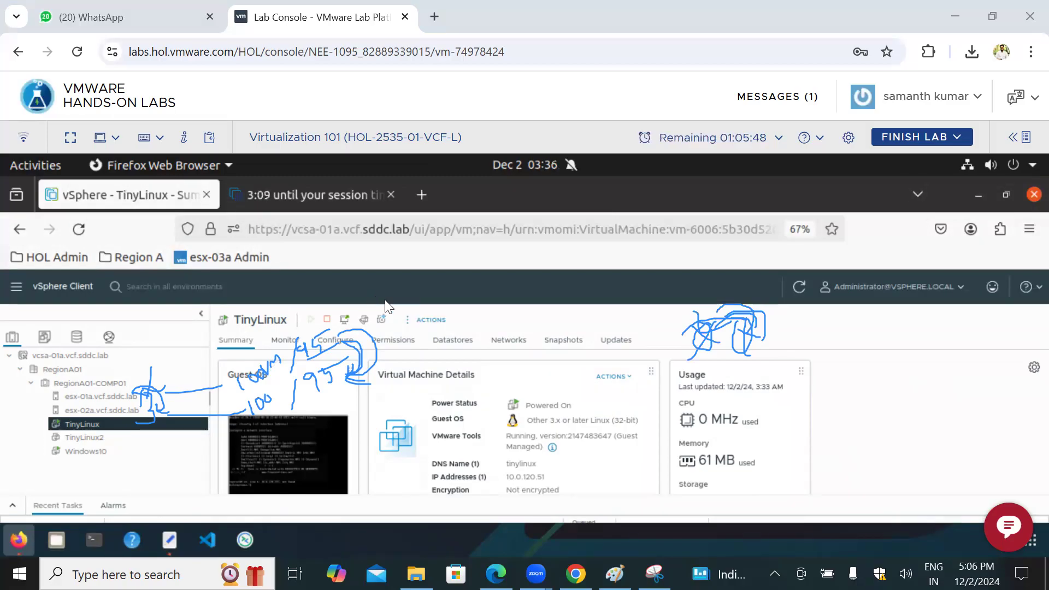
Step: Edit the vSphere Availability settings of RegionA01-COMP01, turning on vSphere HA and reviewing the Admission Control options
left_click(112, 385)
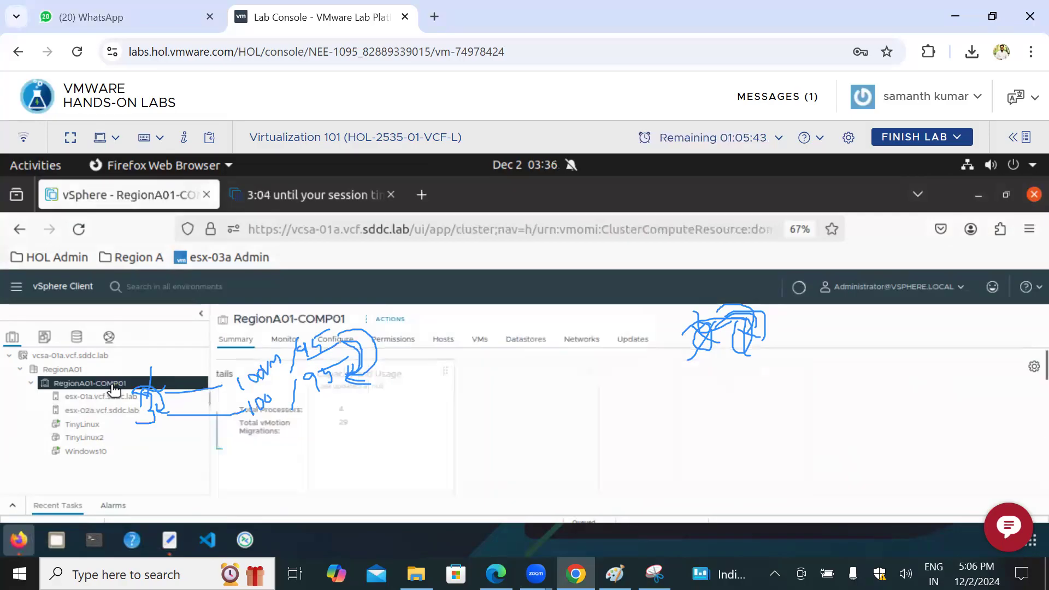
left_click(342, 344)
left_click(288, 401)
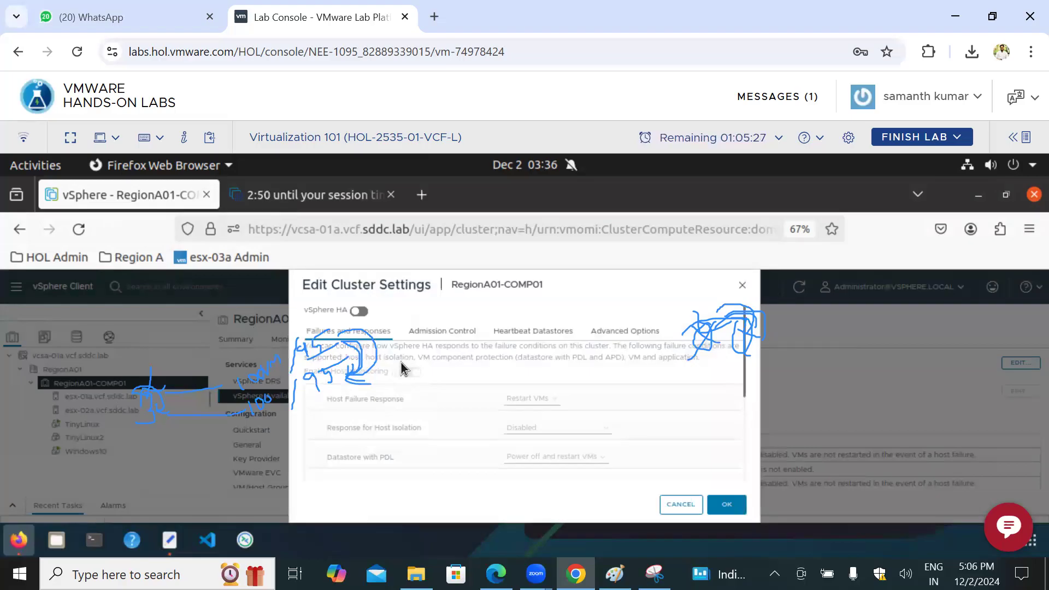
left_click(361, 311)
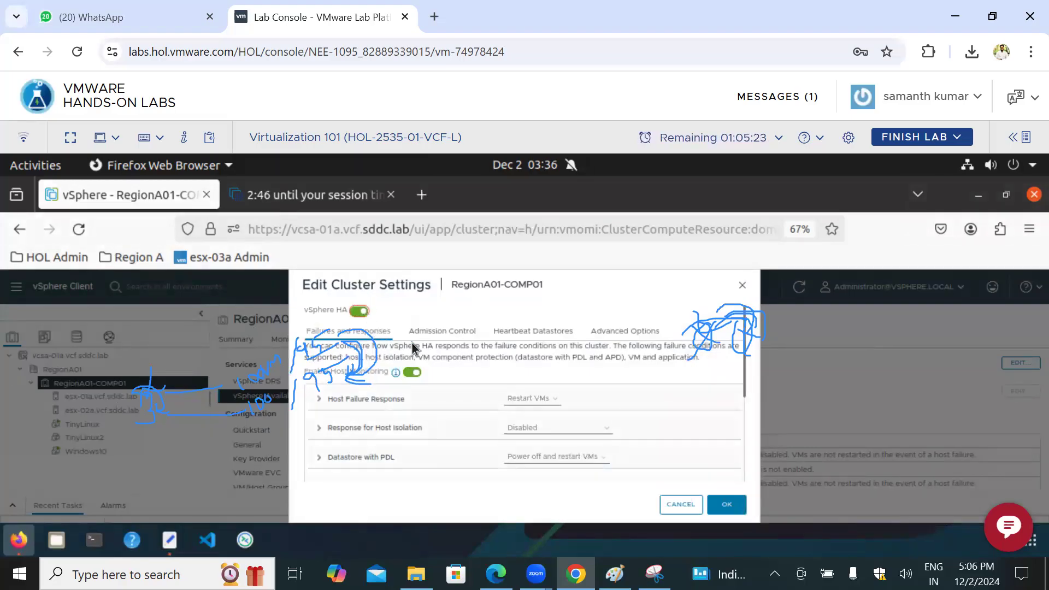
left_click(443, 334)
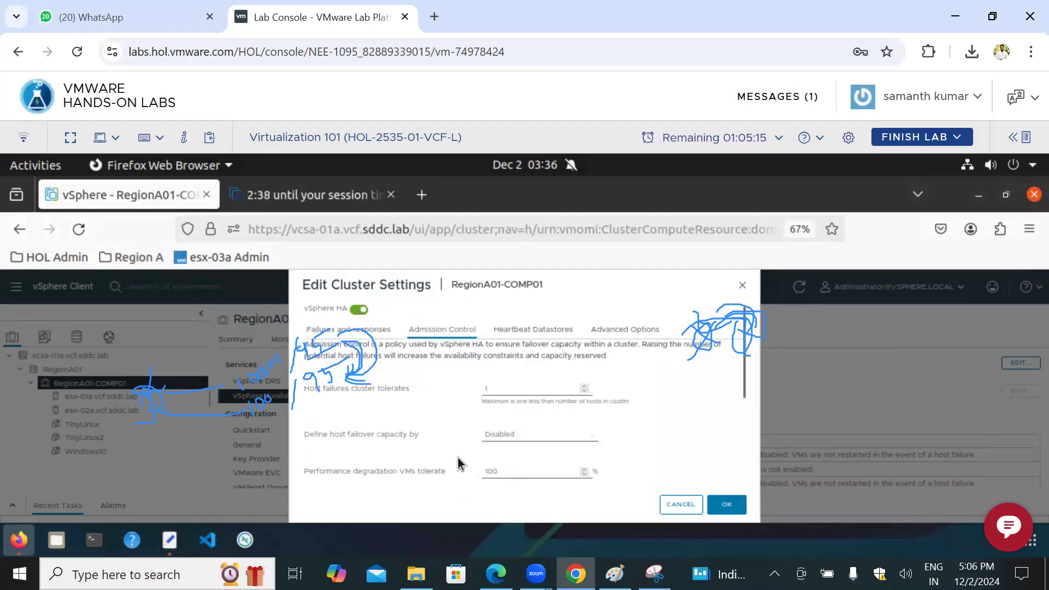
scroll(458, 465, "down", 3)
scroll(460, 451, "up", 3)
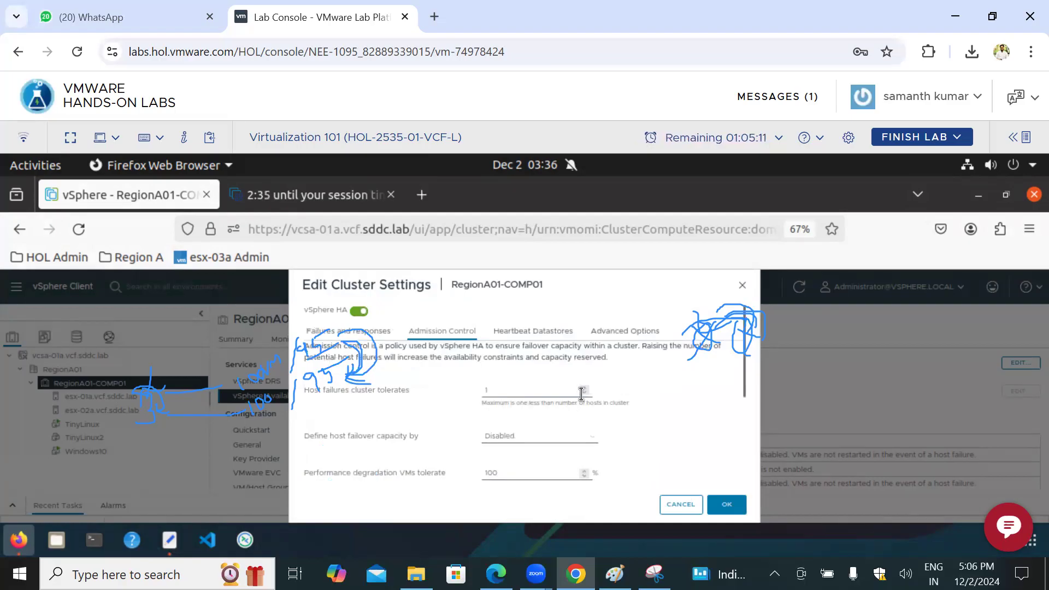
Step: Define host failover capacity by Dedicated failover hosts and enable Reserve Persistent Memory failover capacity
left_click(594, 440)
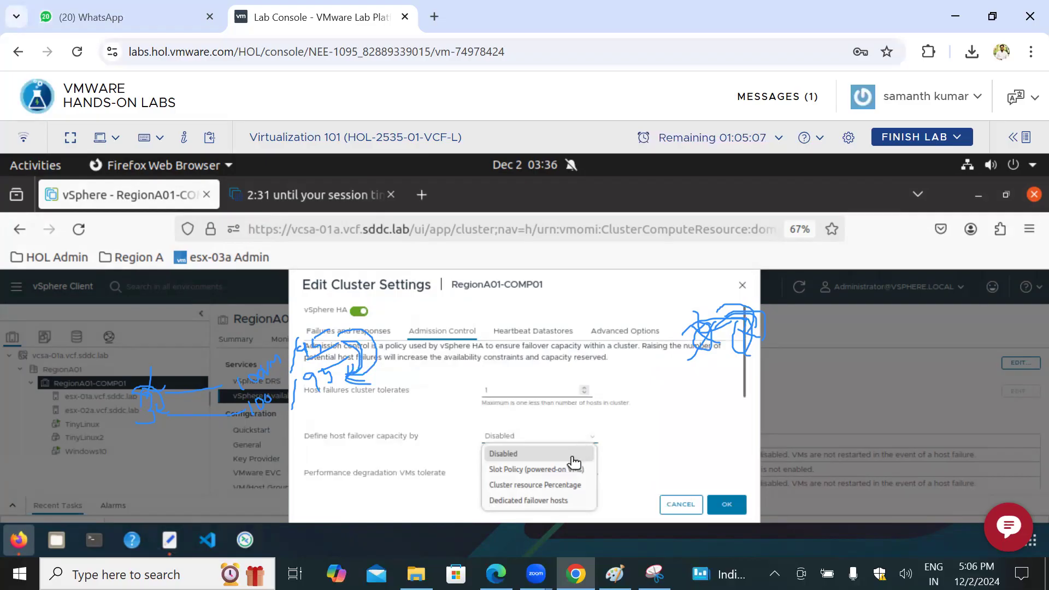
left_click(526, 500)
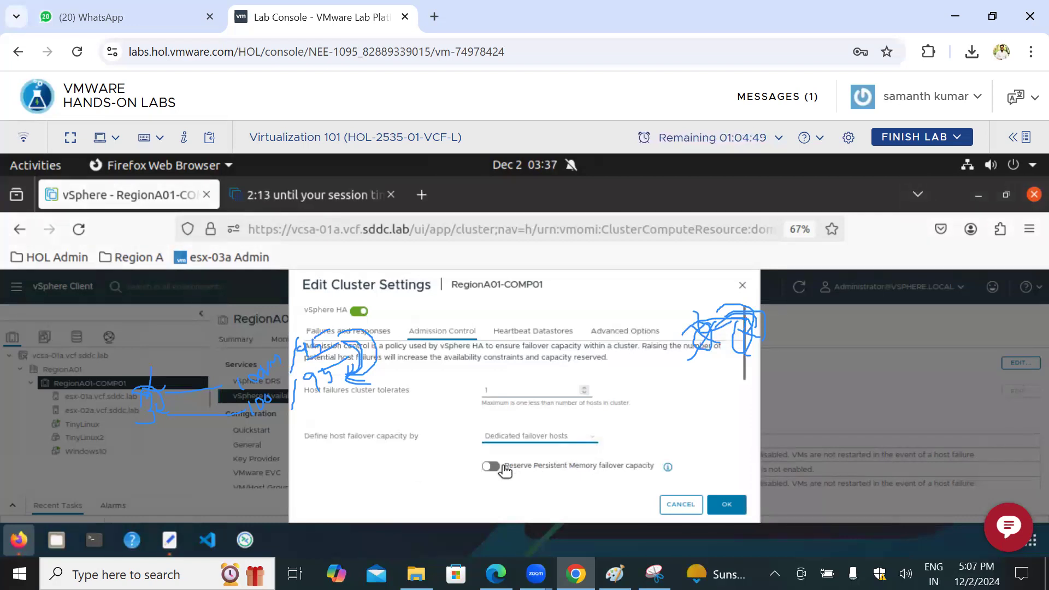
left_click(491, 466)
left_click(558, 462)
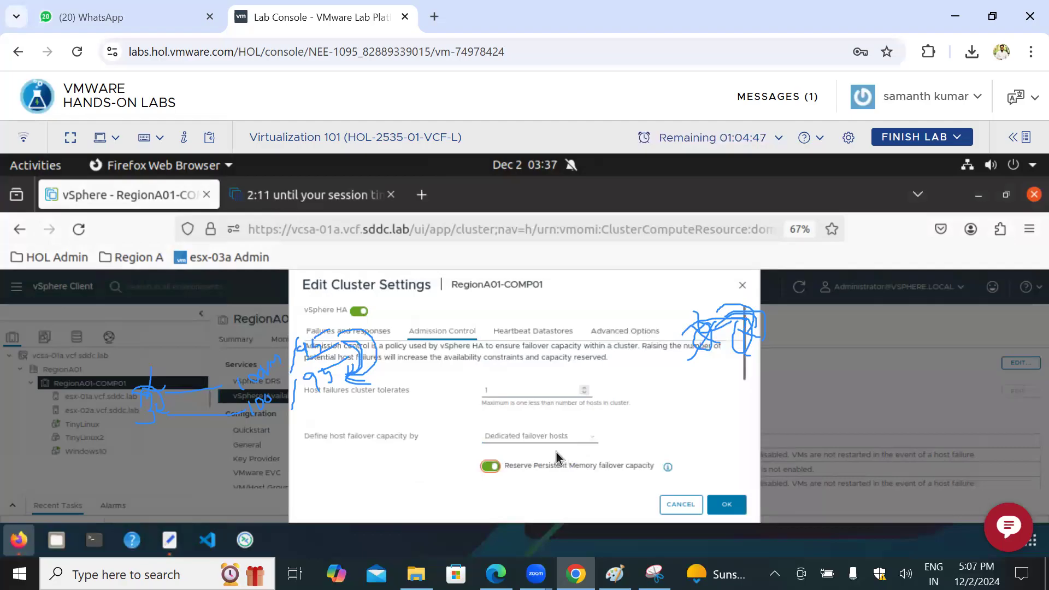
scroll(556, 454, "down", 3)
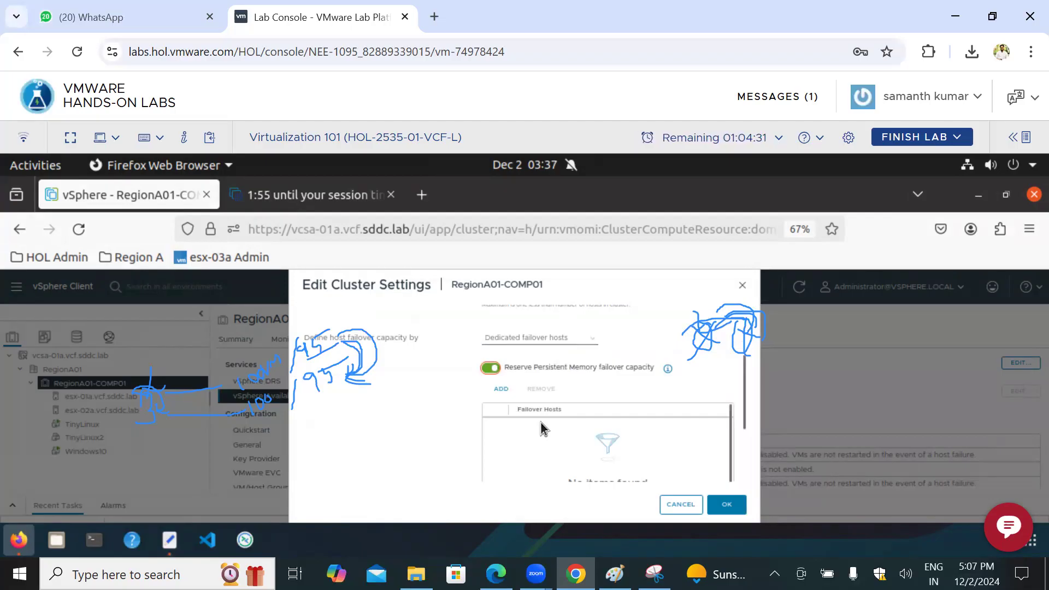
scroll(541, 423, "up", 2)
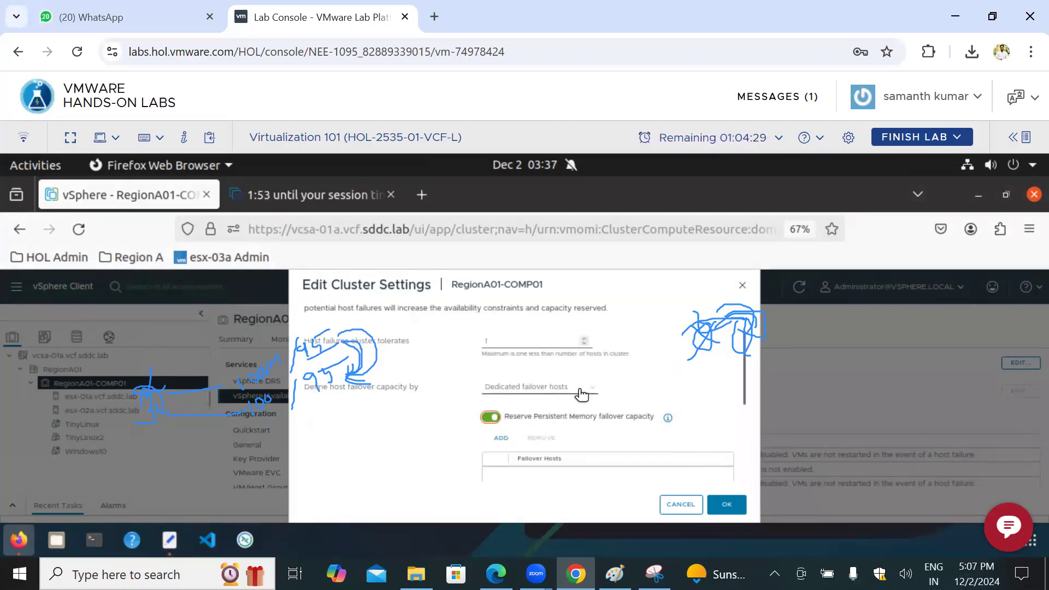
Step: Define failover capacity by Cluster resource Percentage and override the calculated capacity with 50% CPU and 50% Memory
left_click(583, 391)
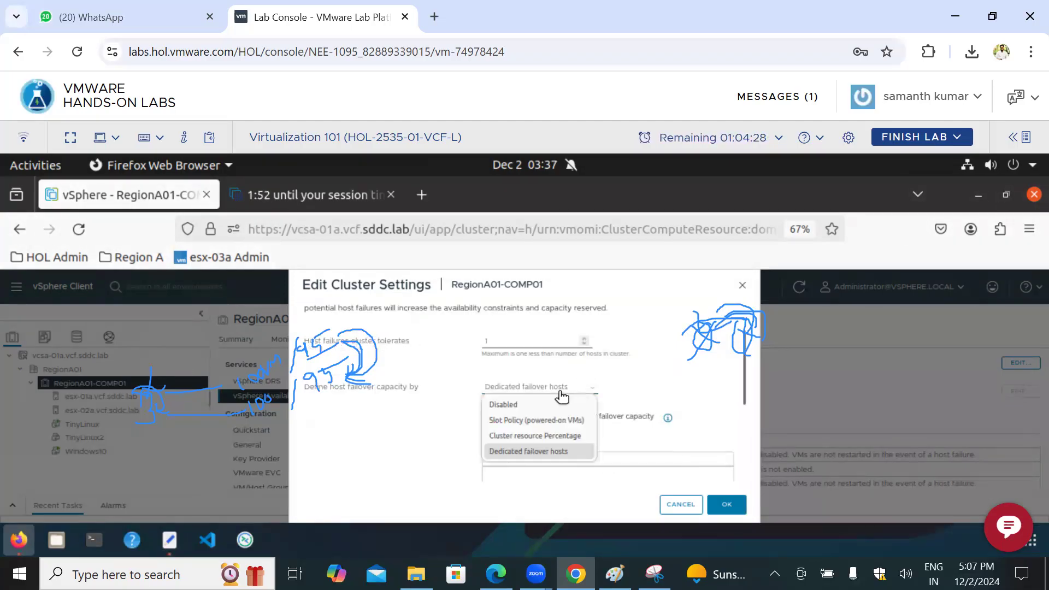
left_click(532, 437)
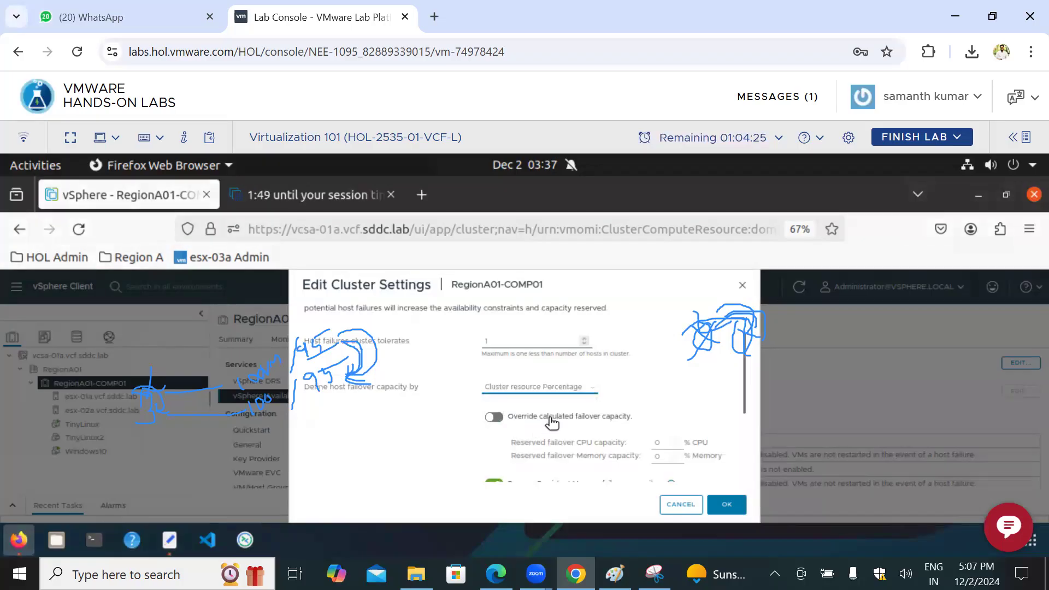
scroll(552, 422, "down", 2)
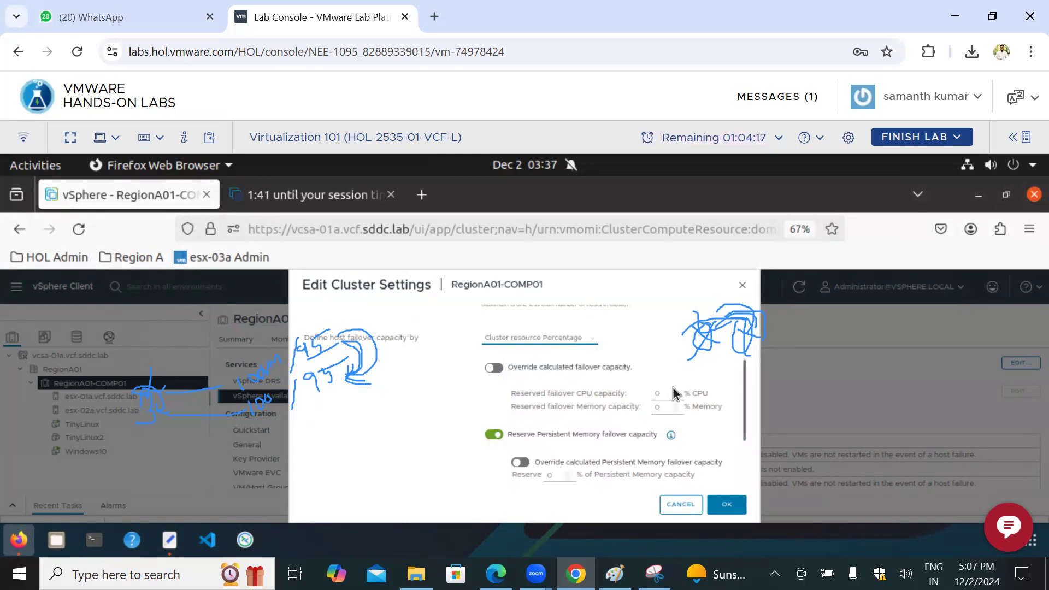
left_click(494, 367)
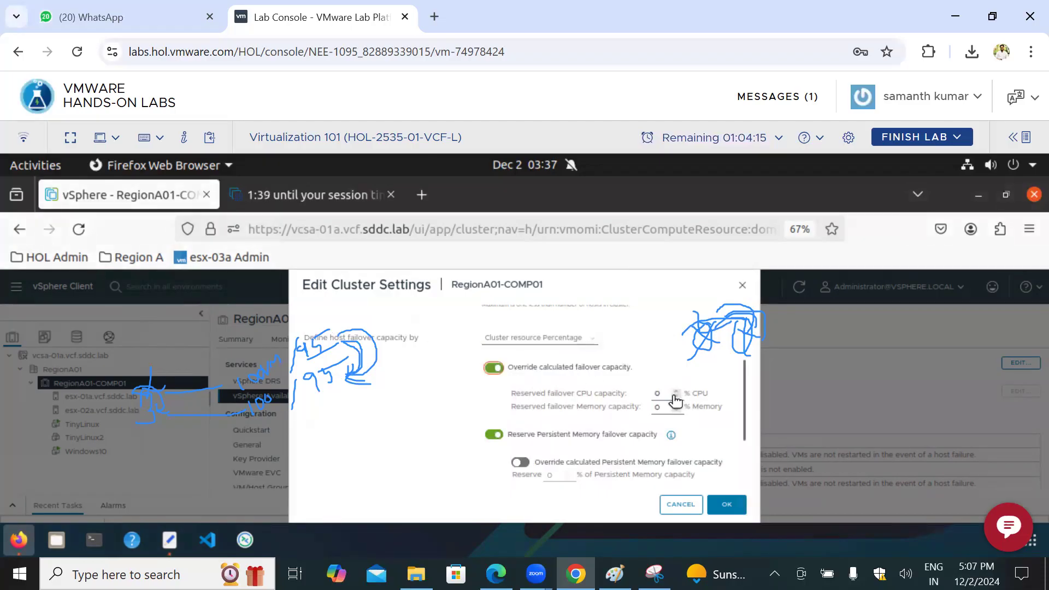
double_click(652, 394)
type("50")
double_click(654, 407)
type("50")
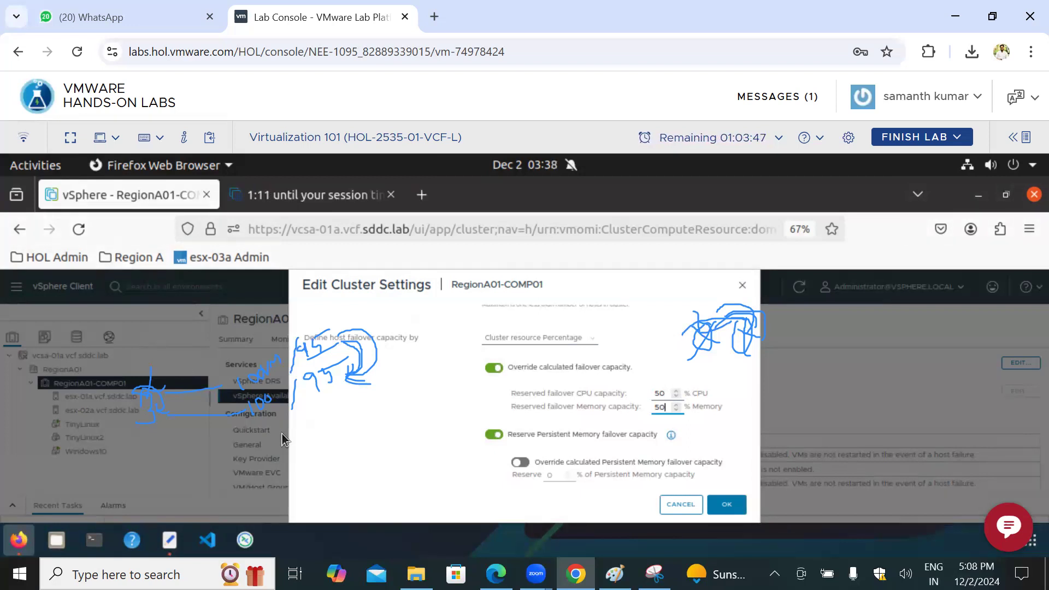
Step: Select Slot Policy (powered-on VMs) for failover capacity, review its slot size options, and discard the cluster settings changes
left_click(590, 342)
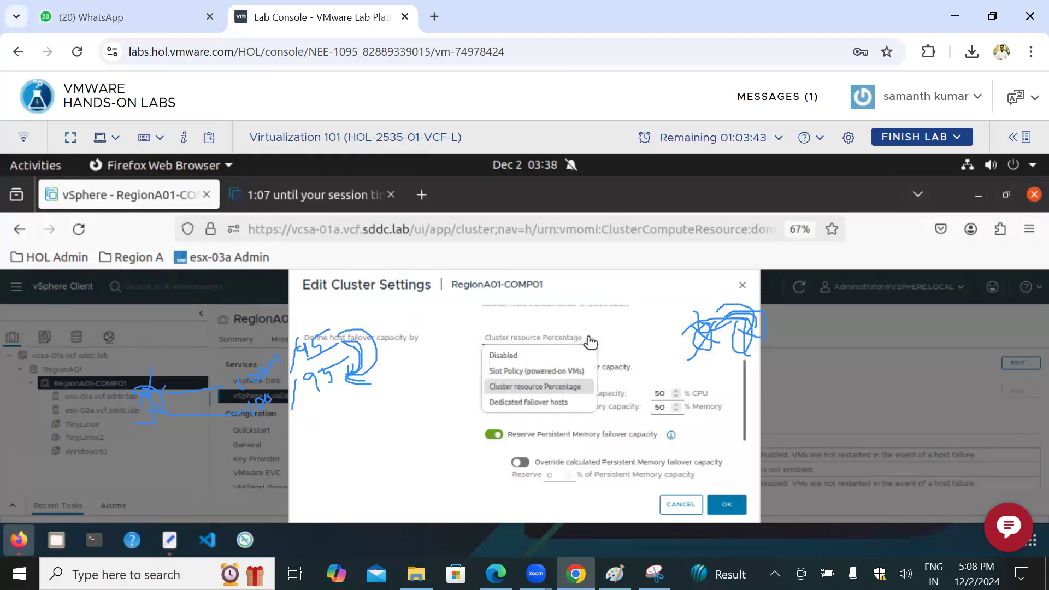
left_click(529, 369)
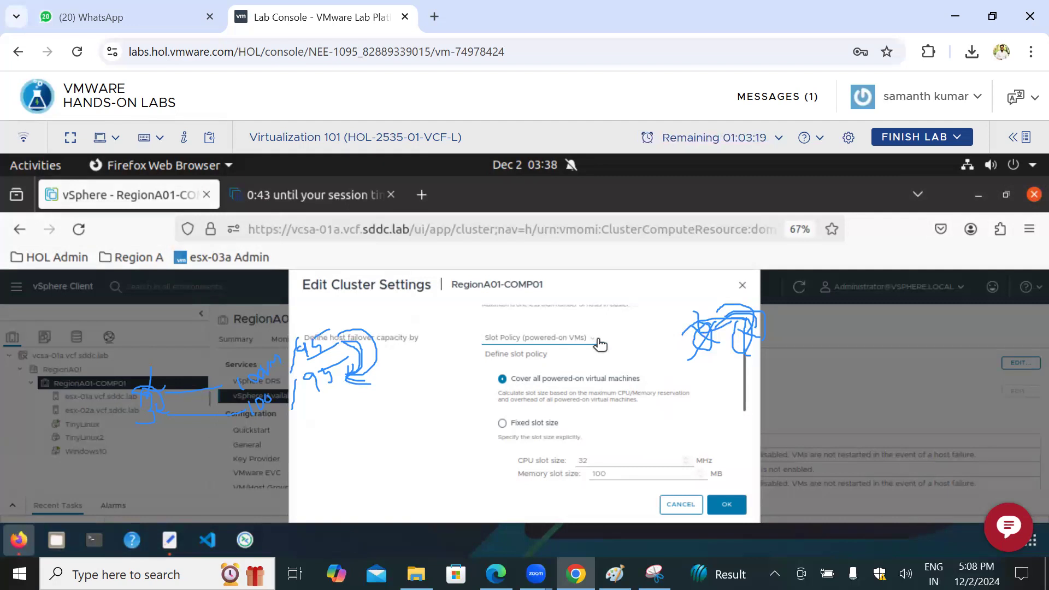
scroll(611, 427, "down", 1)
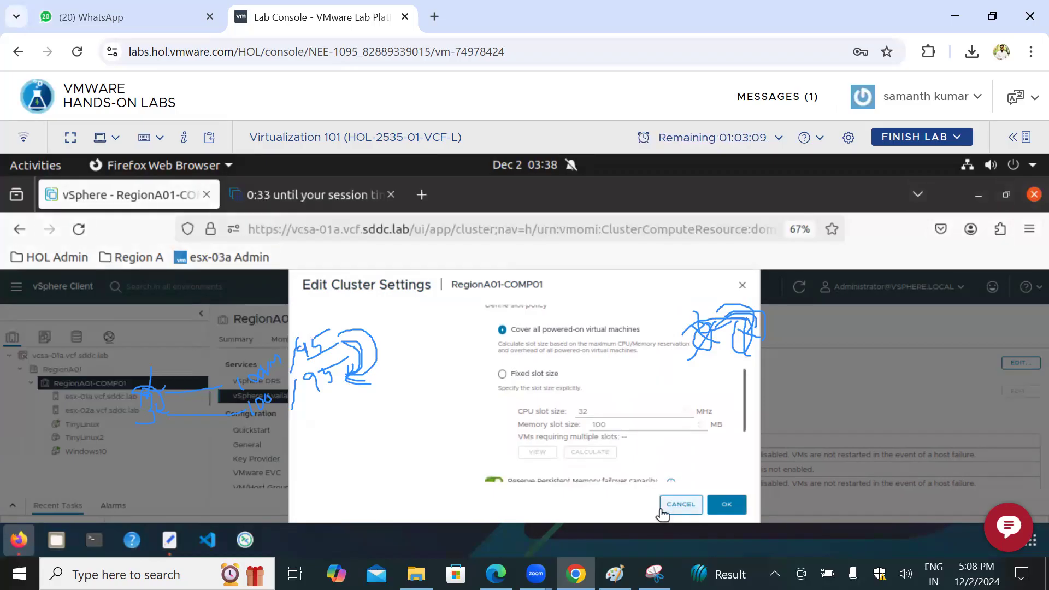
left_click(678, 505)
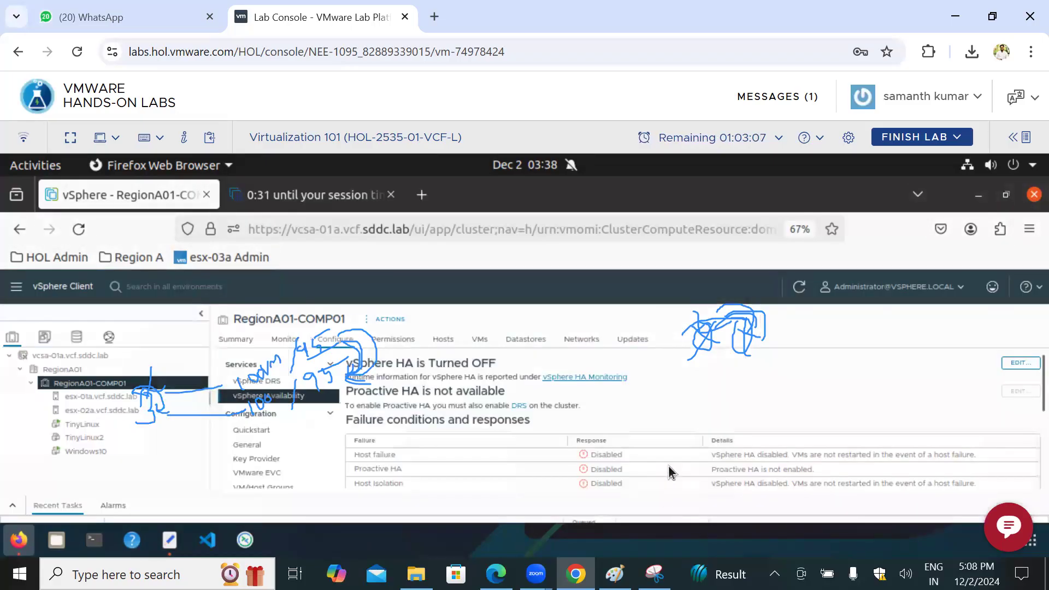
Step: Show the vSphere DRS configuration of RegionA01-COMP01 and clear all drawn annotations
left_click(288, 385)
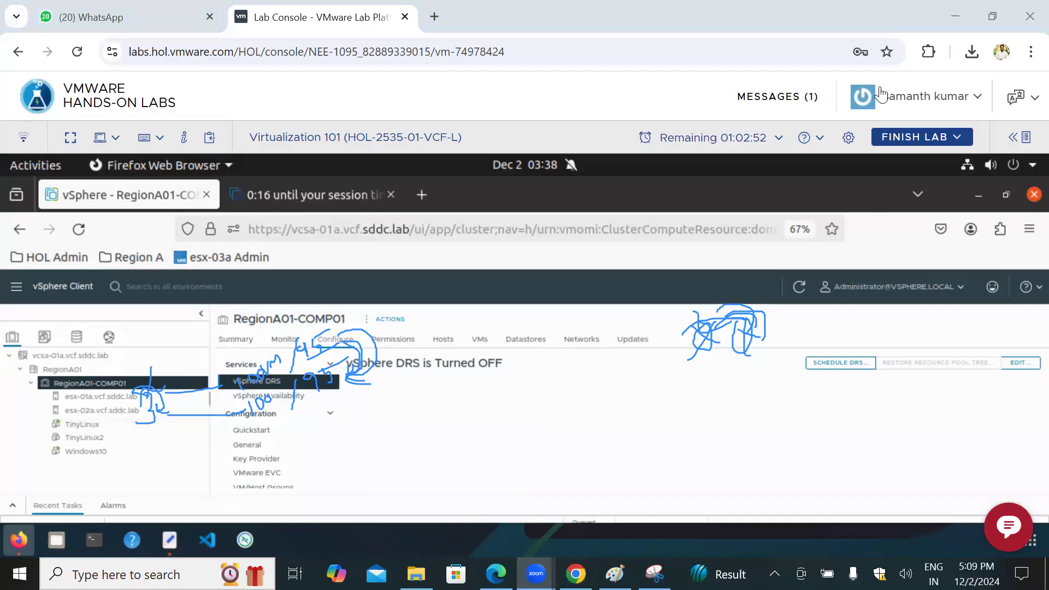
left_click(24, 379)
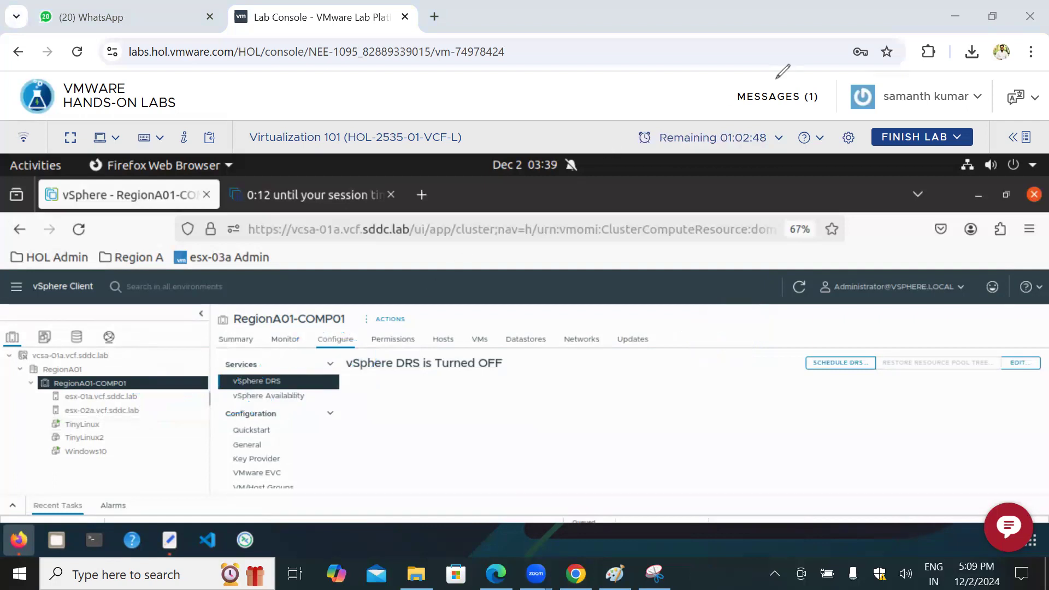
left_click(338, 342)
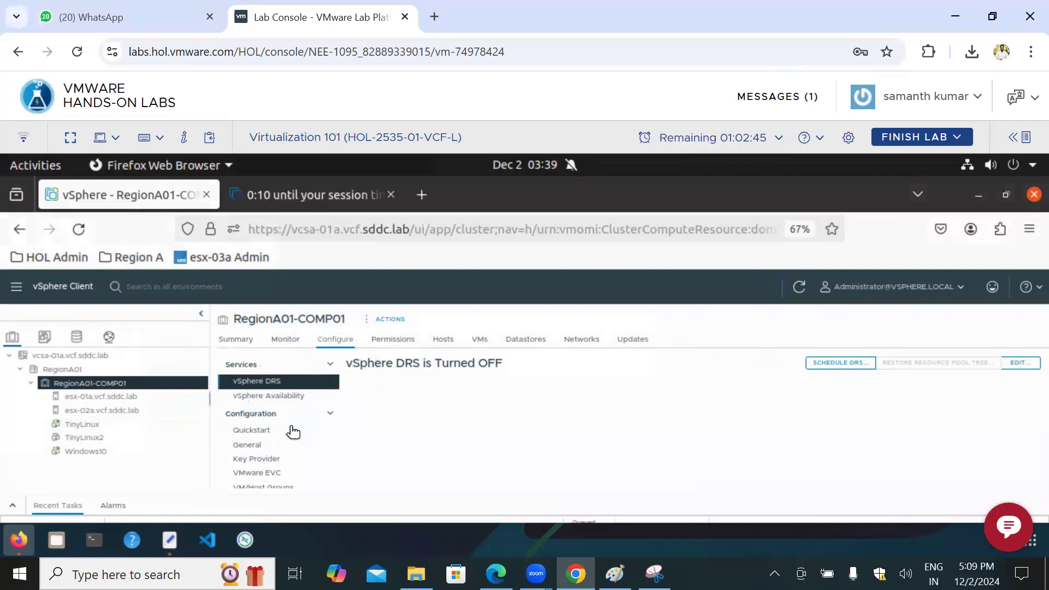
Step: Open the VM/Host Rules of the RegionA01-COMP01 cluster and start creating a new rule
scroll(290, 431, "down", 1)
scroll(290, 435, "down", 2)
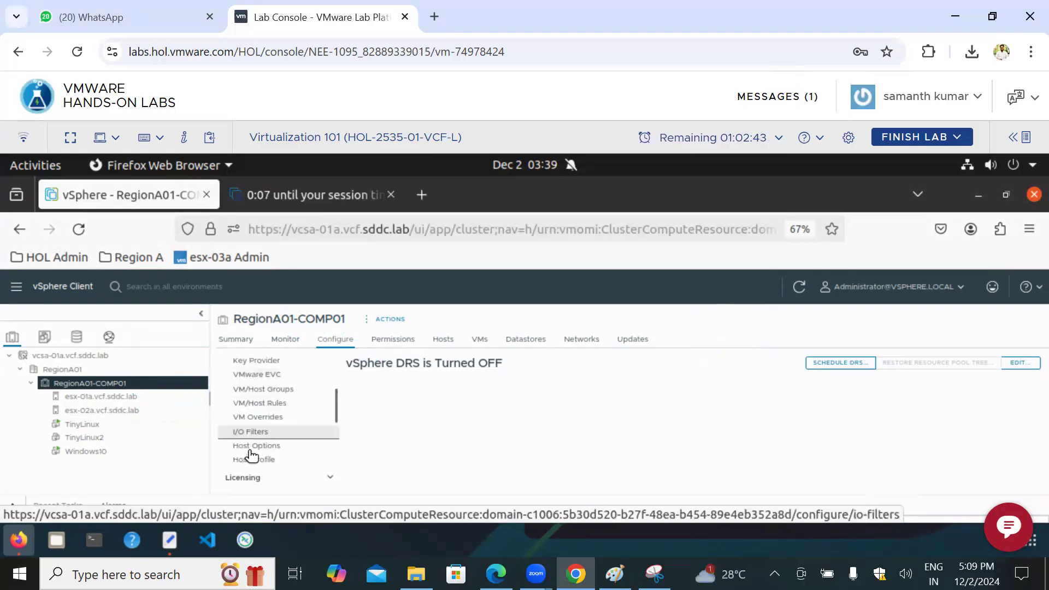
left_click(265, 404)
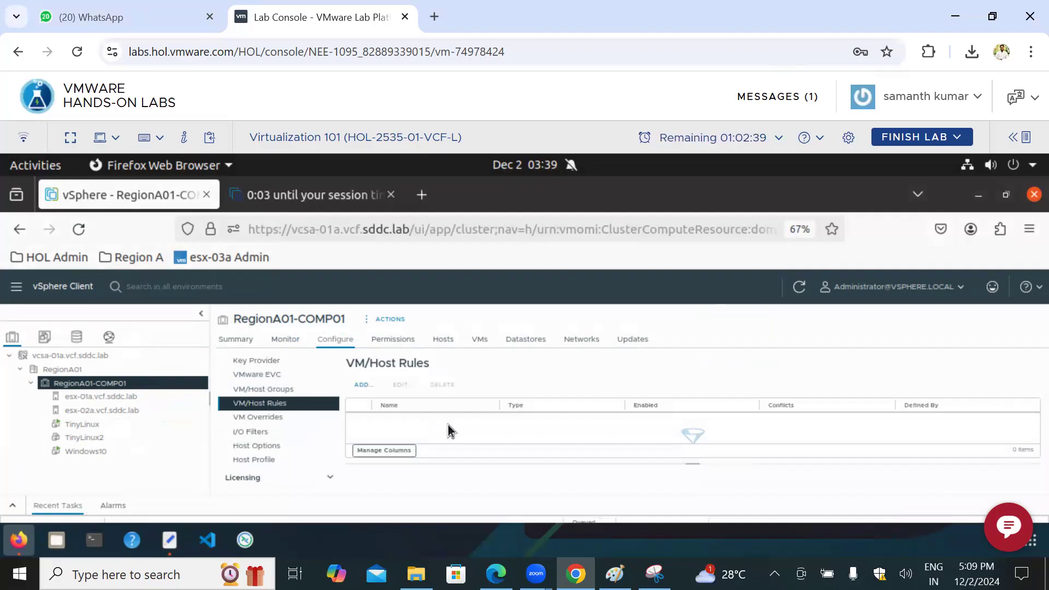
left_click(362, 386)
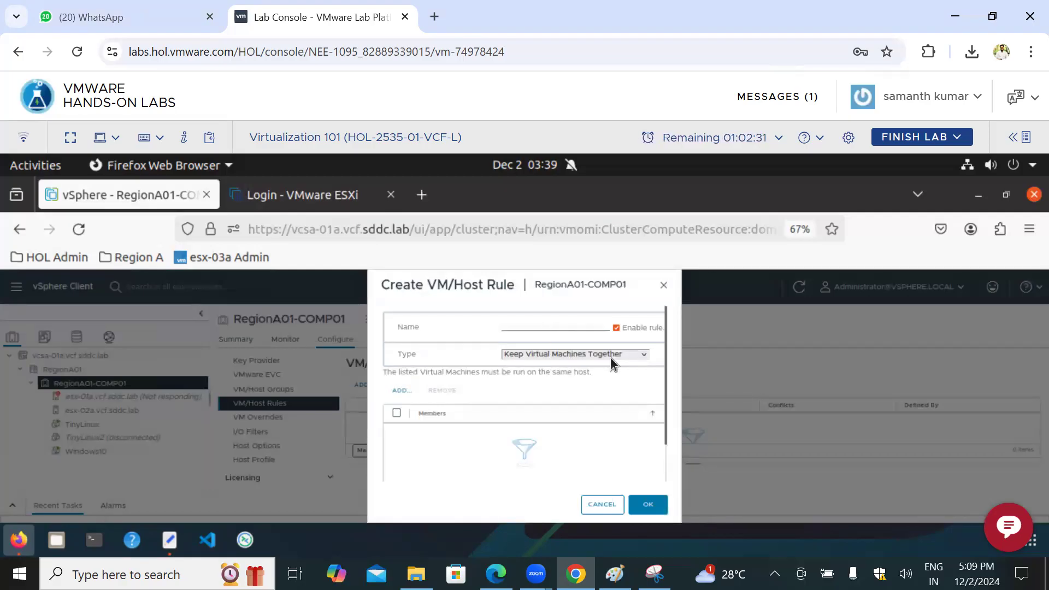
Step: Fill the ESXi host login's user name and password with the saved root credentials, then return to vSphere and cancel the new rule
left_click(315, 192)
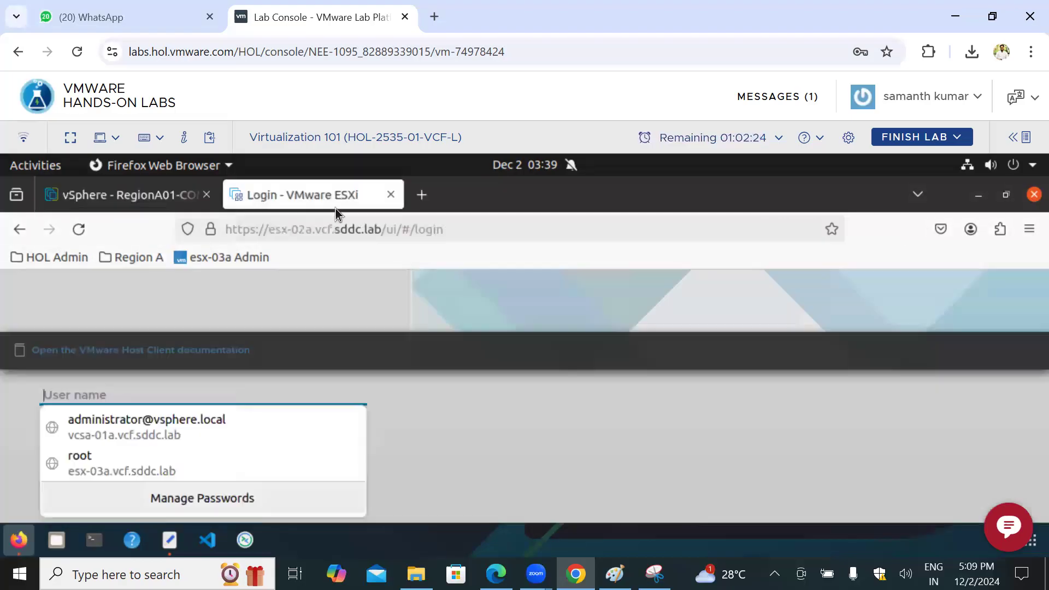
left_click(104, 465)
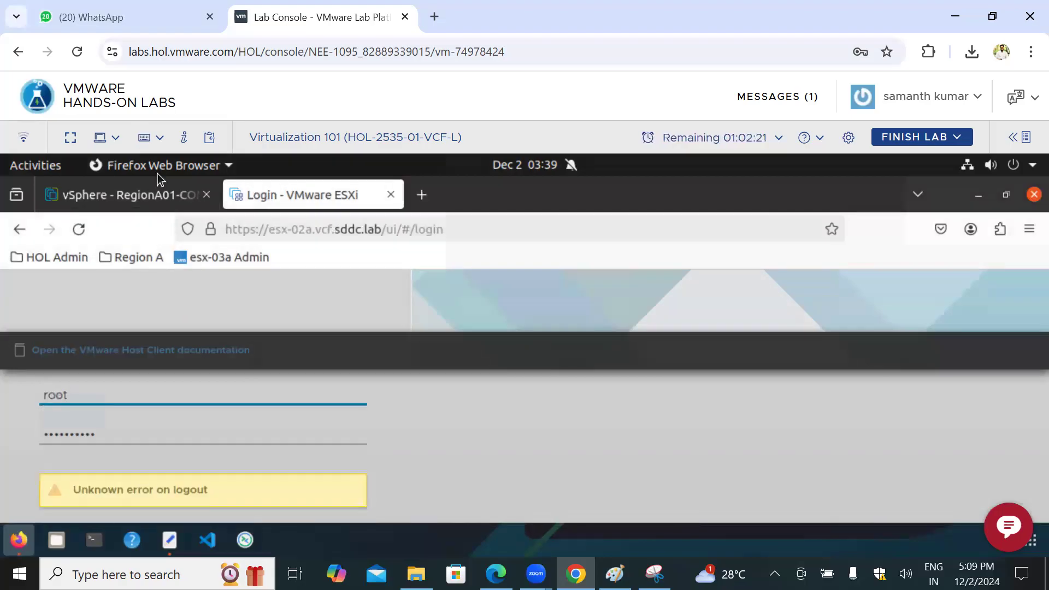
left_click(139, 186)
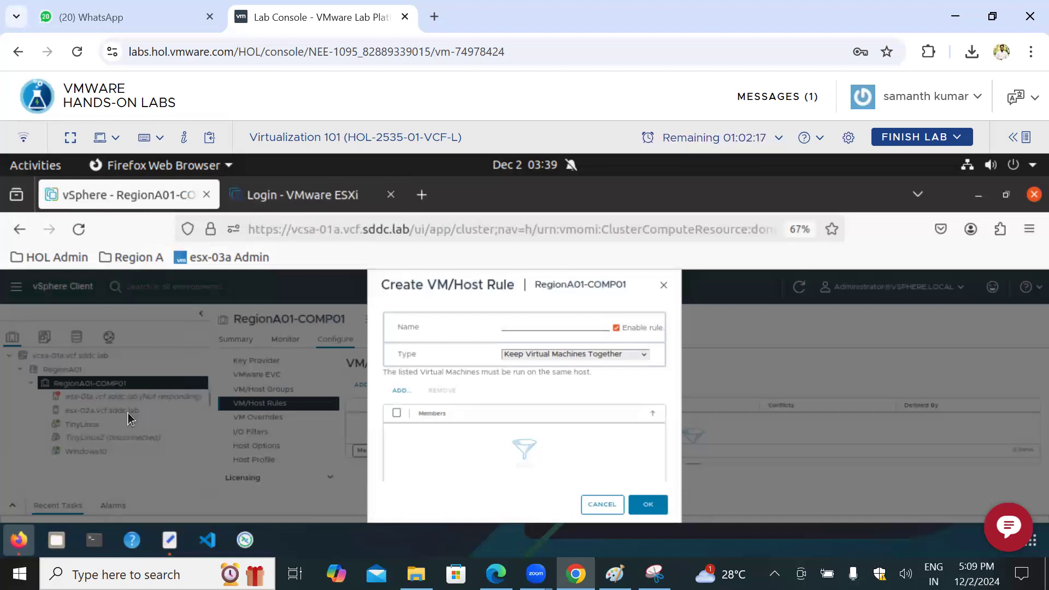
left_click(602, 504)
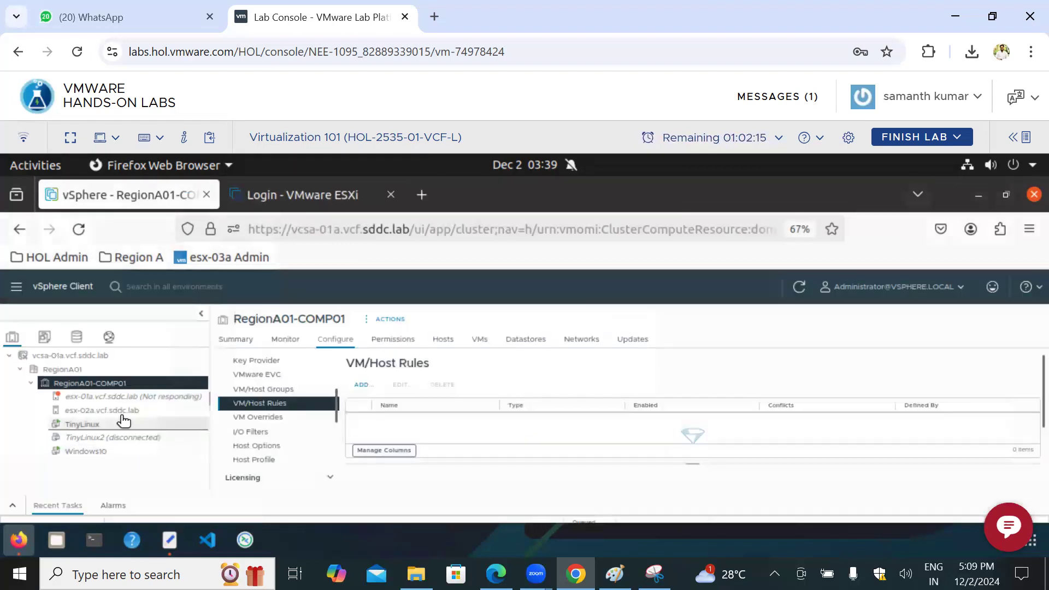
Step: Show and examine the virtual machines running on host esx-02a.vcf.sddc.lab
left_click(121, 411)
scroll(347, 443, "down", 2)
scroll(351, 440, "up", 1)
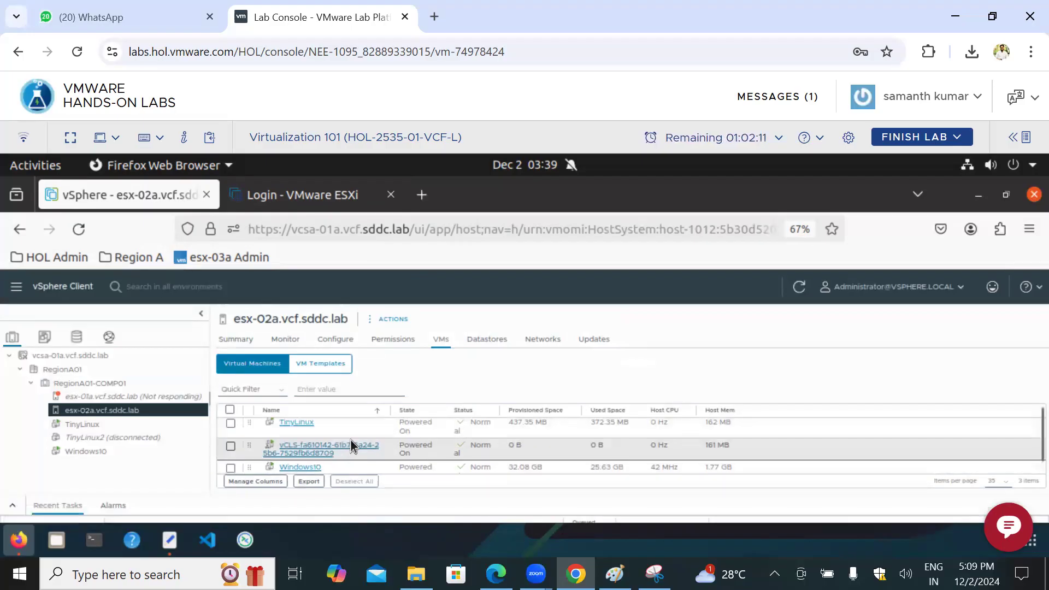
scroll(322, 435, "up", 1)
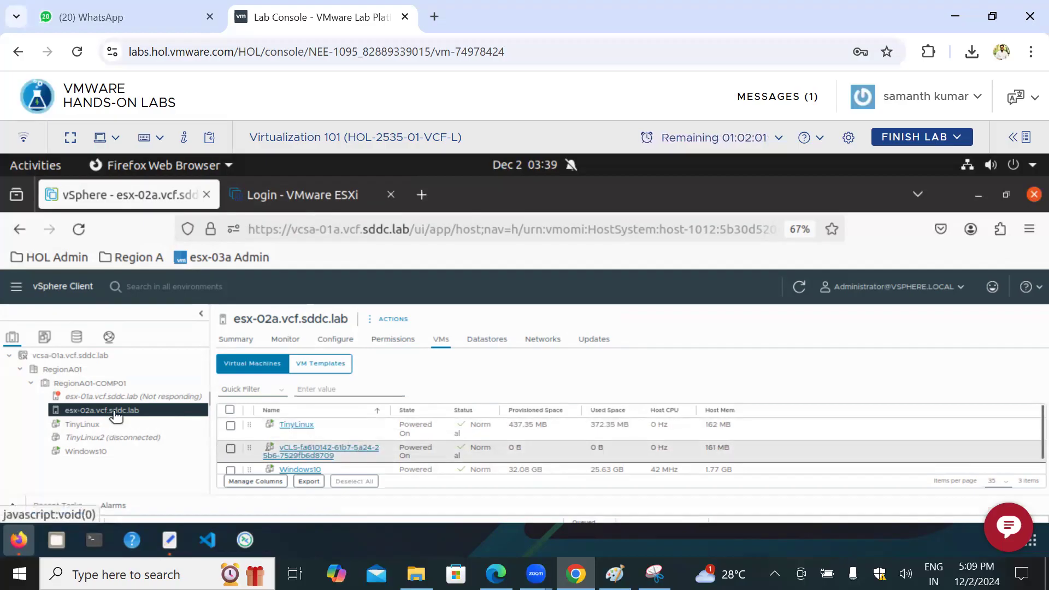
Step: Return to the VM/Host Rules of RegionA01-COMP01 and start a new rule named VM
left_click(117, 391)
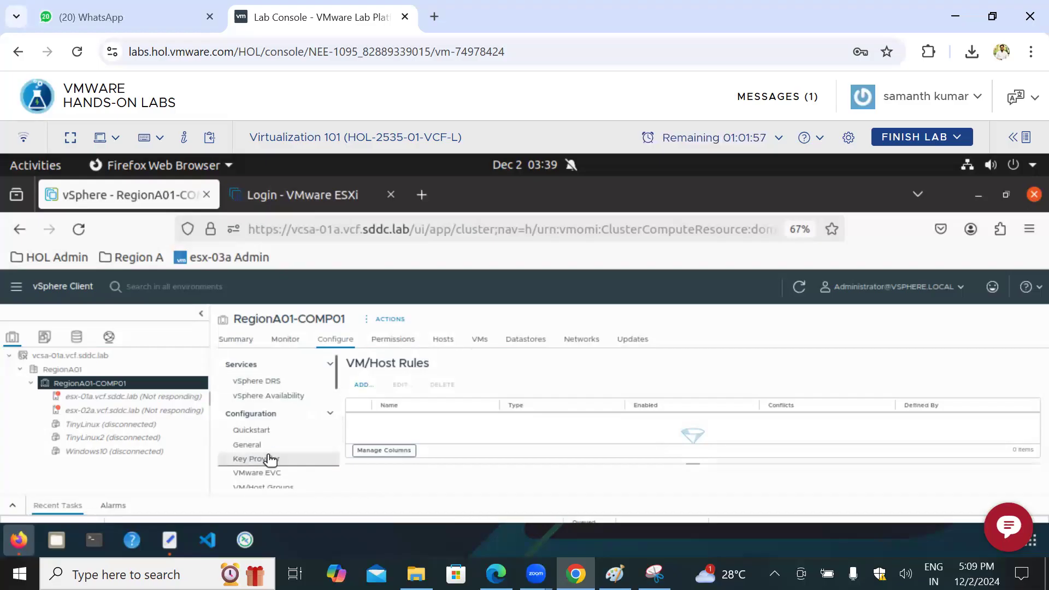
scroll(276, 462, "down", 2)
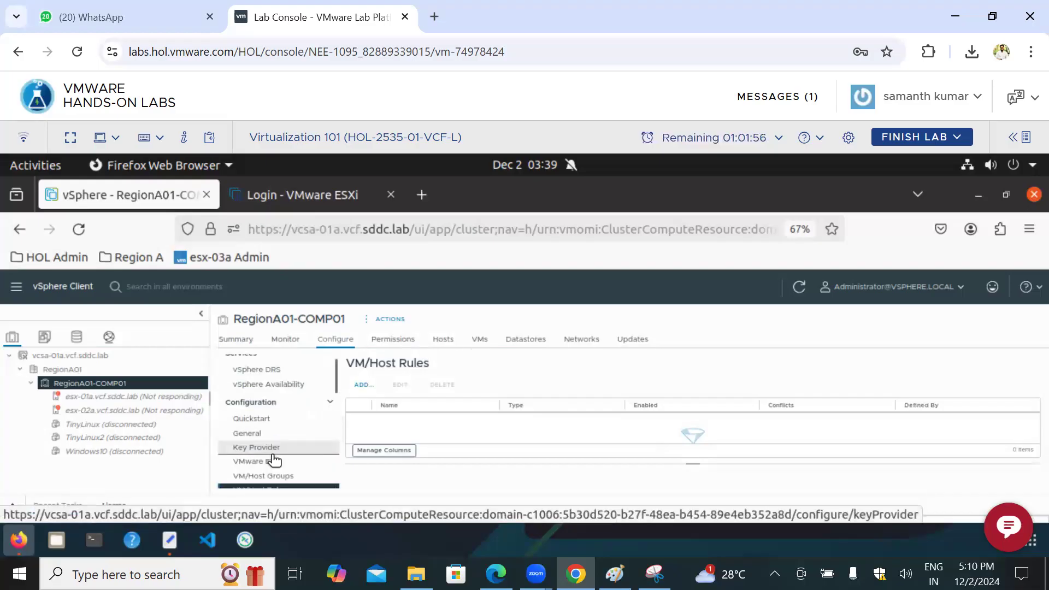
left_click(363, 387)
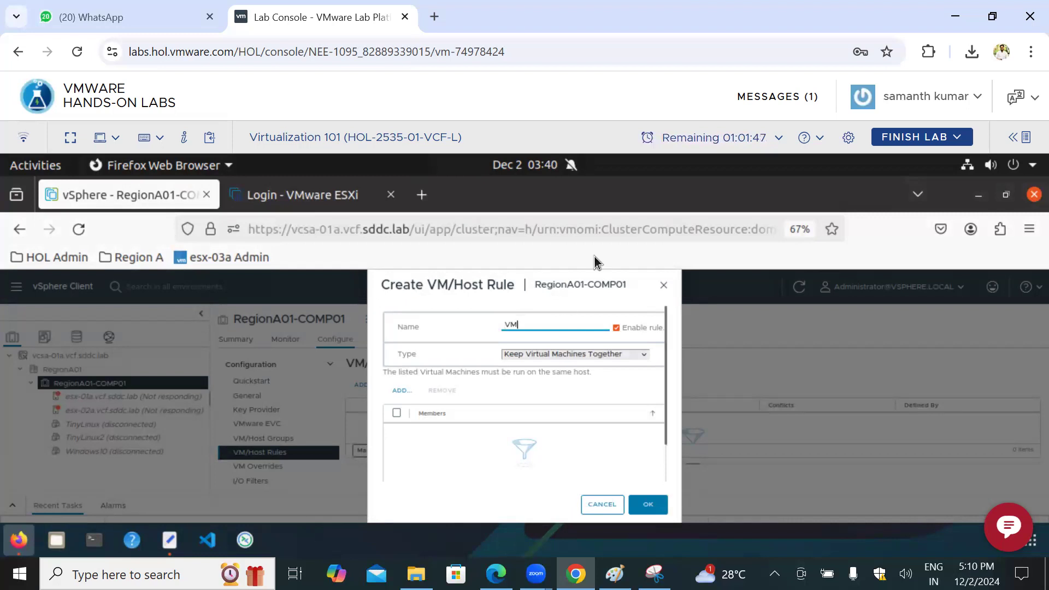
Step: Select TinyLinux and TinyLinux2 as members of the Keep Virtual Machines Together rule, and cancel the selection
left_click(402, 391)
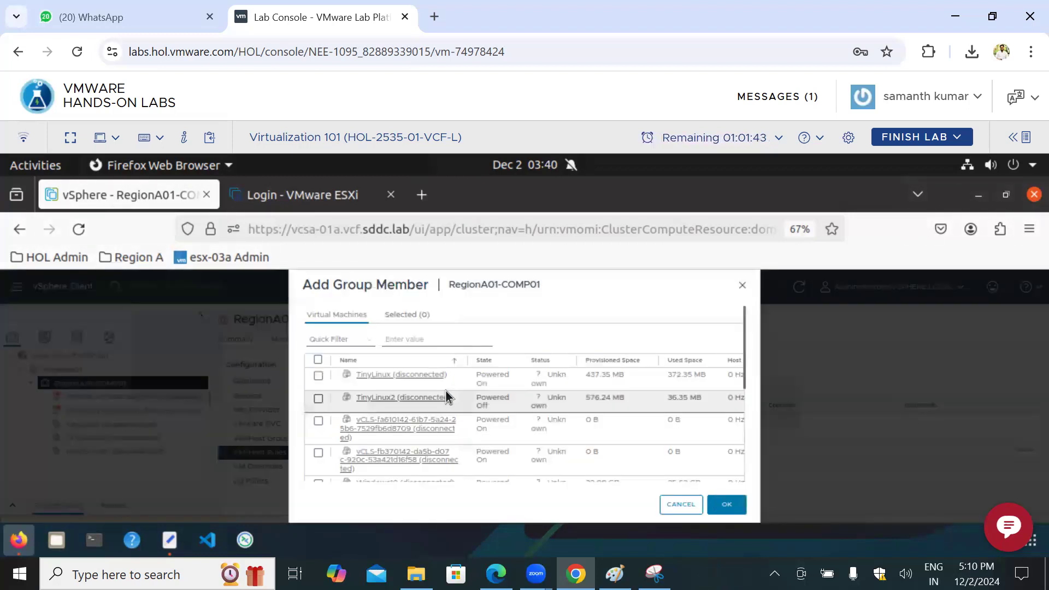
left_click(319, 377)
left_click(319, 399)
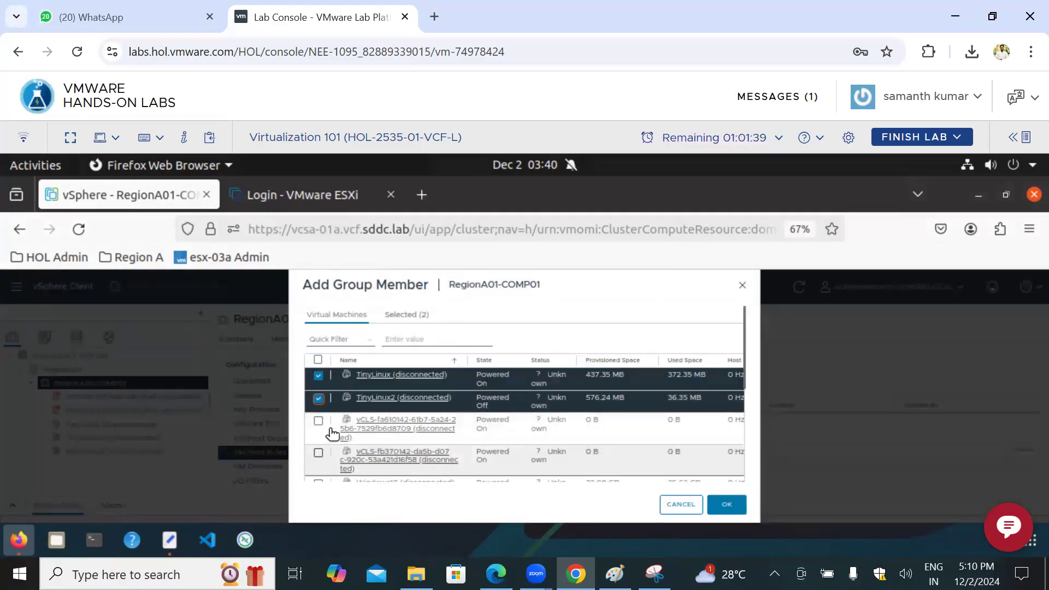
left_click(681, 505)
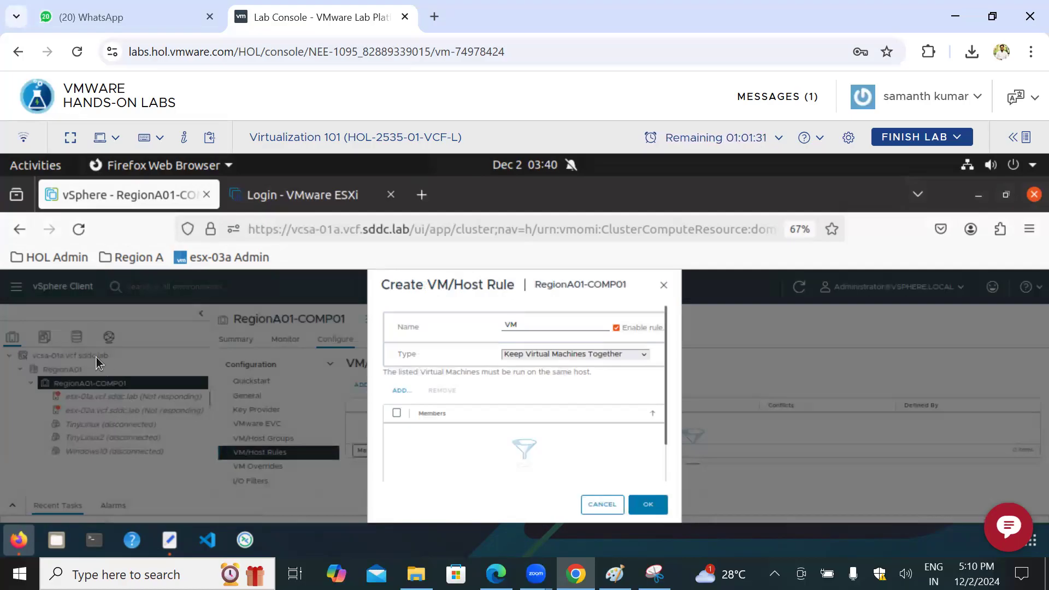
Step: Set the rule type to Separate Virtual Machines, select TinyLinux2 as a member, and cancel the member selection
left_click(541, 355)
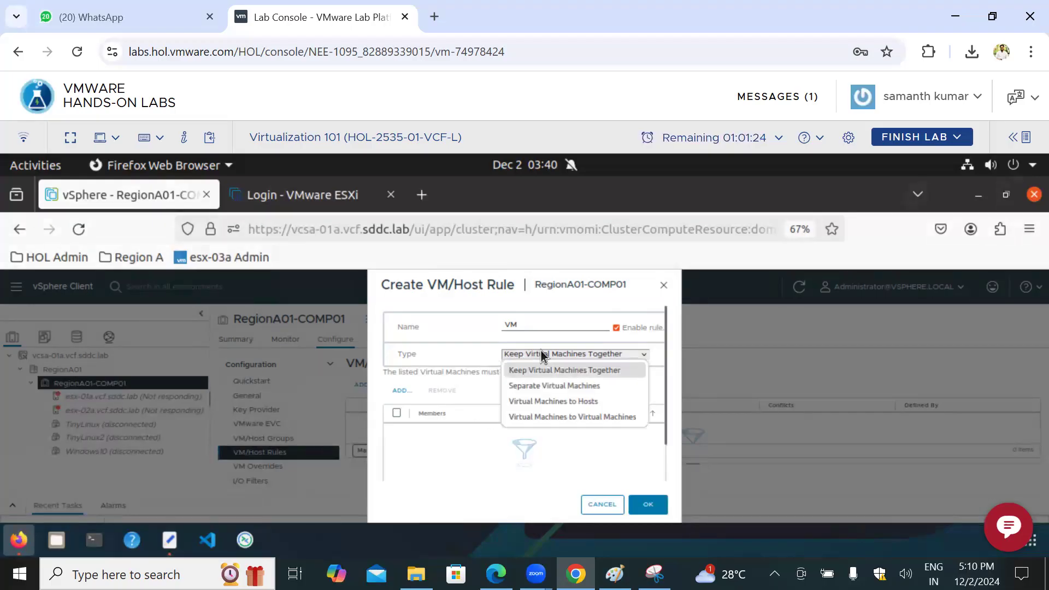
left_click(540, 386)
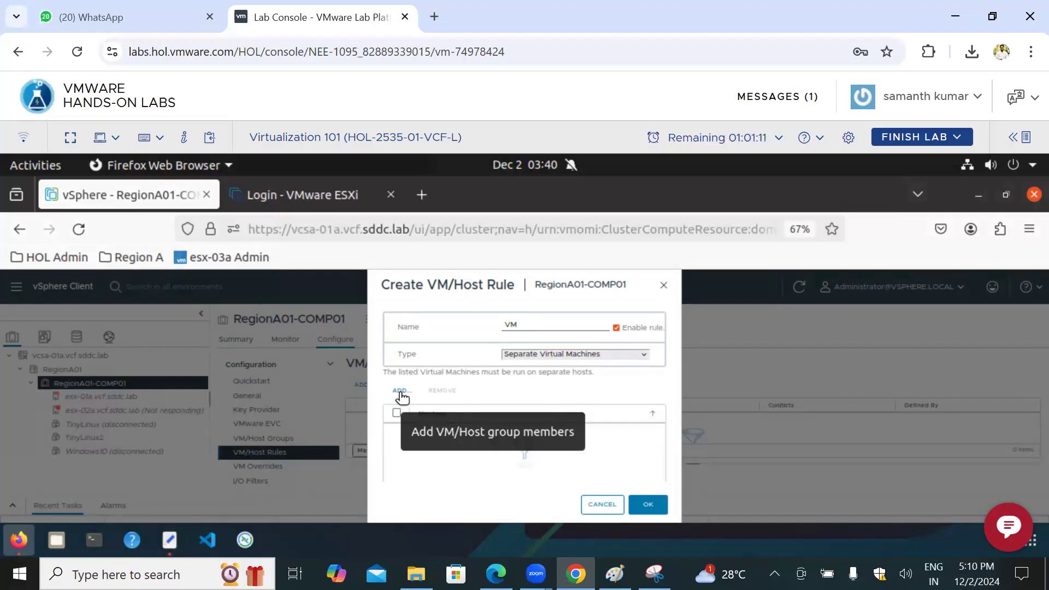
left_click(403, 391)
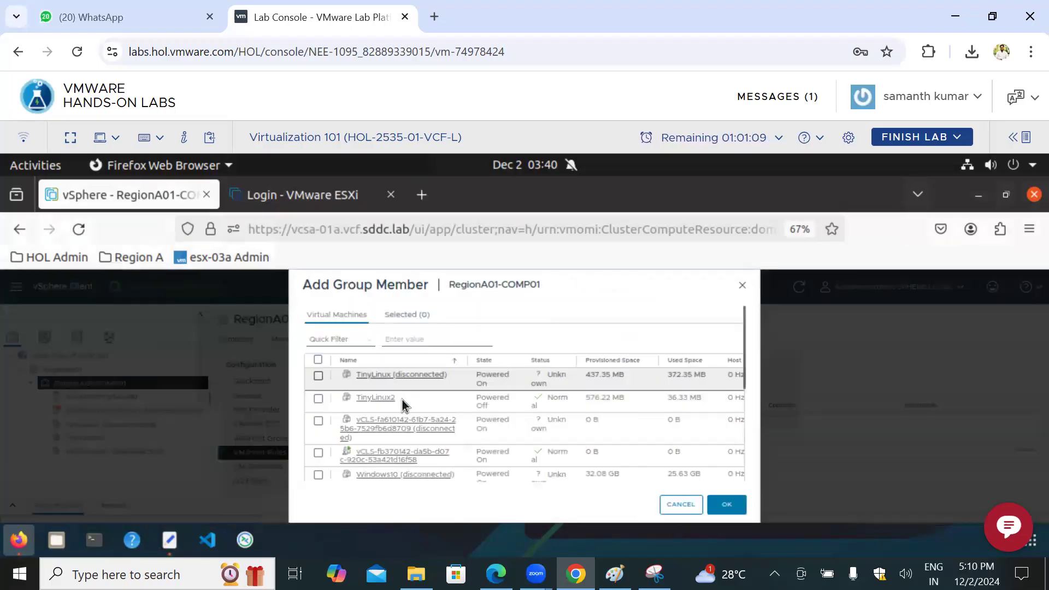
left_click(319, 404)
left_click(318, 376)
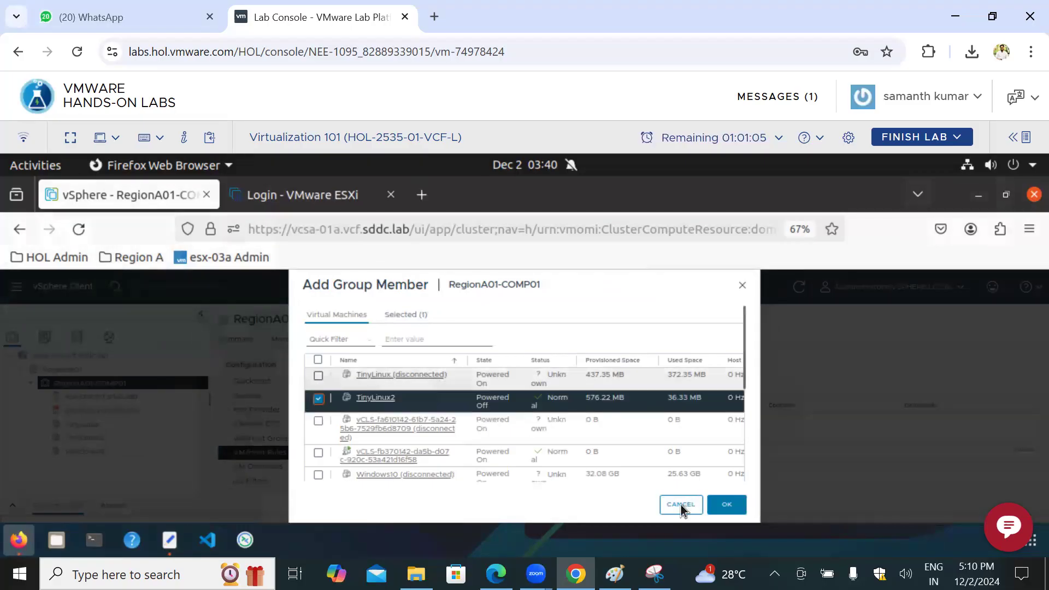
left_click(682, 505)
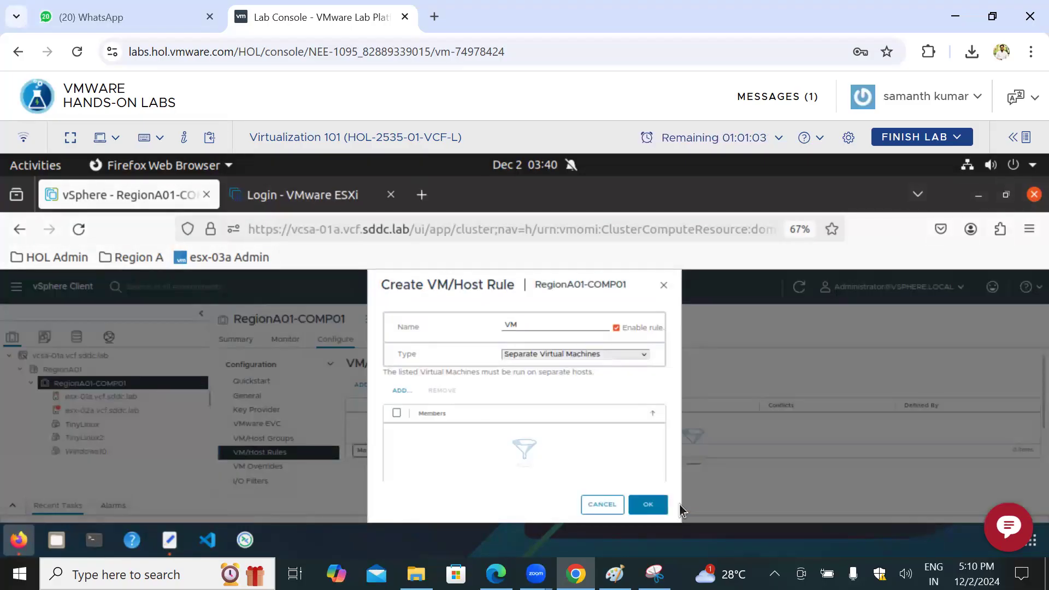
Step: Set the rule type to Virtual Machines to Hosts, review its group options, and cancel the rule
left_click(615, 354)
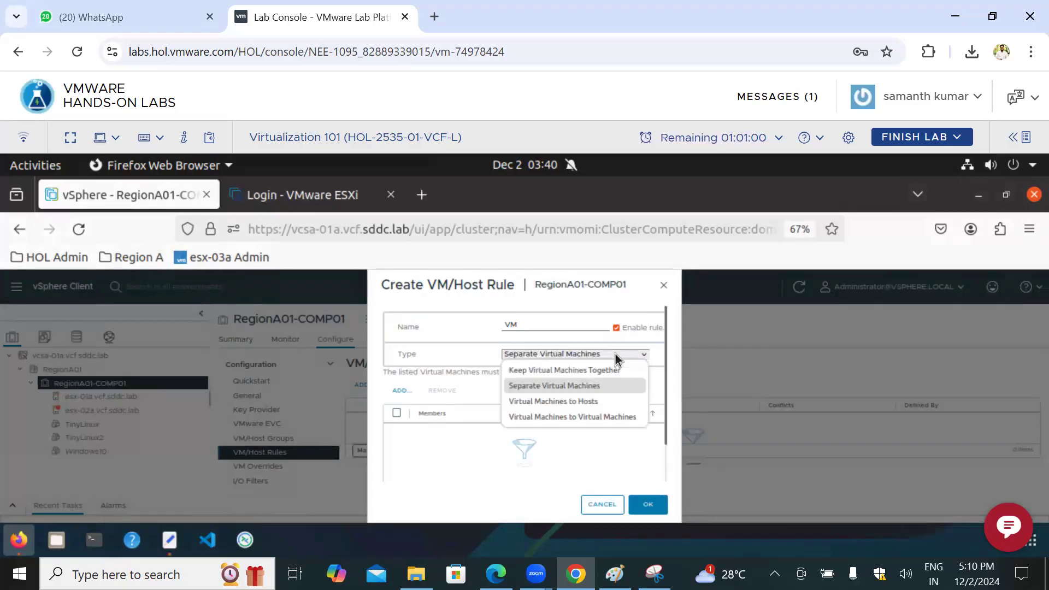
left_click(587, 402)
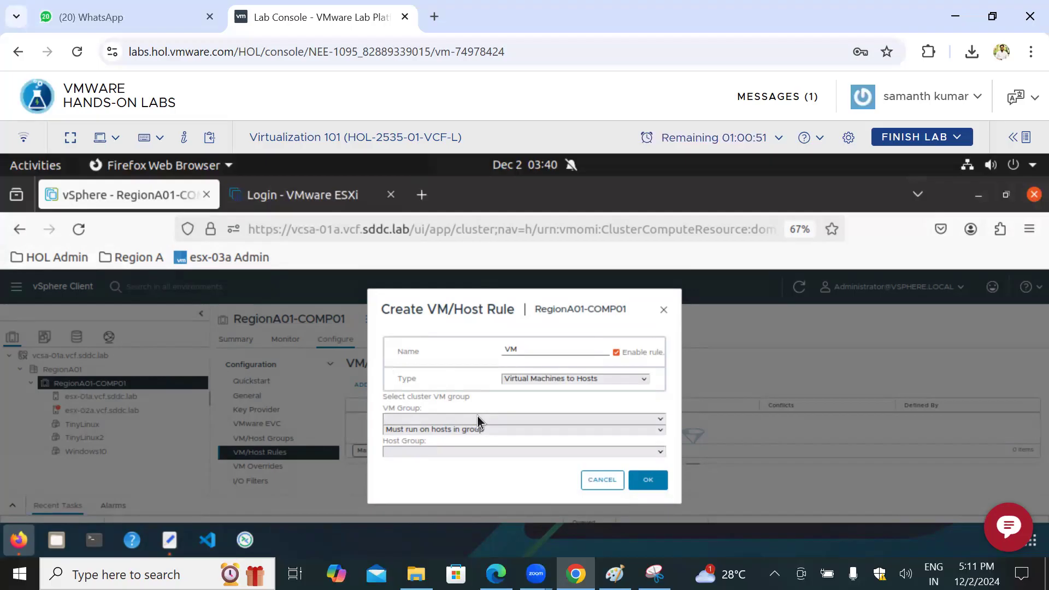
left_click(590, 487)
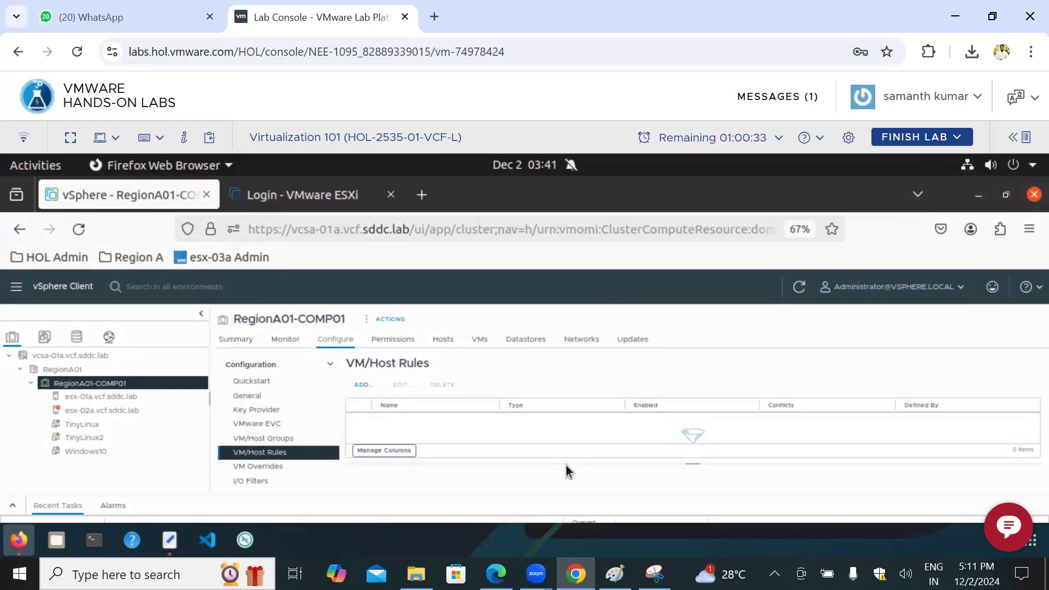
Step: Review the available rule types in a new VM/Host rule, highlight words of the dialog's title, and cancel the rule
left_click(364, 386)
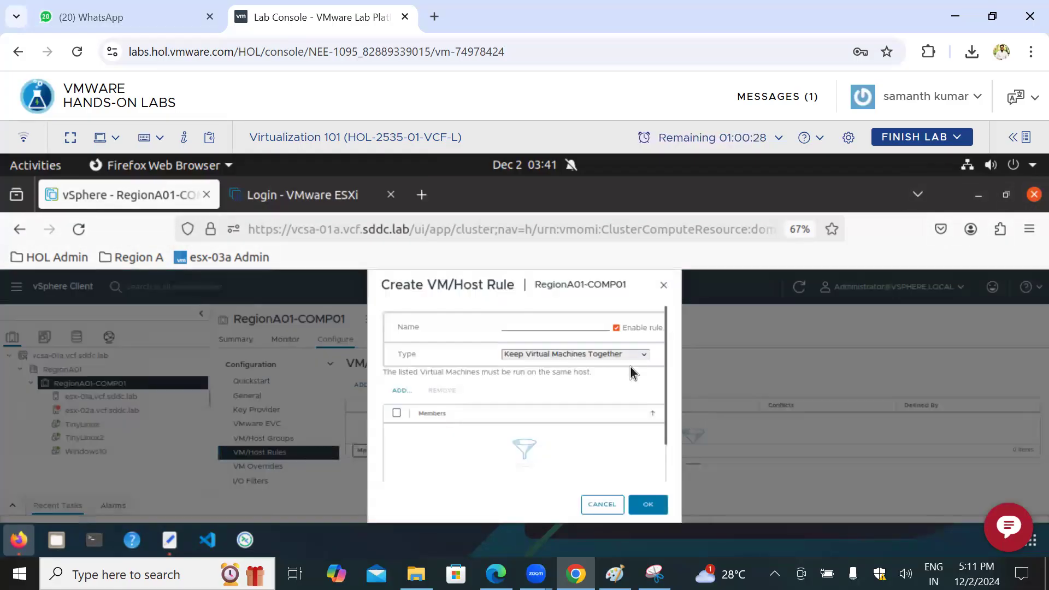
left_click(538, 356)
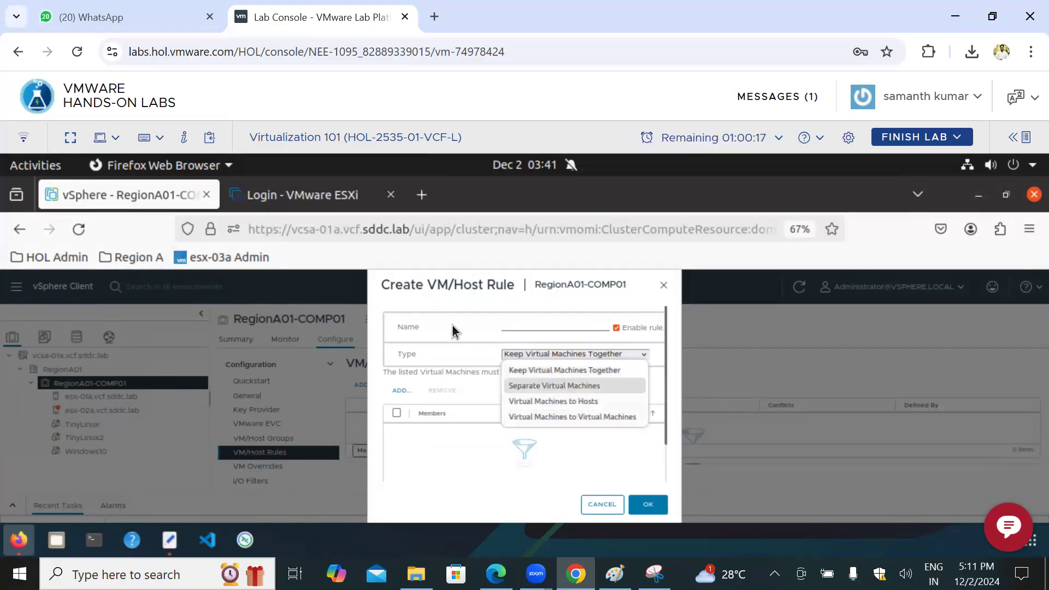
double_click(476, 289)
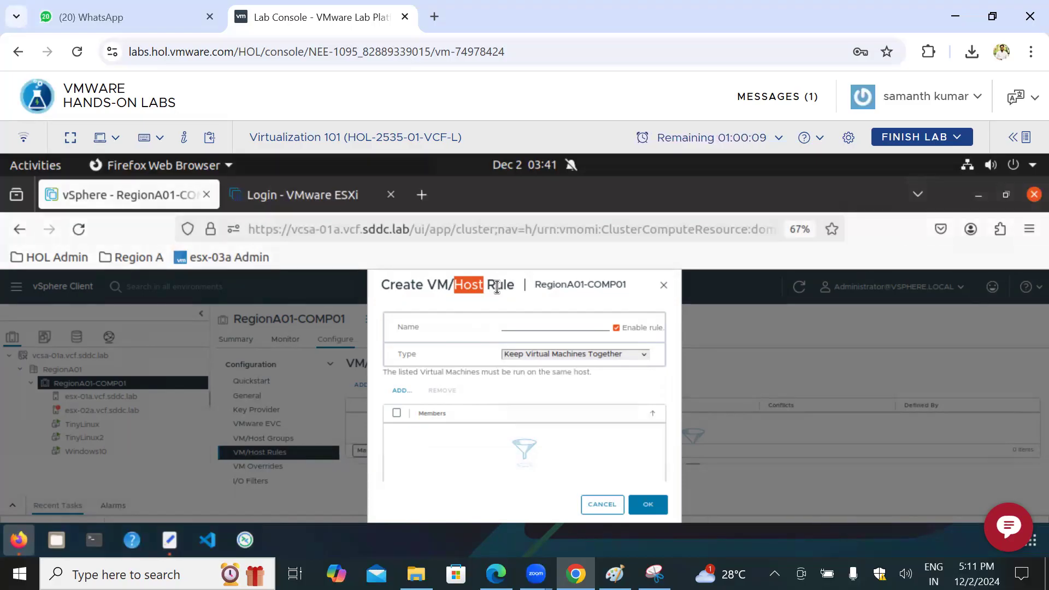
double_click(497, 288)
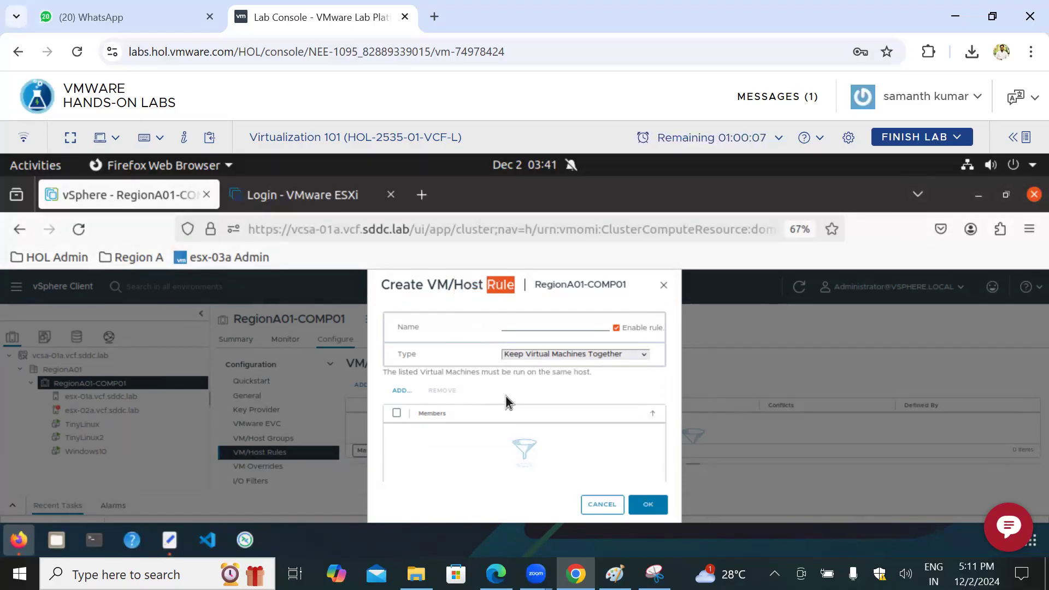
left_click(597, 504)
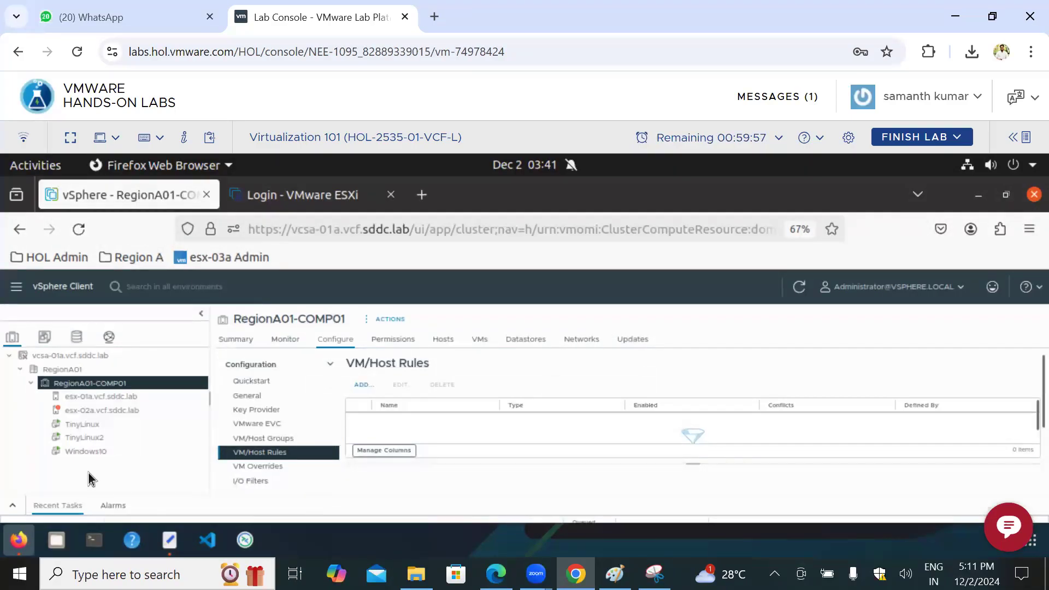
Step: Check the template options of the TinyLinux virtual machine and power it off
left_click(92, 426)
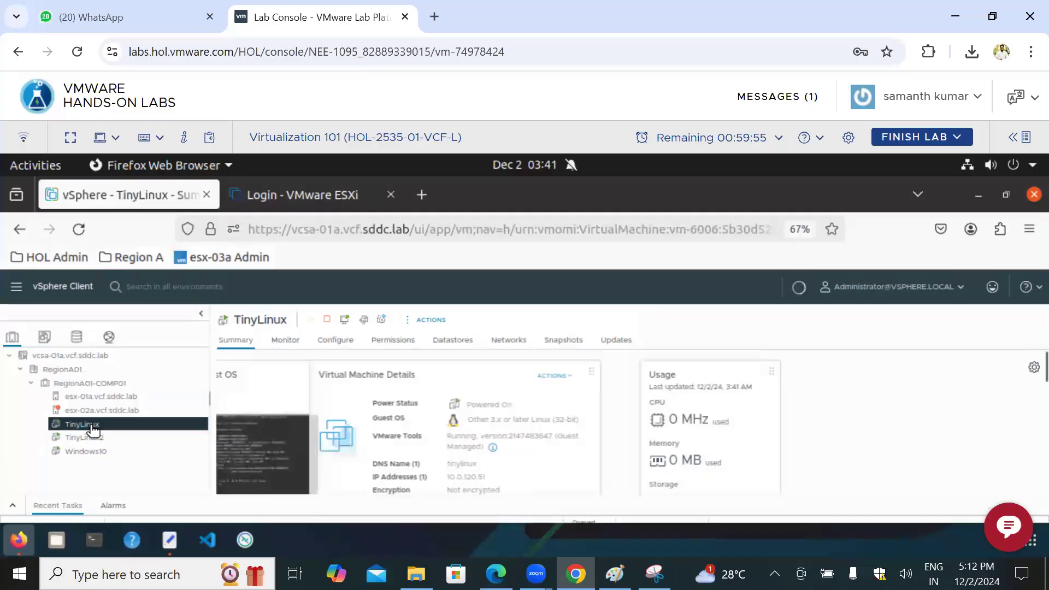
right_click(93, 429)
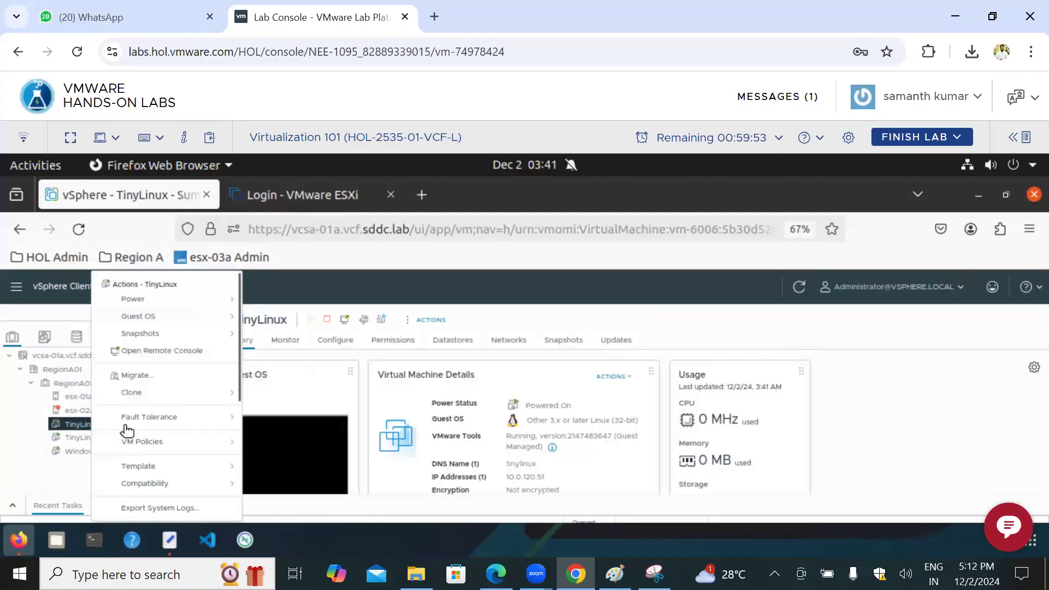
left_click(219, 468)
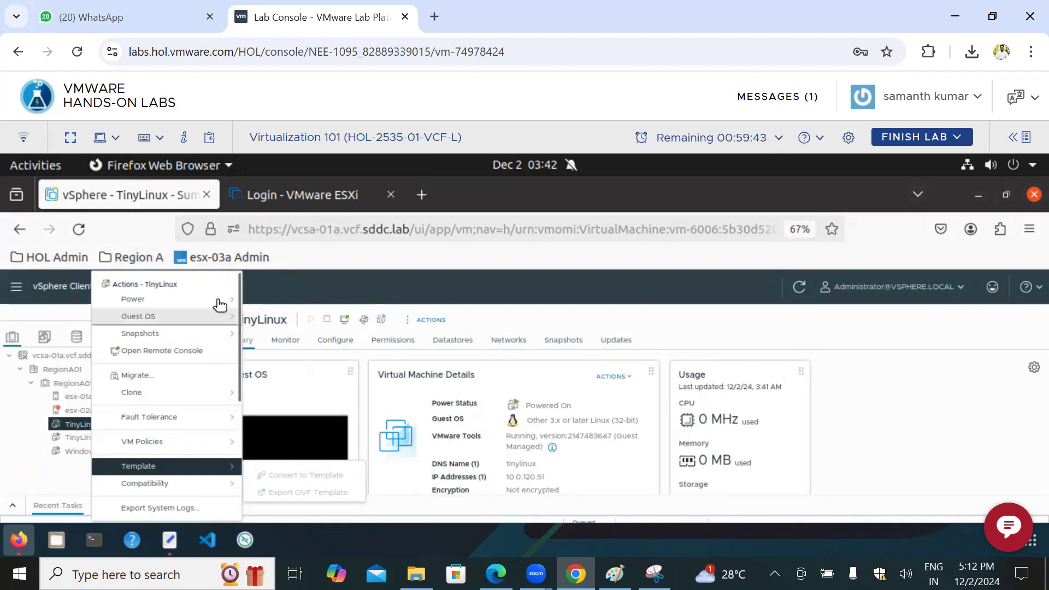
mouse_move(218, 300)
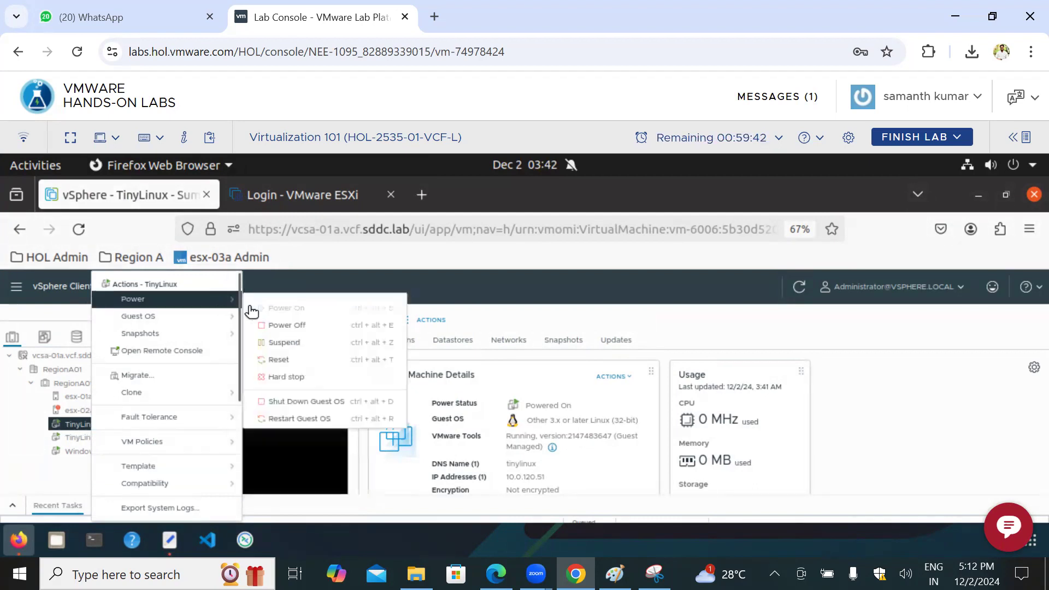
left_click(302, 330)
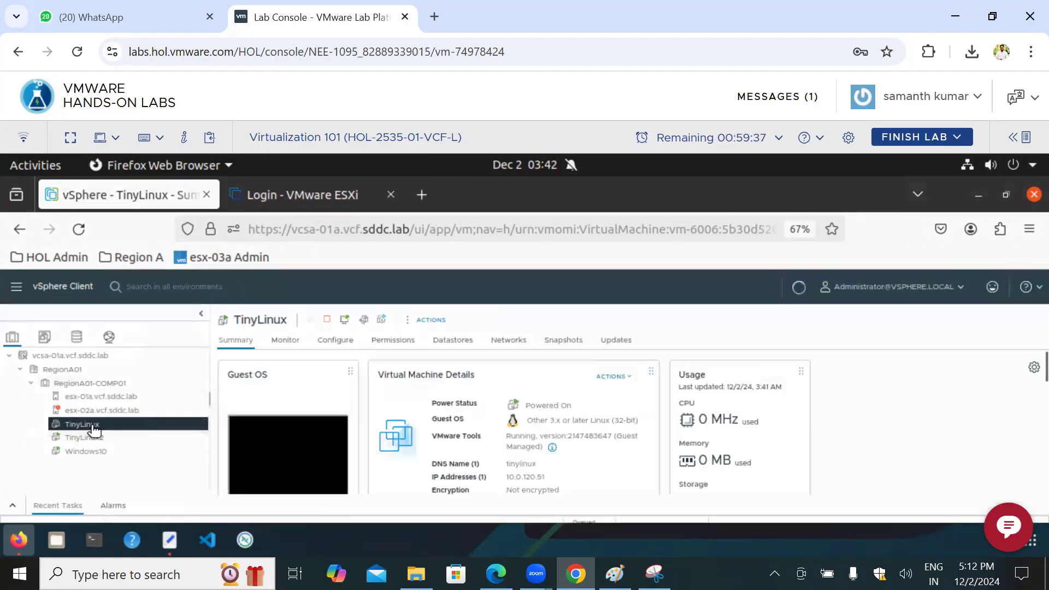
Step: Convert the powered-off TinyLinux virtual machine to a template and confirm the conversion
right_click(93, 431)
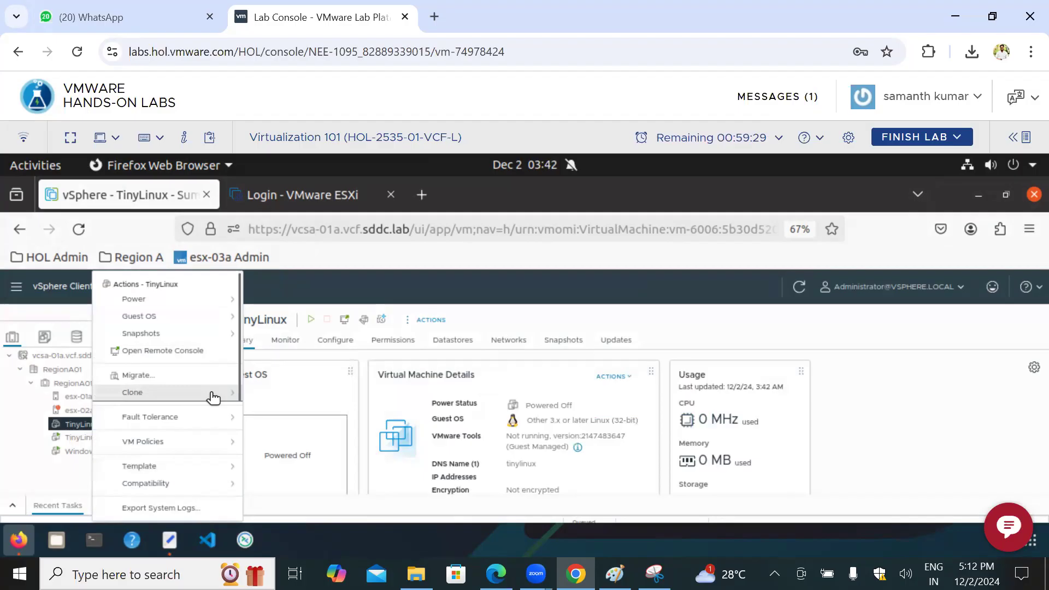
mouse_move(213, 398)
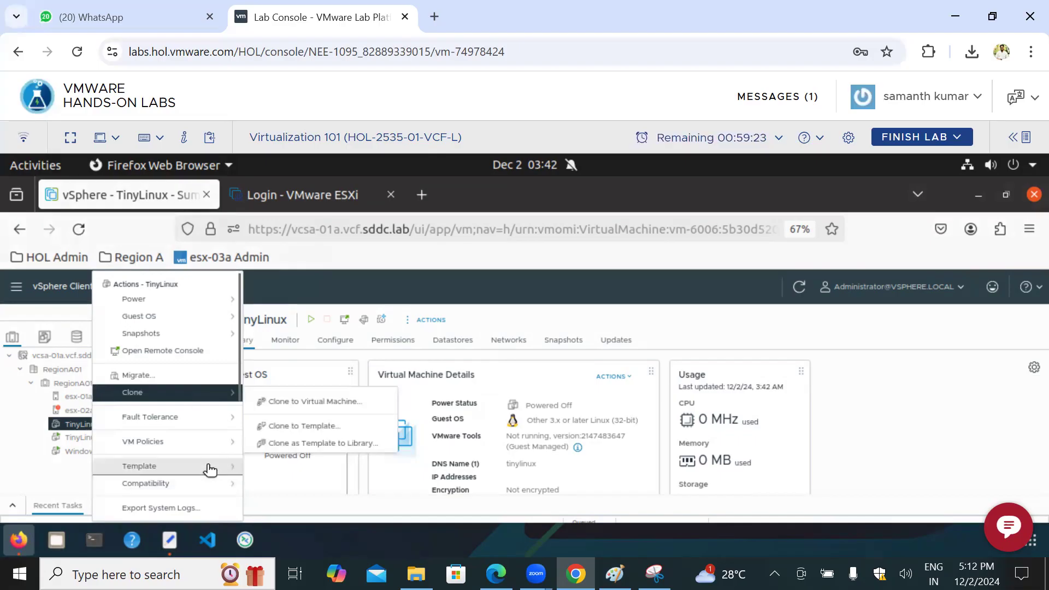
mouse_move(210, 469)
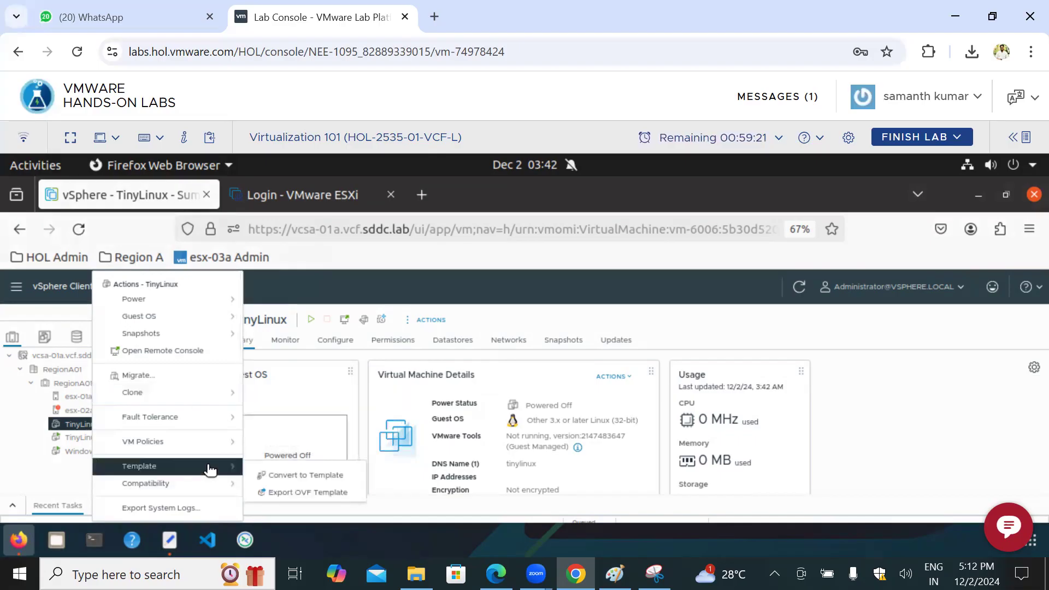
left_click(292, 477)
left_click(657, 427)
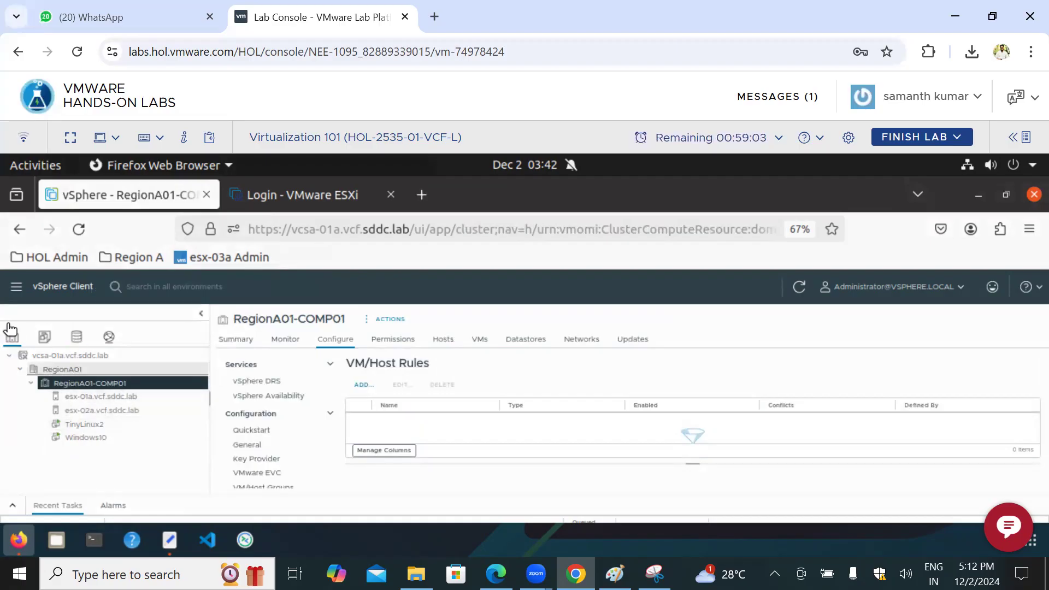
Step: Review the actions available for the test2 template in the VMs and Templates inventory, and return to Hosts and Clusters
left_click(45, 344)
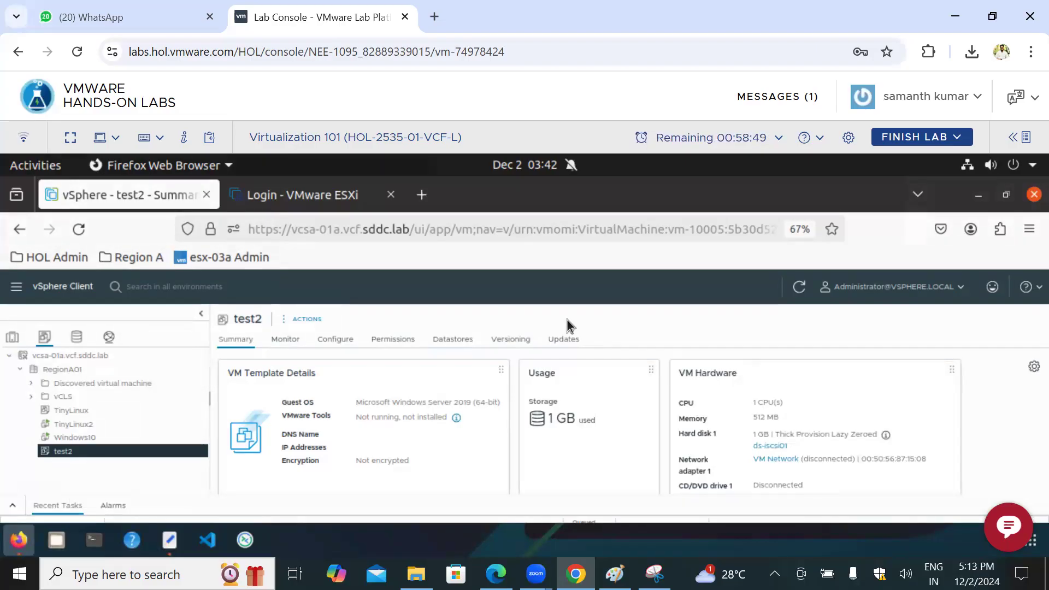
right_click(99, 454)
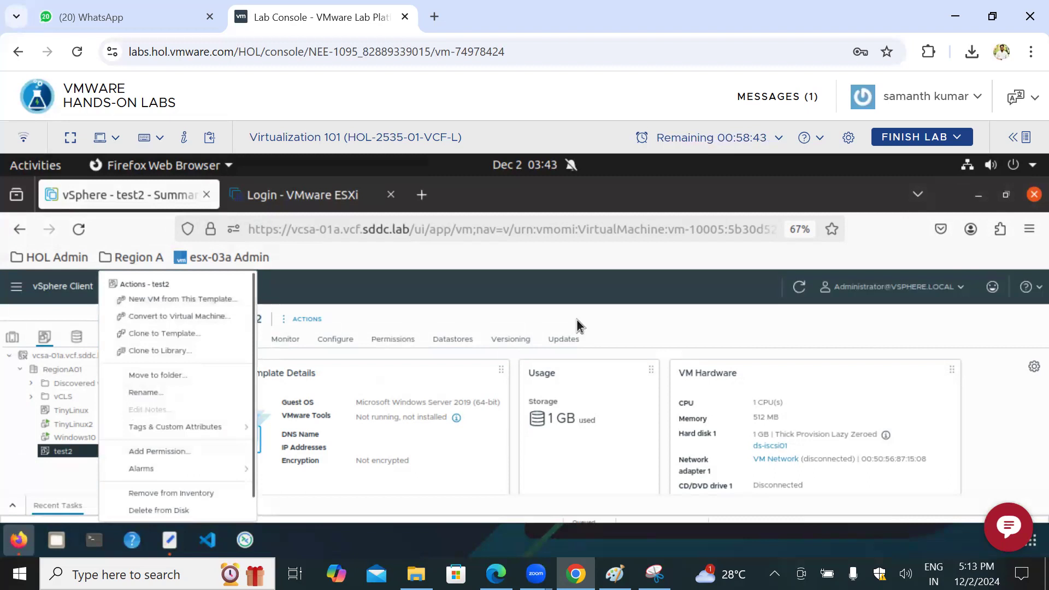
left_click(894, 334)
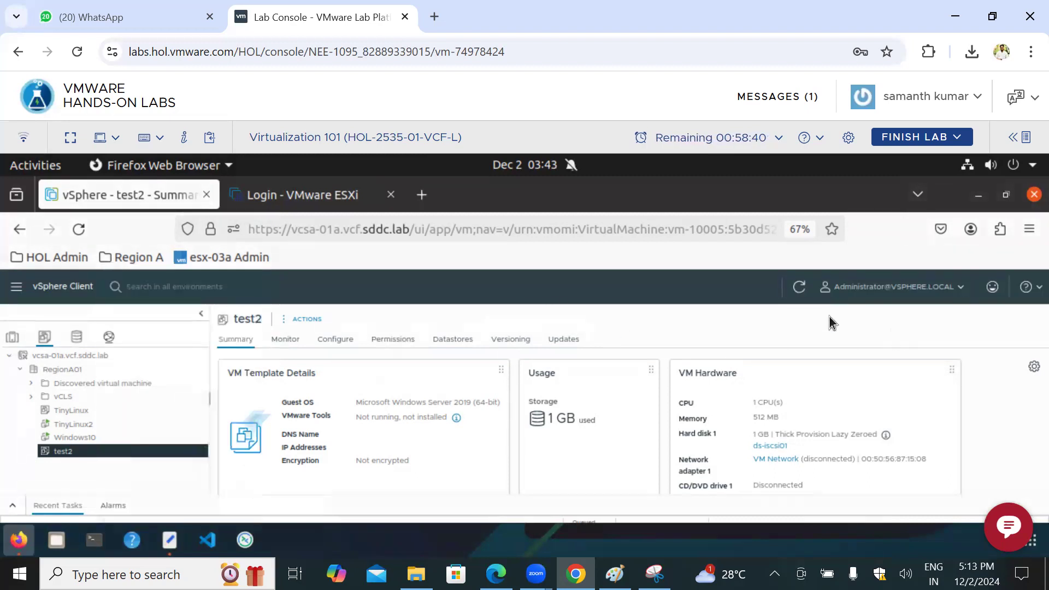
left_click(13, 337)
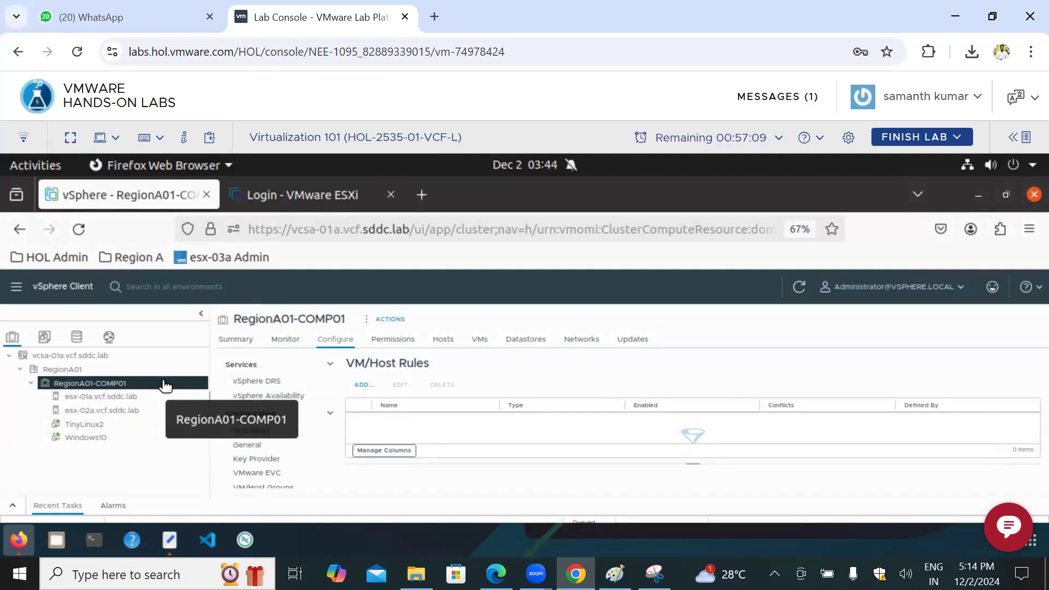
Step: Check the Fault Tolerance options of the TinyLinux2 virtual machine and dismiss them
left_click(97, 426)
right_click(97, 427)
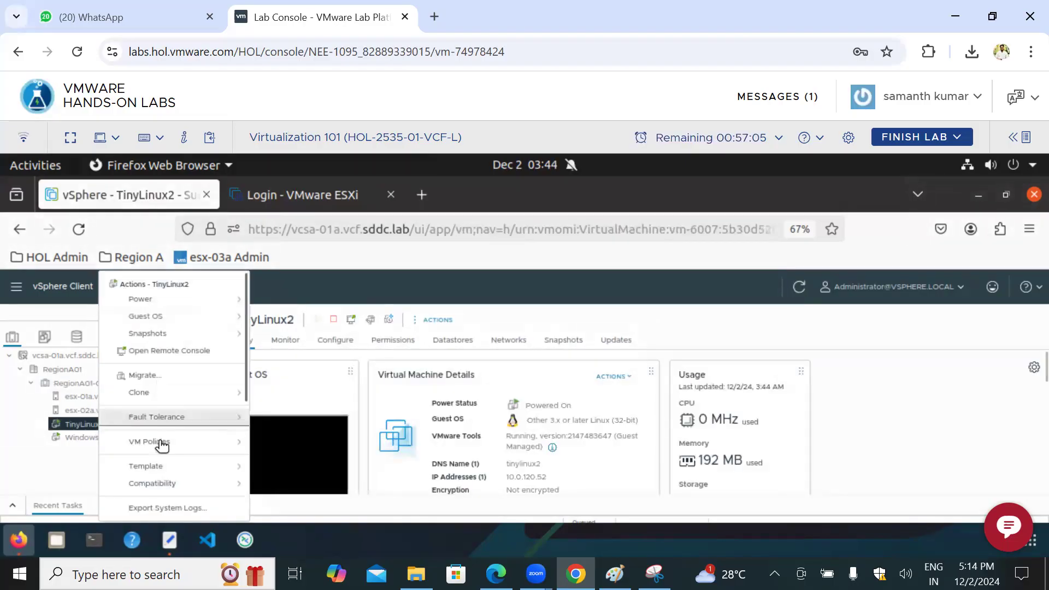
mouse_move(167, 422)
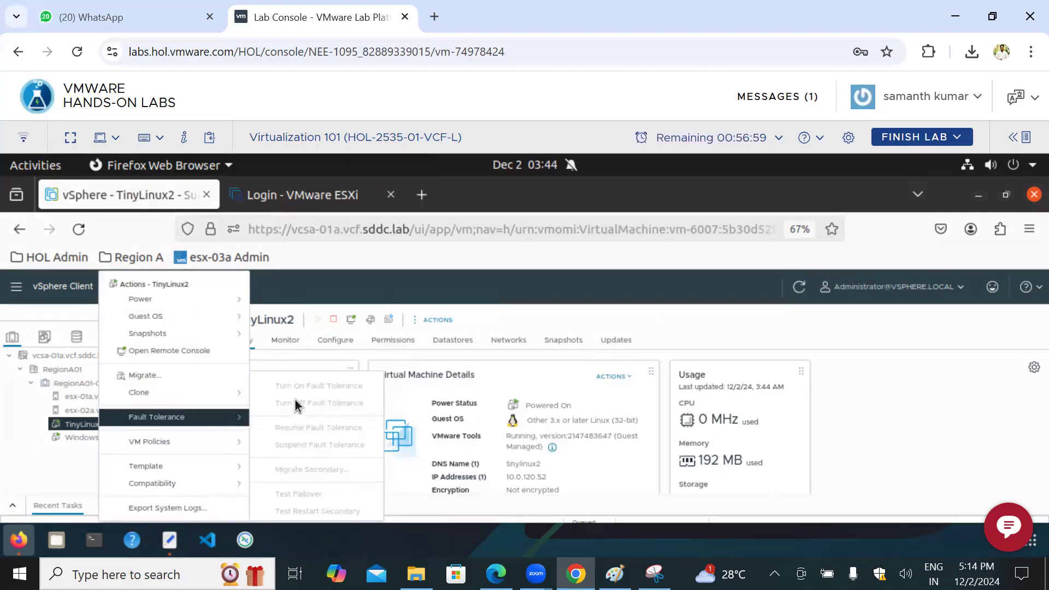
left_click(930, 414)
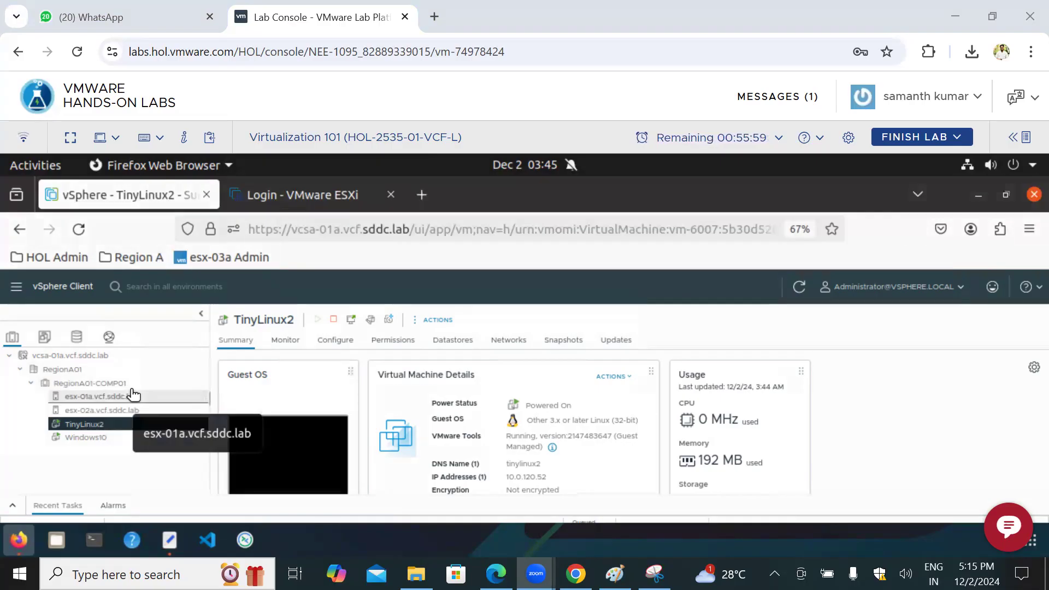
Step: Review the RegionA01 datacenter and the summary, hosts and virtual machines of the RegionA01-COMP01 cluster
left_click(63, 371)
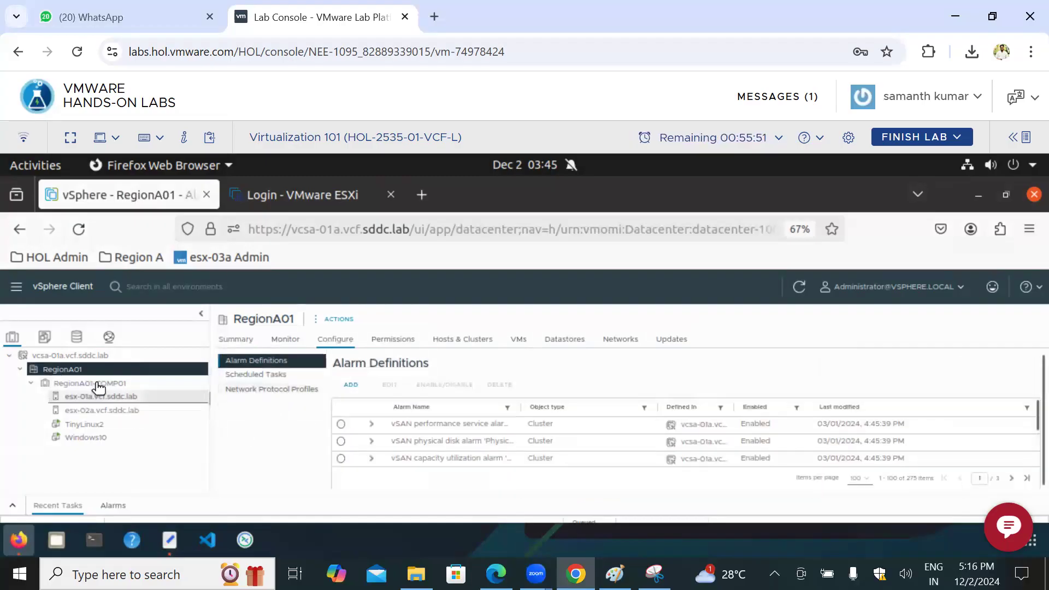
left_click(97, 384)
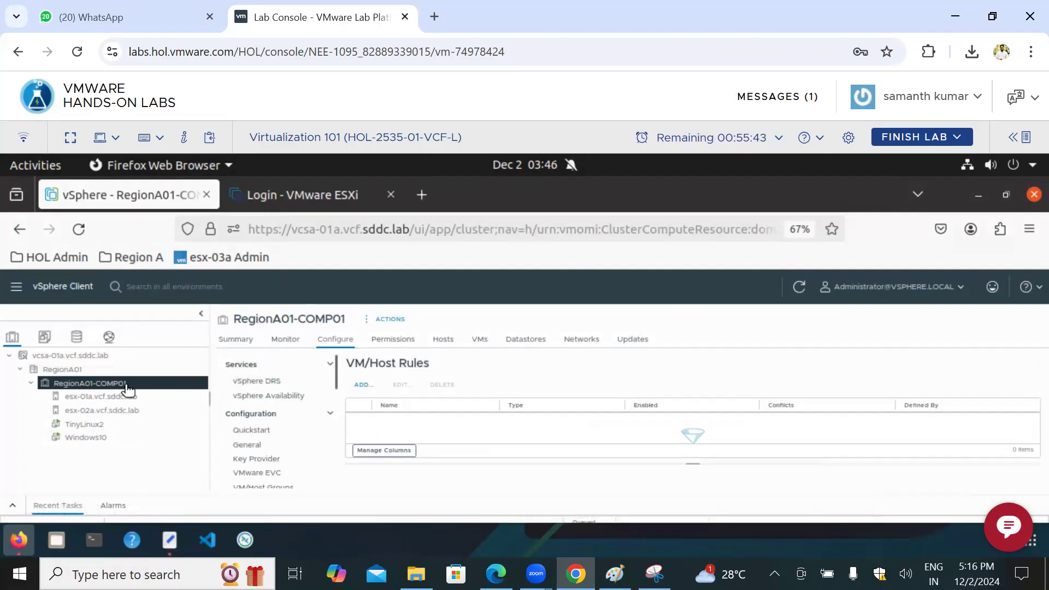
left_click(241, 341)
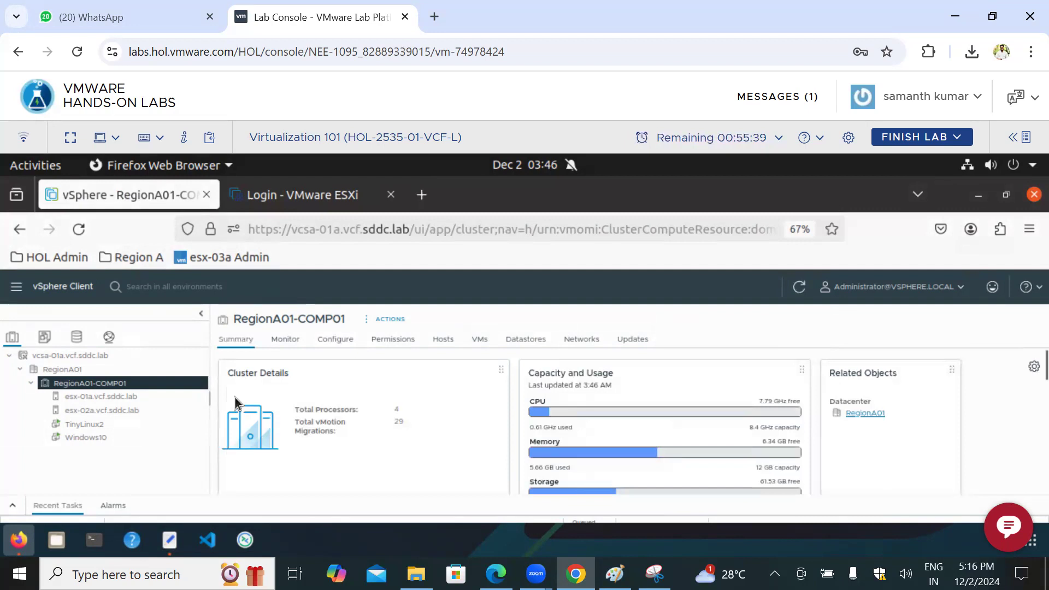
left_click(443, 340)
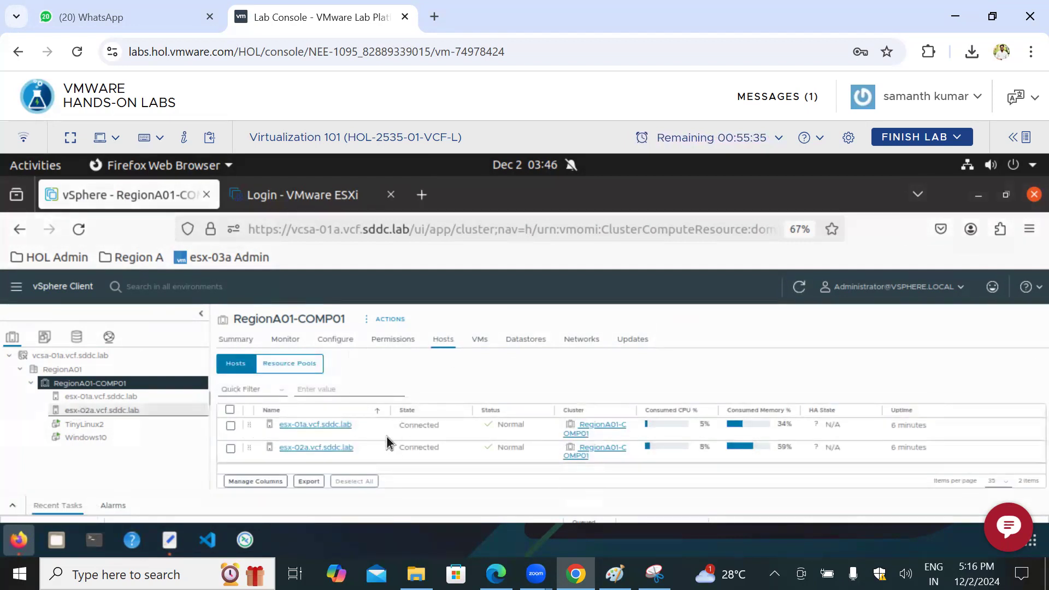
left_click(480, 340)
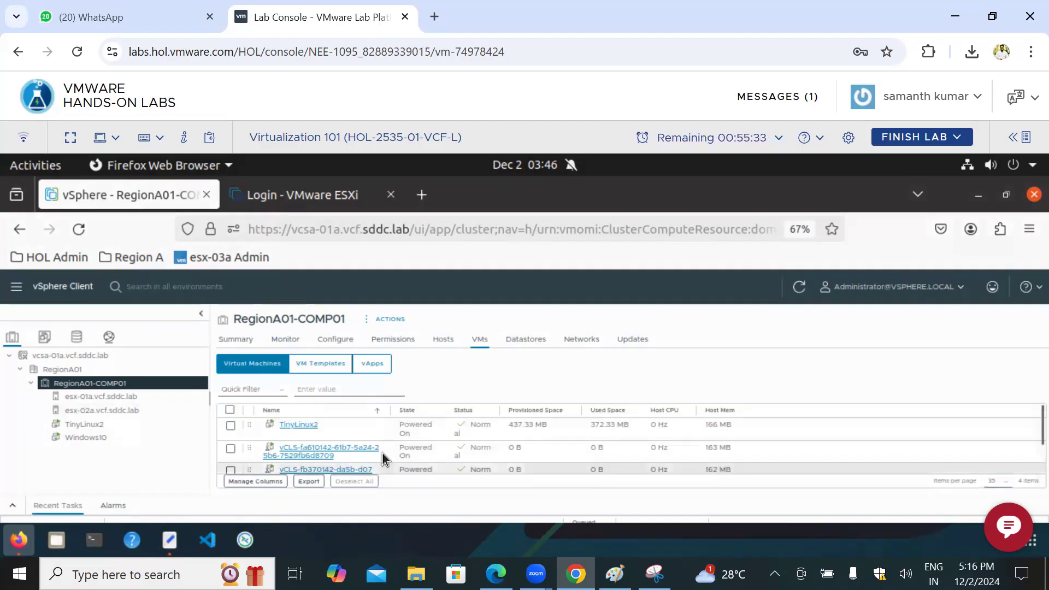
Step: Check the vSphere DRS and vSphere Availability settings of the RegionA01-COMP01 cluster
left_click(343, 345)
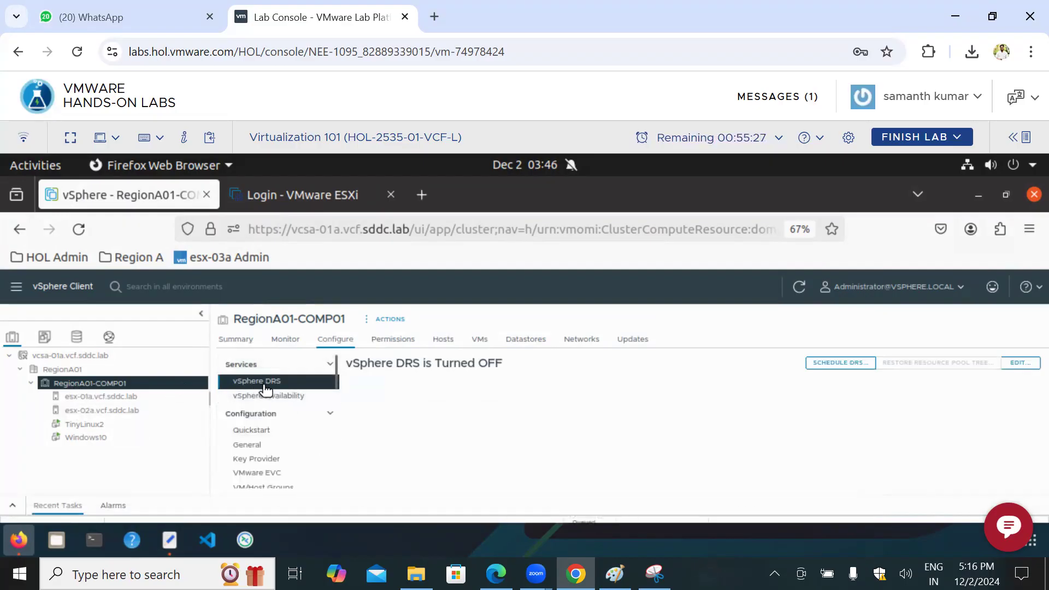
left_click(278, 398)
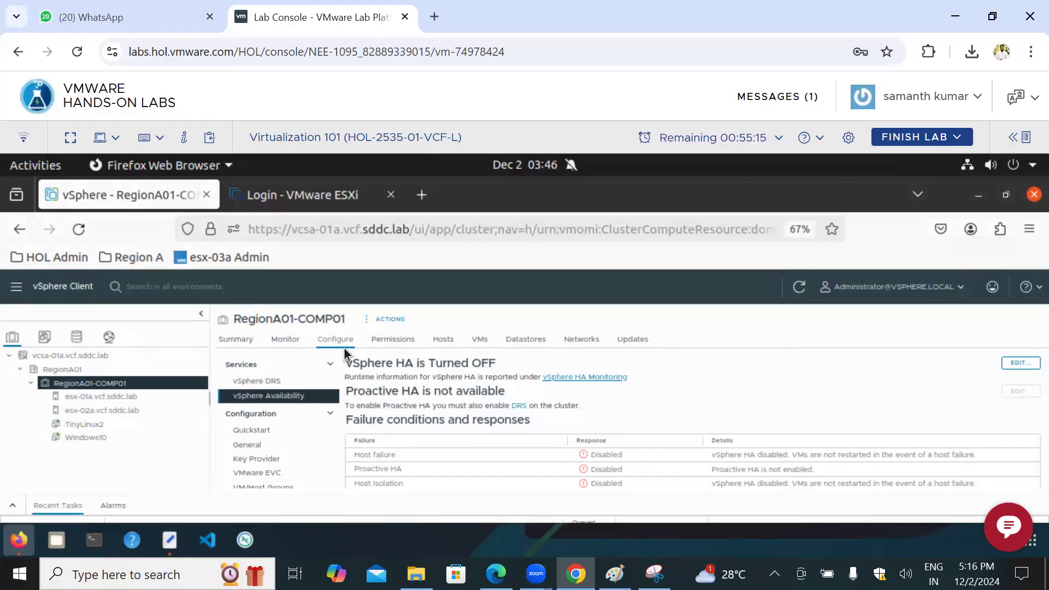
left_click(275, 382)
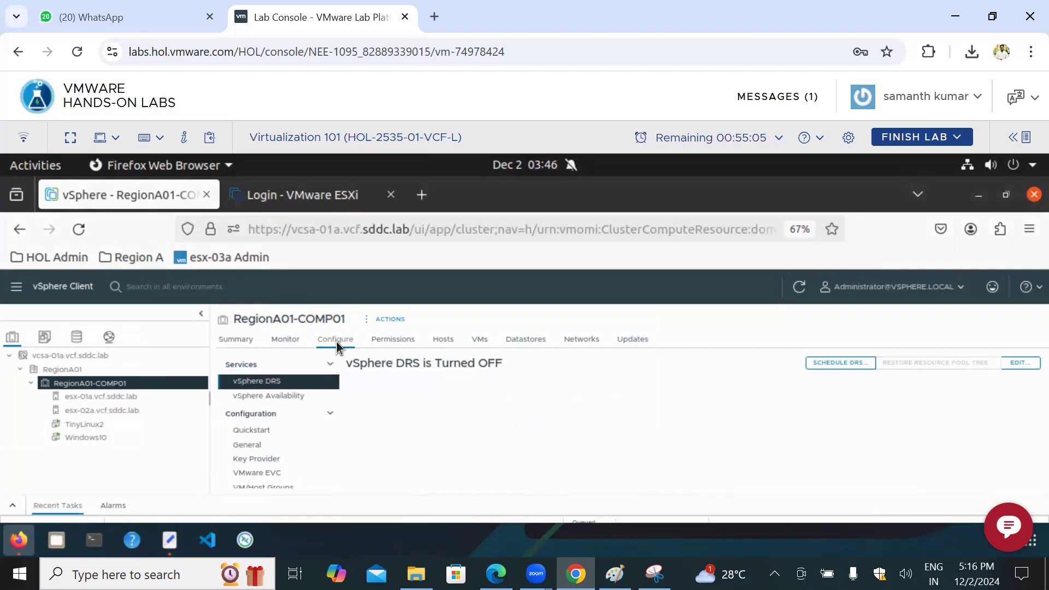
Step: Review the VM/Host Groups and VM/Host Rules in the configuration of the RegionA01-COMP01 cluster
scroll(269, 458, "down", 2)
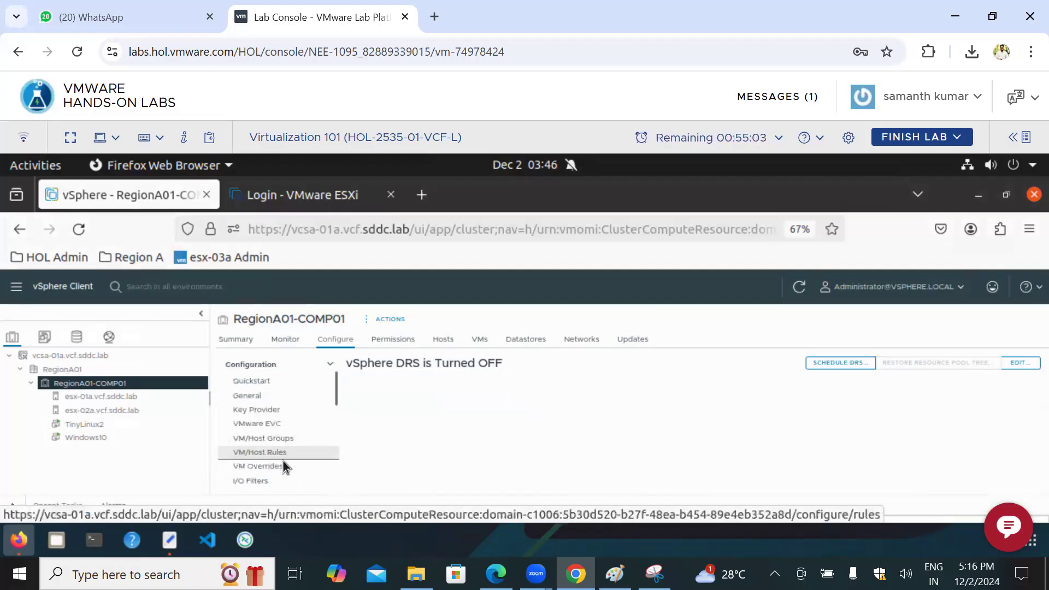
scroll(273, 465, "down", 2)
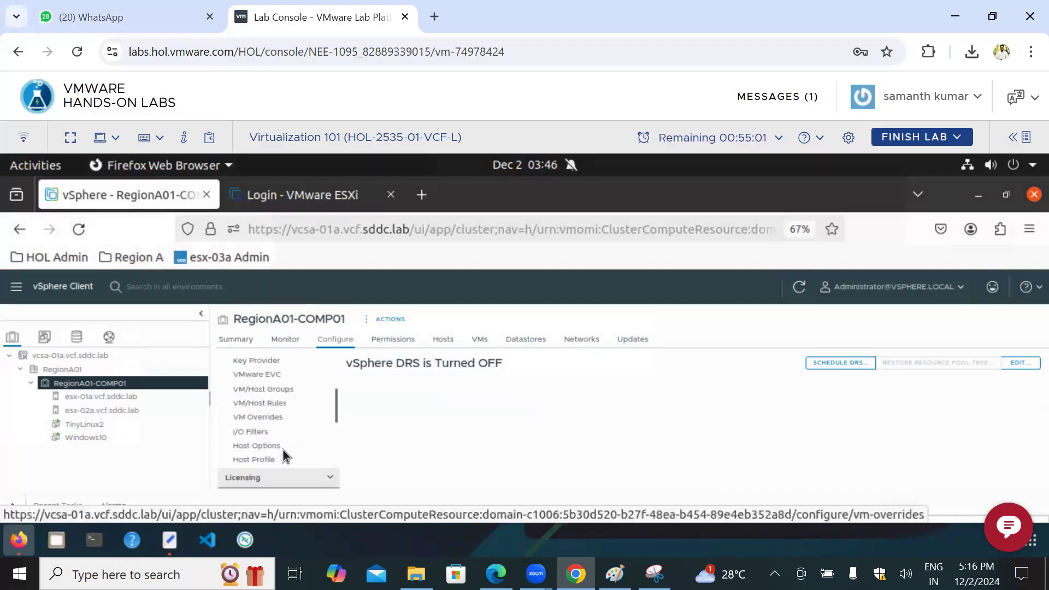
scroll(287, 452, "up", 2)
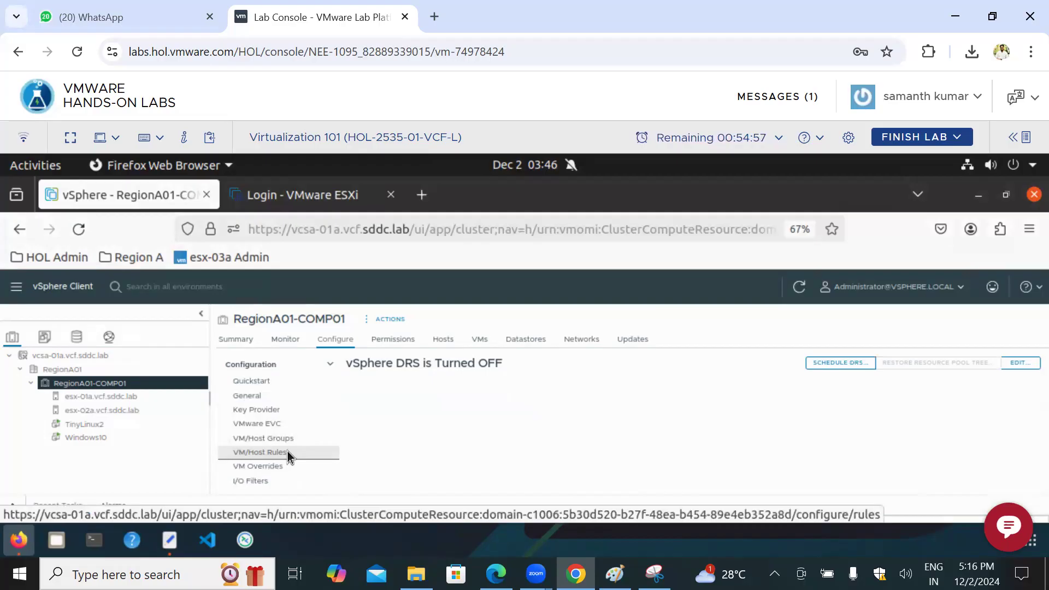
scroll(287, 452, "down", 2)
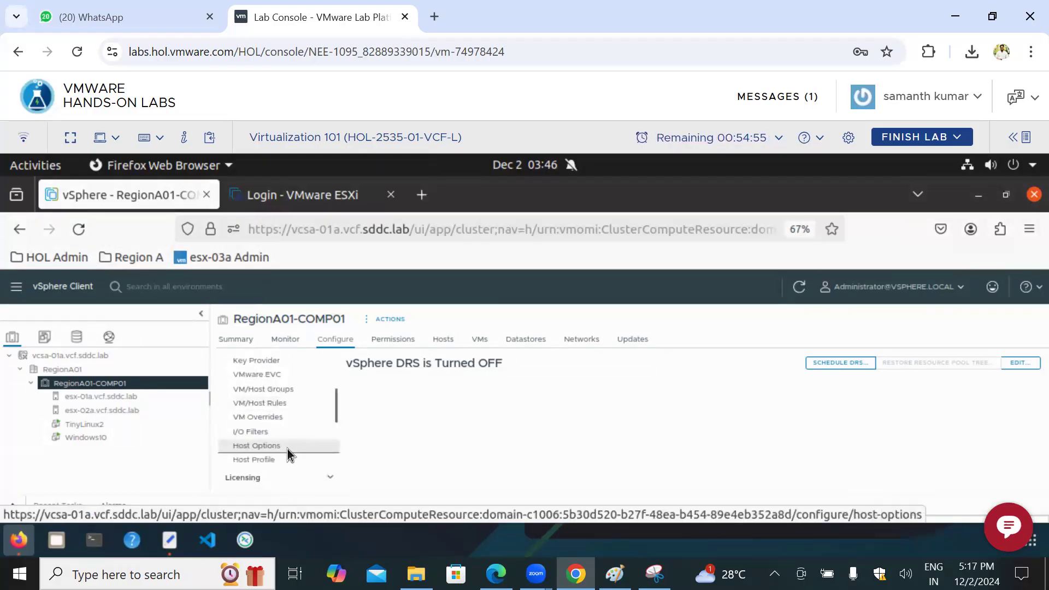
left_click(284, 390)
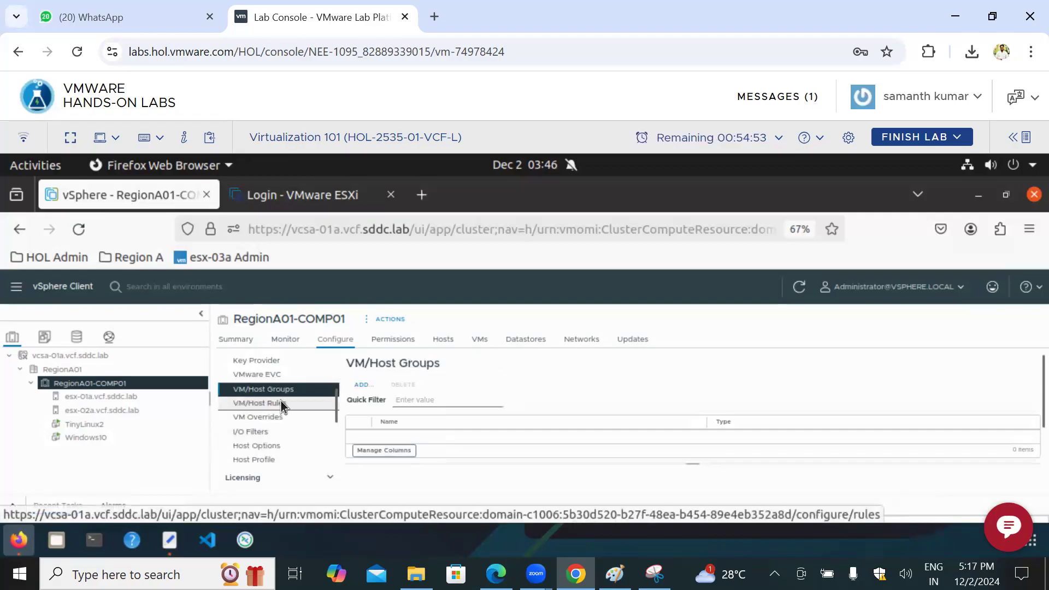
left_click(281, 403)
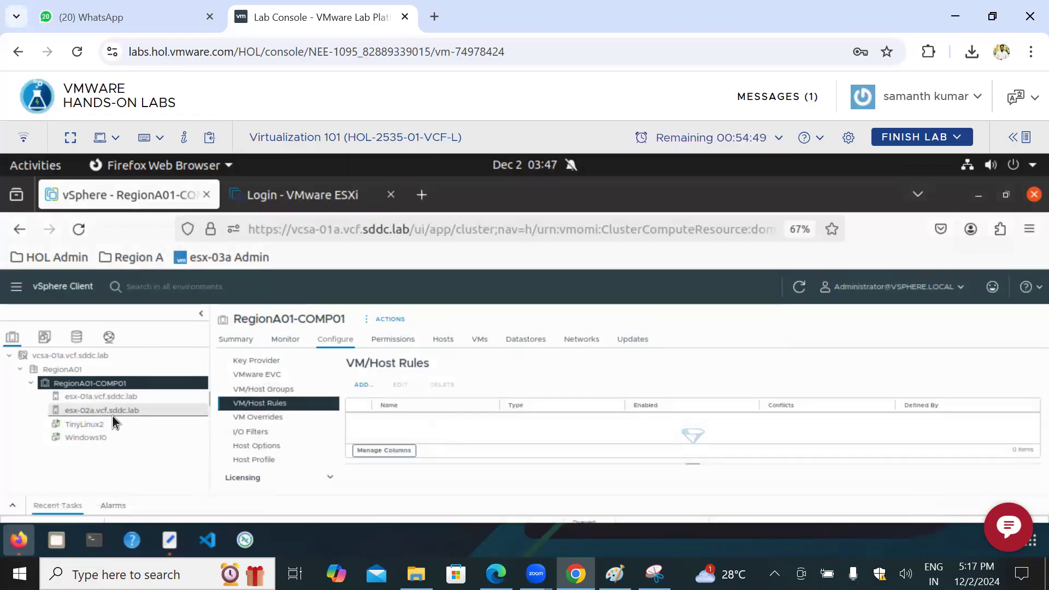
Step: Select Windows10 in the virtual machine list of host esx-02a.vcf.sddc.lab, and return to the RegionA01-COMP01 cluster
left_click(120, 413)
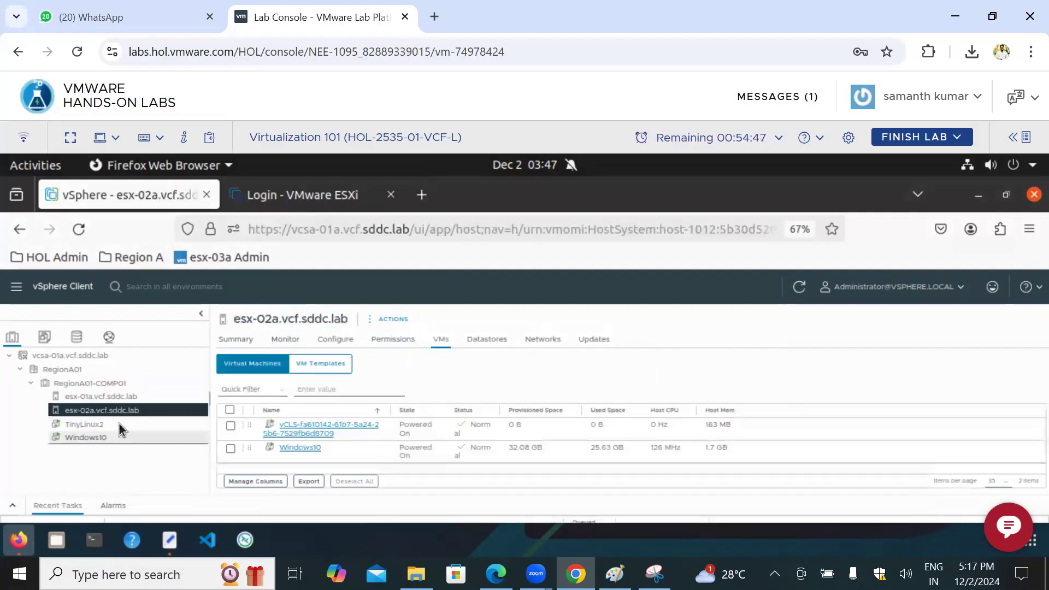
double_click(275, 449)
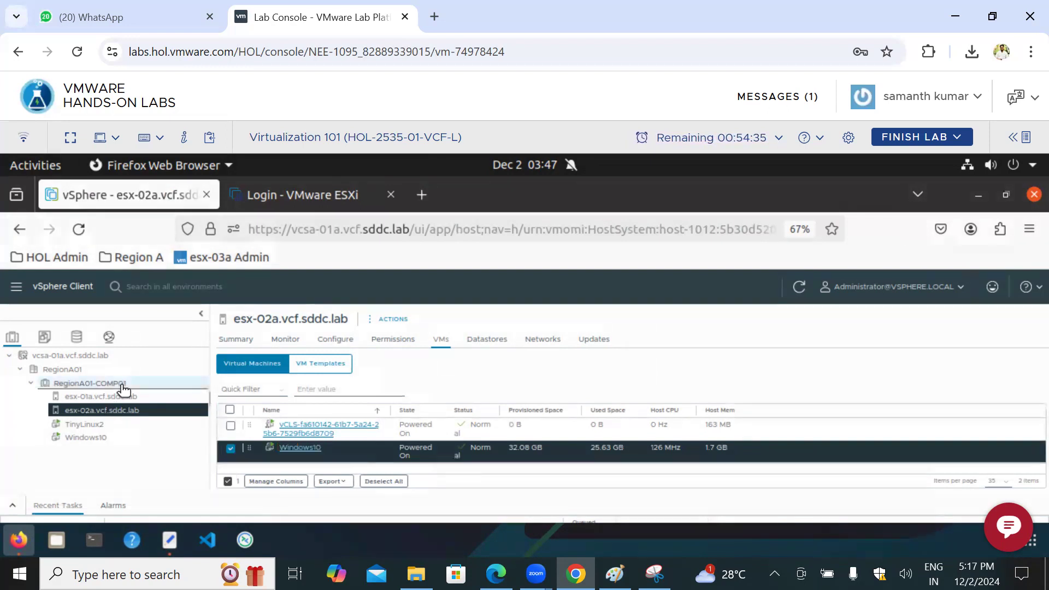
left_click(109, 384)
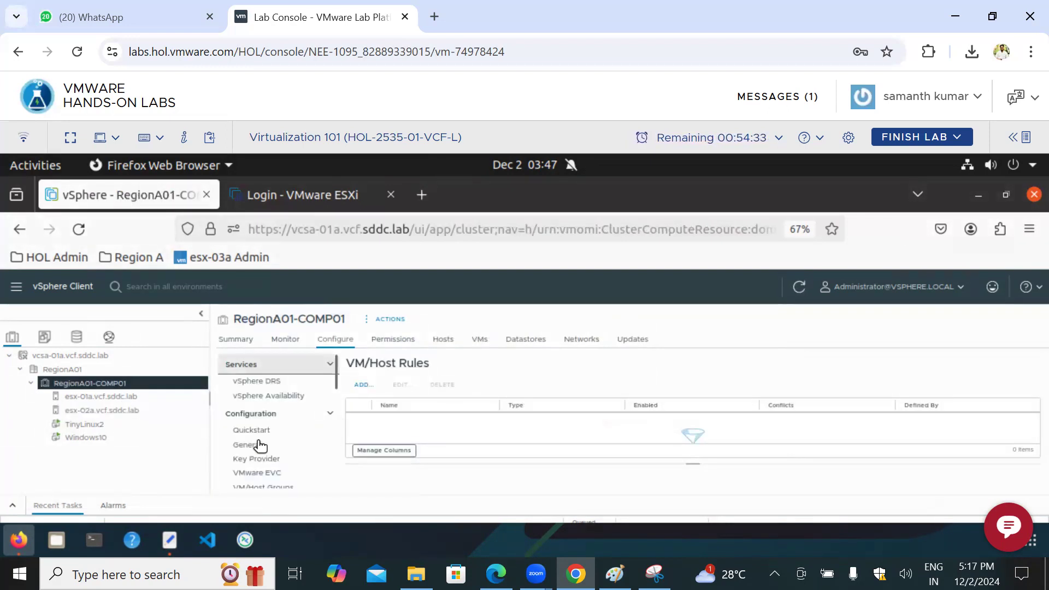
Step: Start a new VM/Host rule for RegionA01-COMP01 and set its type to Virtual Machines to Hosts
scroll(265, 462, "down", 1)
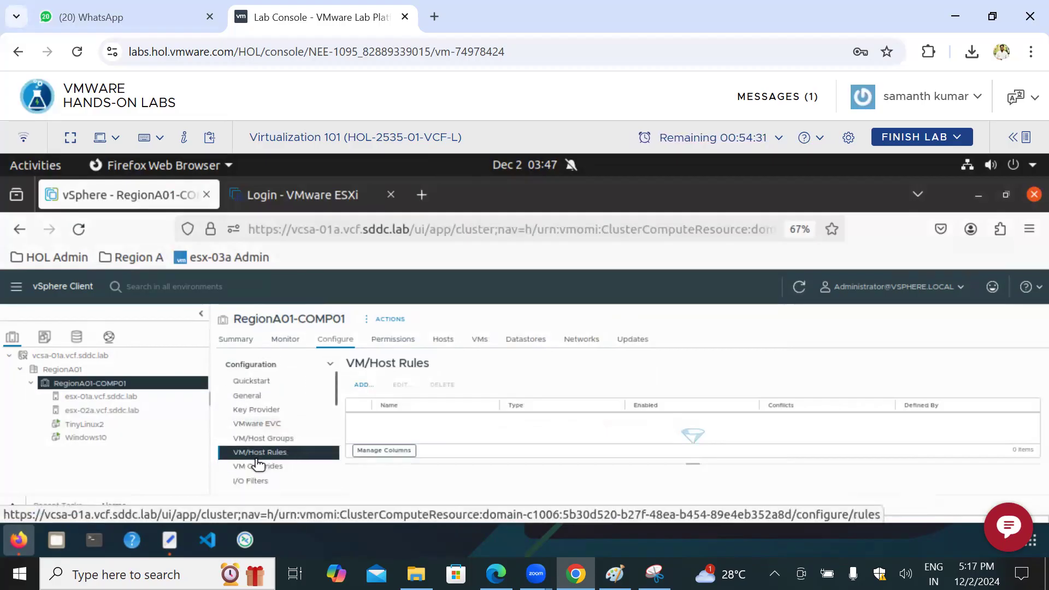
left_click(362, 386)
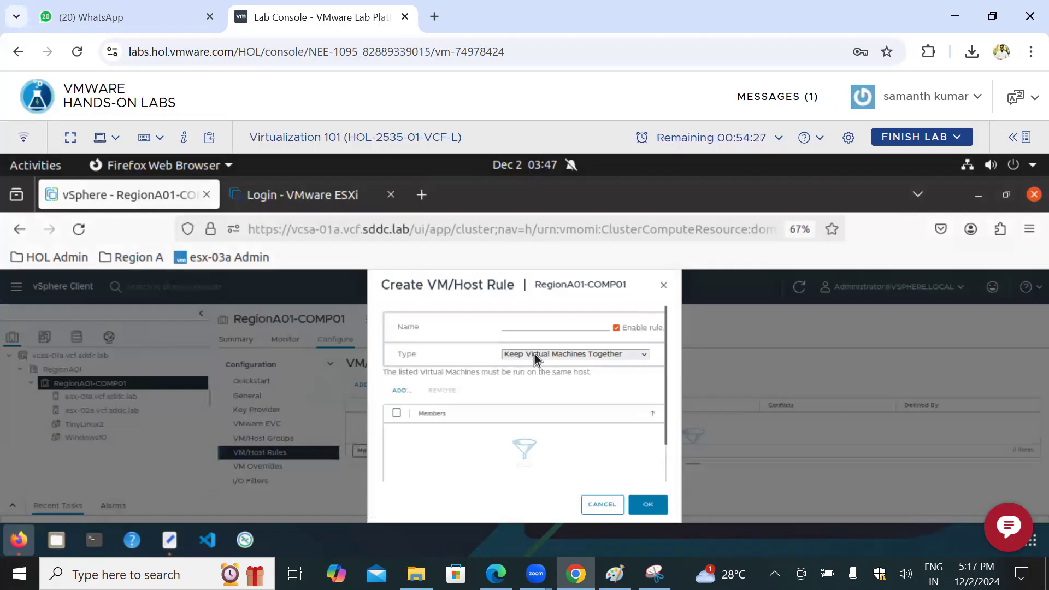
left_click(534, 354)
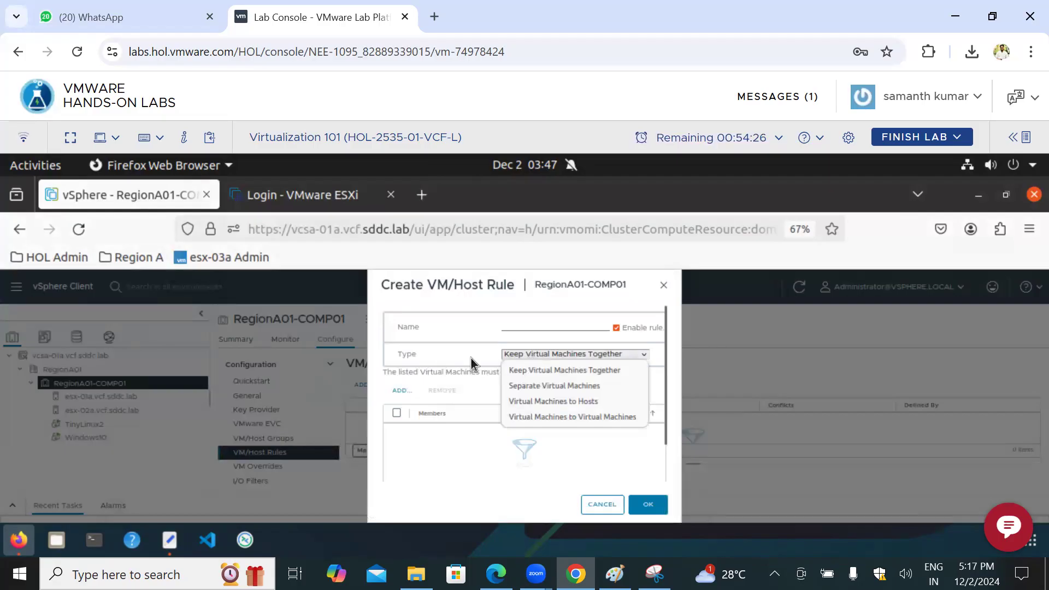
left_click(536, 403)
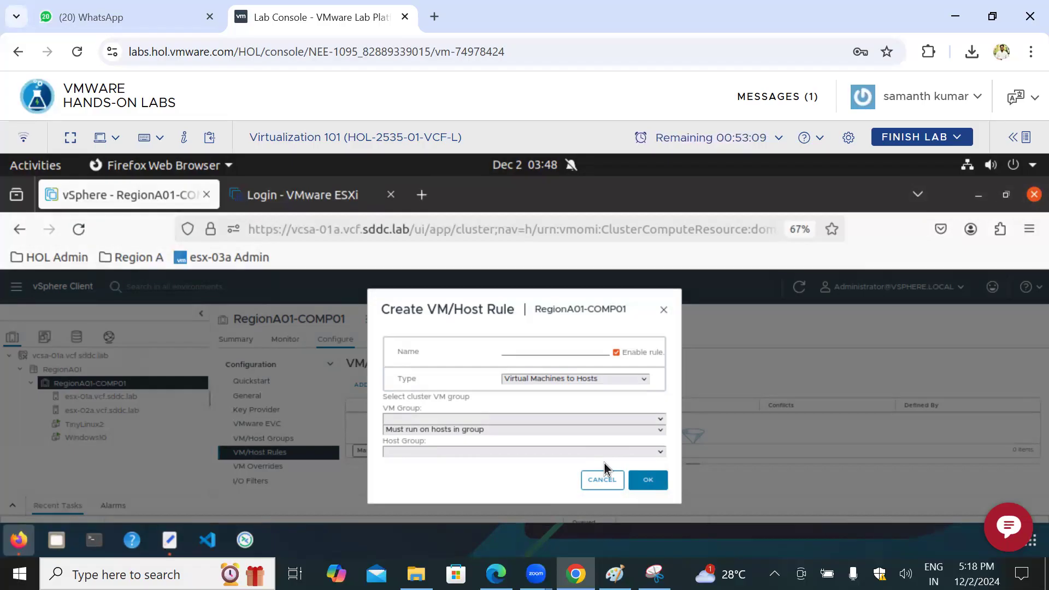
Step: Switch the rule type to Keep Virtual Machines Together, review it, and change the type to Separate Virtual Machines
left_click(623, 383)
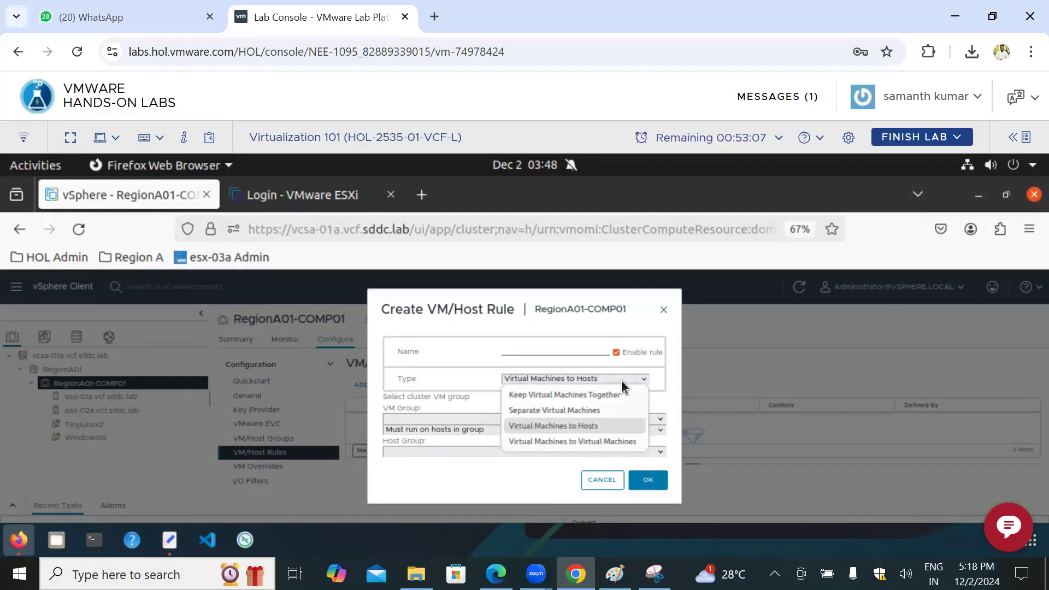
left_click(561, 395)
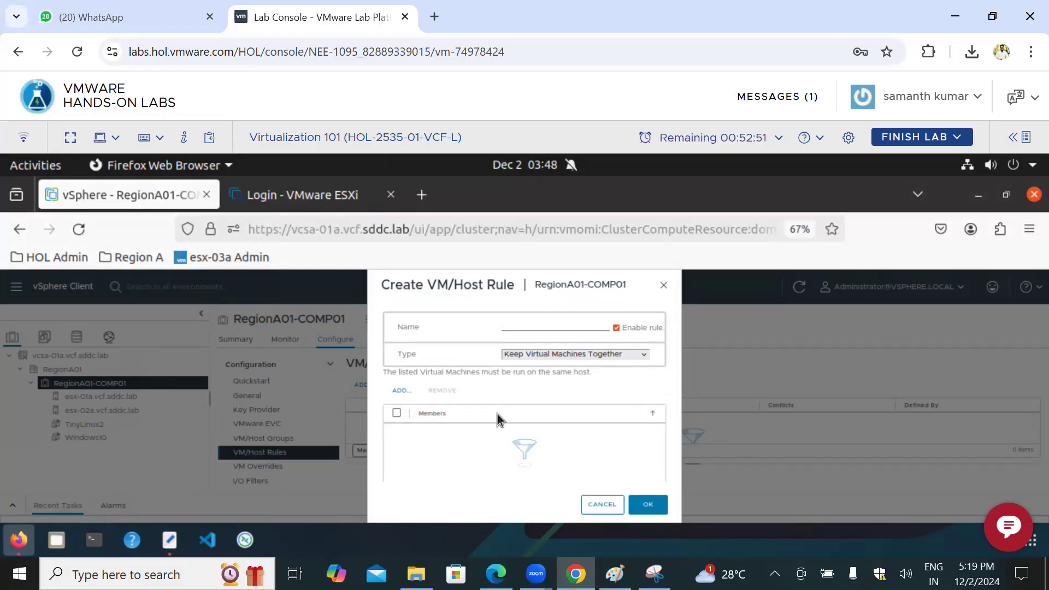
left_click(644, 355)
left_click(643, 360)
left_click(619, 356)
left_click(561, 387)
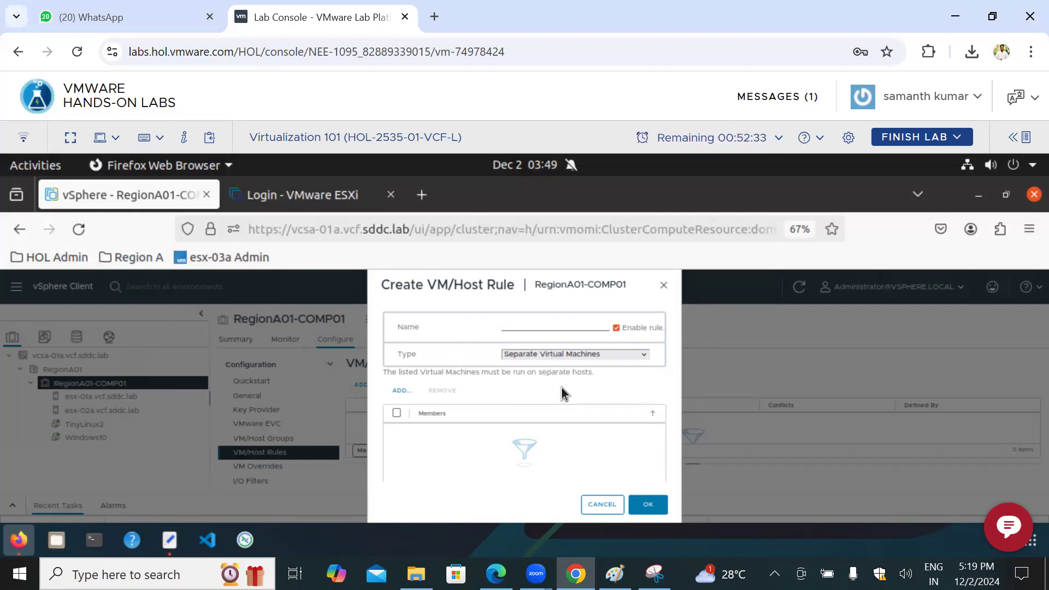
Step: Review the available VM/Host rule types and cancel the creation of the rule
left_click(638, 356)
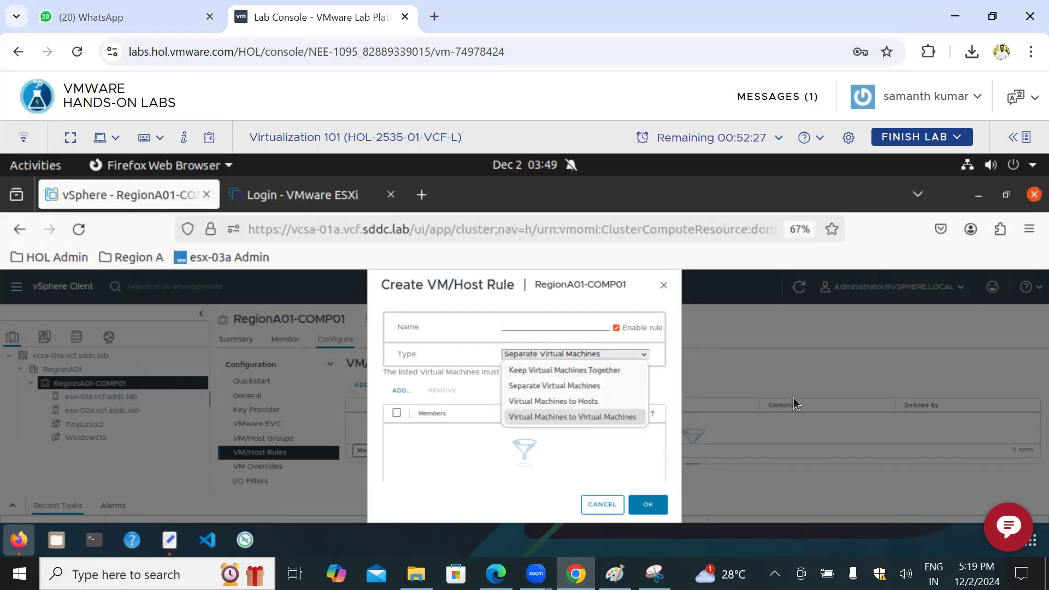
left_click(817, 345)
left_click(602, 504)
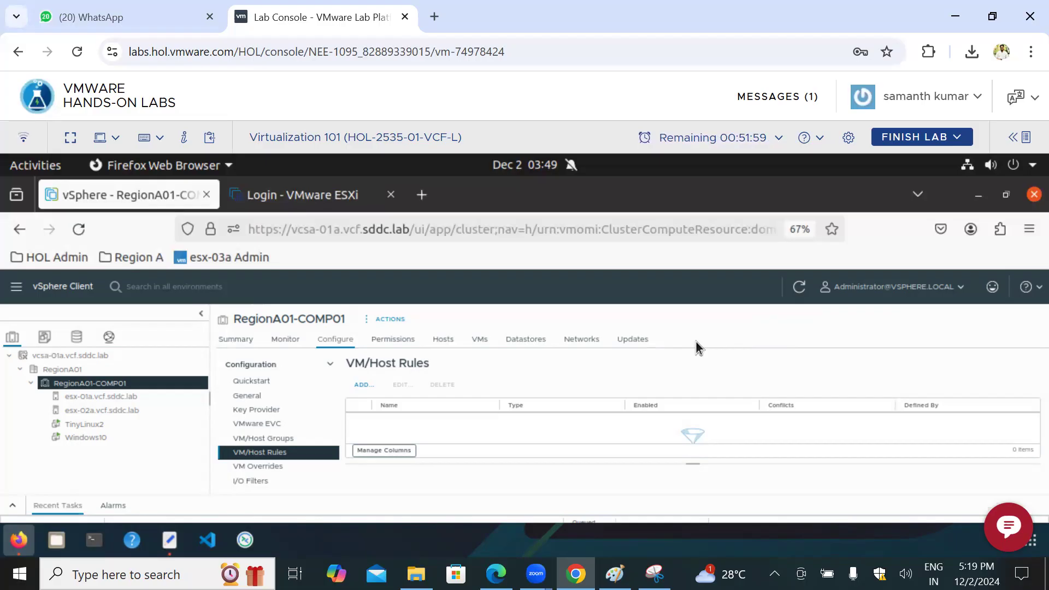
Step: Browse Windows10, vcsa-01a.vcf.sddc.lab and RegionA01 in the inventory, and open the vSphere Availability settings of RegionA01-COMP01
left_click(91, 438)
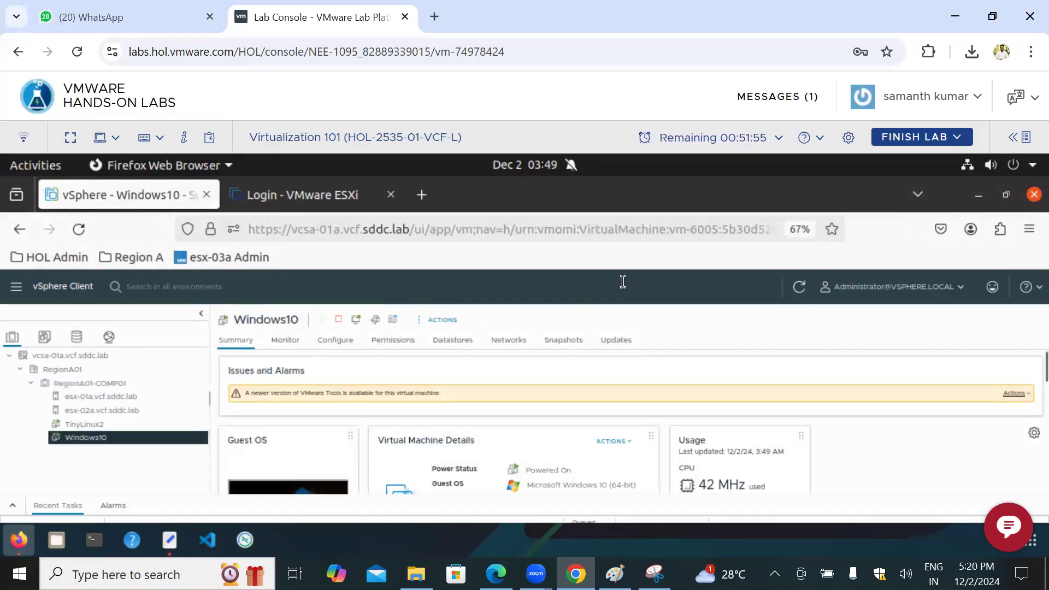
left_click(72, 356)
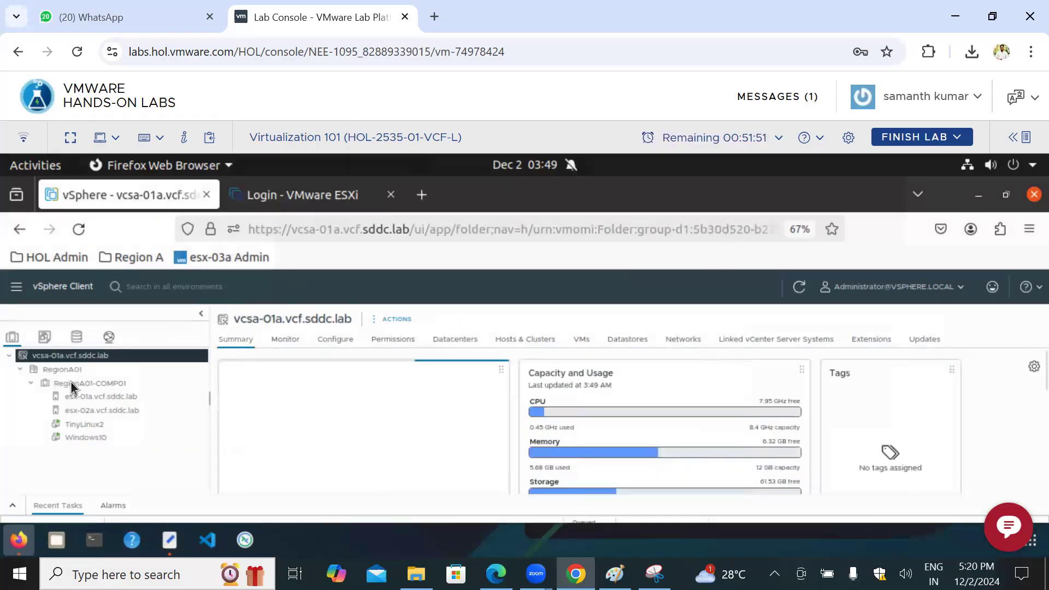
left_click(132, 386)
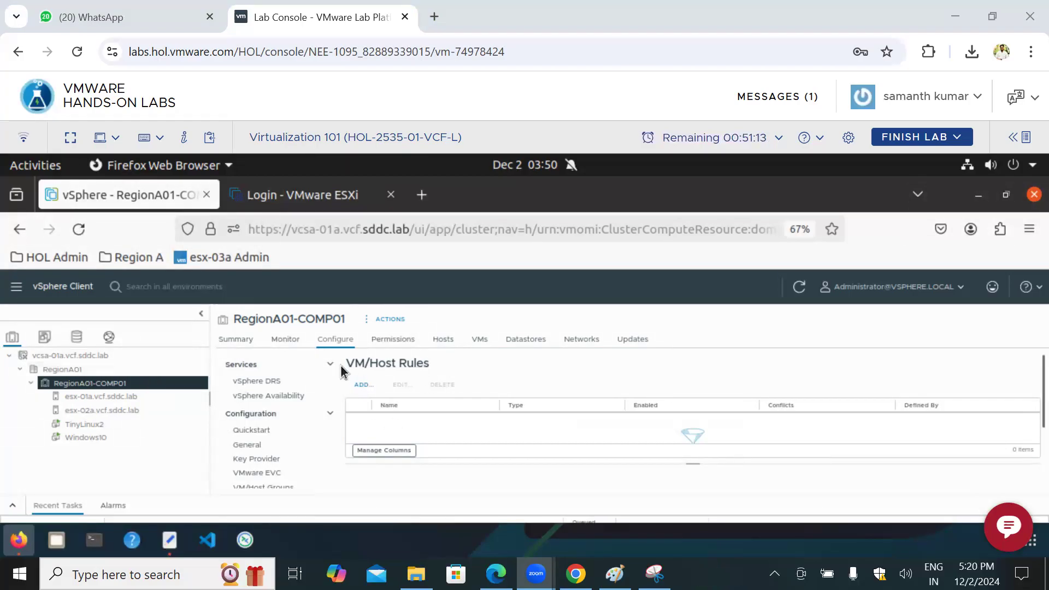
left_click(75, 354)
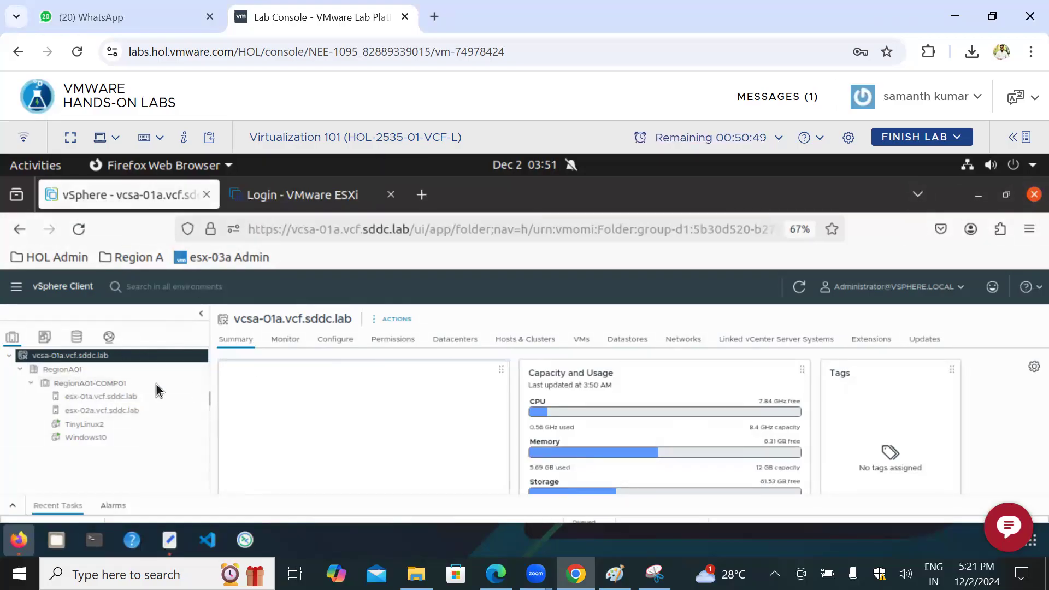
left_click(98, 370)
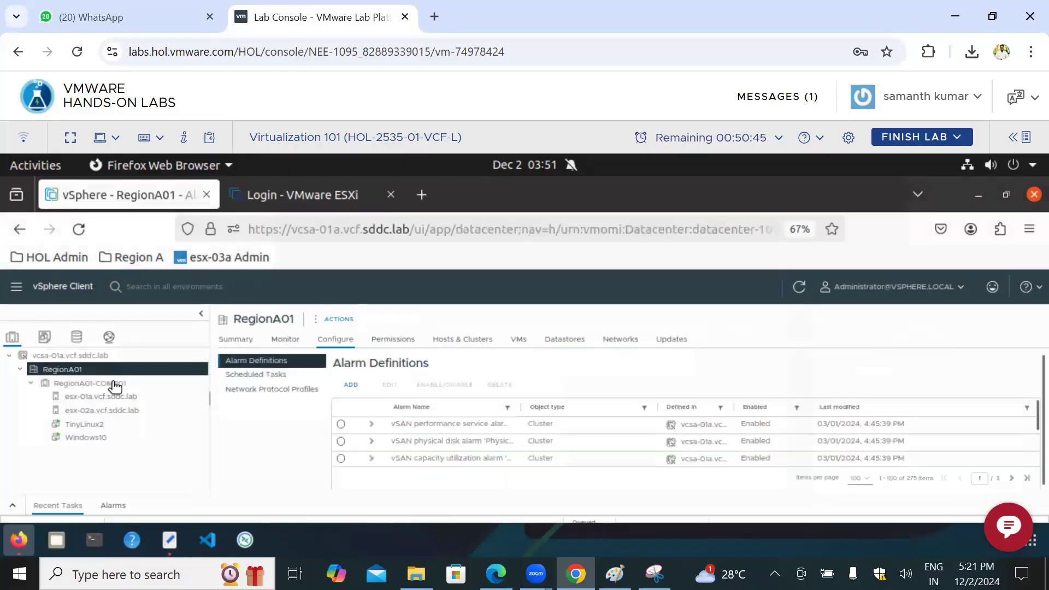
left_click(114, 385)
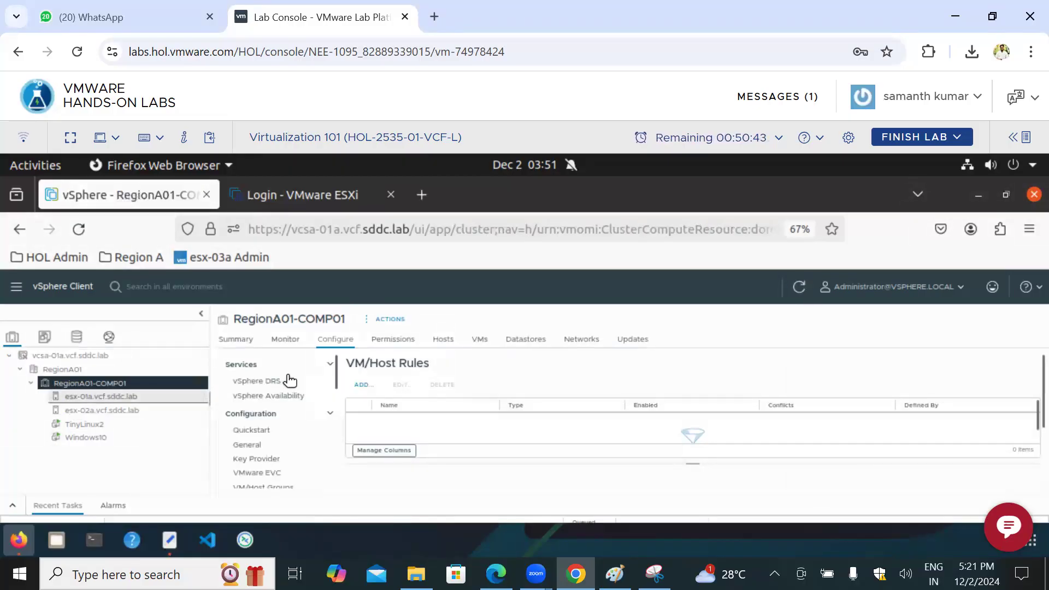
left_click(279, 395)
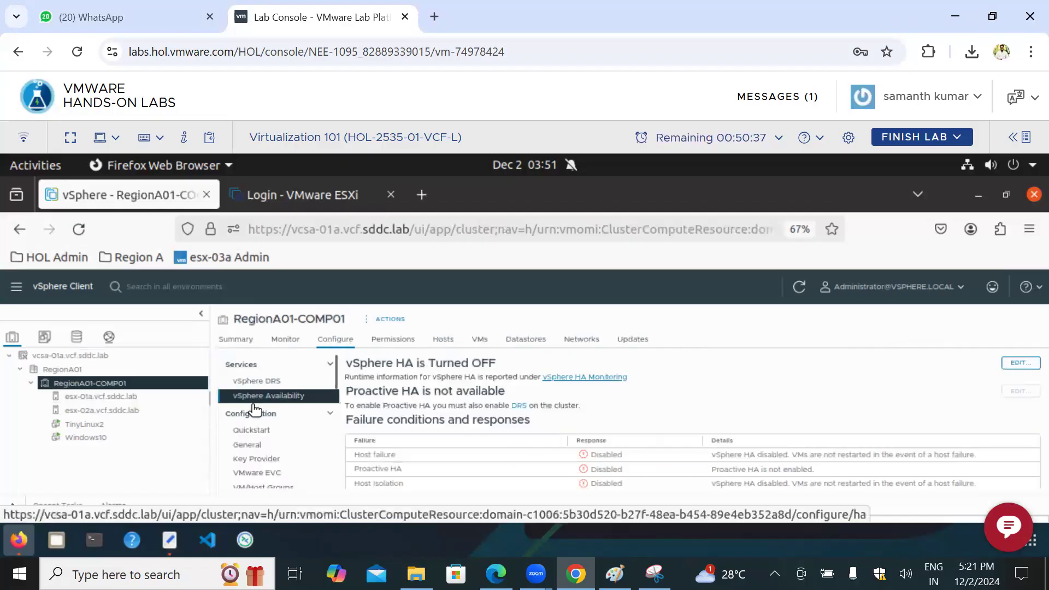
Step: Compare the virtual machines on hosts esx-01a.vcf.sddc.lab and esx-02a.vcf.sddc.lab, and open the summary of esx-02a
left_click(109, 412)
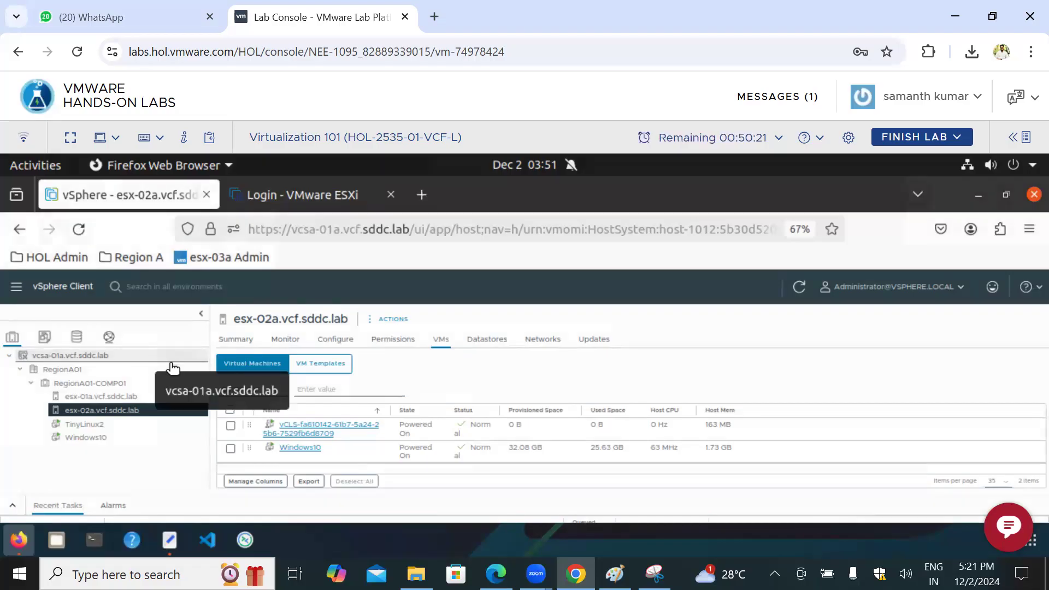
left_click(118, 400)
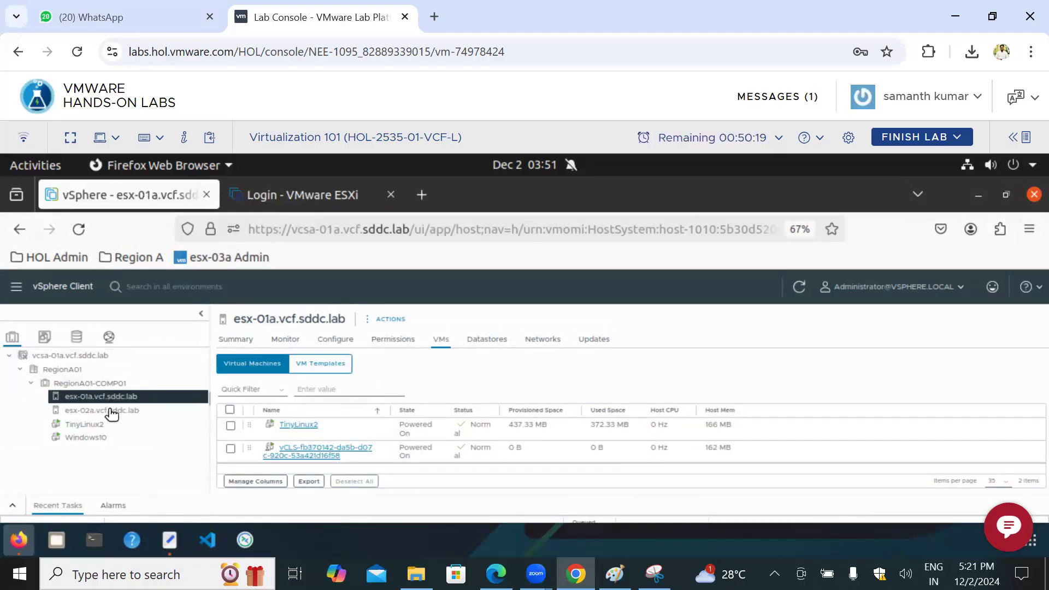
left_click(112, 412)
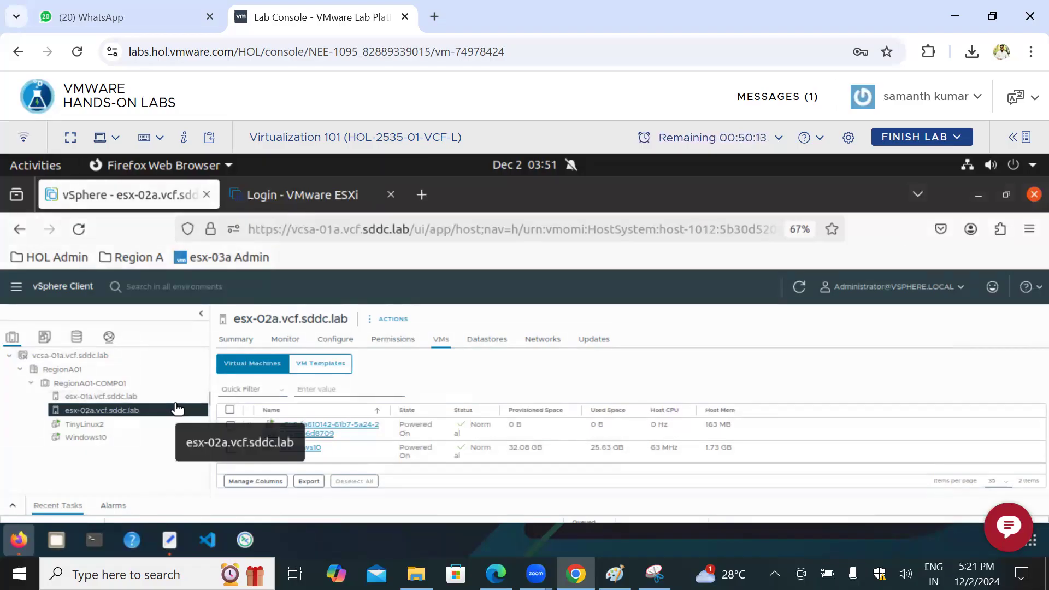
left_click(131, 397)
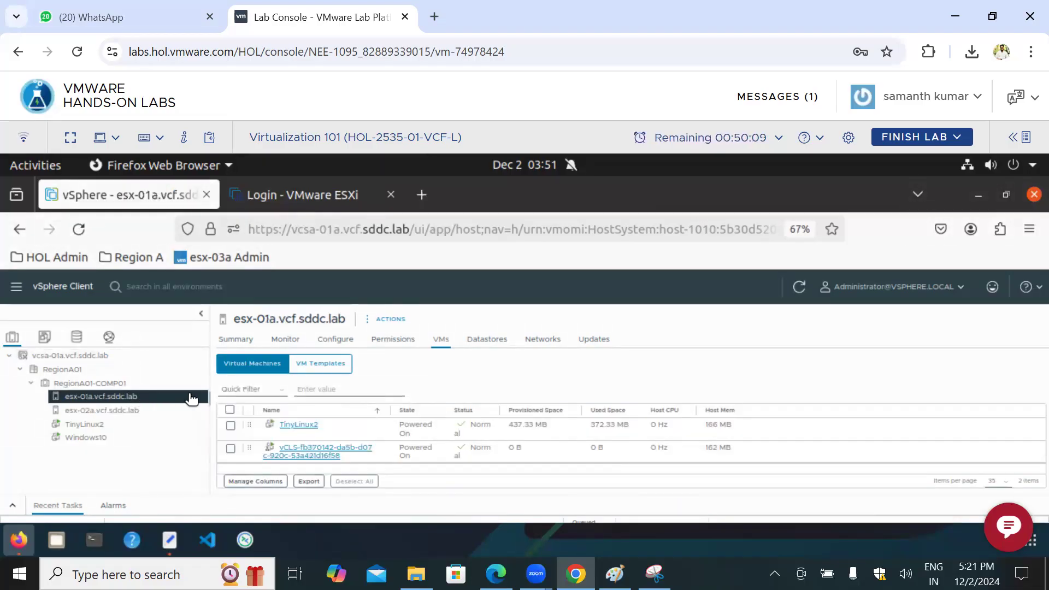
left_click(165, 410)
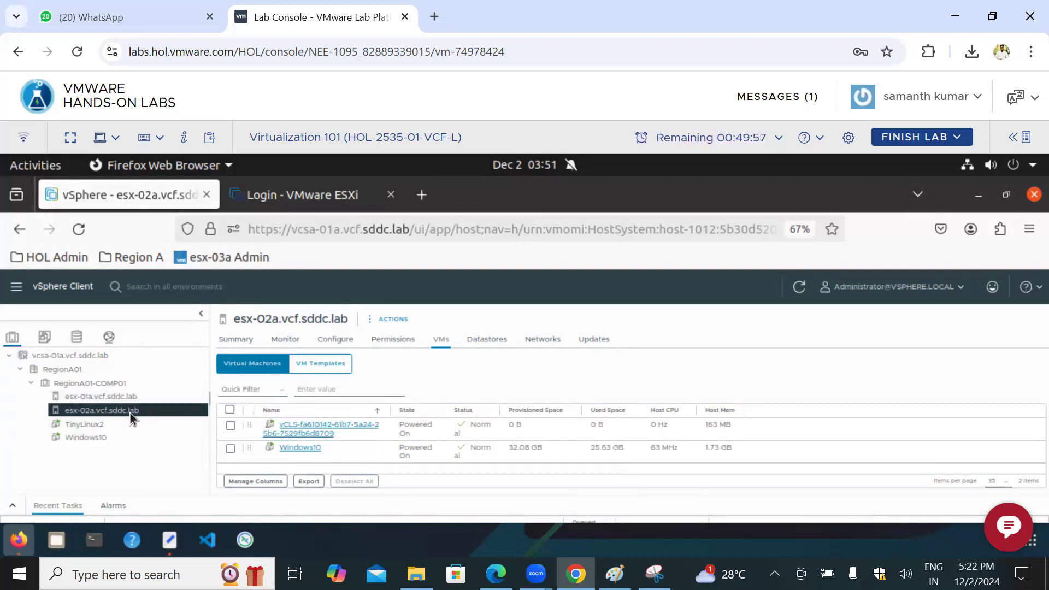
left_click(236, 340)
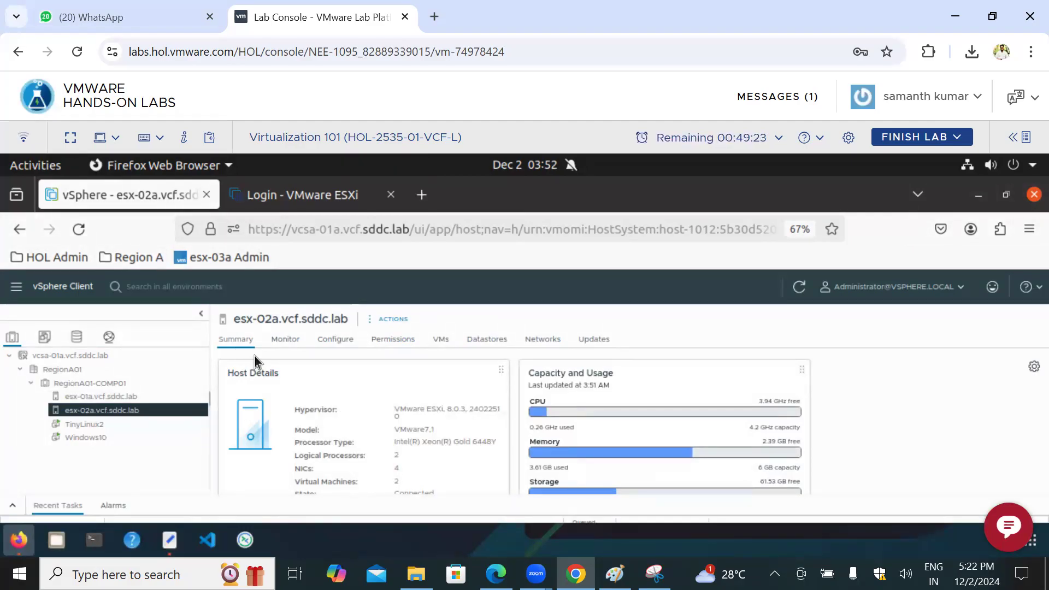
Step: Open the VMware EVC configuration of the RegionA01-COMP01 cluster and its EVC mode for editing
left_click(134, 389)
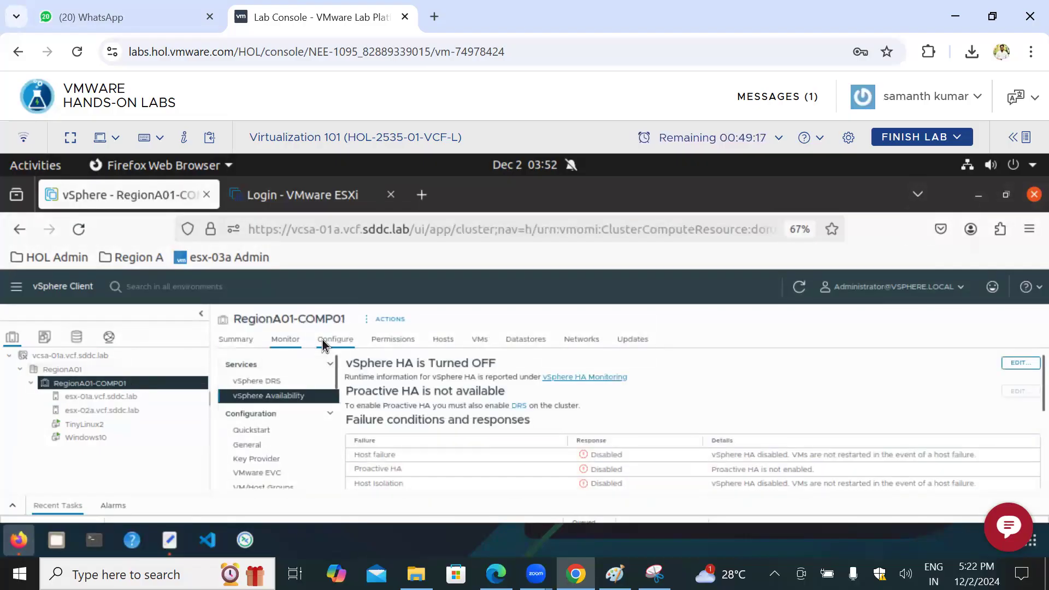
left_click(275, 476)
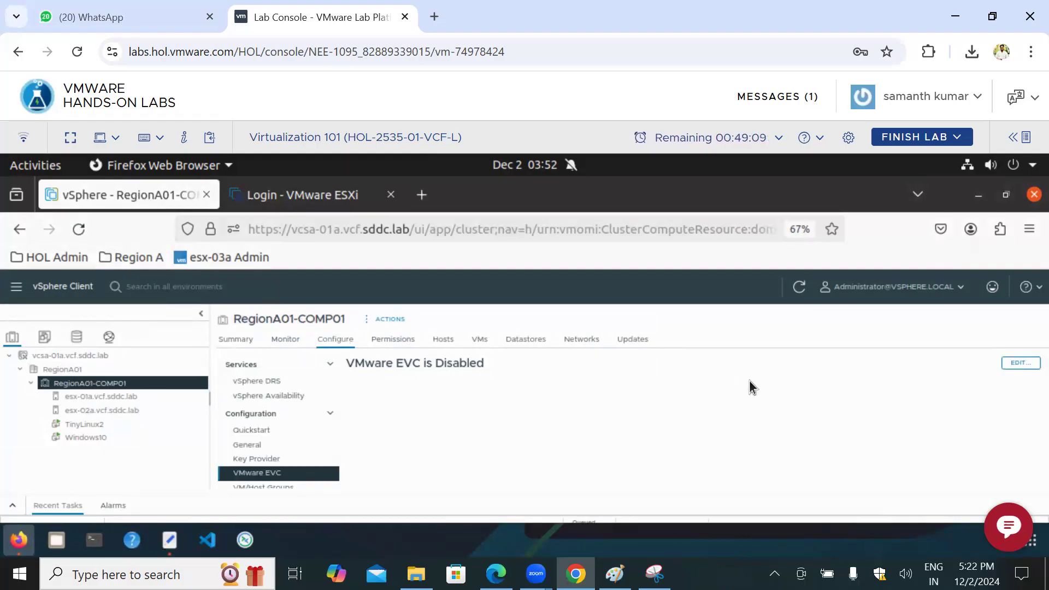
left_click(1033, 364)
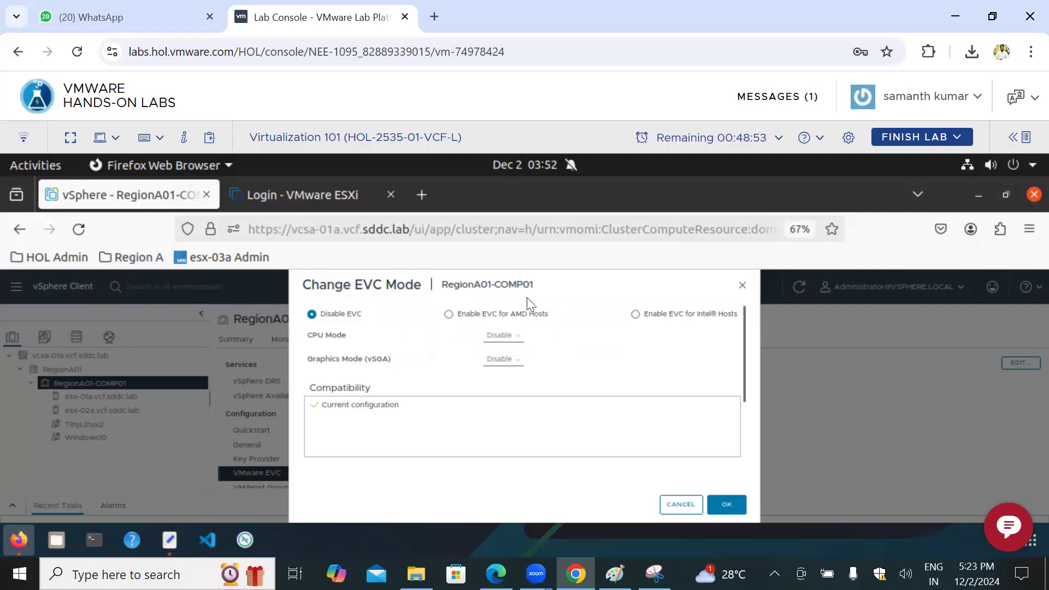
Step: Point out the EVC options for AMD and Intel hosts with pen marks, clear them, and cancel the EVC mode change
left_click_drag(511, 323, 541, 318)
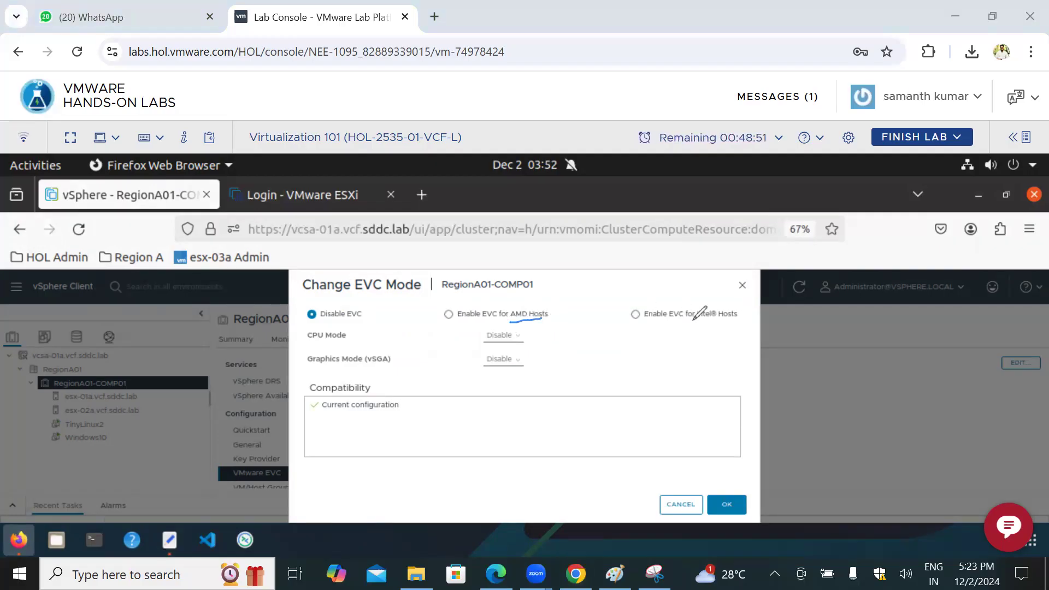
left_click_drag(696, 325, 763, 331)
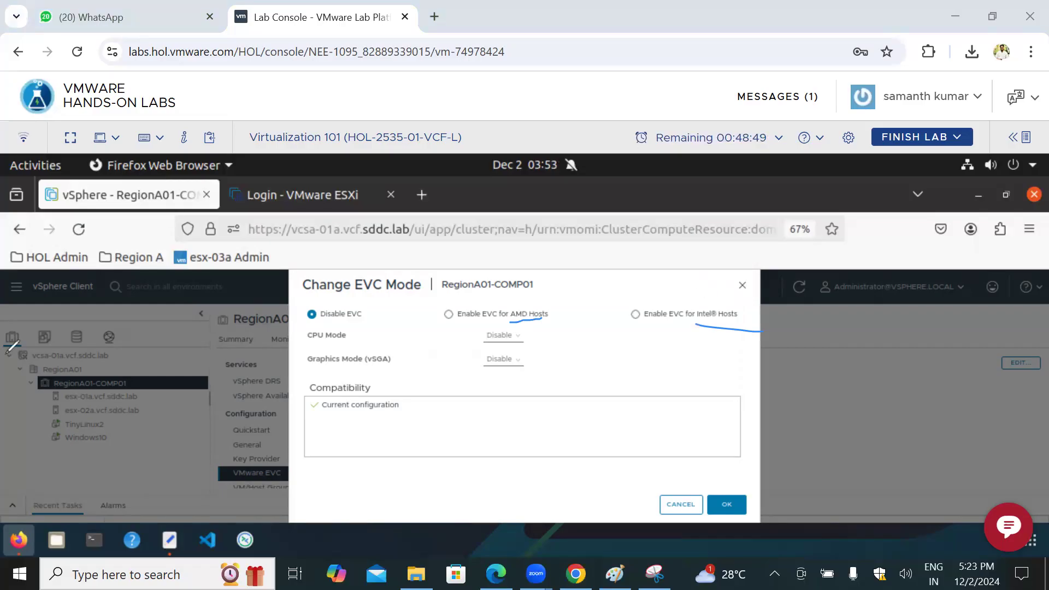
left_click(56, 382)
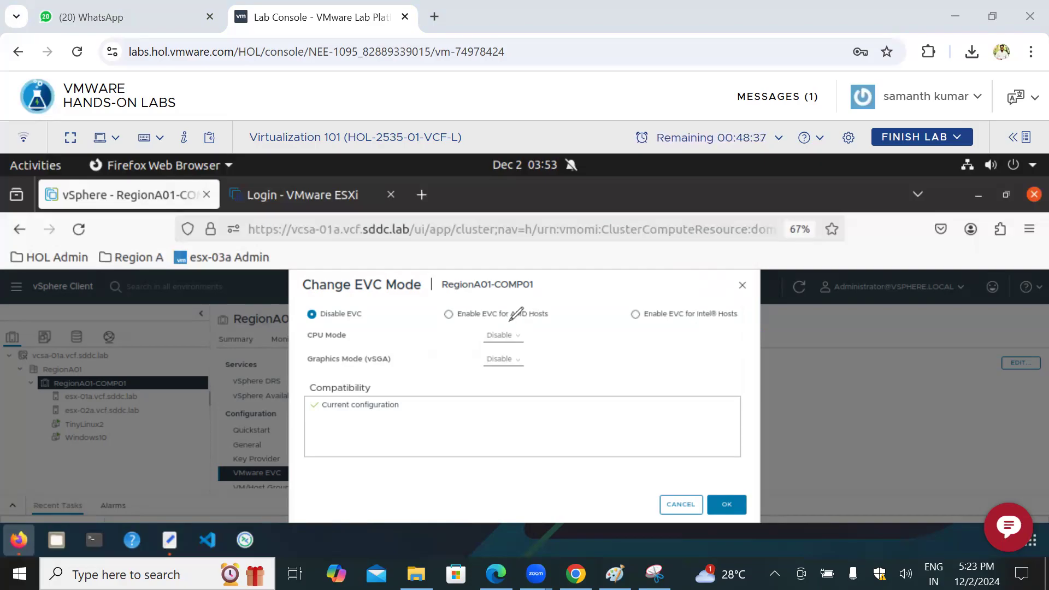
left_click_drag(436, 315, 476, 294)
left_click_drag(507, 325, 545, 324)
left_click_drag(728, 321, 698, 322)
left_click_drag(616, 317, 676, 291)
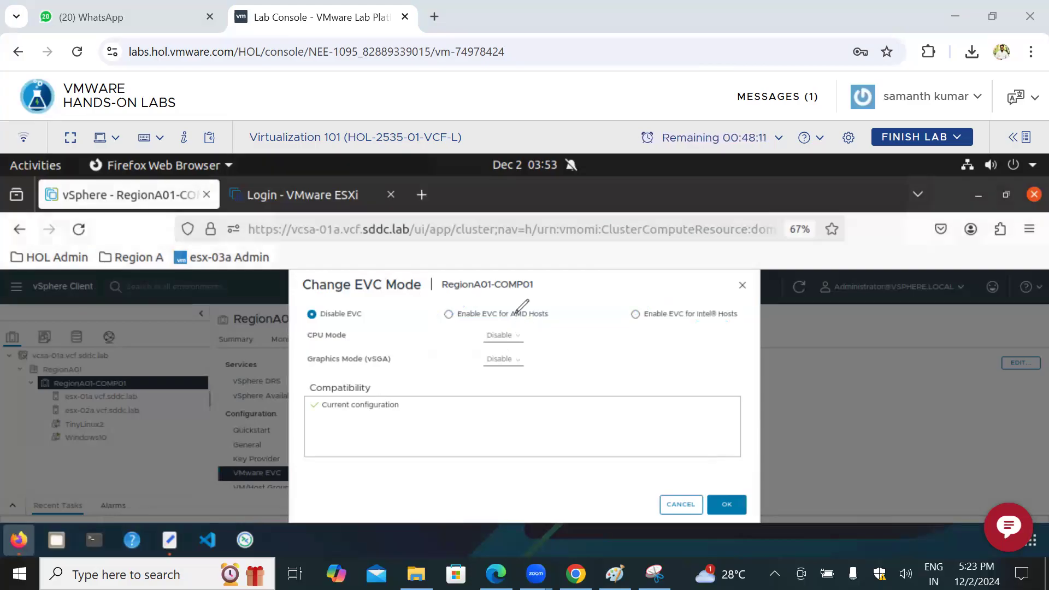
left_click_drag(354, 297, 412, 297)
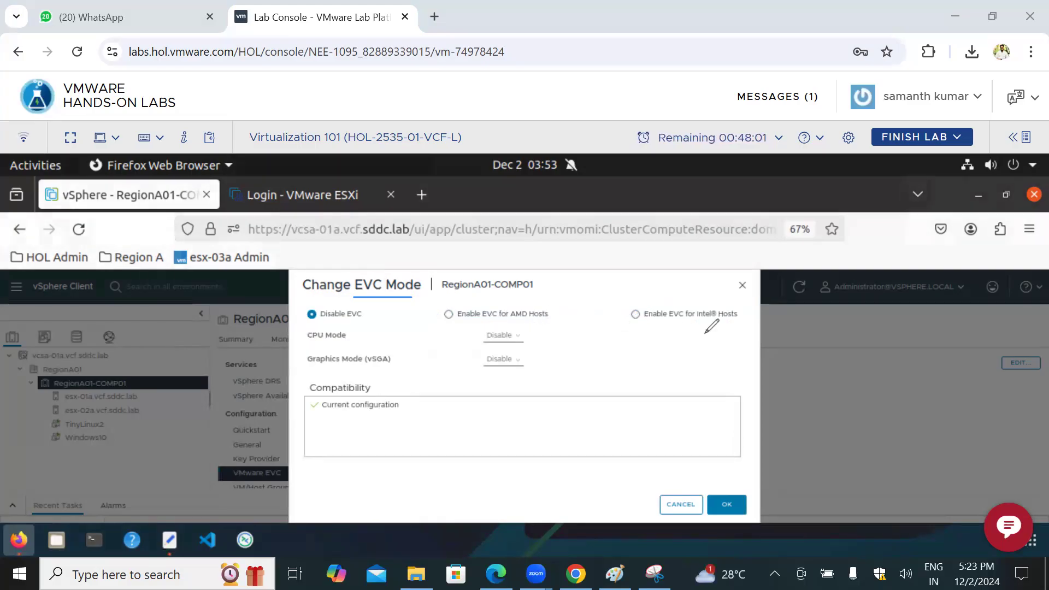
left_click_drag(519, 325, 679, 321)
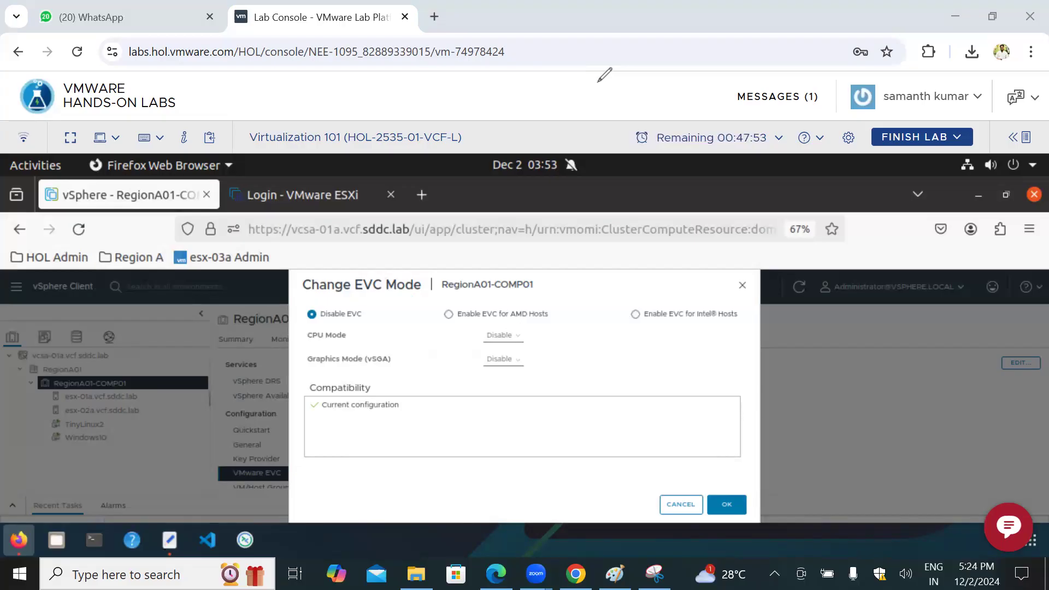
left_click(598, 82)
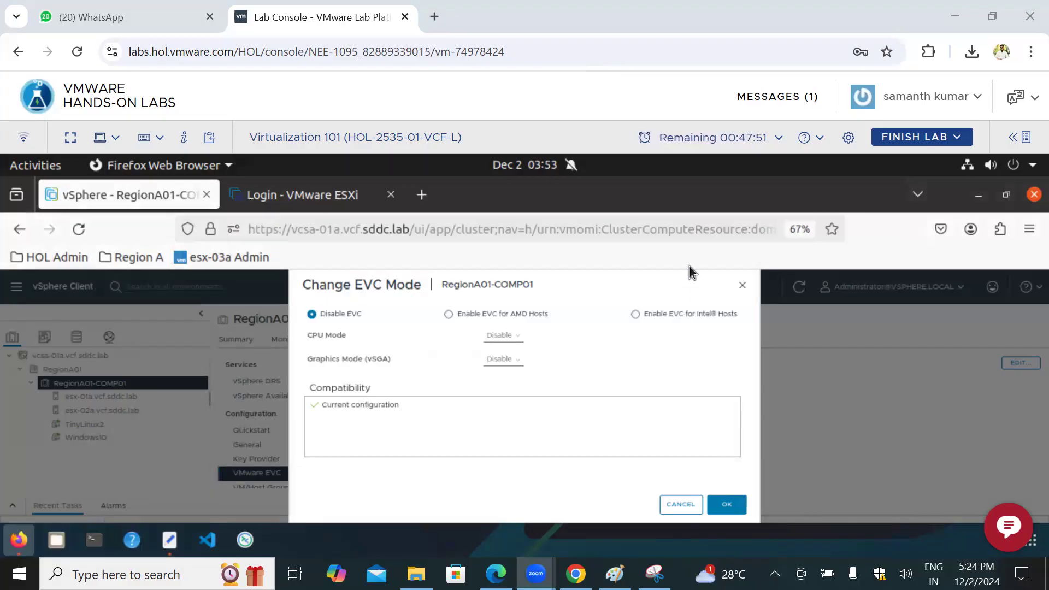
left_click(672, 512)
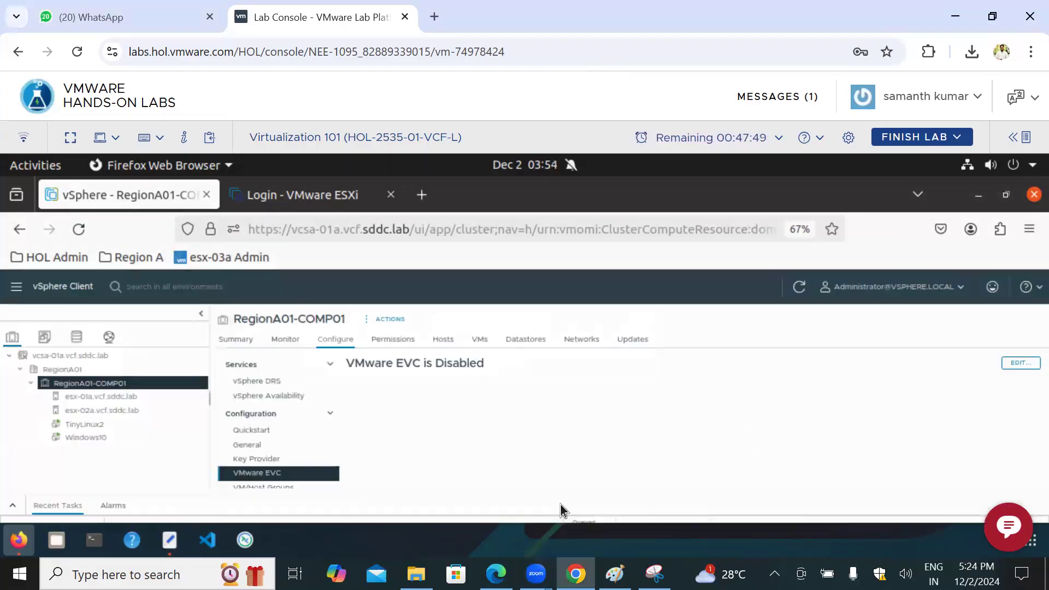
Step: Switch to Paint and add a text note reading "HA, DR" in the empty area below the cluster notes
left_click(615, 573)
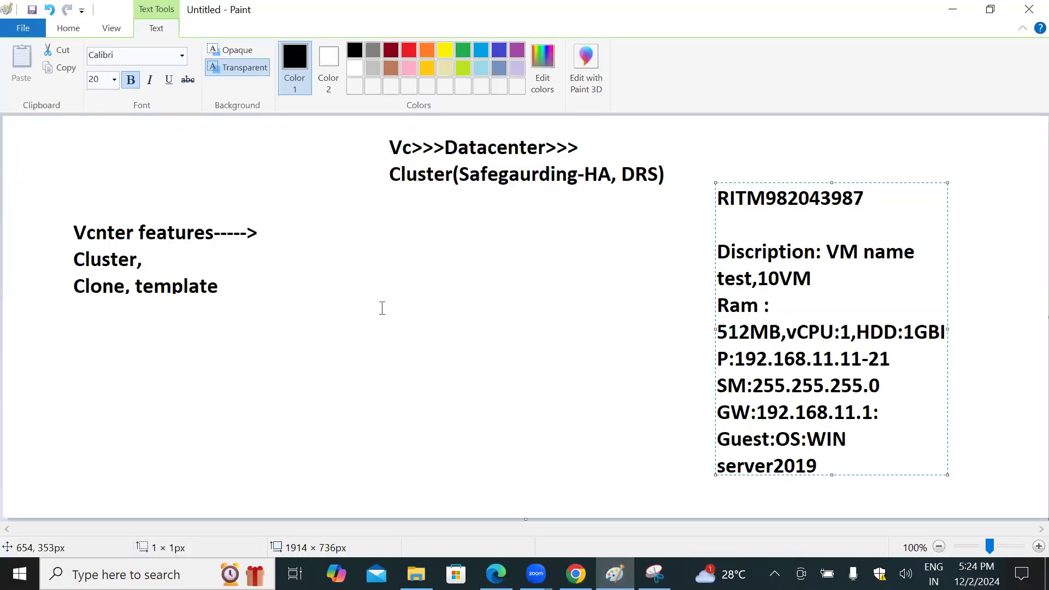
left_click(316, 361)
left_click(317, 360)
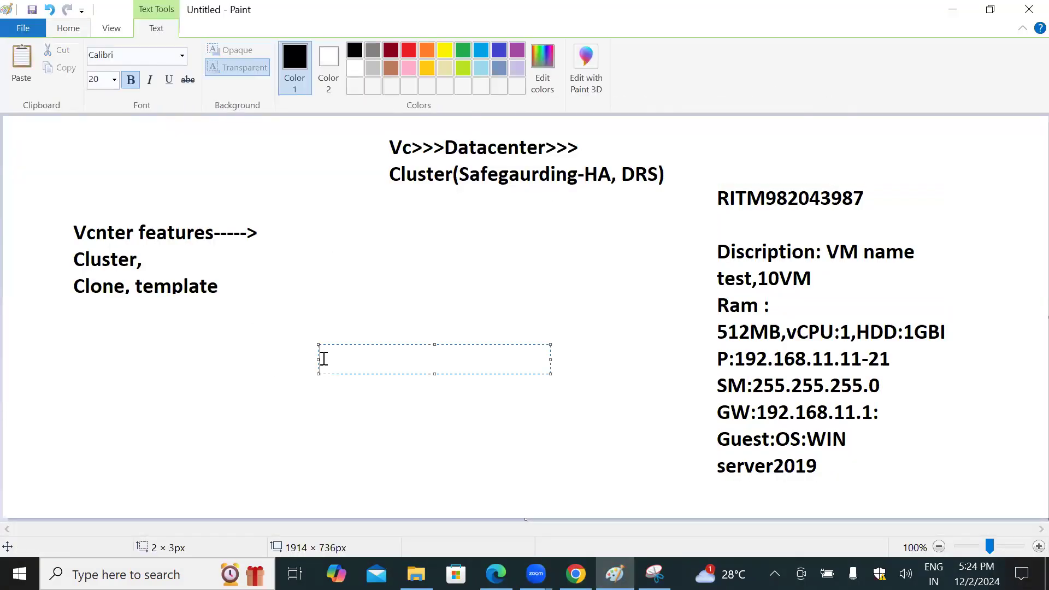
type("HA, DR")
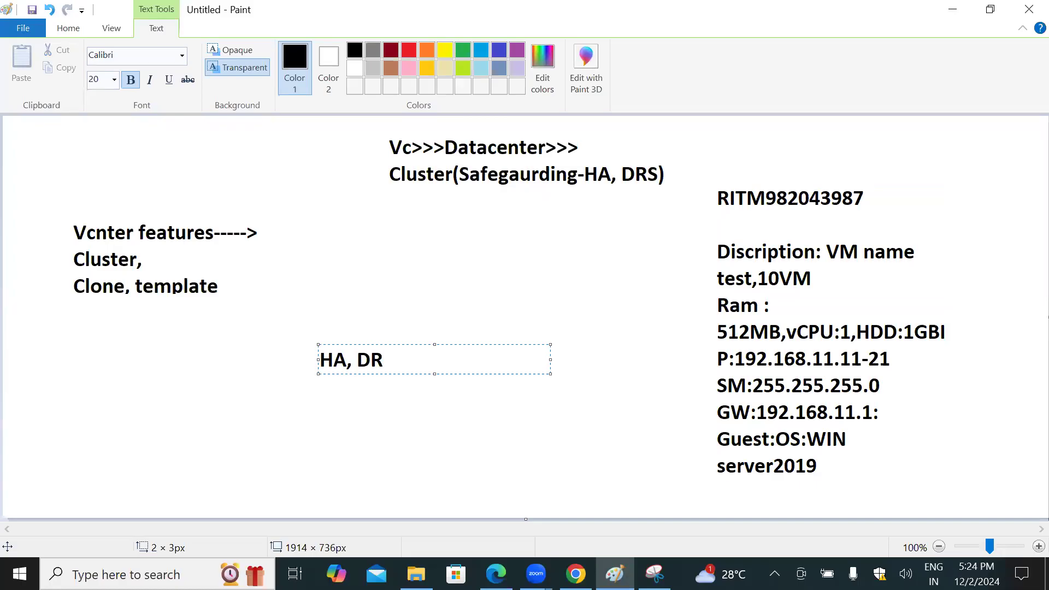
Step: Insert "-Admission control" directly after HA in the new text note
key("Left")
key("Left")
key("Left")
key("Left")
type("-")
type("Admin")
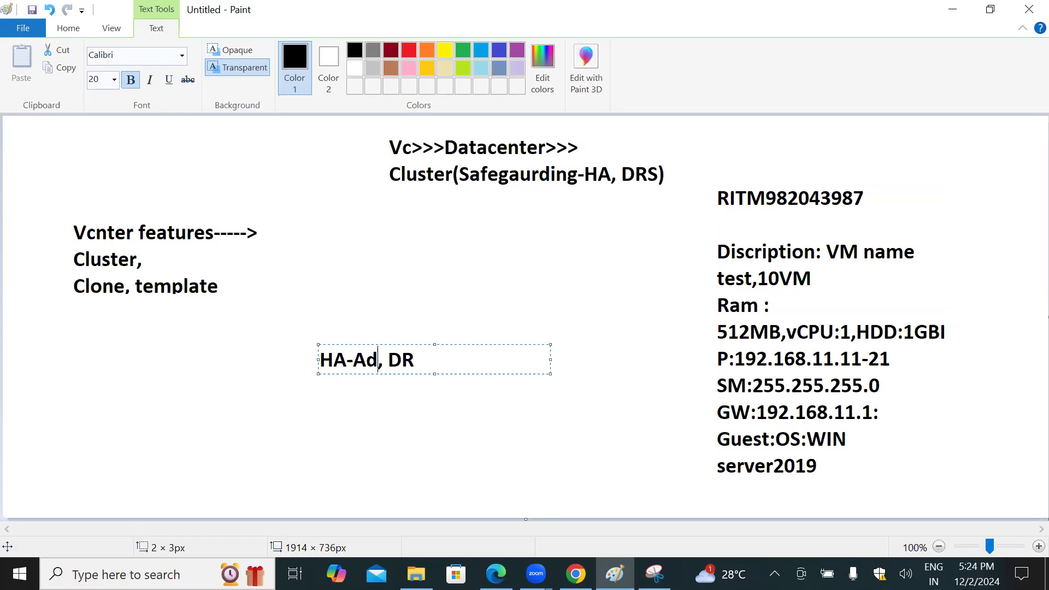
key("BackSpace")
type("ssu")
key("BackSpace")
type("ion con")
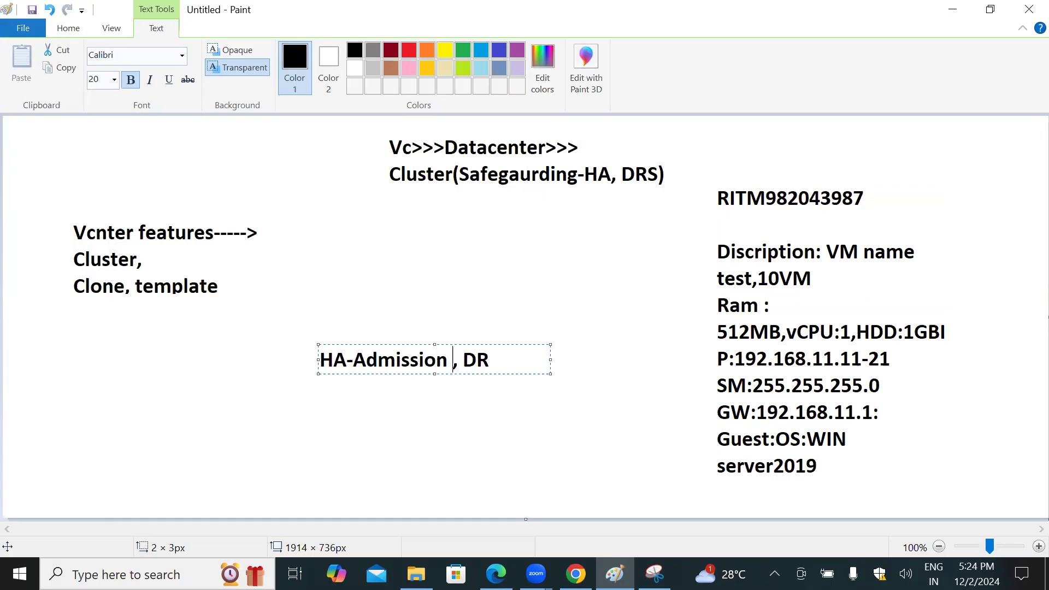
type("trol")
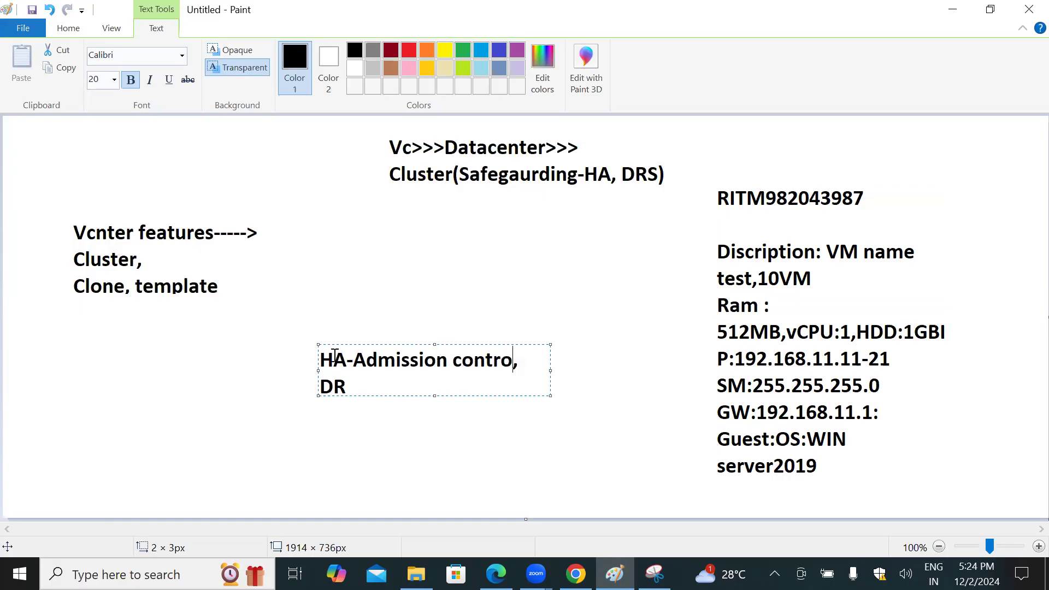
Step: Complete the DR entry of the note so it reads "DRS-Ruls"
left_click(353, 385)
type("S-Ruls")
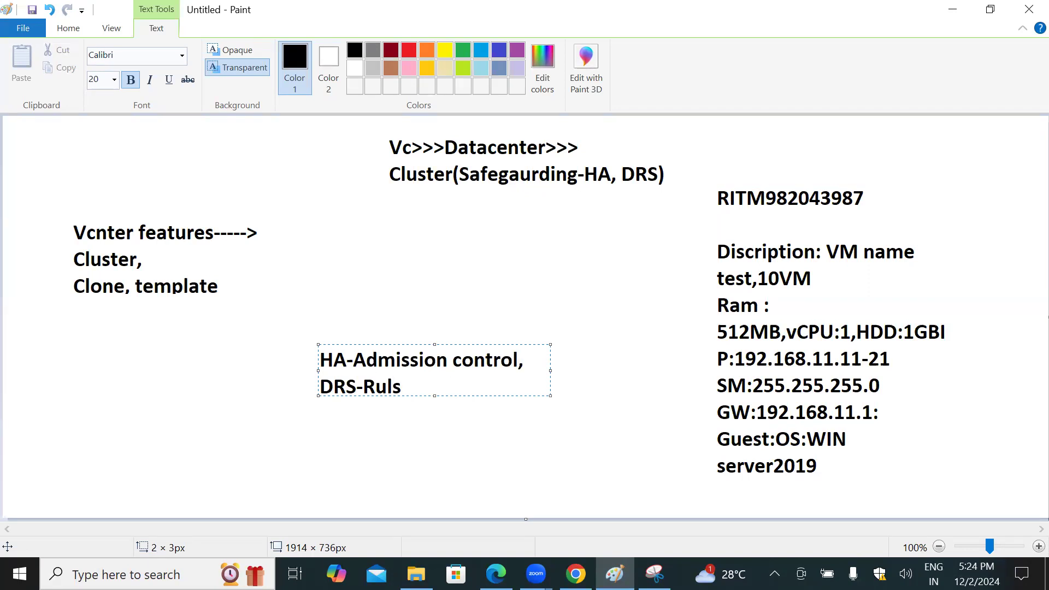
Step: Add two more lines to the note below the DRS entry: "*Clone,Template" and "*EVC"
key("Return")
type("*Clone")
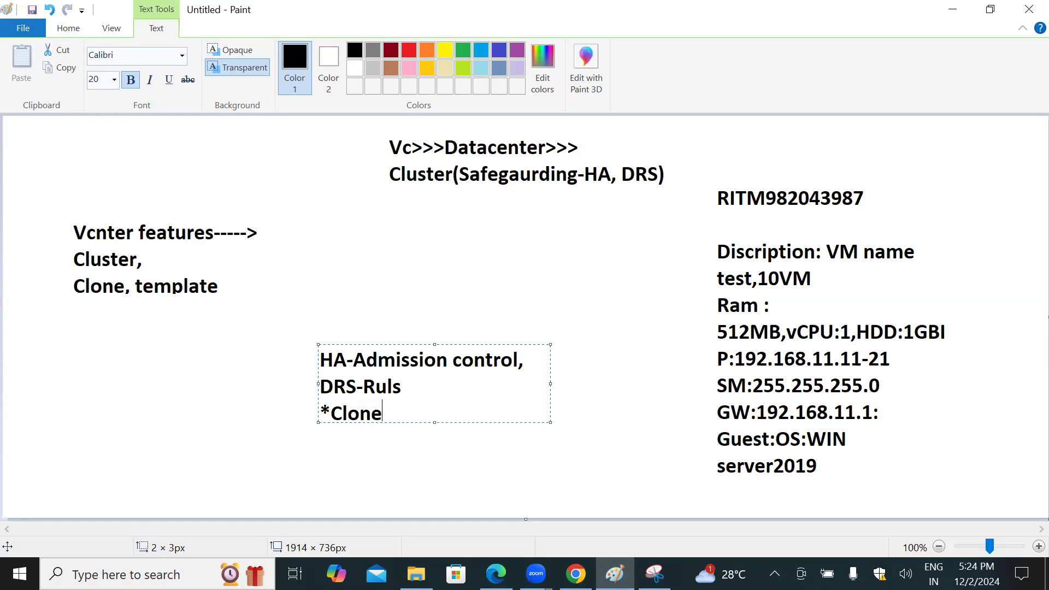
type(",Template")
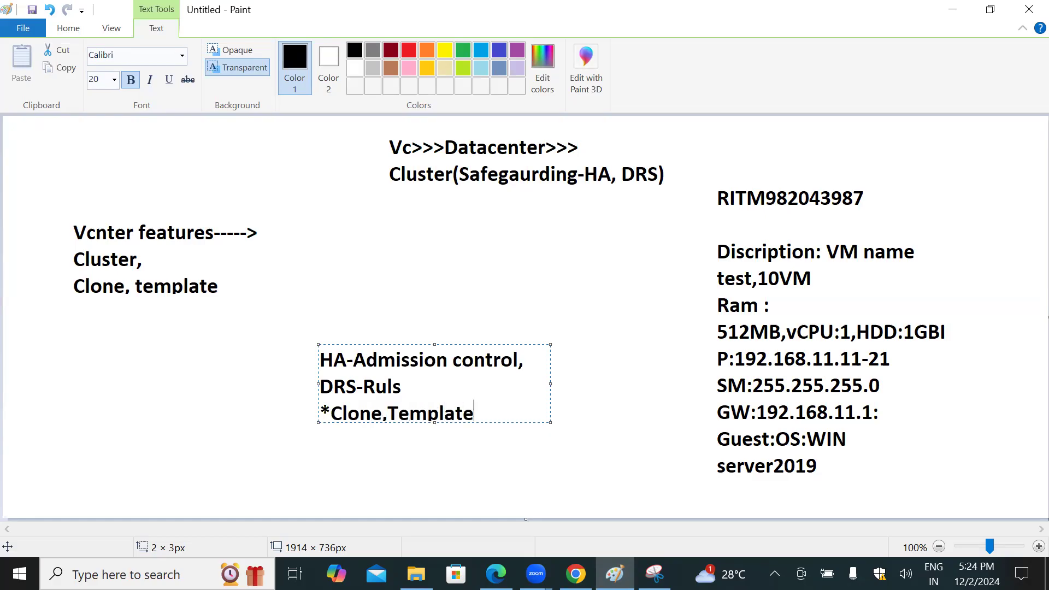
key("Return")
type("*EVC")
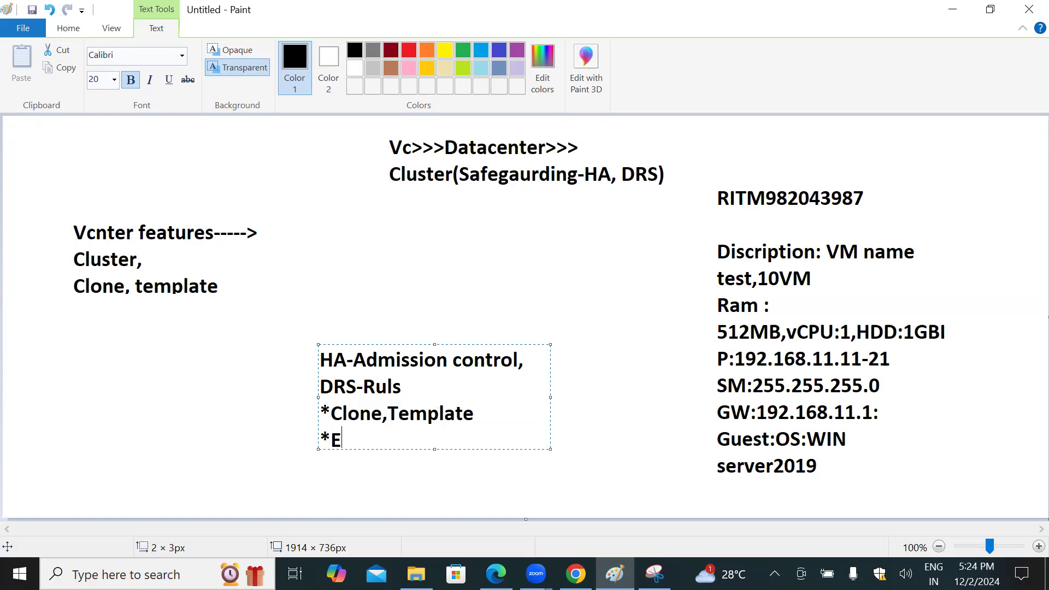